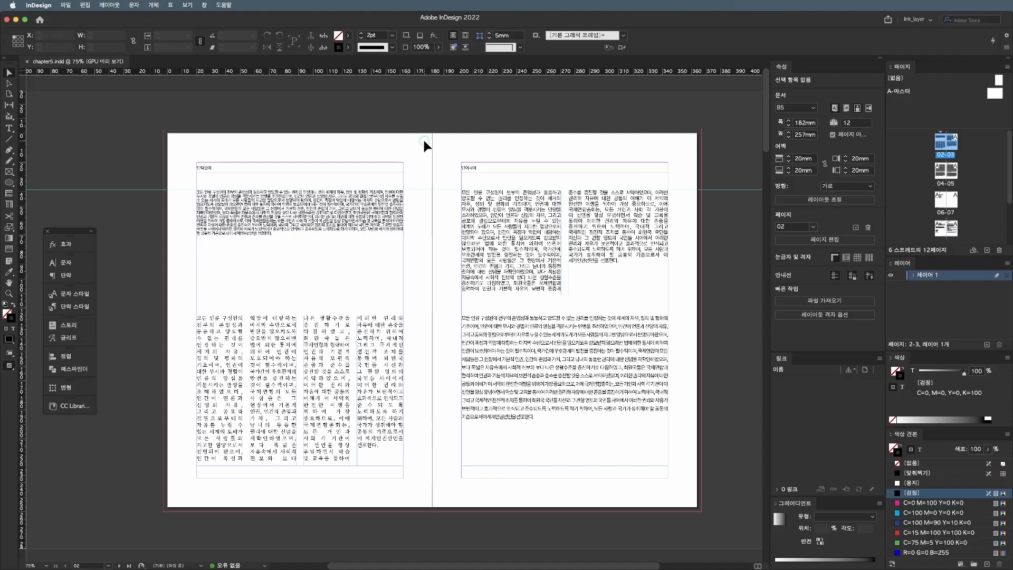
- Show the hidden characters in the text on the spread of pages 2 and 3
scroll(255, 232, "up", 2)
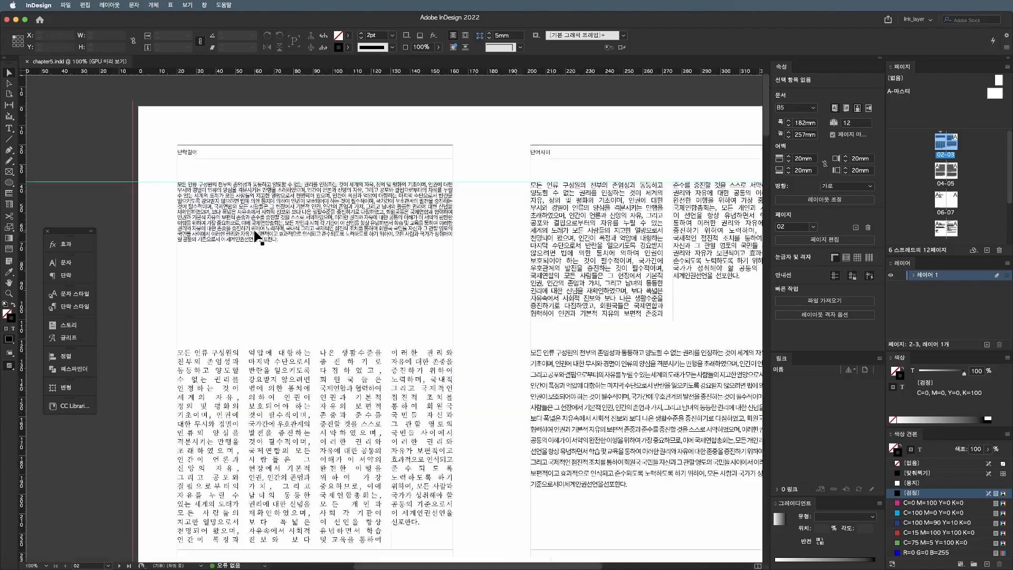
scroll(255, 232, "right", 2)
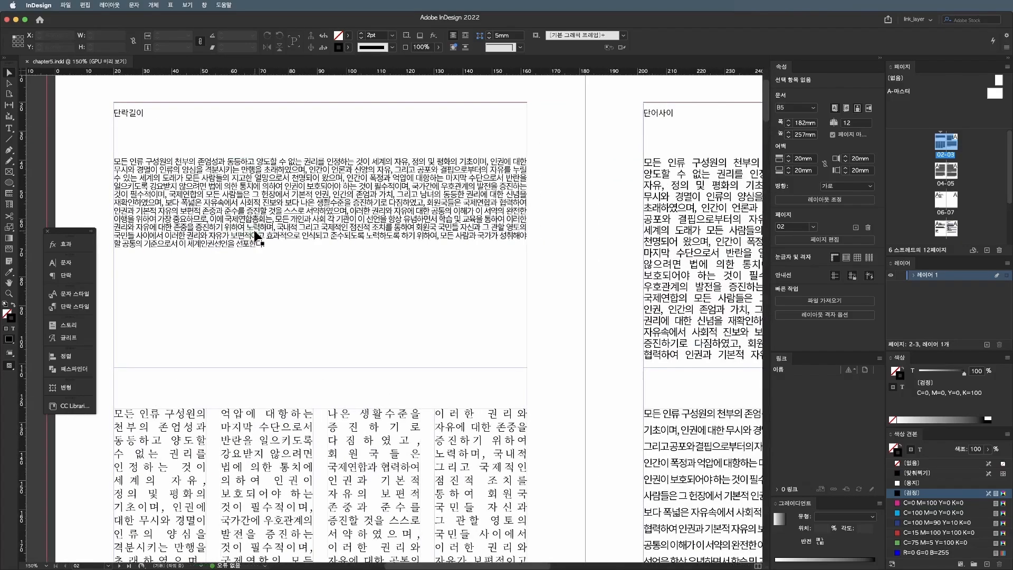
scroll(255, 235, "right", 5)
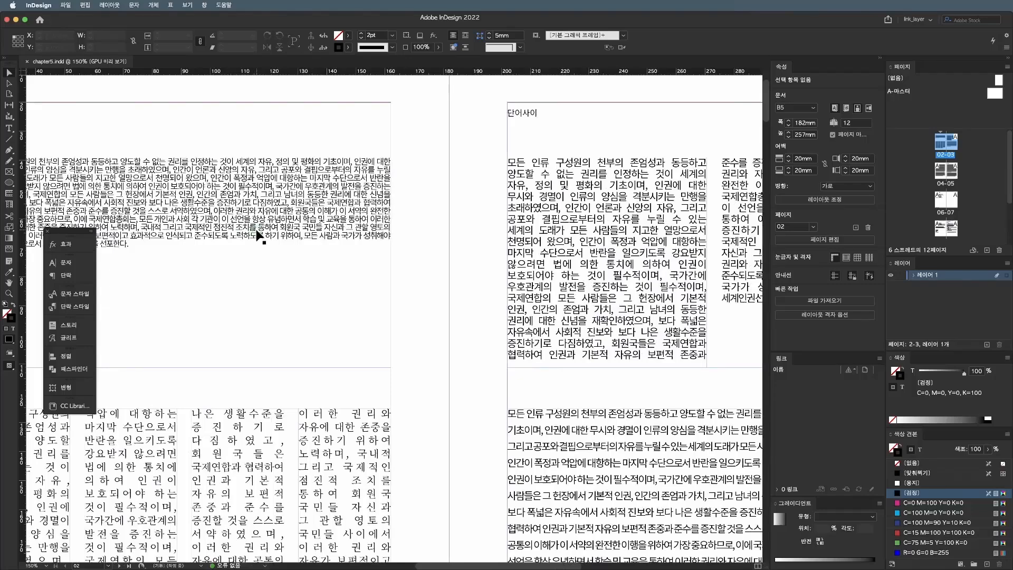
scroll(258, 235, "left", 6)
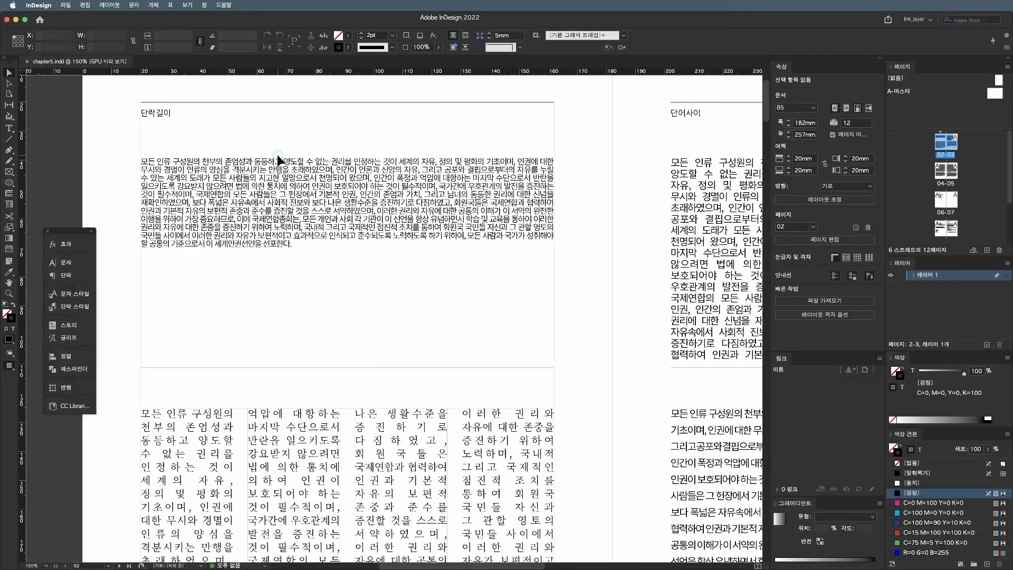
scroll(276, 161, "up", 2)
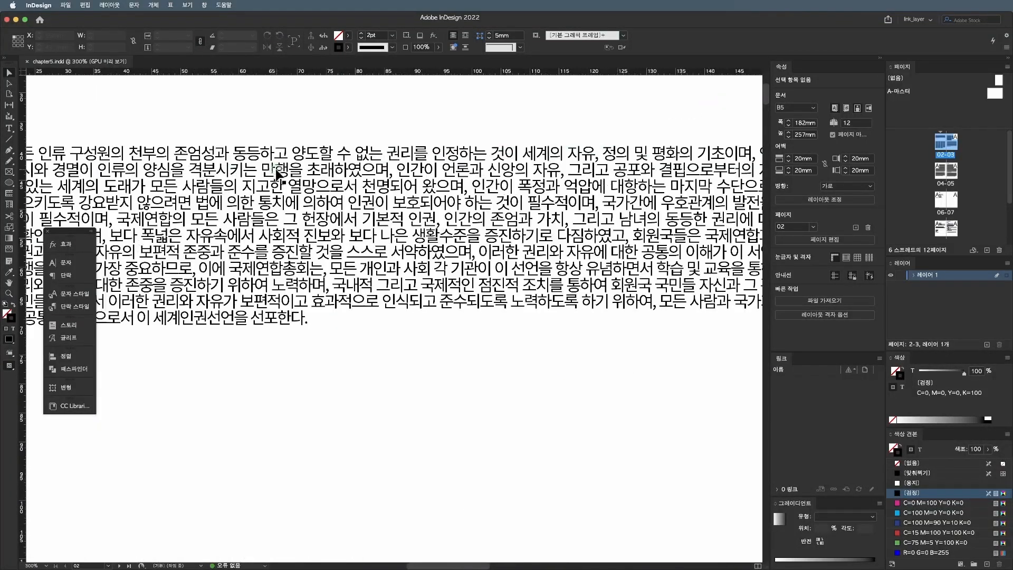
scroll(276, 174, "down", 1)
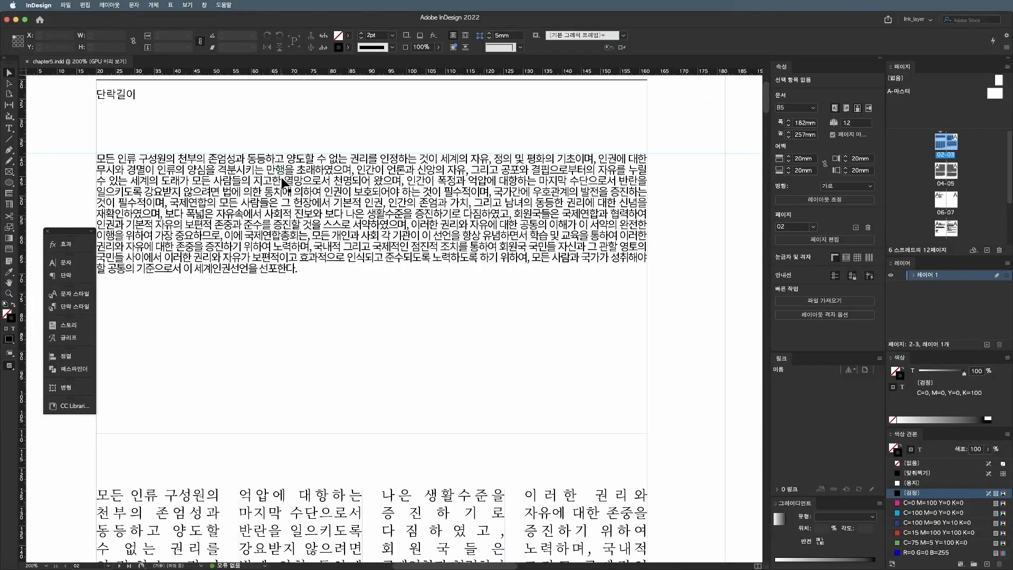
left_click(134, 4)
left_click(196, 396)
- Examine the line lengths and the word and letter spacing of the text blocks on pages 2 and 3
scroll(377, 332, "down", 5)
scroll(375, 327, "up", 4)
scroll(336, 225, "down", 5)
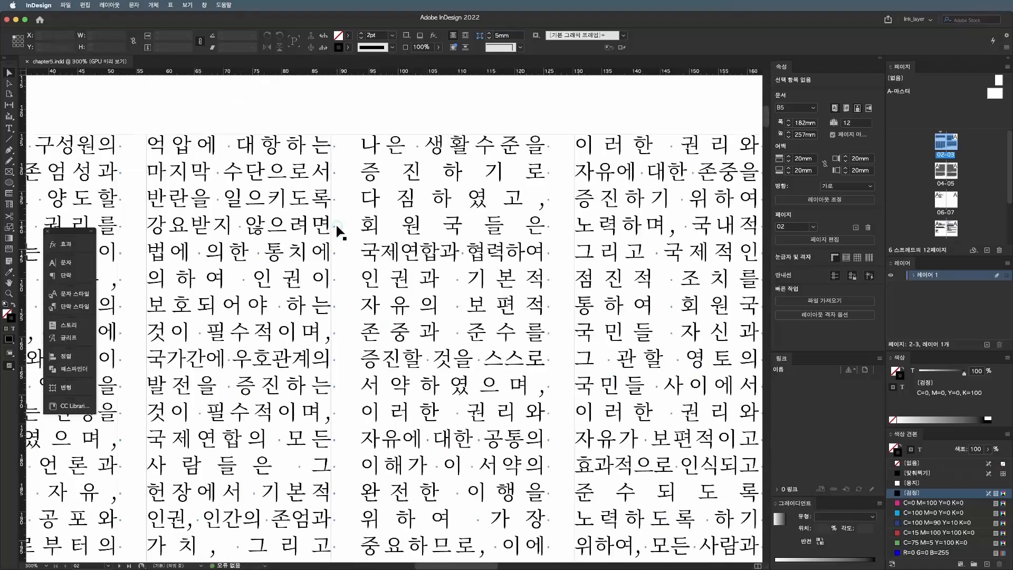
scroll(336, 226, "right", 10)
scroll(337, 225, "up", 3)
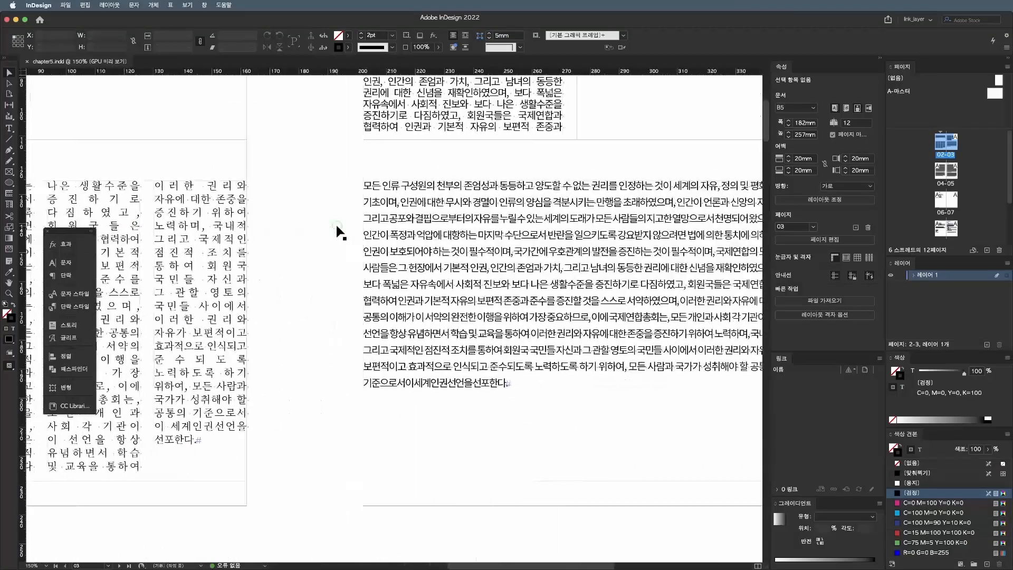
scroll(337, 231, "up", 3)
scroll(337, 230, "left", 10)
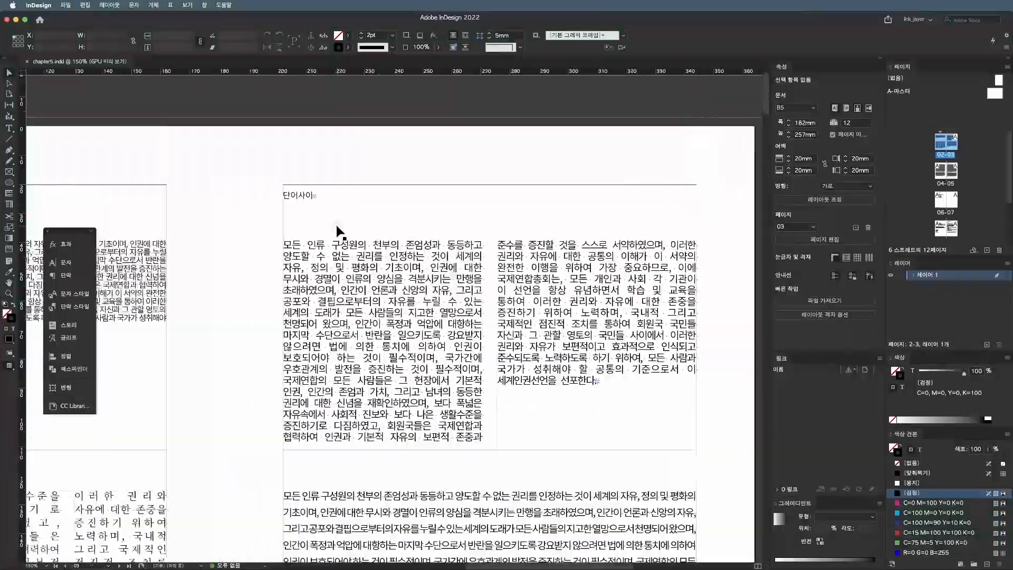
scroll(336, 228, "left", 5)
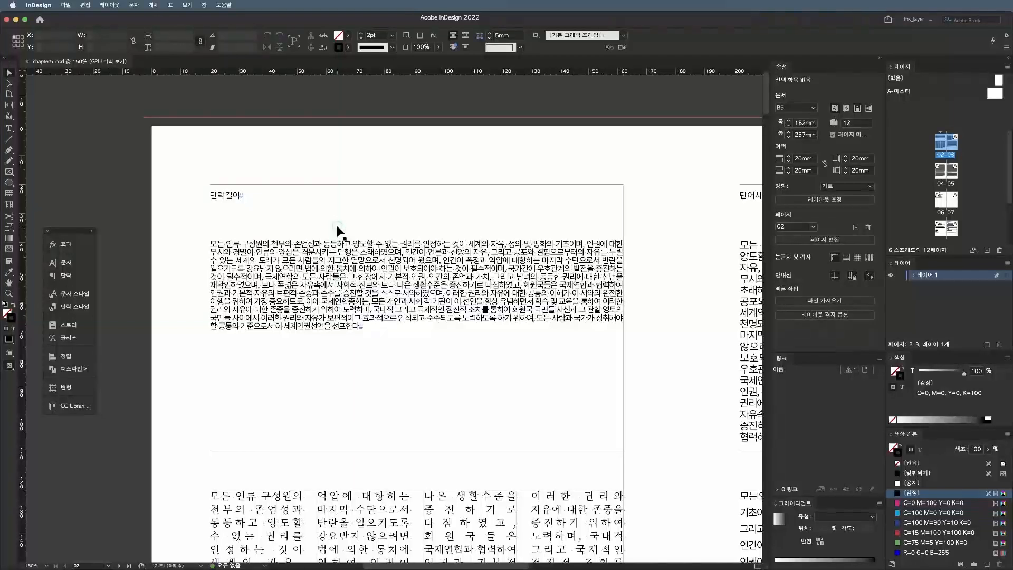
scroll(337, 231, "down", 5)
scroll(337, 230, "down", 3)
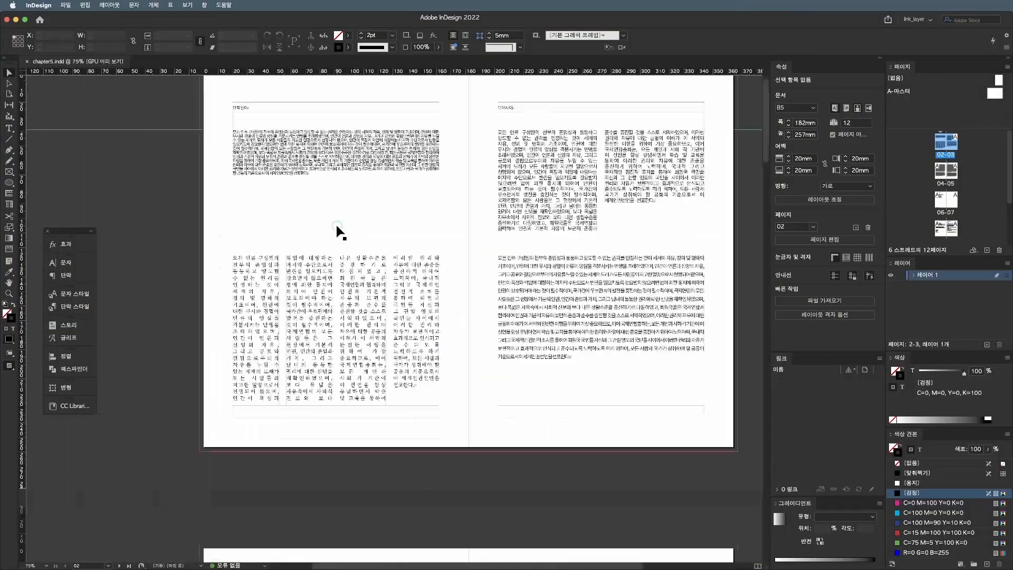
scroll(336, 223, "up", 2)
scroll(335, 223, "right", 3)
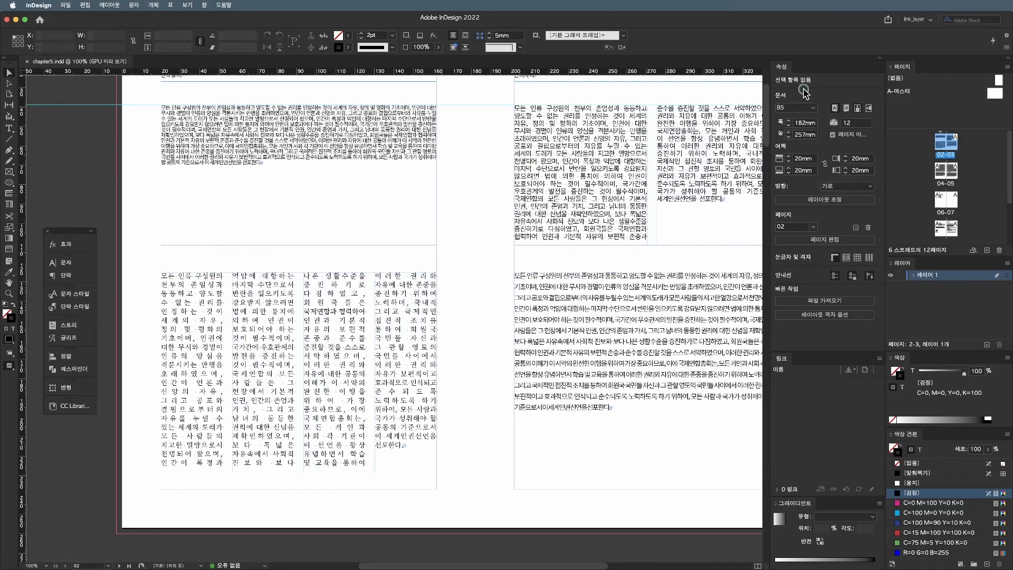
- Switch the workspace to basic
left_click(204, 5)
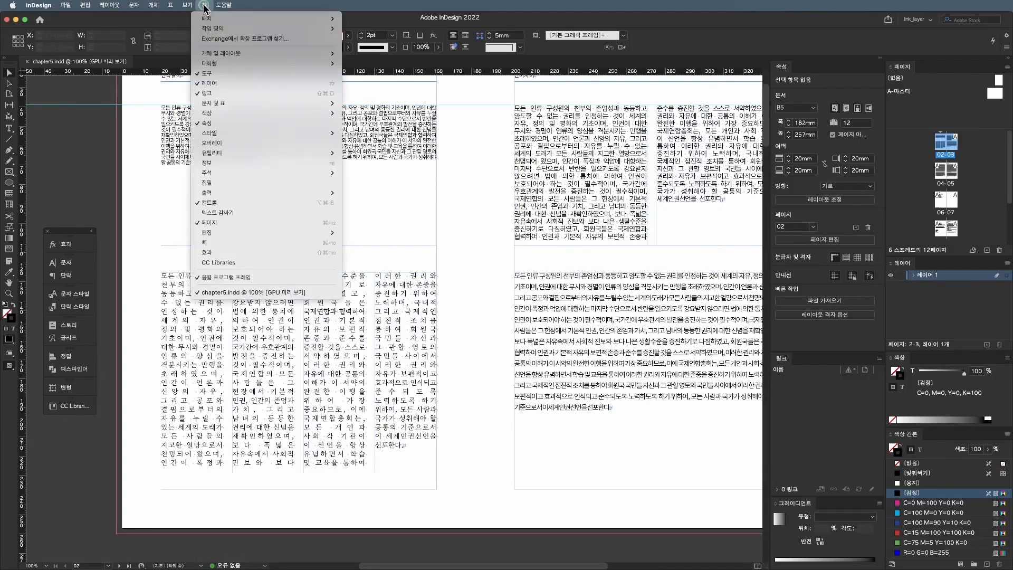
mouse_move(217, 29)
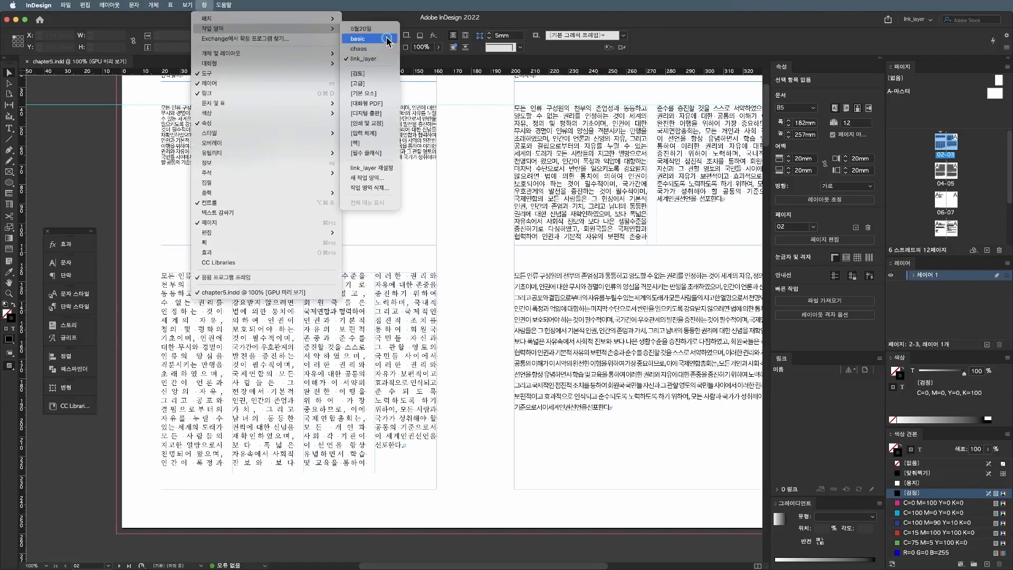
left_click(363, 39)
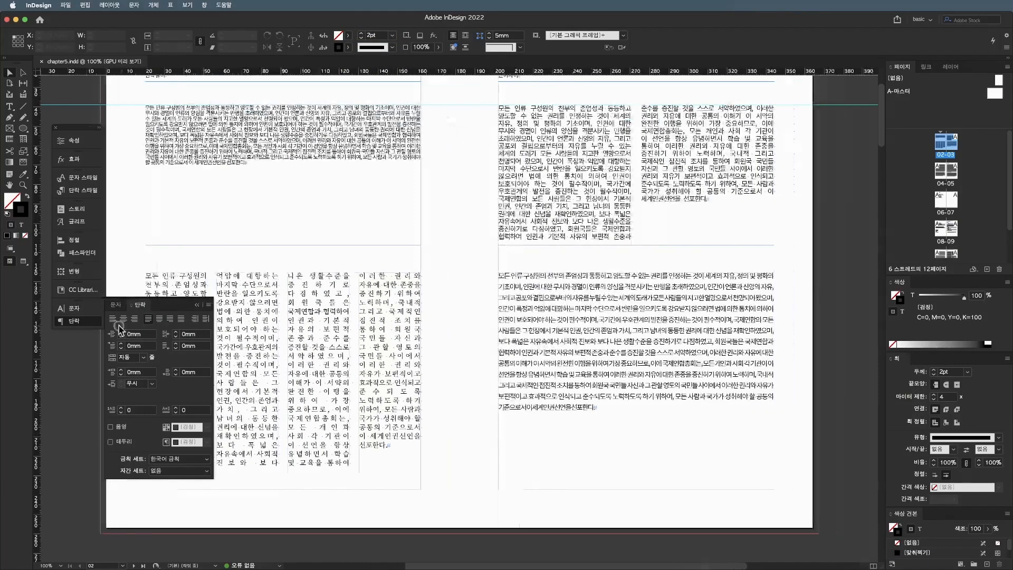
- Move the collapsed Character and Paragraph panel group clear of the other floating panels and expand it
left_click(91, 321)
left_click_drag(78, 301, 89, 351)
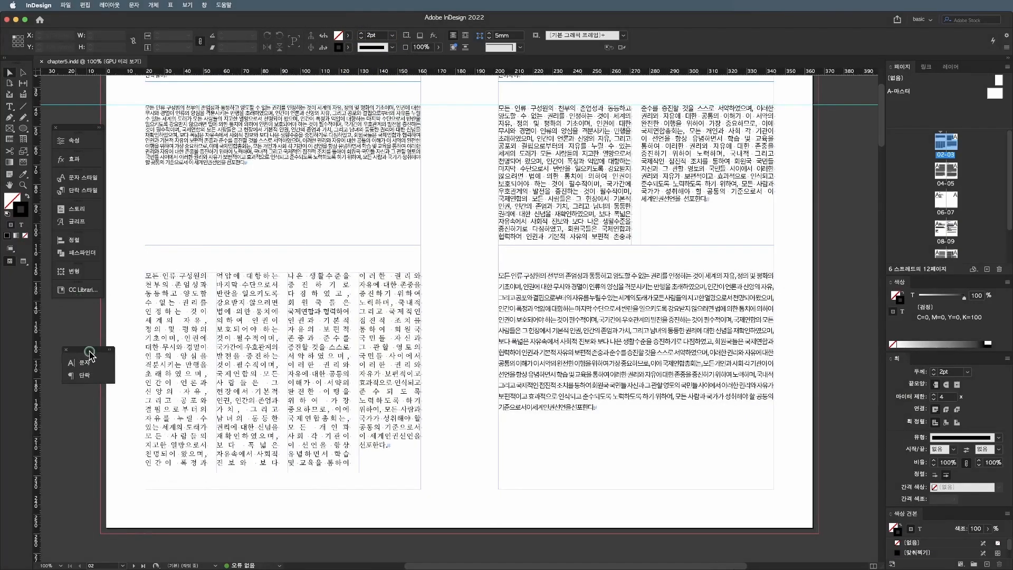
left_click(82, 362)
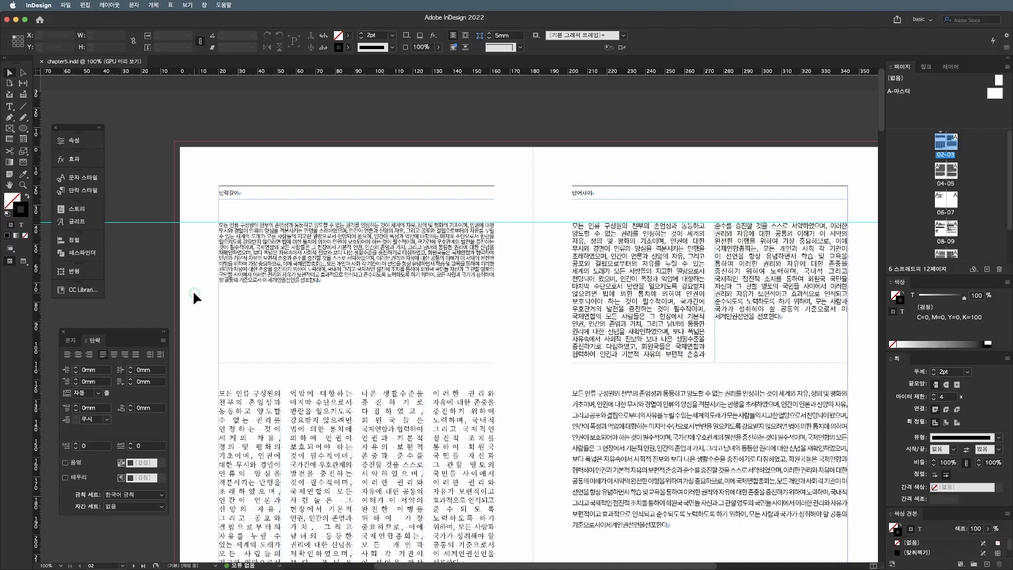
- Examine the wide single-column paragraph below the 단락길이 heading on page 2 up close
scroll(194, 290, "left", 1)
scroll(194, 290, "up", 3)
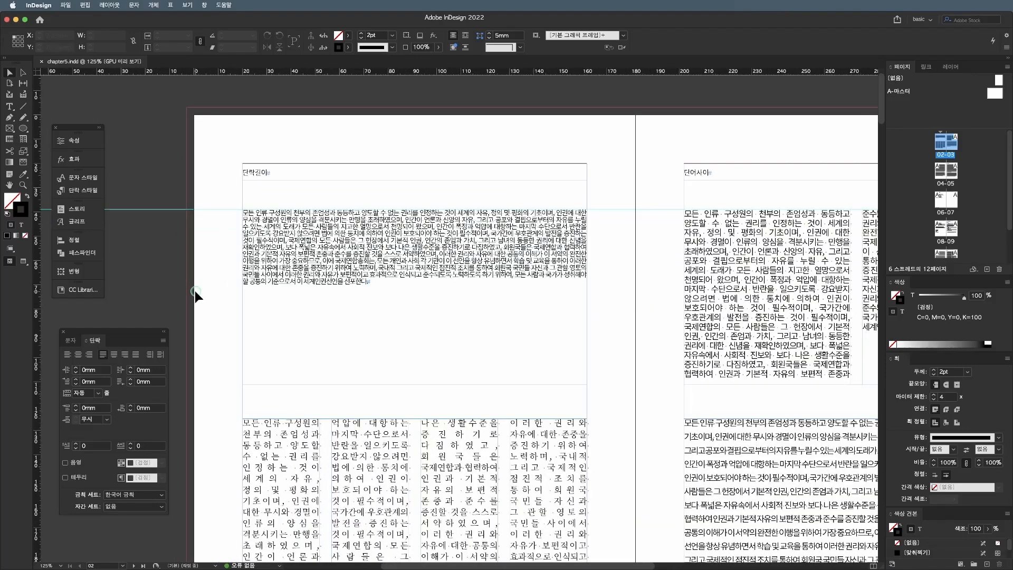
scroll(195, 290, "up", 1)
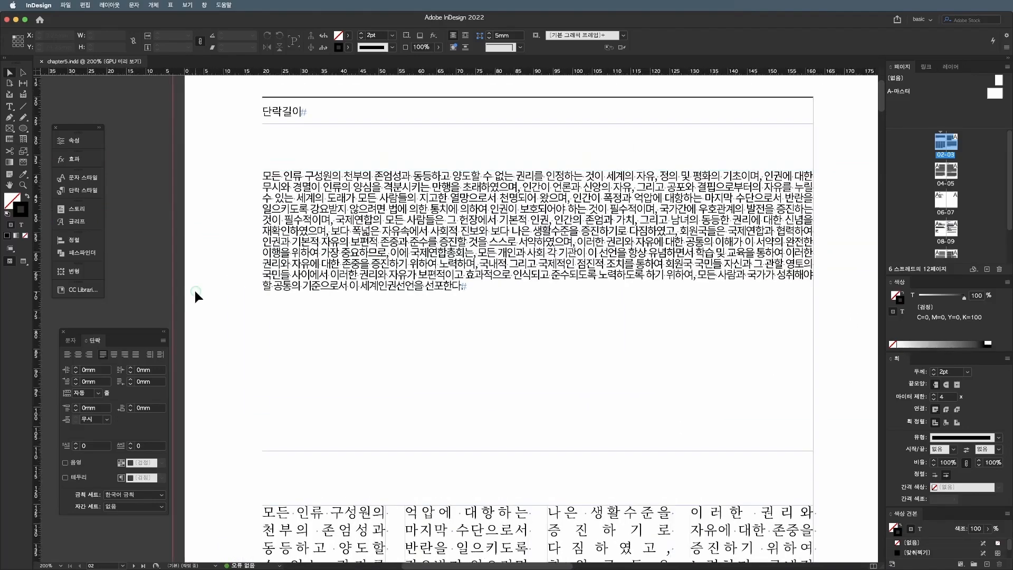
scroll(223, 153, "up", 3)
scroll(223, 153, "down", 1)
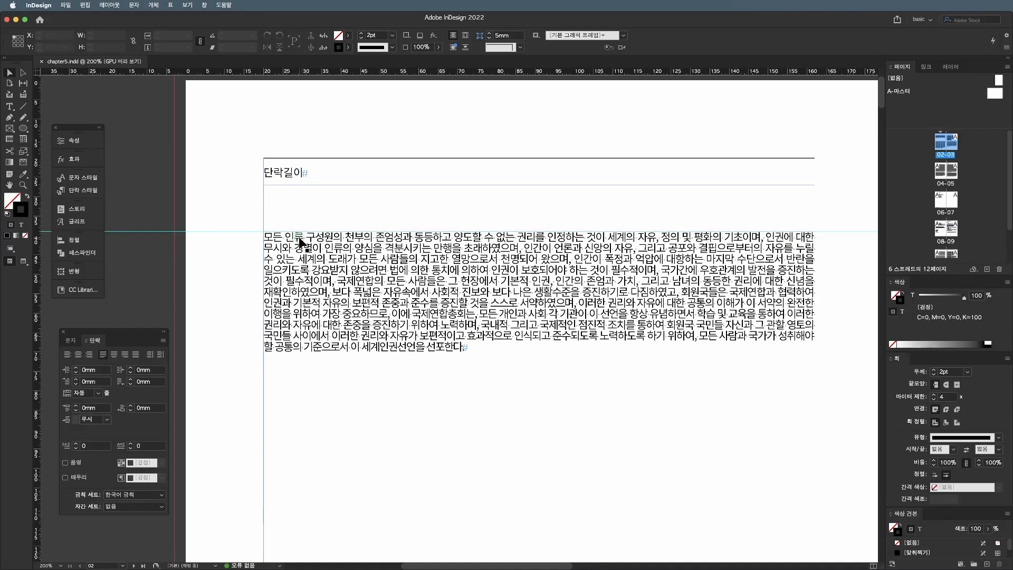
scroll(299, 243, "right", 5)
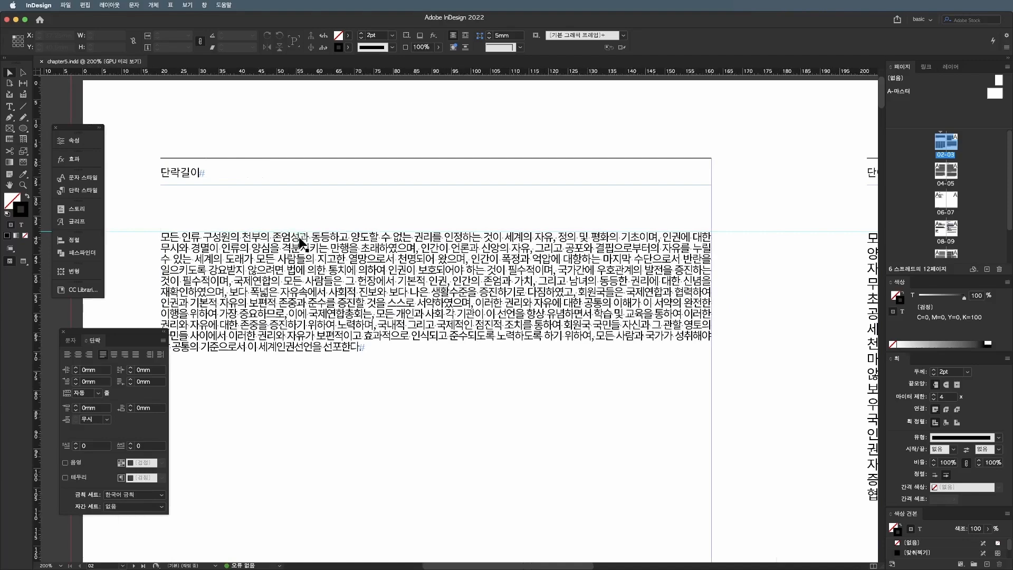
scroll(301, 242, "left", 5)
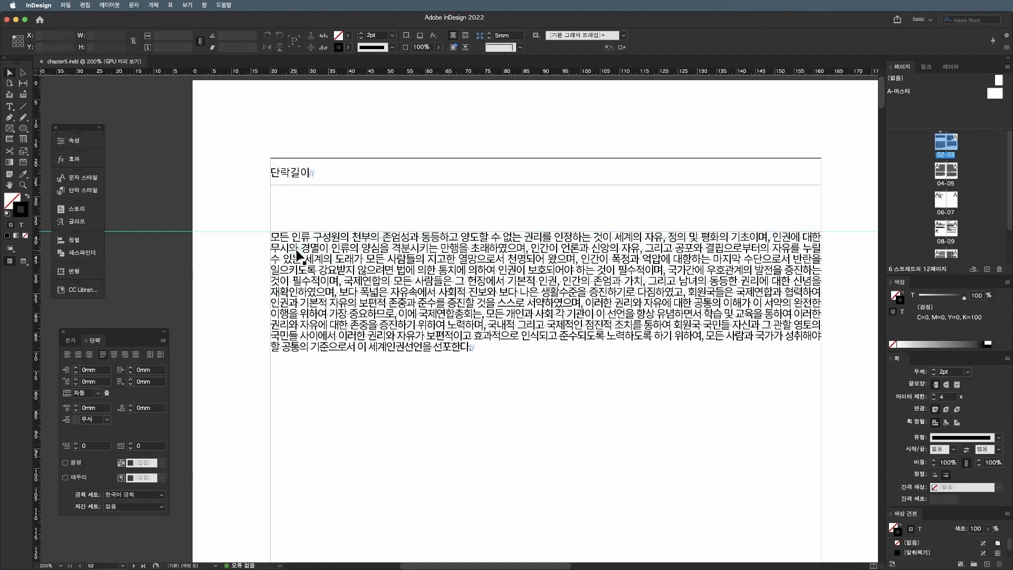
- Highlight the first line of the single-column paragraph on page 2 to inspect its length, and clear the selection
double_click(271, 236)
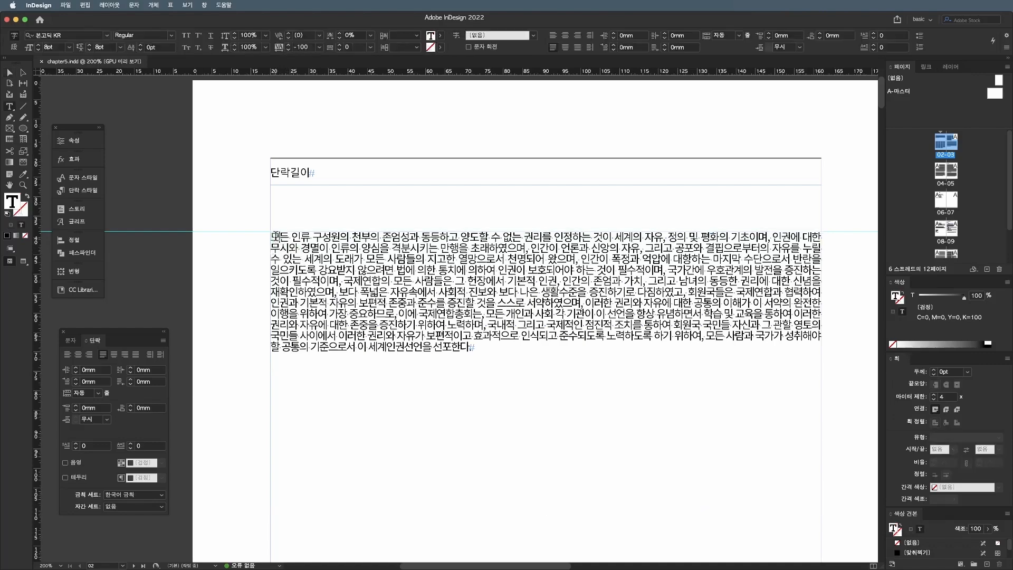
left_click_drag(271, 237, 529, 361)
left_click(529, 358)
triple_click(467, 236)
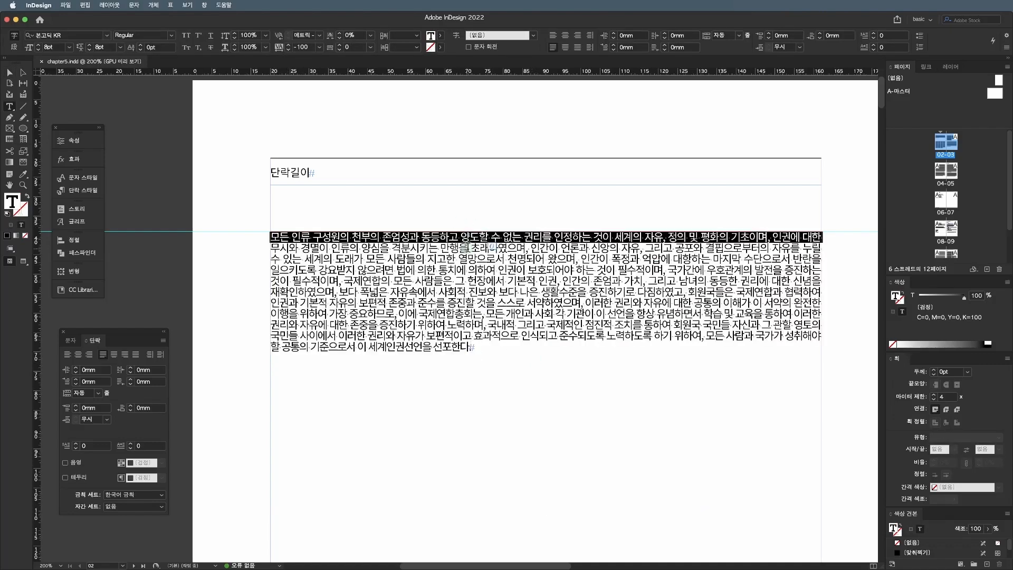
double_click(278, 237)
key("Escape")
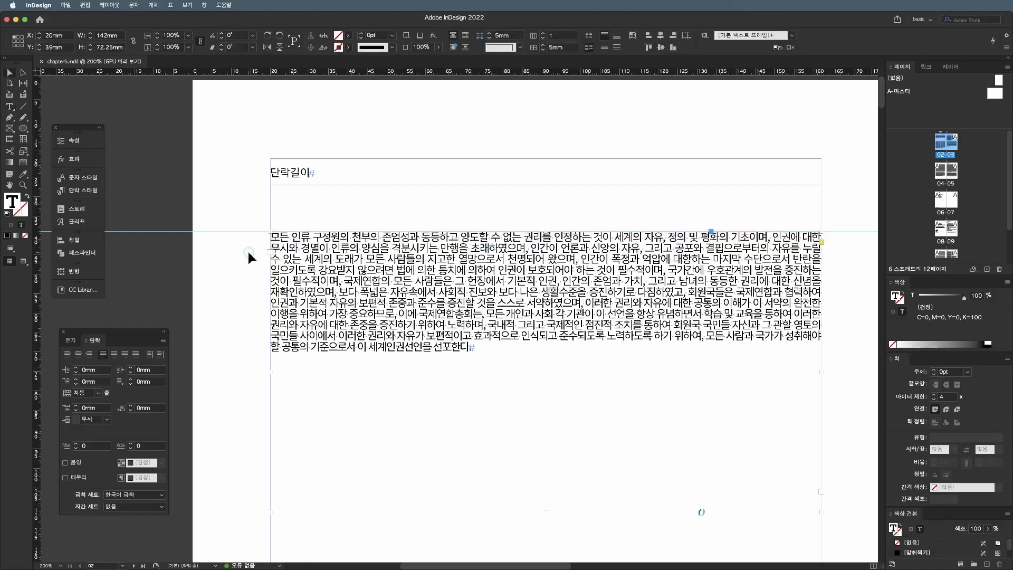
left_click(248, 252)
- Examine the line lengths and spacing of the four-column text on page 2 against the single-column paragraph above it
scroll(250, 254, "down", 6)
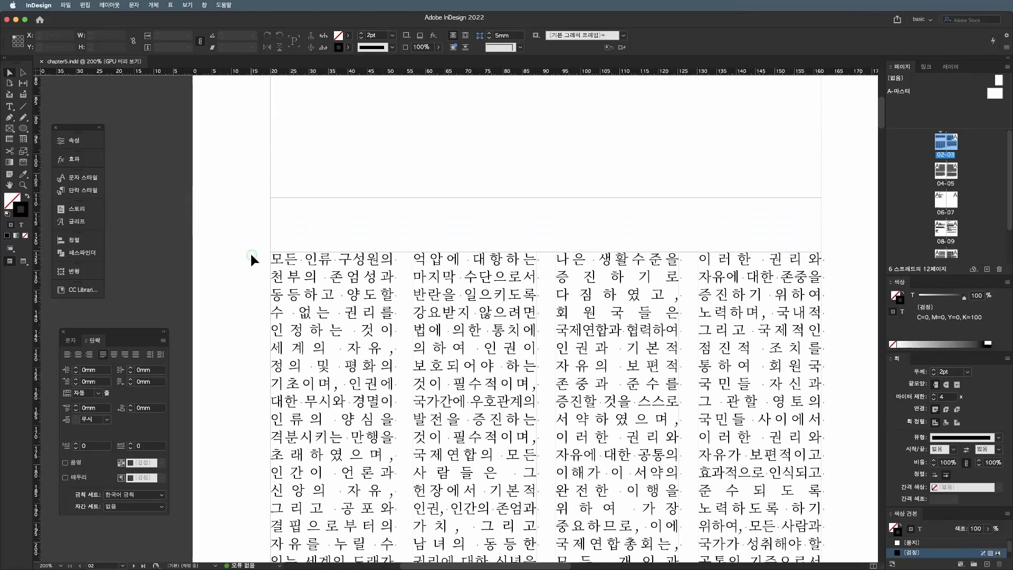
scroll(251, 256, "down", 2)
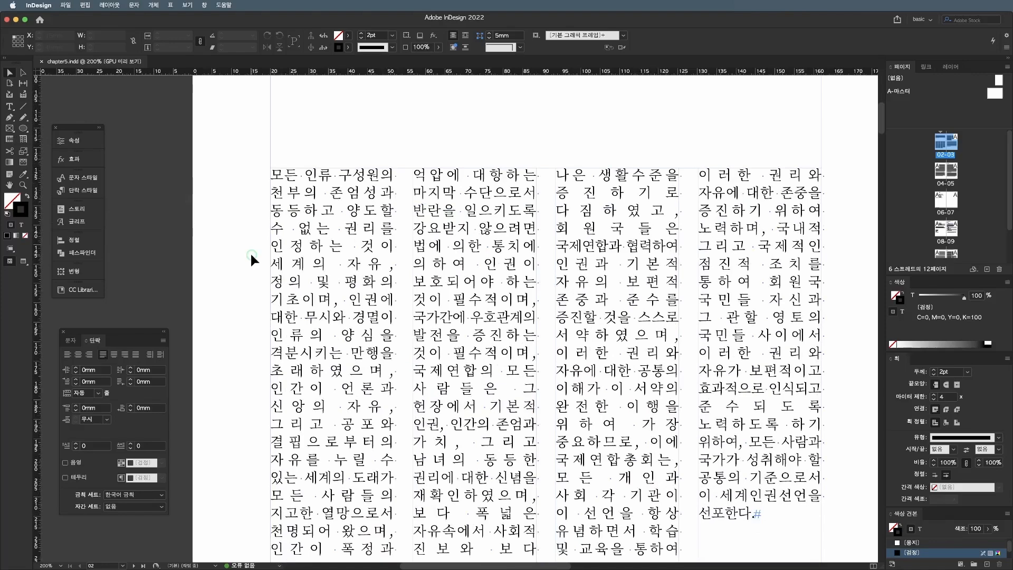
scroll(250, 252, "right", 1)
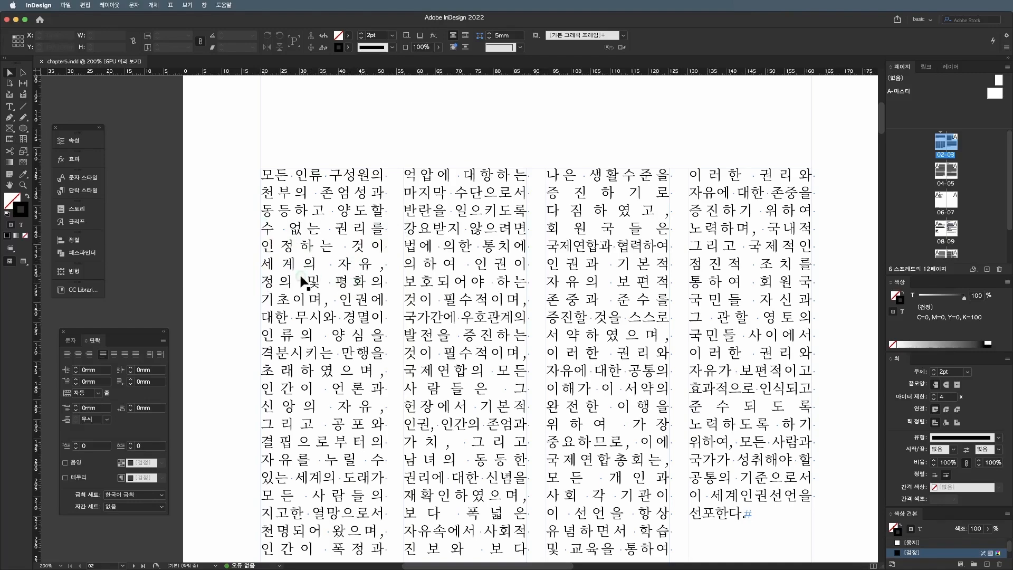
scroll(235, 274, "down", 1)
scroll(235, 274, "up", 1)
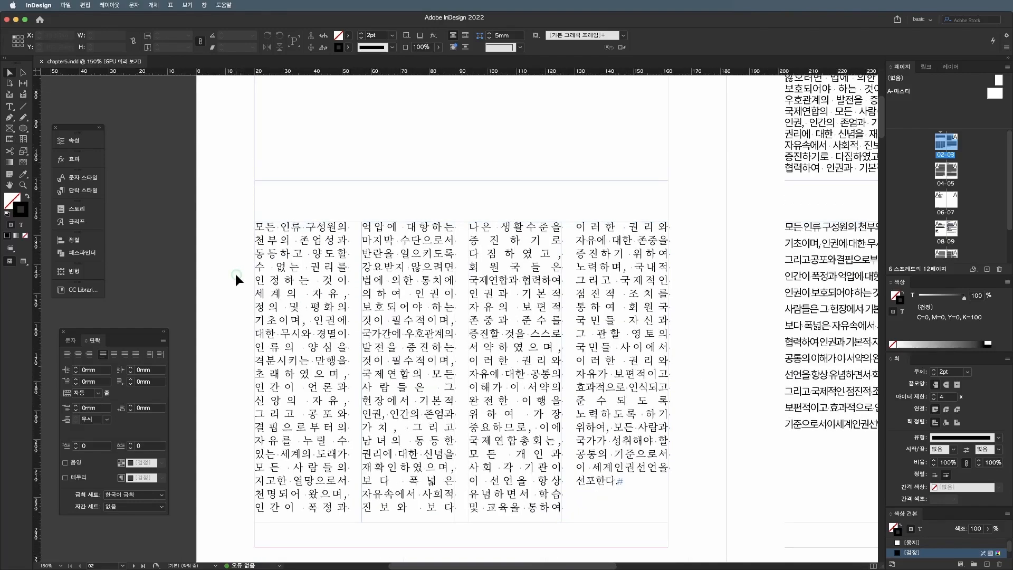
scroll(235, 273, "down", 1)
scroll(235, 274, "up", 5)
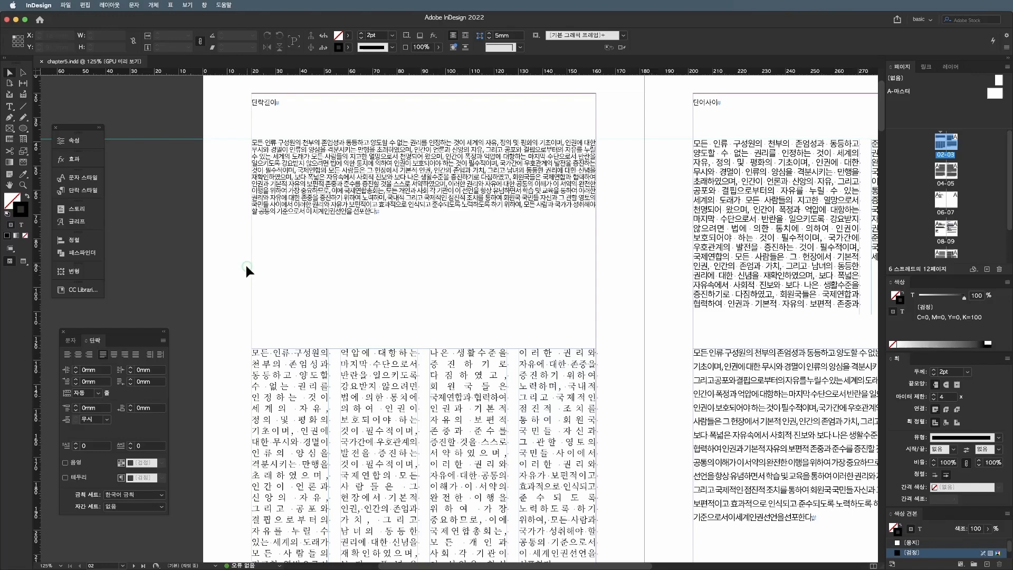
scroll(235, 265, "up", 2)
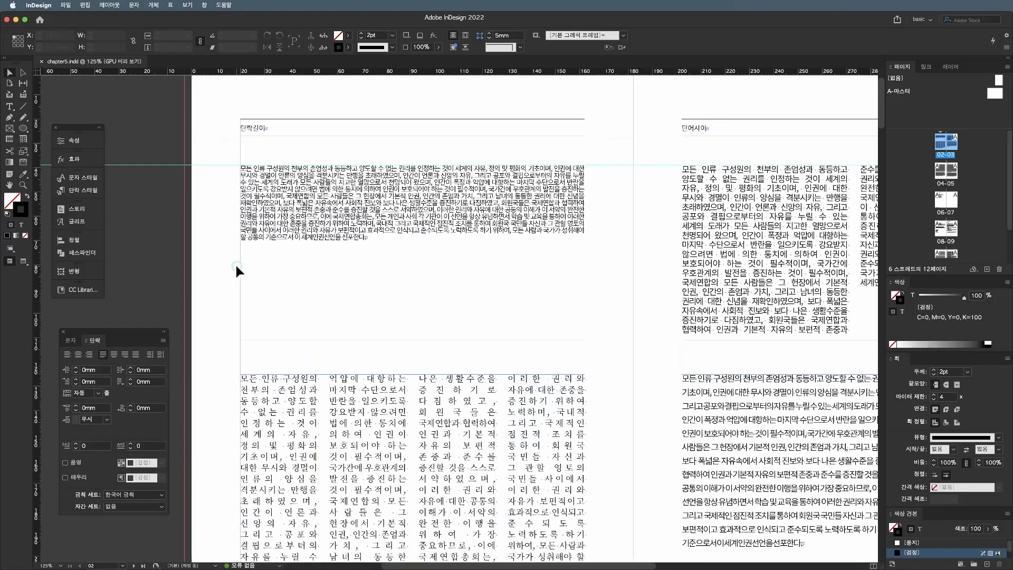
- Select all text in the single-column frame on page 2 to inspect its character and paragraph settings, and deselect the frame
double_click(242, 268)
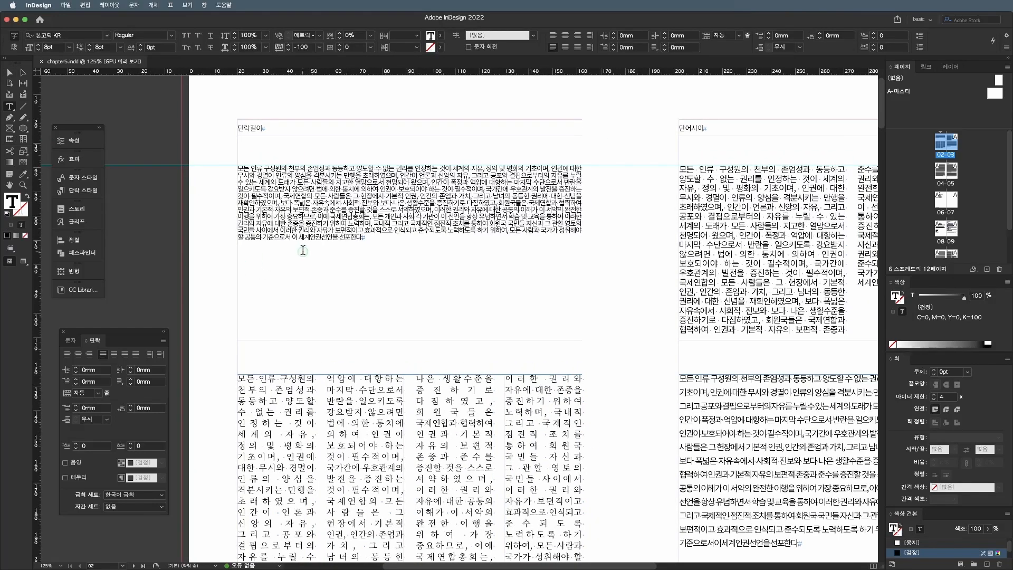
key("ctrl+a")
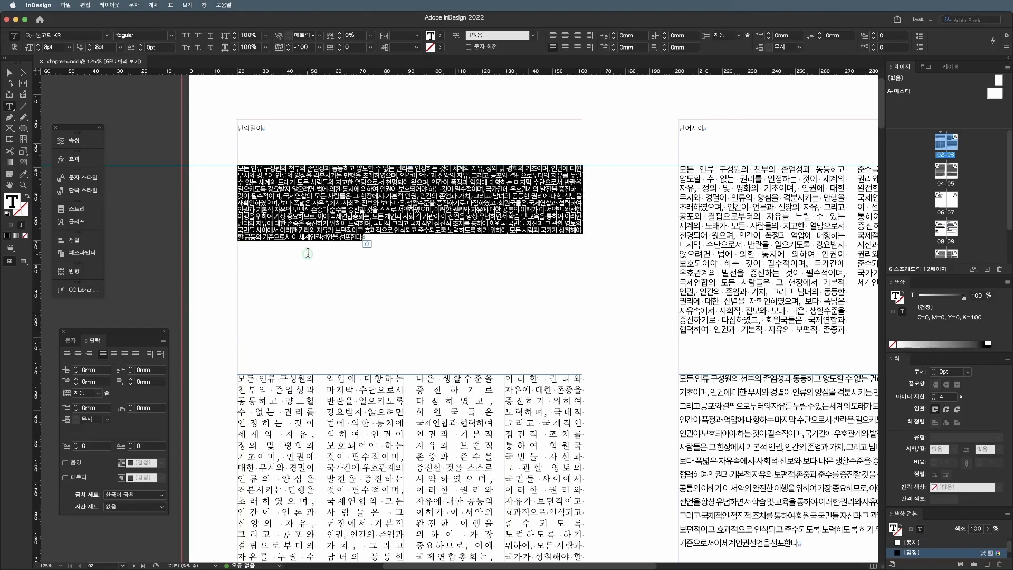
left_click(312, 229)
key("super+a")
left_click(311, 229)
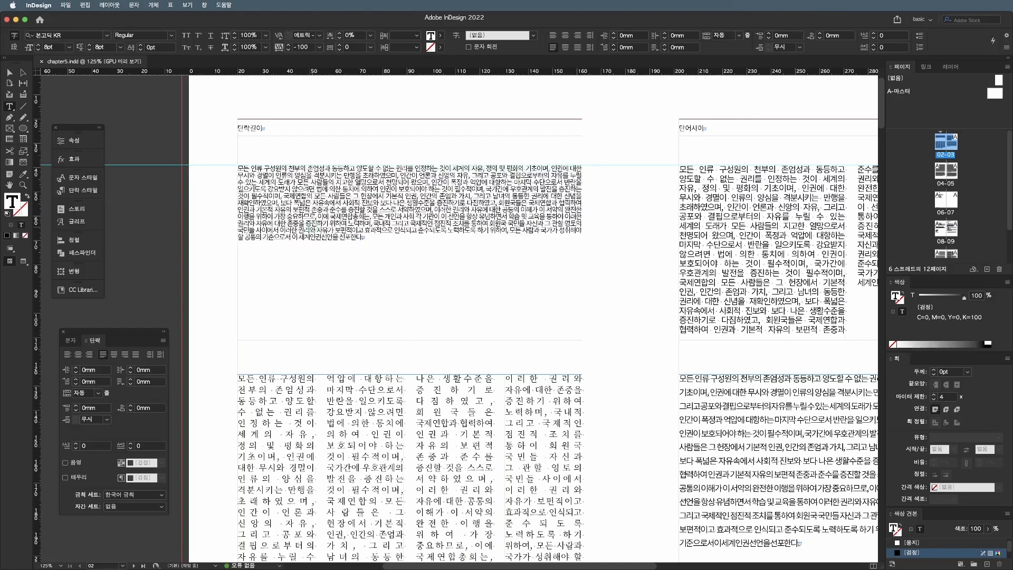
key("Escape")
left_click(214, 247)
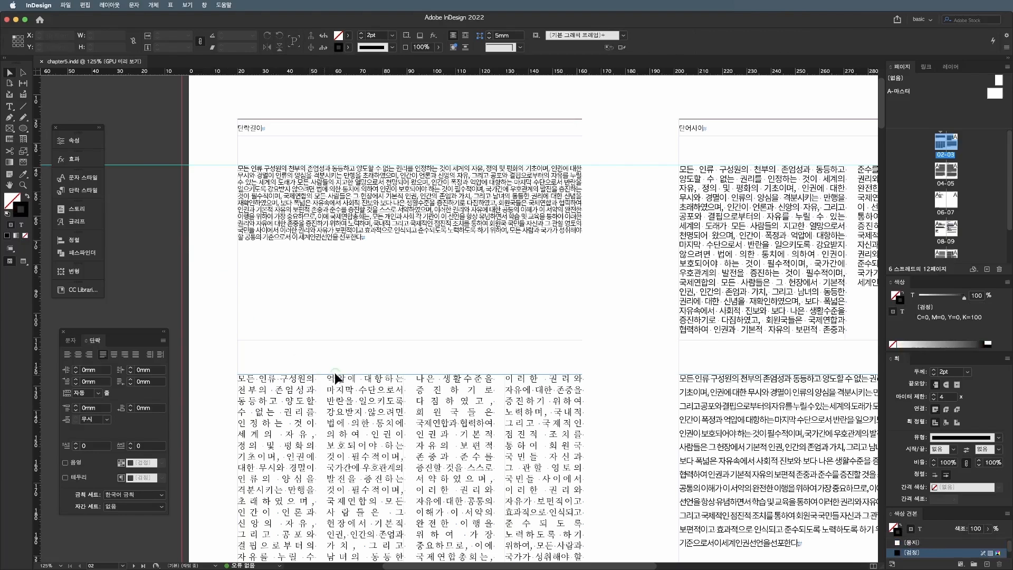
- Select all text in the four-column frame on page 2 to inspect its character settings, and leave text editing
double_click(357, 393)
key("super+a")
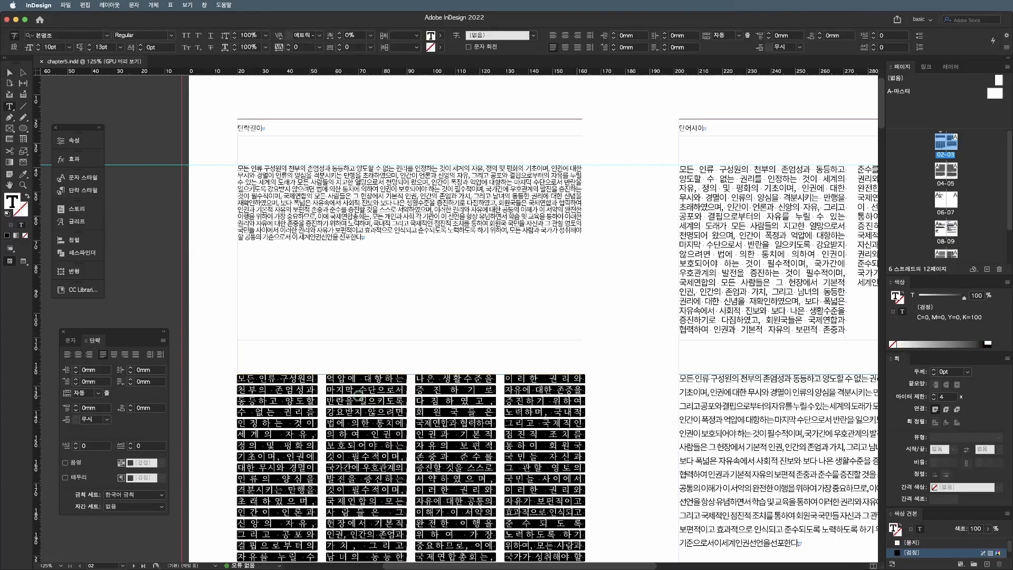
key("Escape")
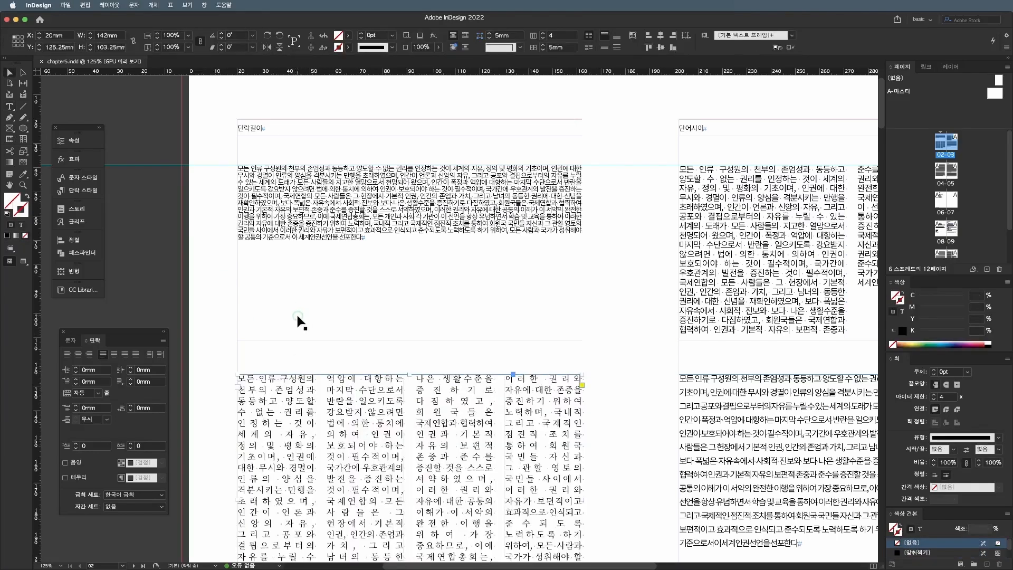
- Select all text in the upper single-column frame on page 2, show the character settings, and set the font size to 9 pt
double_click(327, 285)
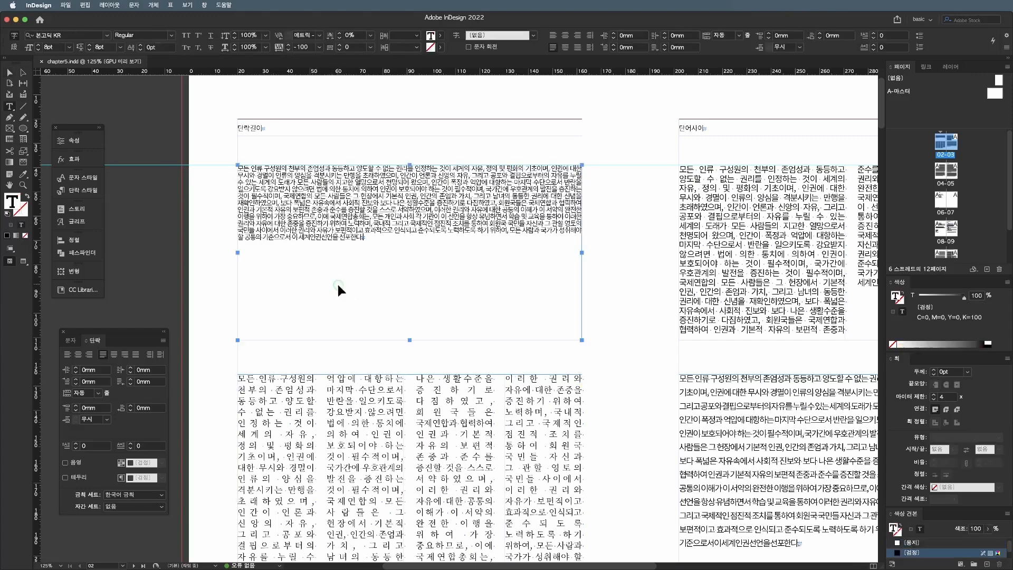
key("super+a")
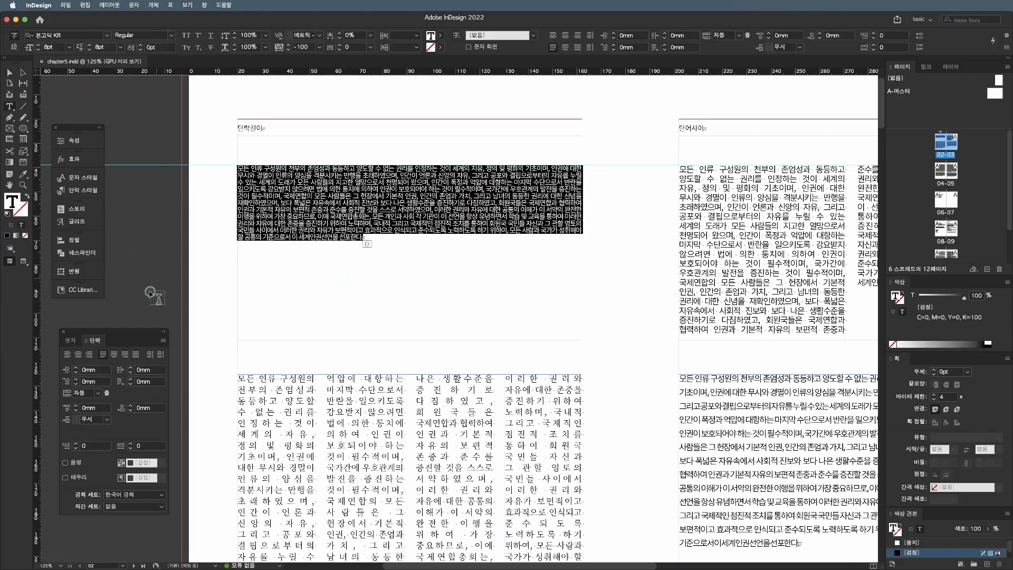
left_click(77, 342)
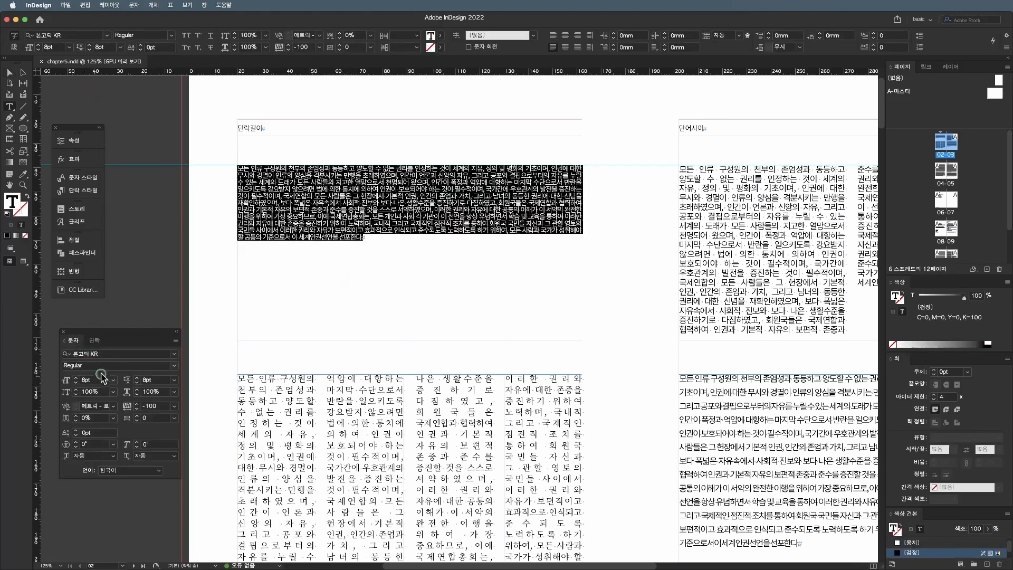
left_click(38, 44)
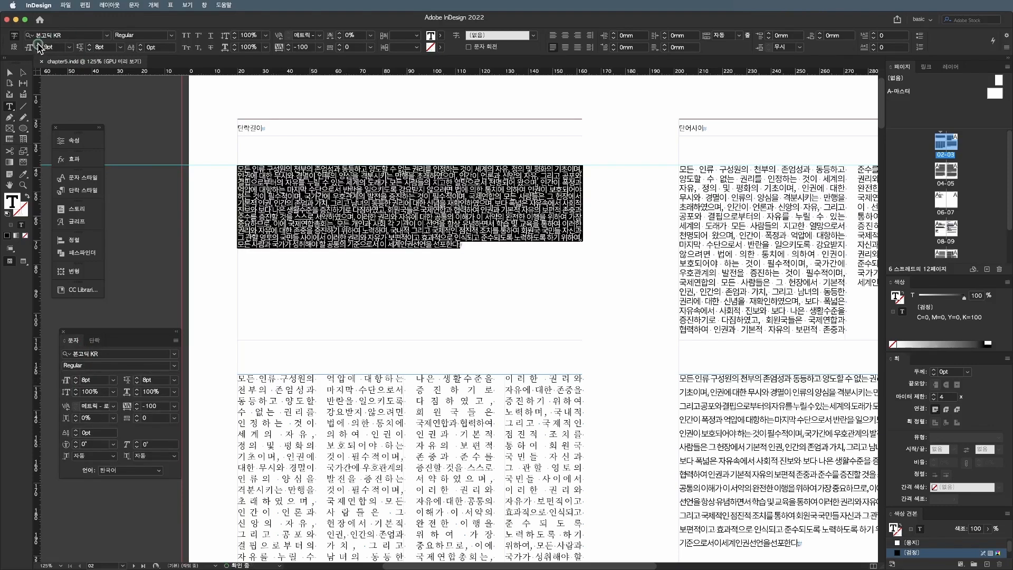
- Set the leading of all text in the upper single-column frame on page 2 to 13 pt
left_click(87, 45)
left_click(87, 45)
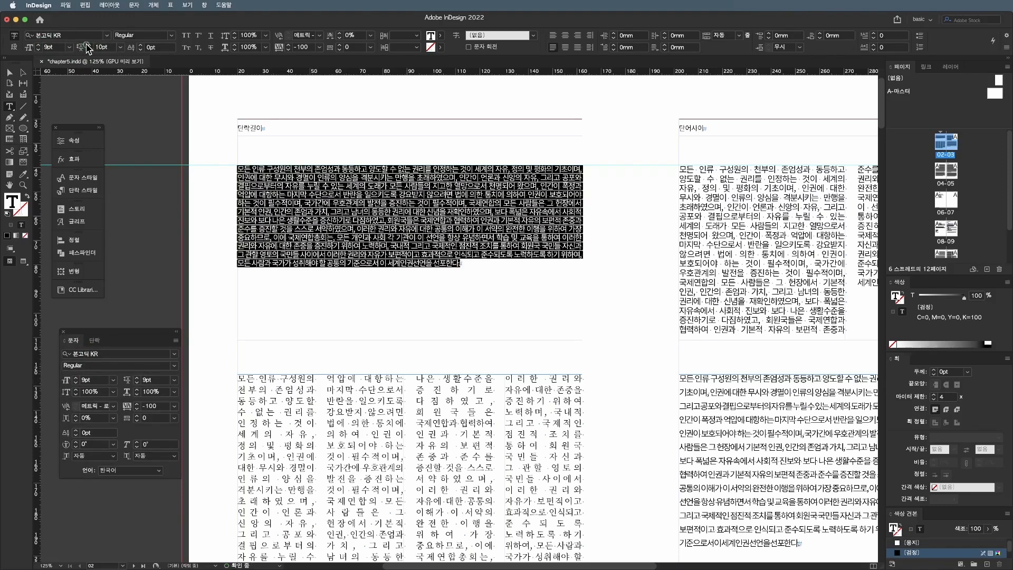
left_click(88, 45)
left_click(88, 45)
left_click(406, 206)
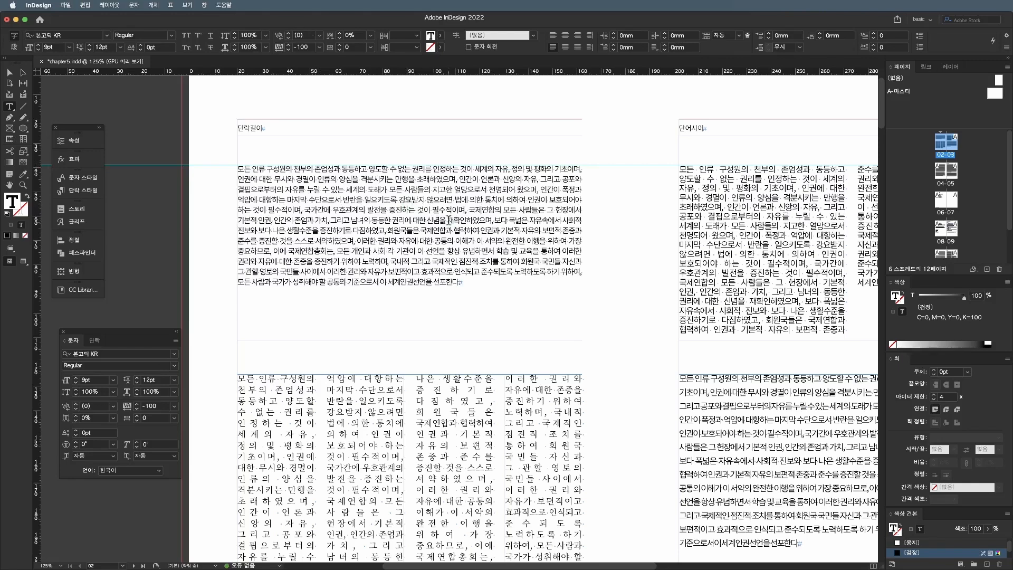
key("super+a")
left_click(92, 44)
key("Escape")
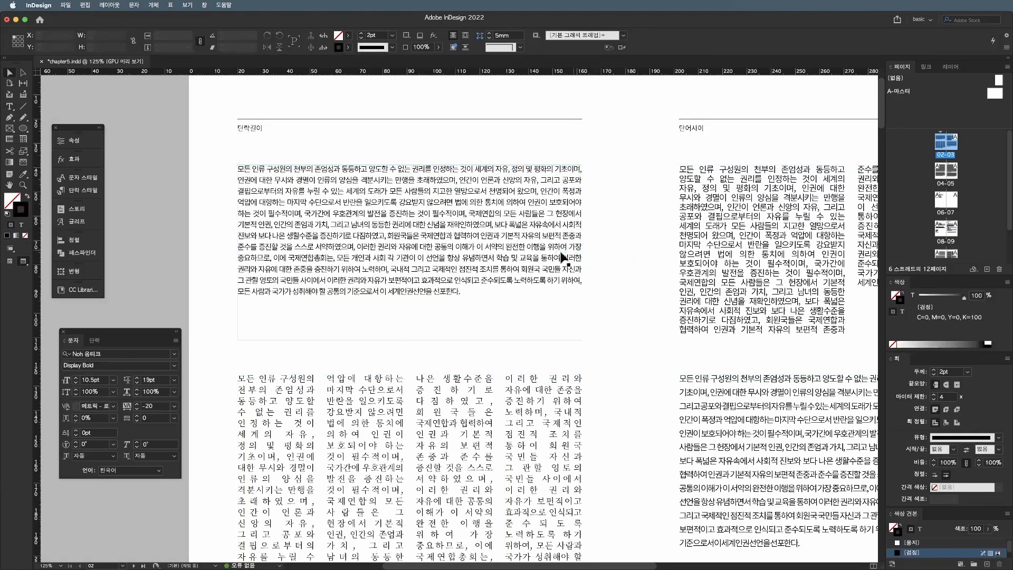
- Resize the upper text frame on page 2 to about 94 mm wide and about 60 mm high
left_click_drag(583, 252, 464, 251)
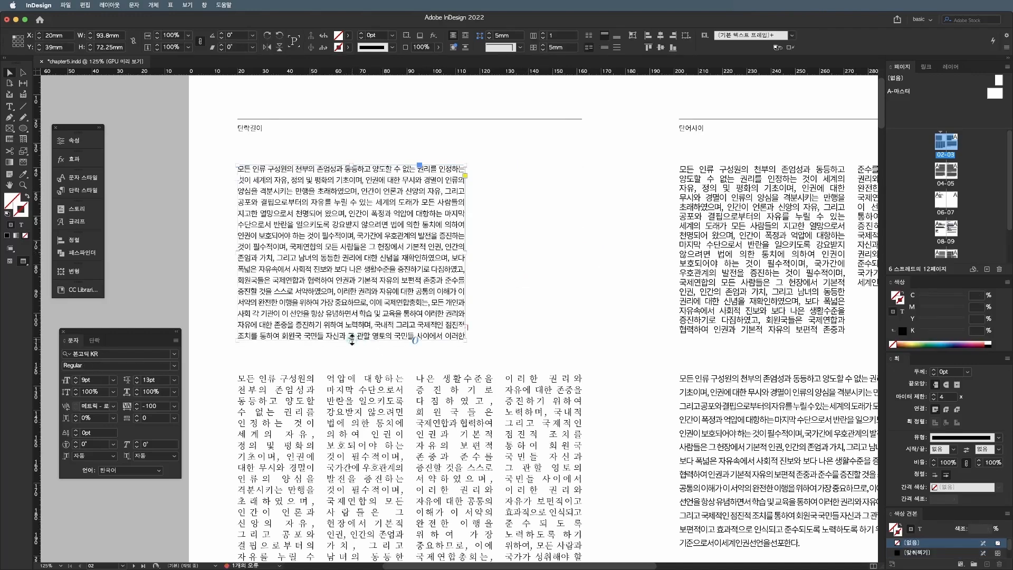
left_click_drag(352, 341, 353, 372)
left_click(528, 316)
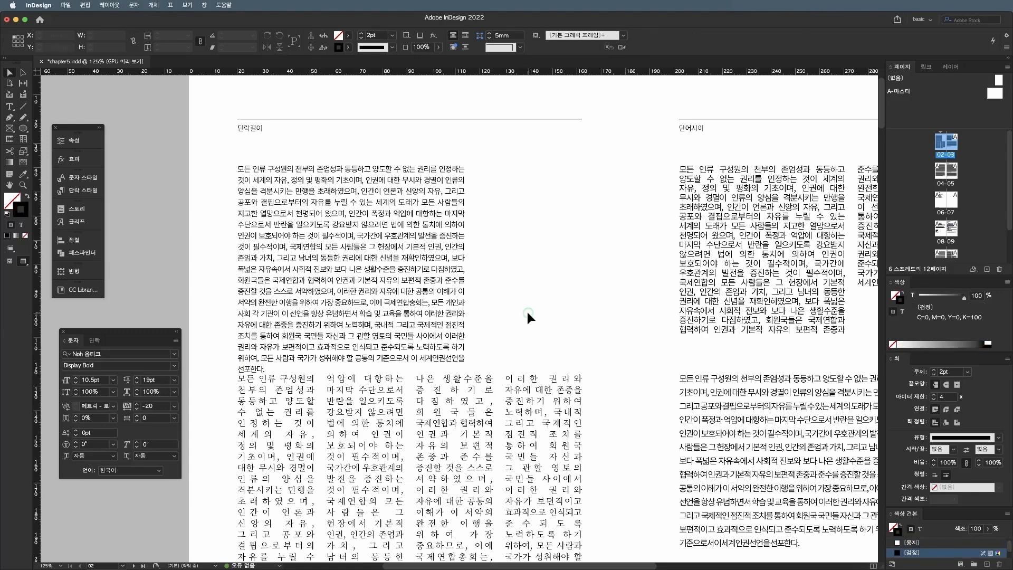
left_click(355, 369)
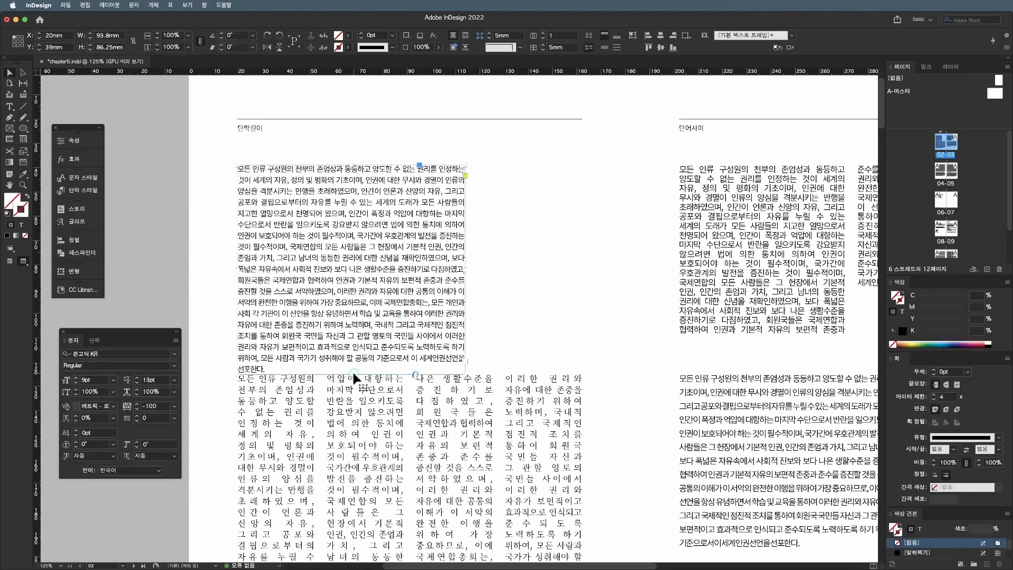
left_click_drag(353, 369, 353, 310)
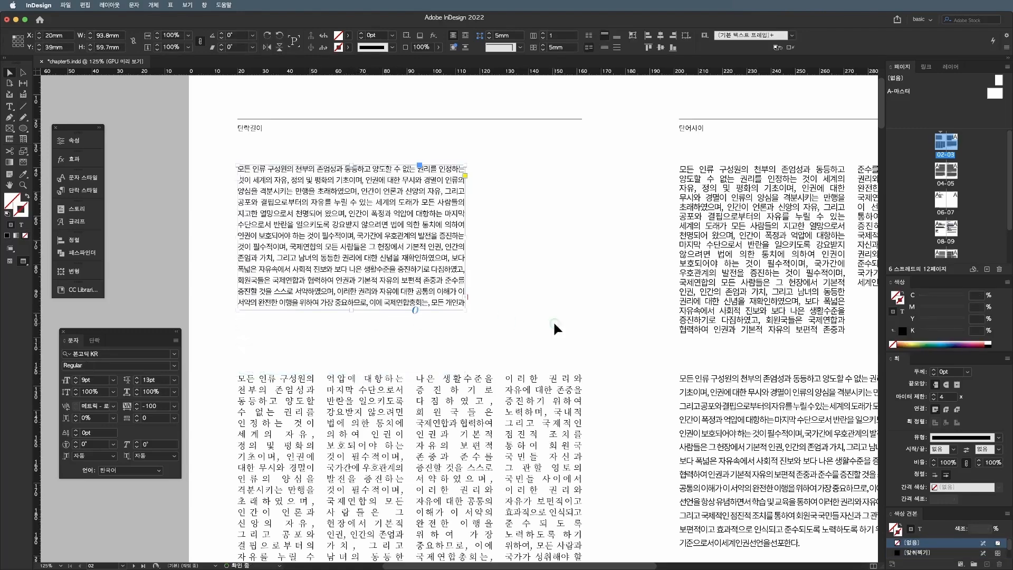
- Inspect the character settings and word spacing of the four-column text on page 2, leaving its frame selected
scroll(553, 321, "down", 3)
triple_click(554, 323)
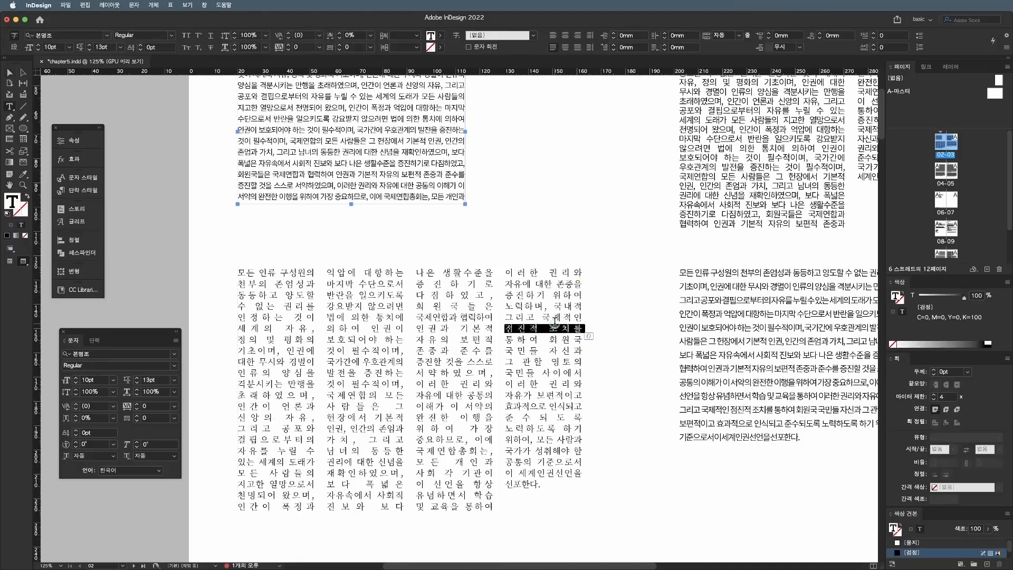
left_click(555, 323)
left_click(443, 300)
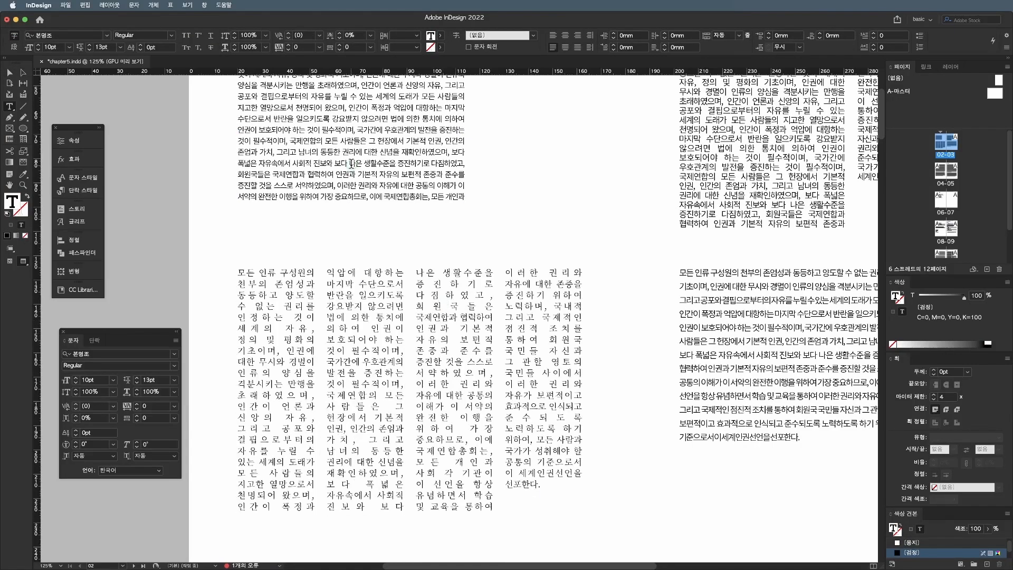
key("Escape")
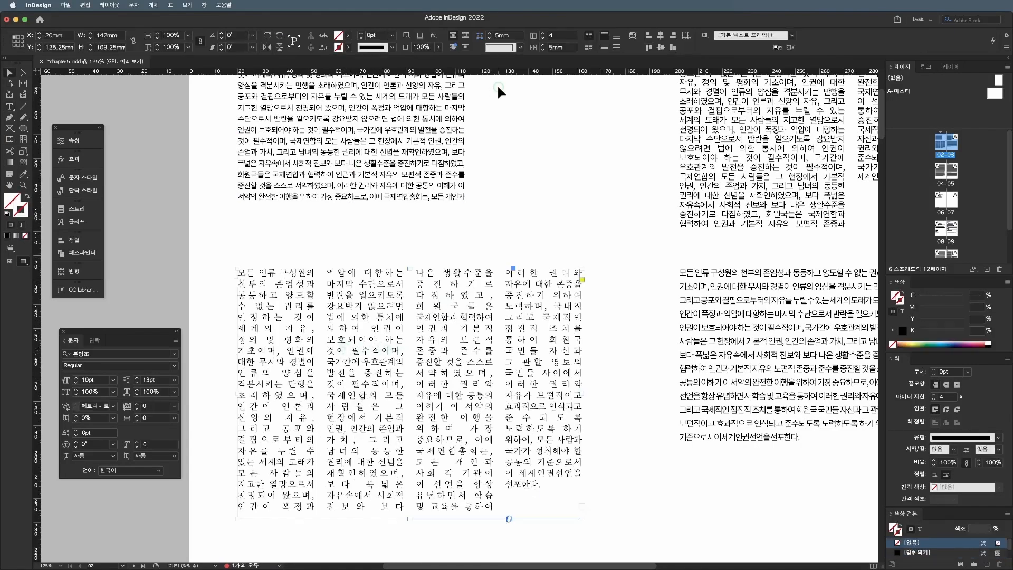
double_click(392, 278)
key("super+a")
left_click(454, 288)
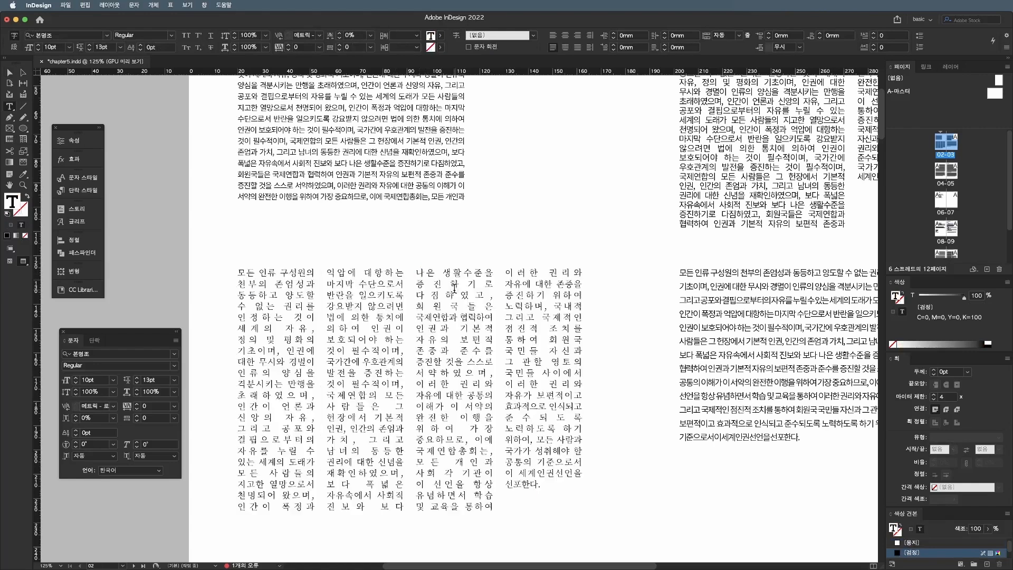
key("Escape")
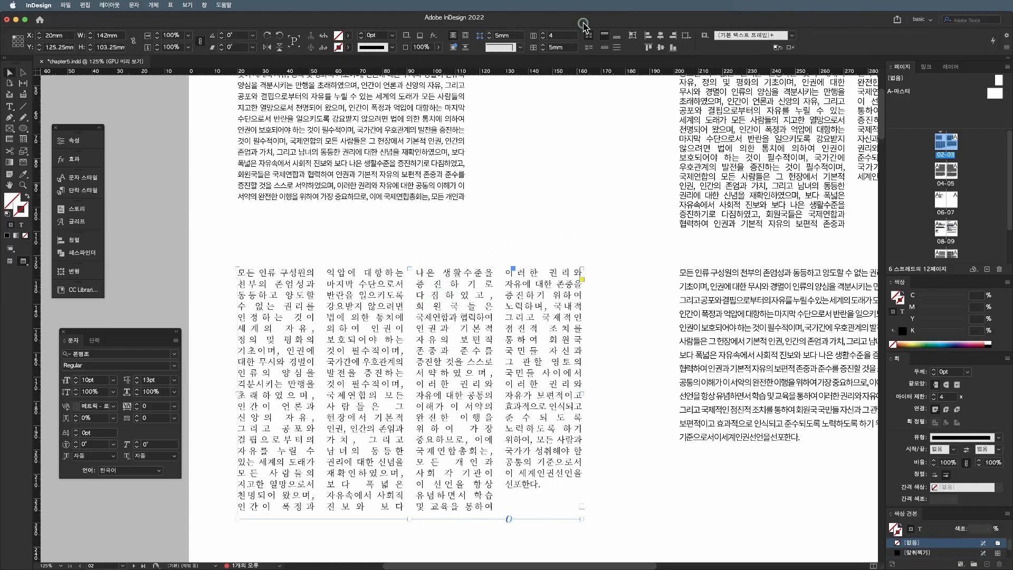
- Set the column count of the lower text frame on page 2 to 1
left_click(545, 38)
left_click(545, 38)
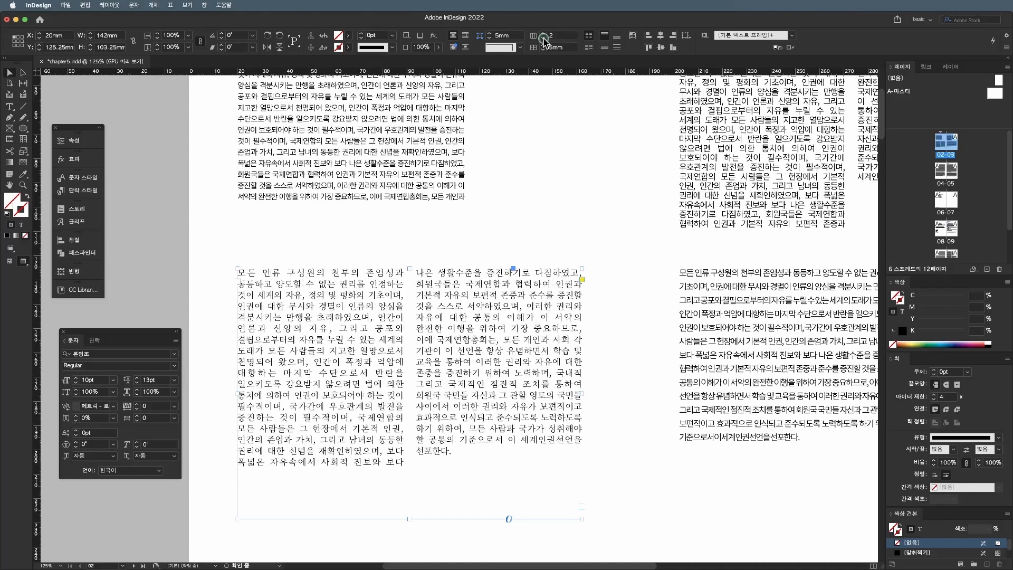
left_click(545, 38)
- Set all text in the lower frame on page 2 to 17 pt leading and -20 tracking
double_click(463, 294)
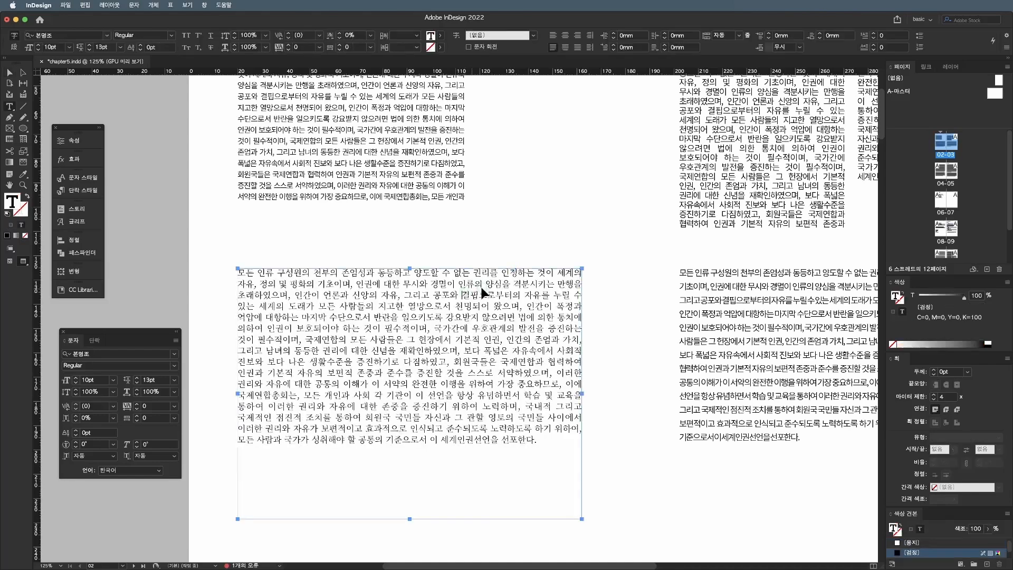
key("super+a")
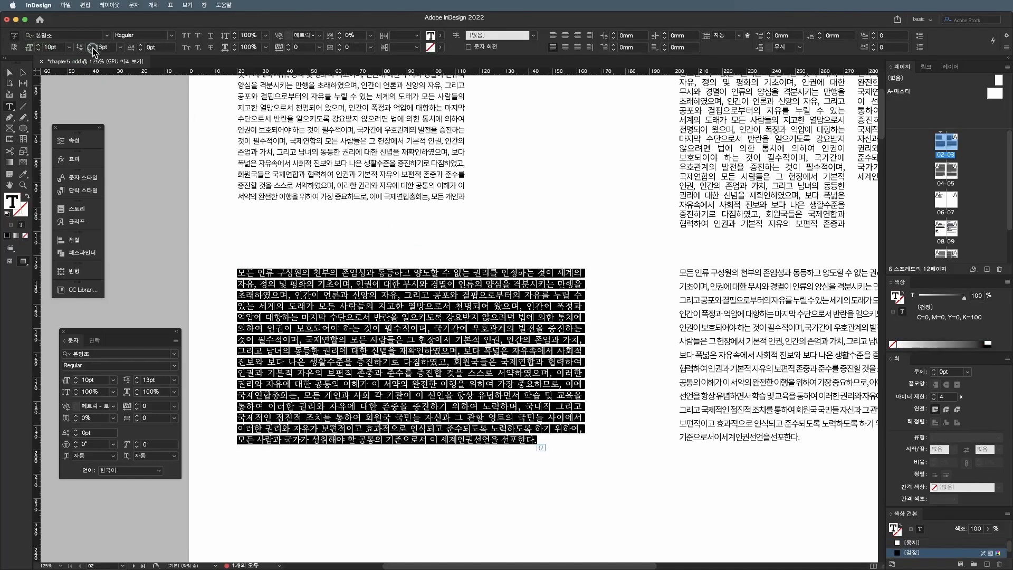
left_click(88, 45)
left_click(89, 44)
left_click(89, 44)
left_click(89, 45)
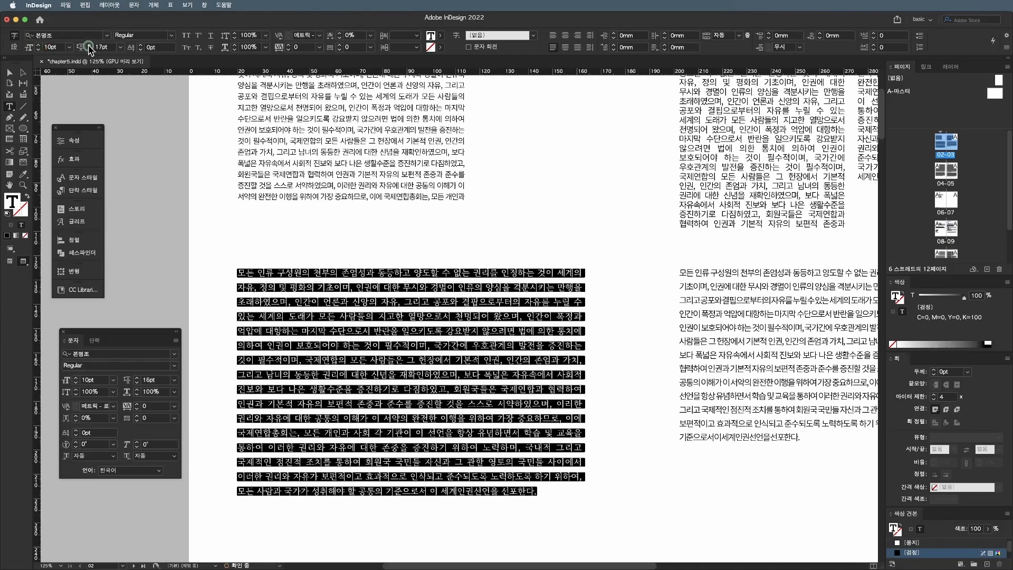
left_click(288, 49)
left_click(289, 49)
left_click(399, 295)
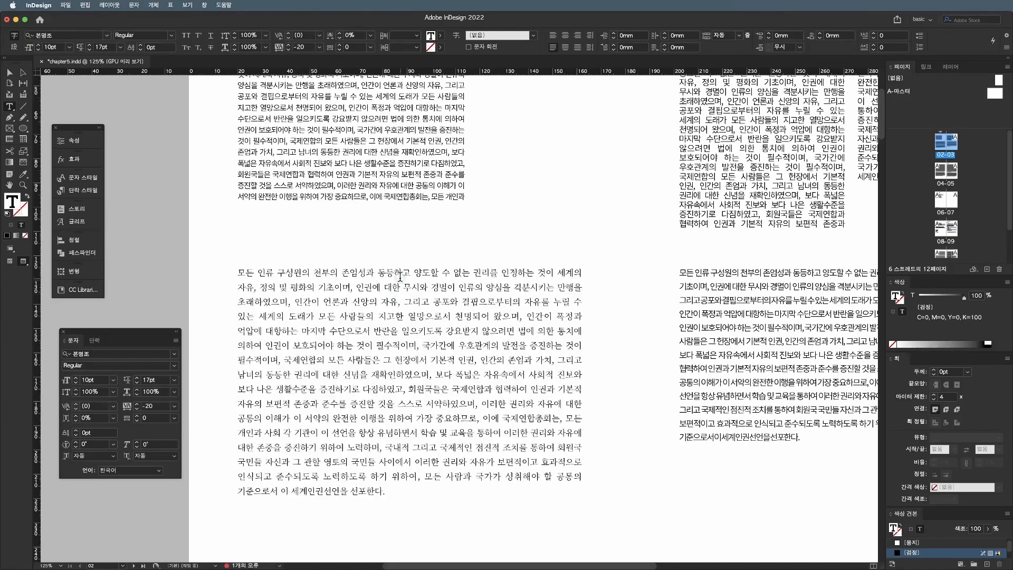
- Narrow the lower text frame on page 2 to about 124 mm wide and deselect it
scroll(461, 304, "right", 3)
scroll(433, 305, "down", 1)
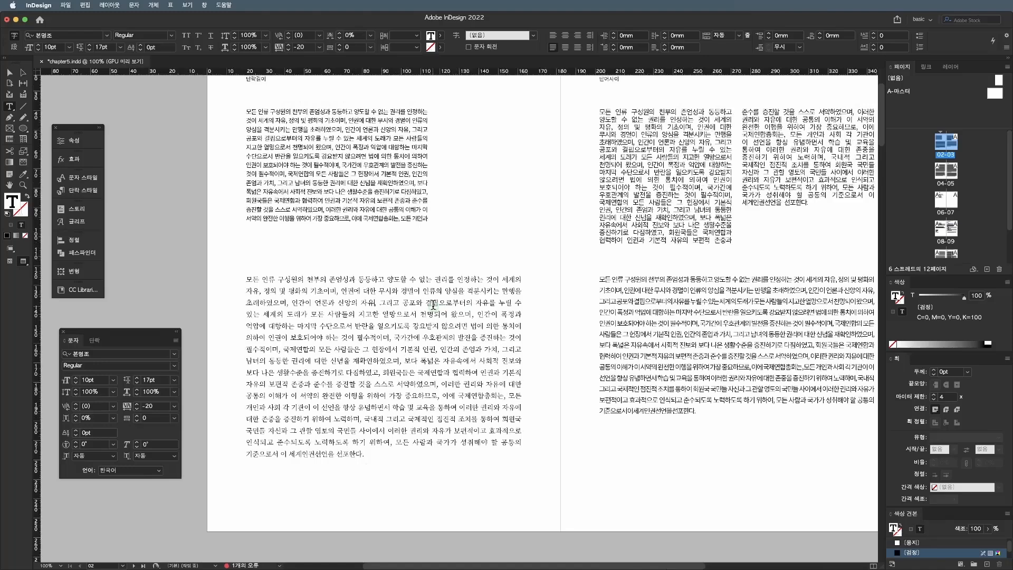
scroll(324, 294, "up", 2)
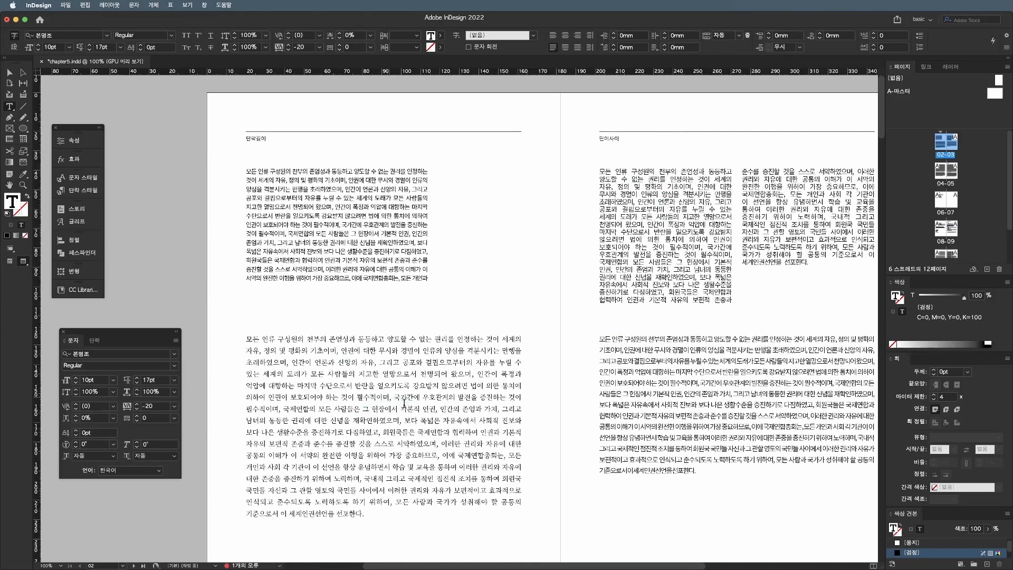
scroll(409, 409, "down", 2)
key("Escape")
left_click_drag(521, 367, 487, 364)
left_click(511, 359)
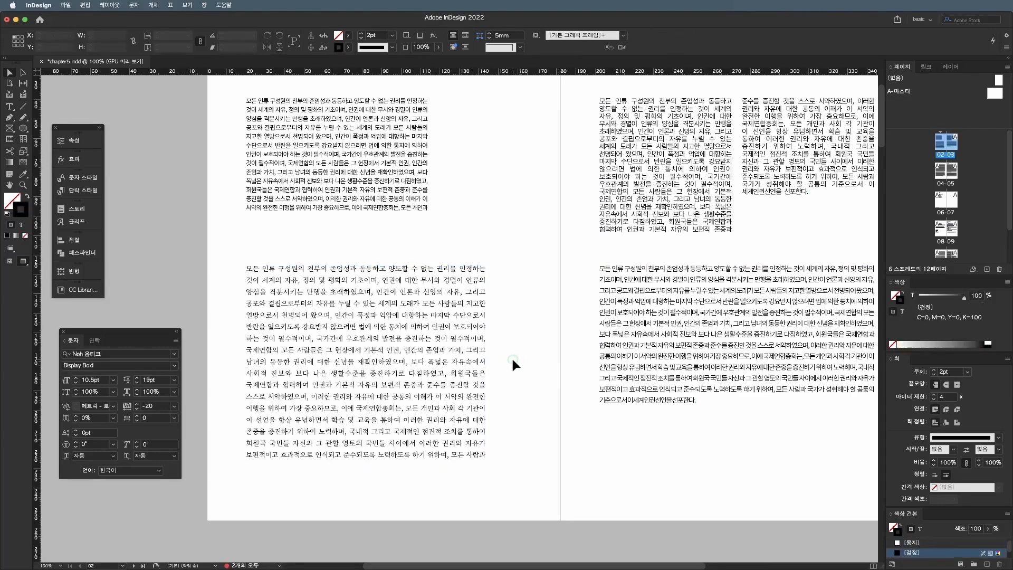
- Compare the line lengths and spacing of the two narrowed paragraphs on page 2, checking the lower frame's width
scroll(511, 357, "up", 1)
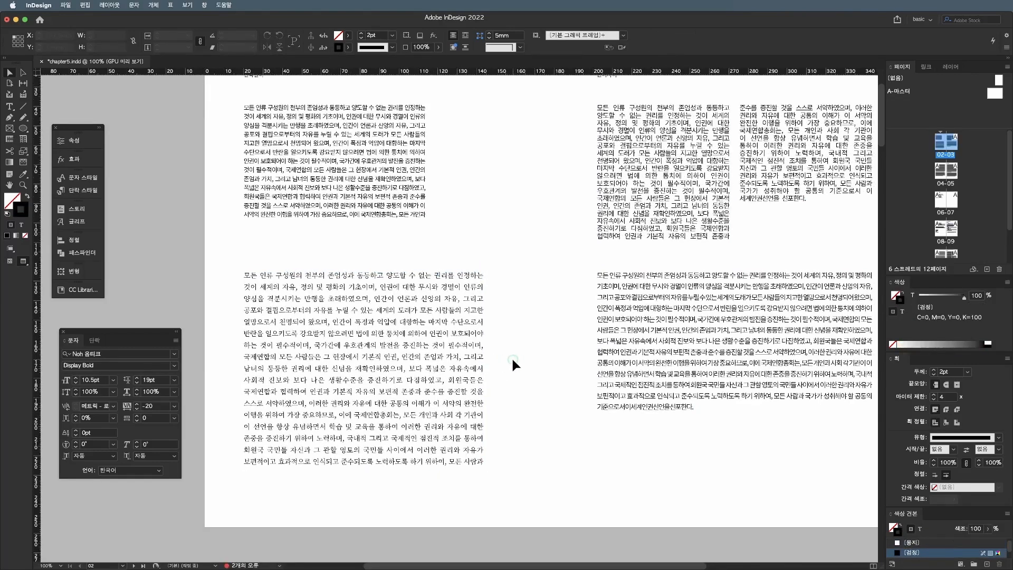
scroll(514, 361, "up", 4)
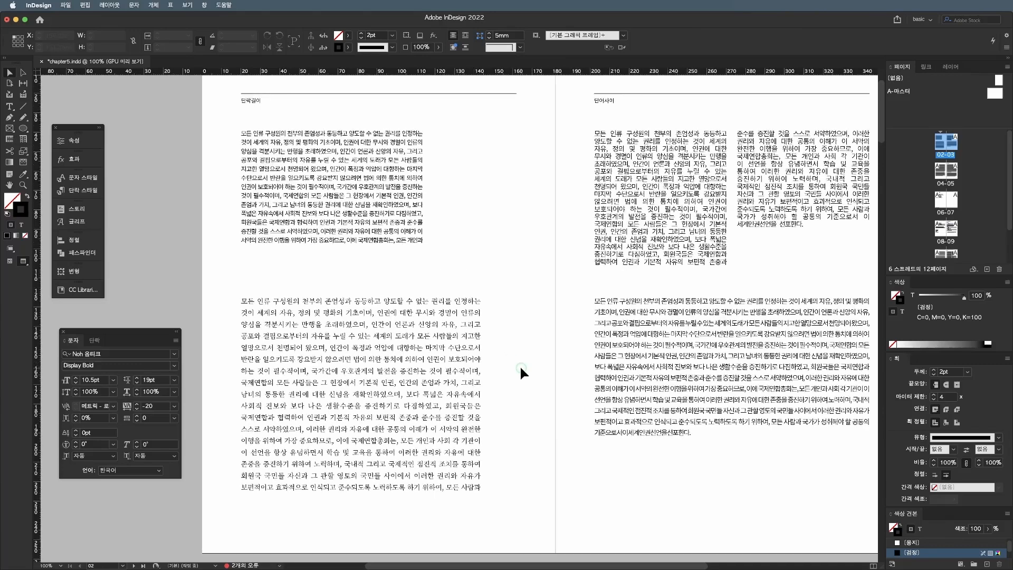
scroll(521, 365, "right", 4)
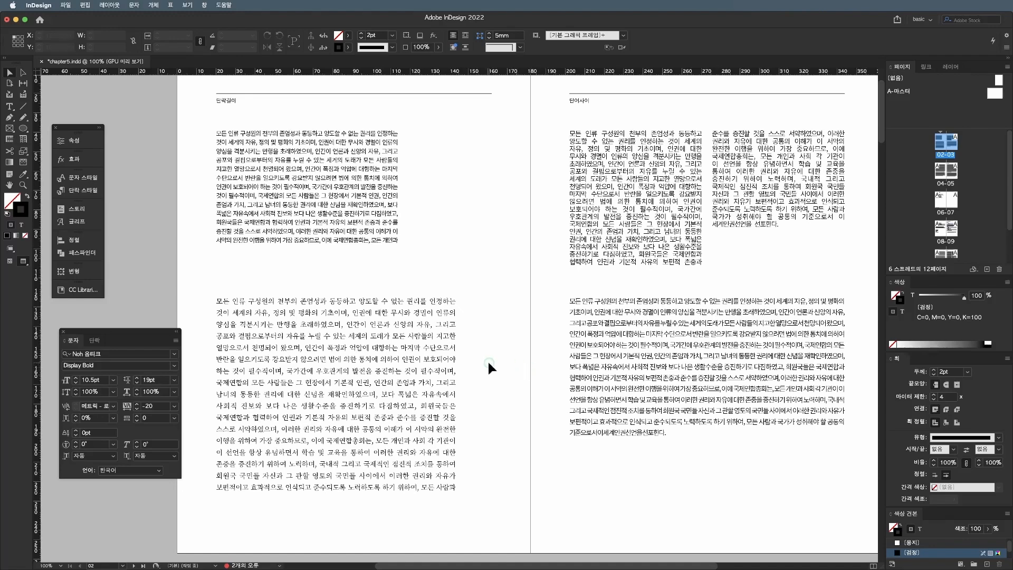
left_click(451, 364)
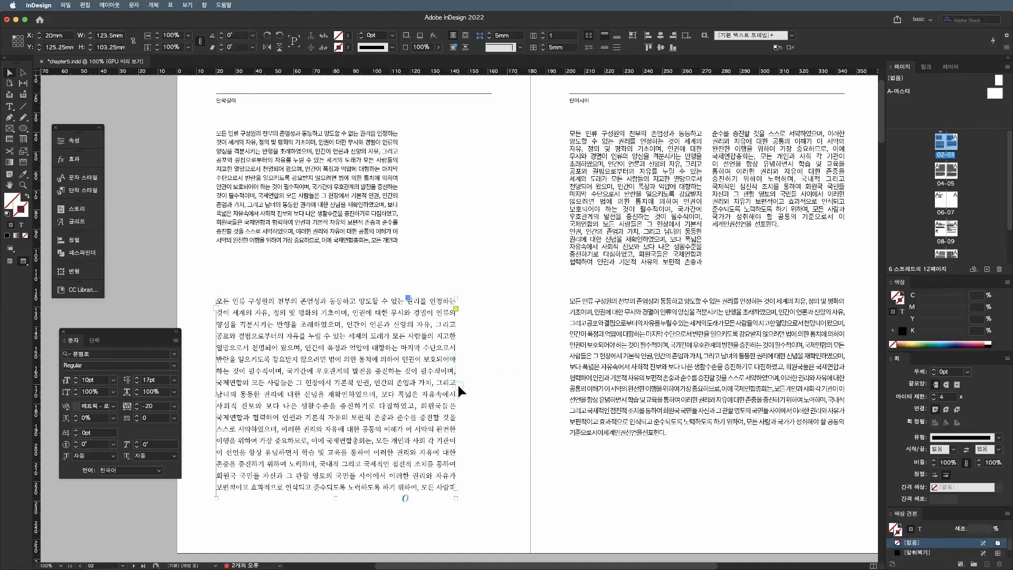
left_click(473, 389)
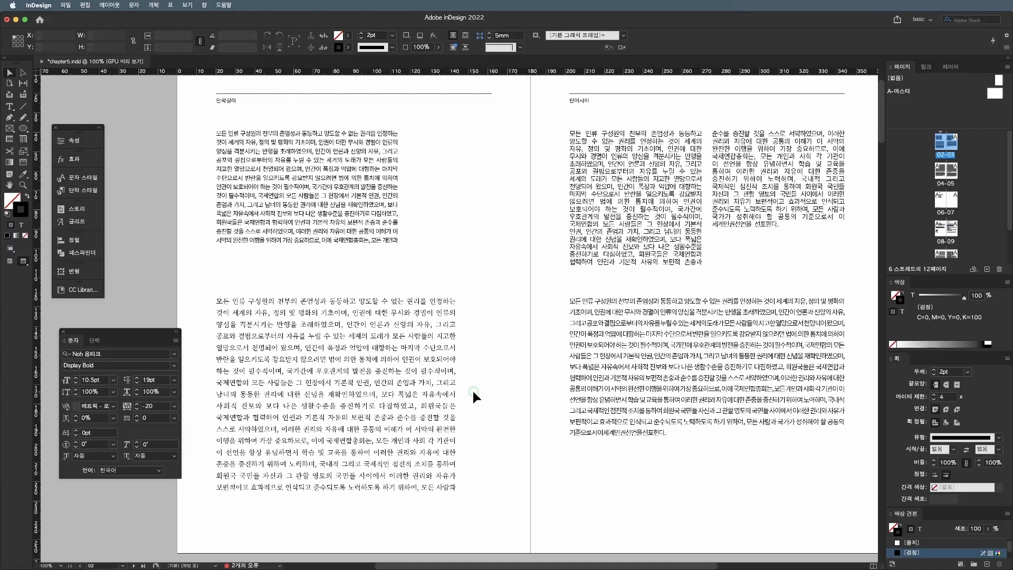
scroll(472, 391, "up", 1)
scroll(473, 391, "right", 1)
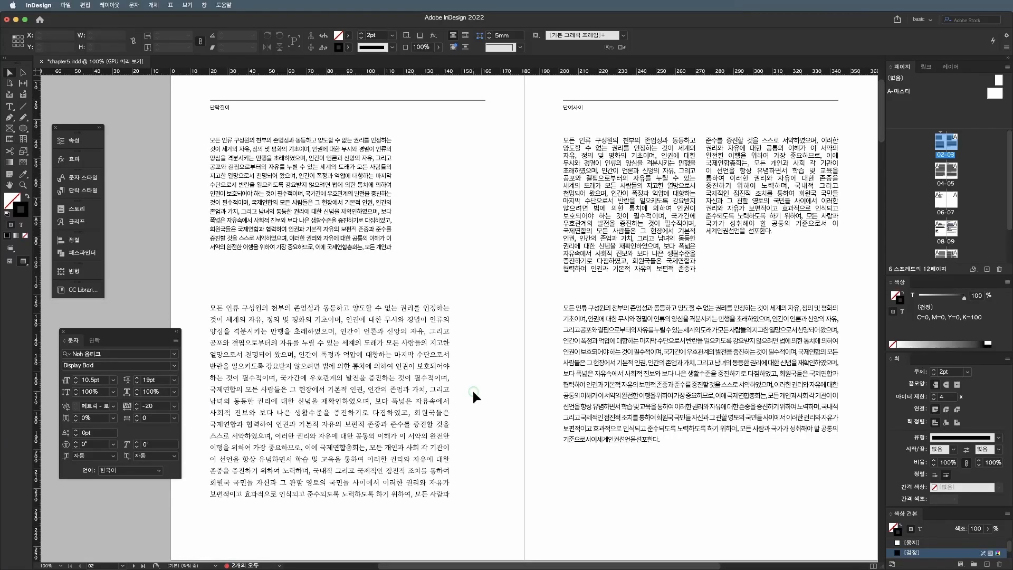
- Examine the word spacing of the two-column and single-column text below the 단어사이 heading on page 3 up close
scroll(472, 391, "up", 5)
scroll(472, 391, "right", 15)
scroll(473, 391, "right", 5)
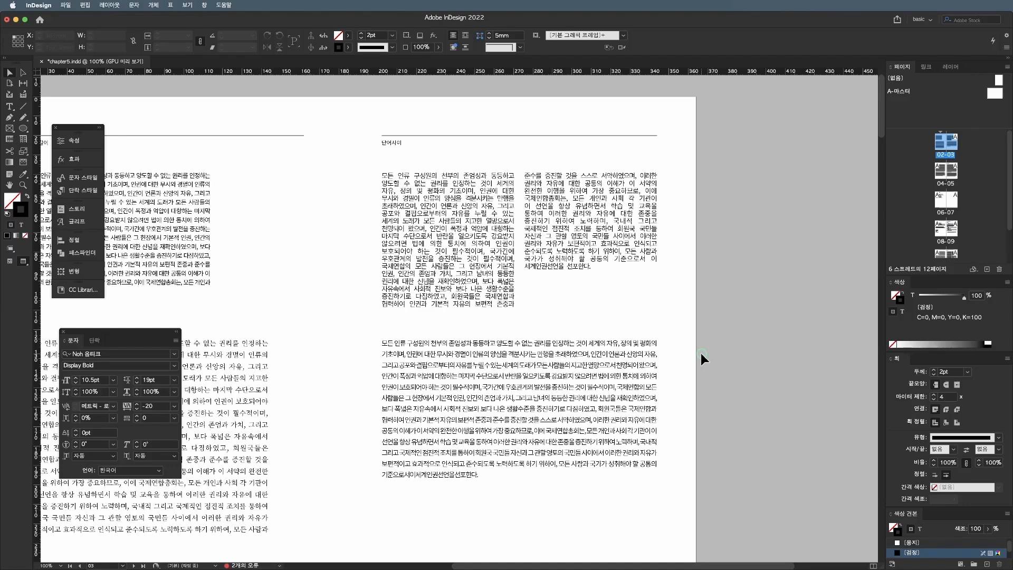
scroll(700, 352, "down", 2)
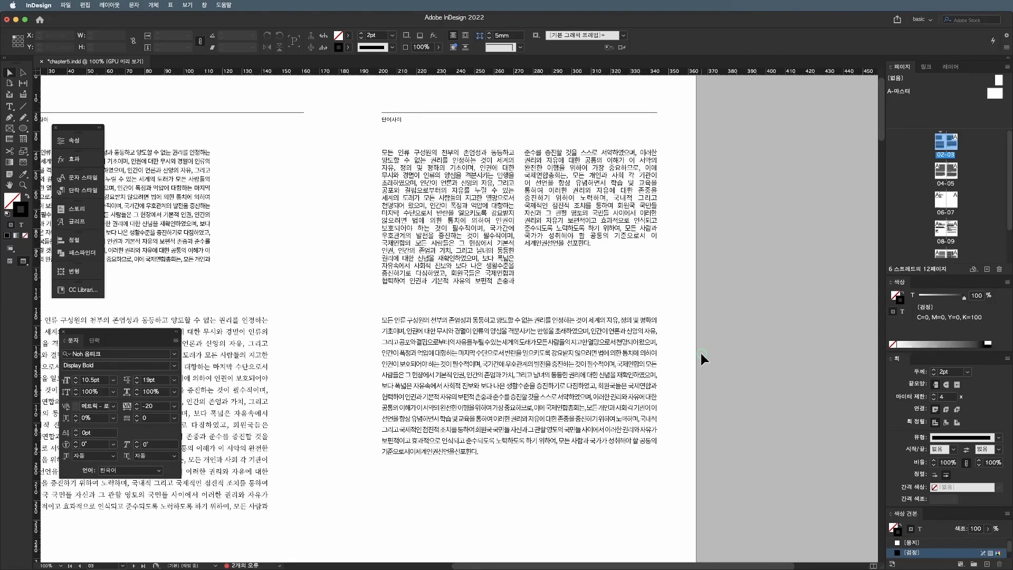
scroll(691, 304, "up", 4)
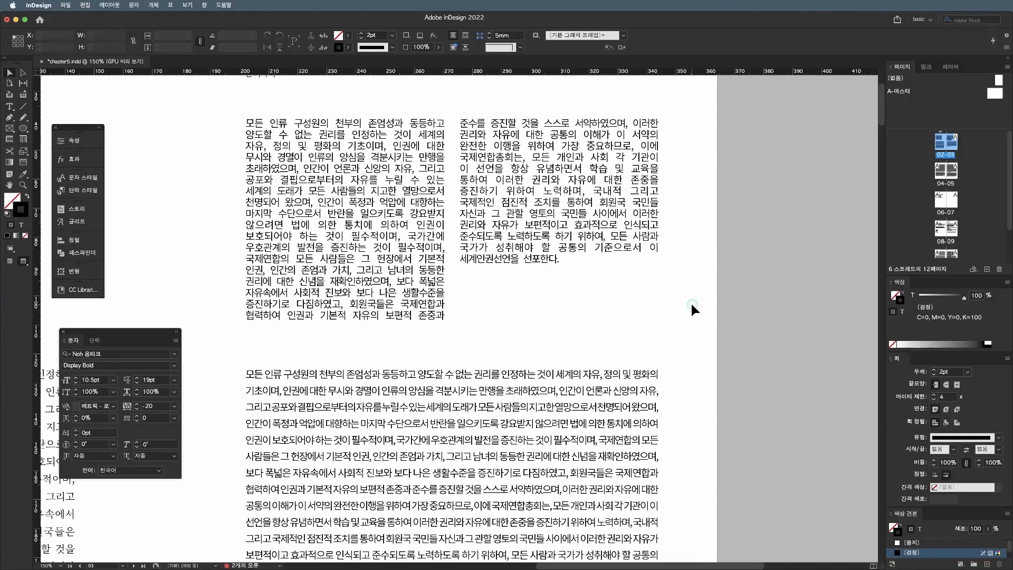
- Set the tracking of all text in the two-column frame on page 3 to -10
scroll(692, 305, "down", 2)
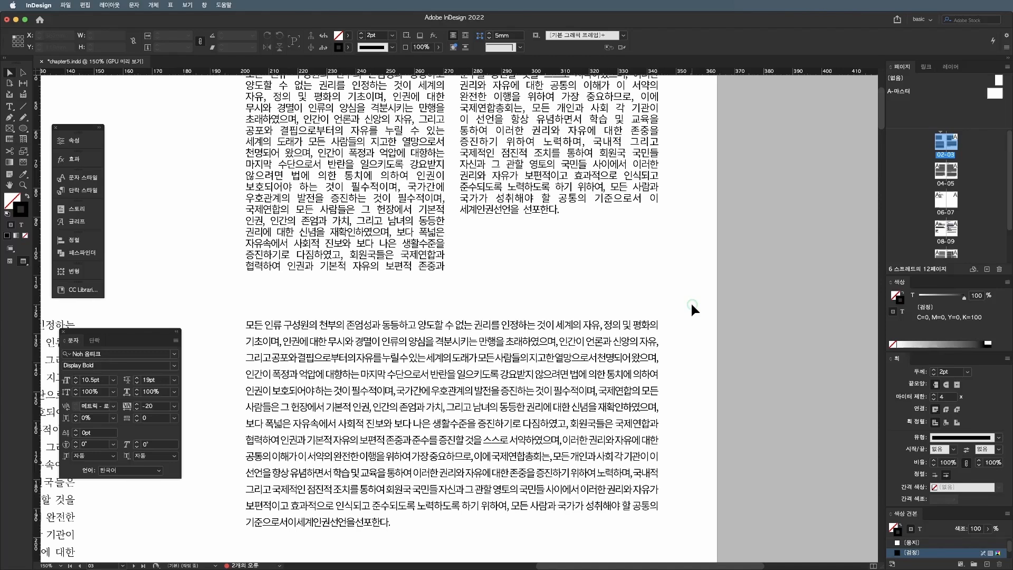
scroll(691, 309, "up", 2)
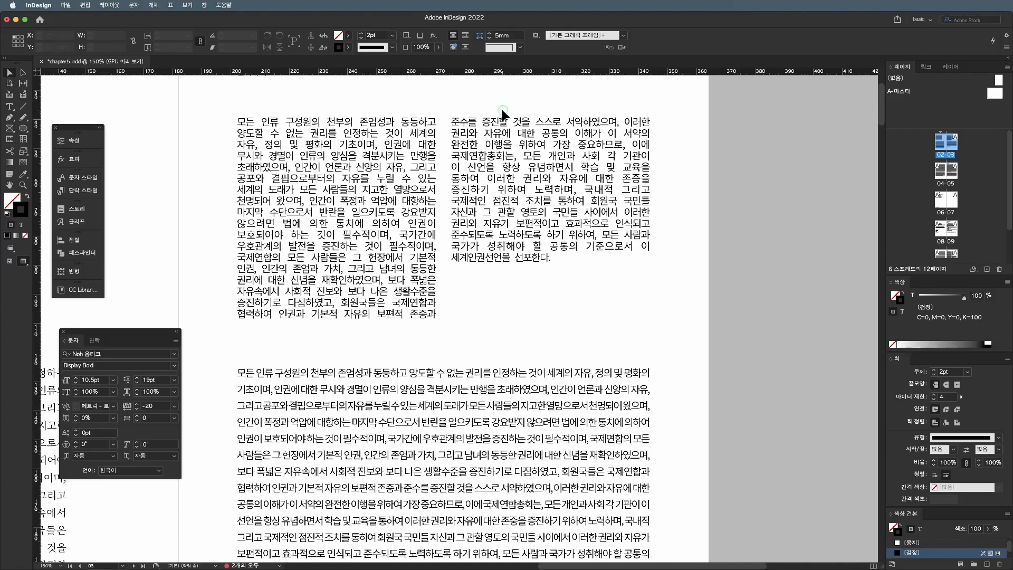
double_click(525, 142)
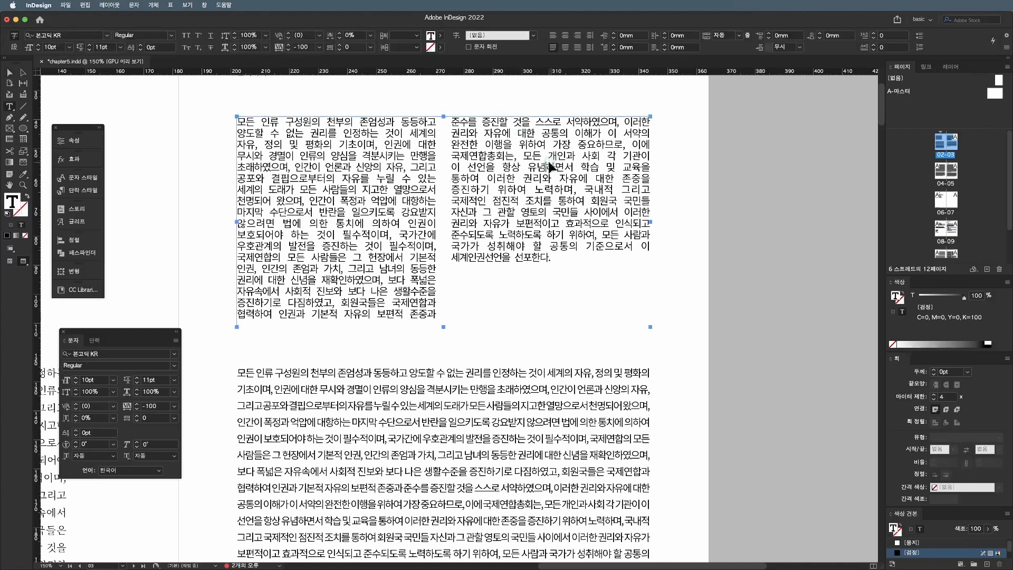
key("super+a")
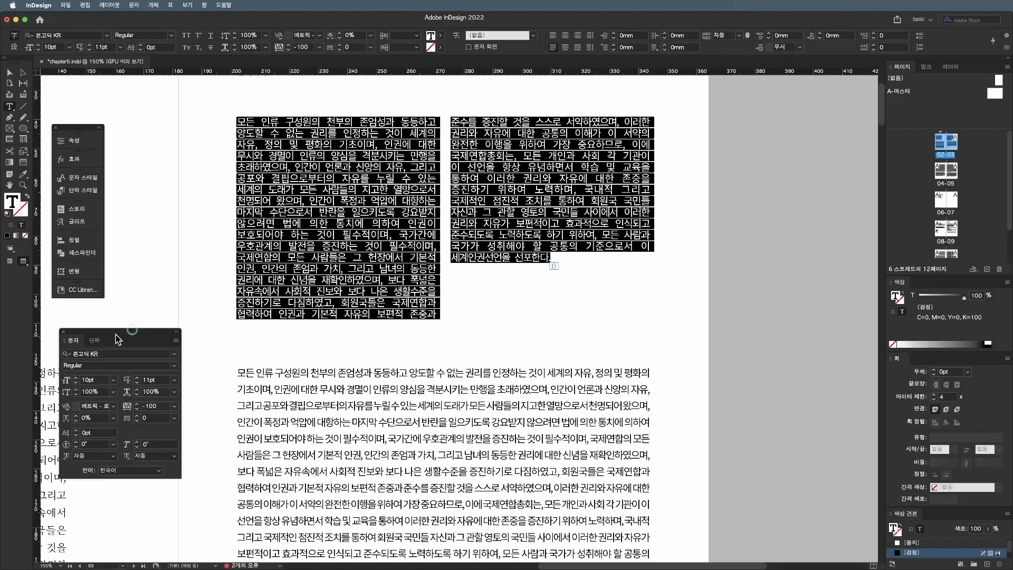
left_click(175, 406)
left_click(158, 454)
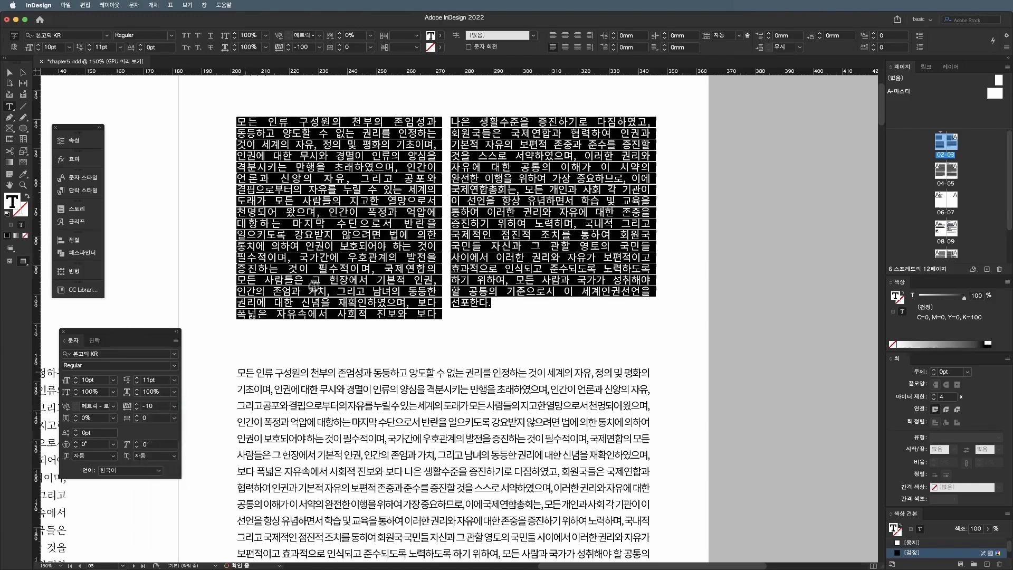
left_click(337, 267)
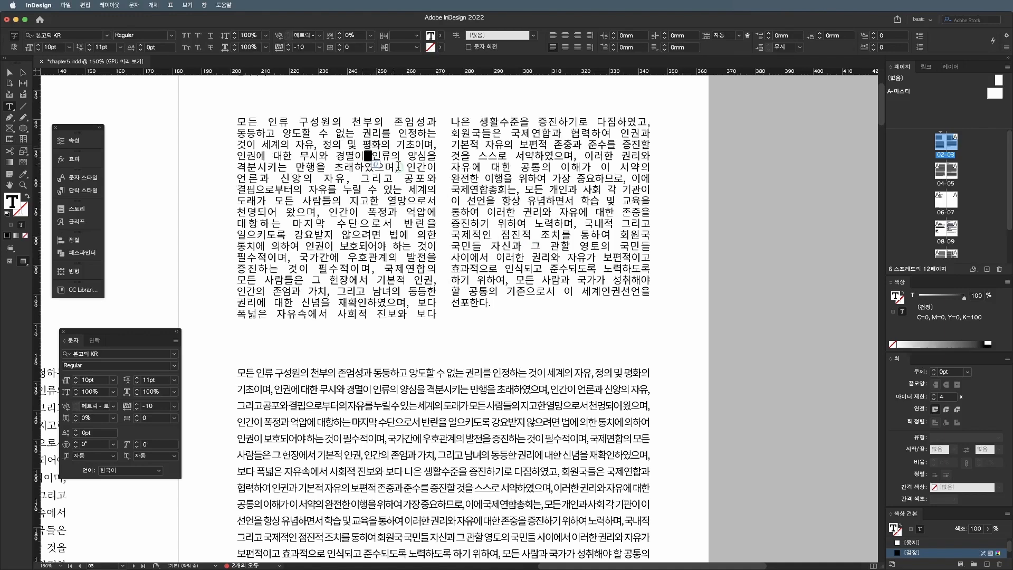
left_click_drag(400, 157, 403, 180)
left_click(543, 221)
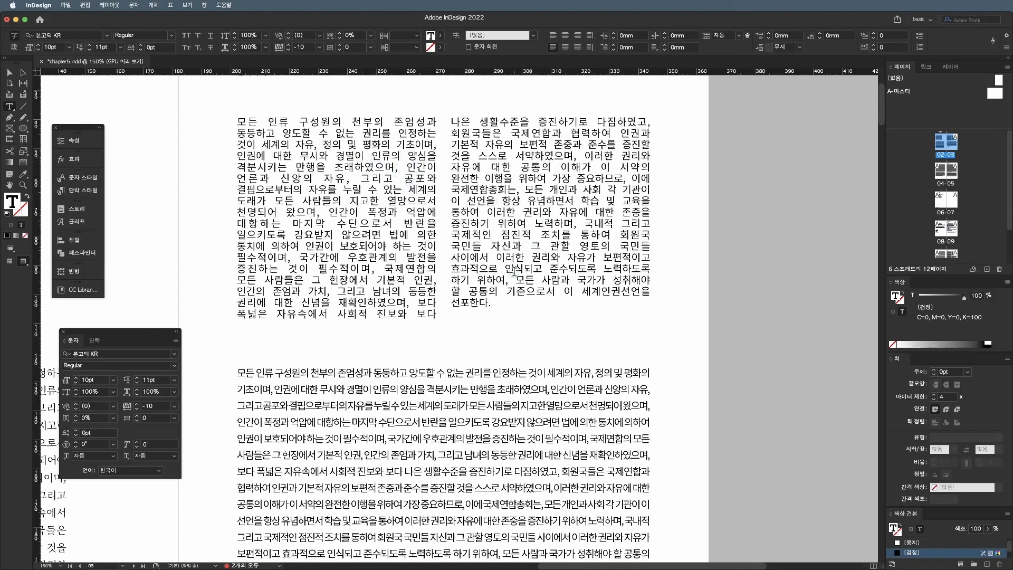
- In the justification settings of all the two-column text, set desired word spacing to 100% and maximum to 120%
left_click_drag(499, 308, 236, 122)
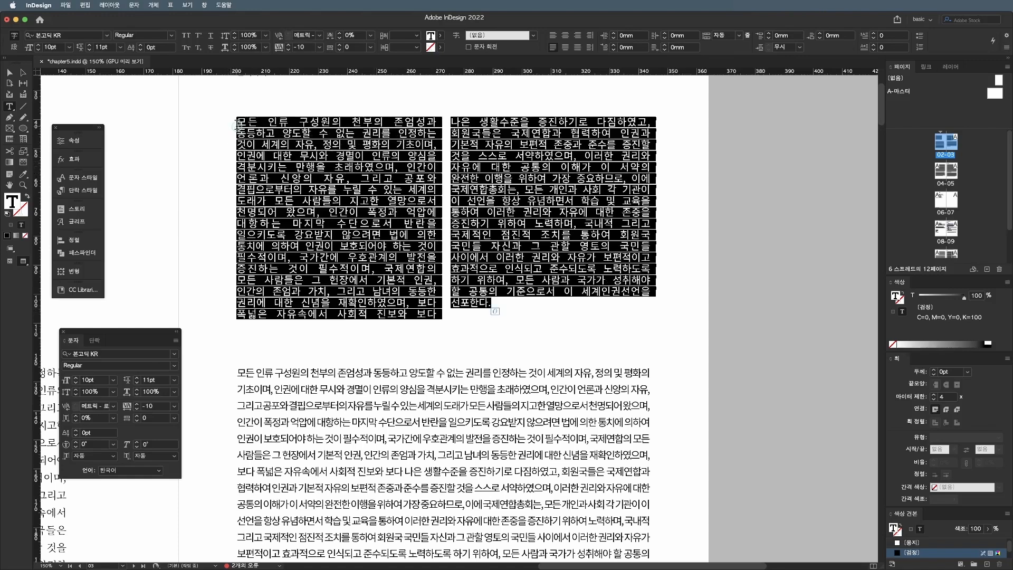
left_click(96, 340)
left_click(163, 340)
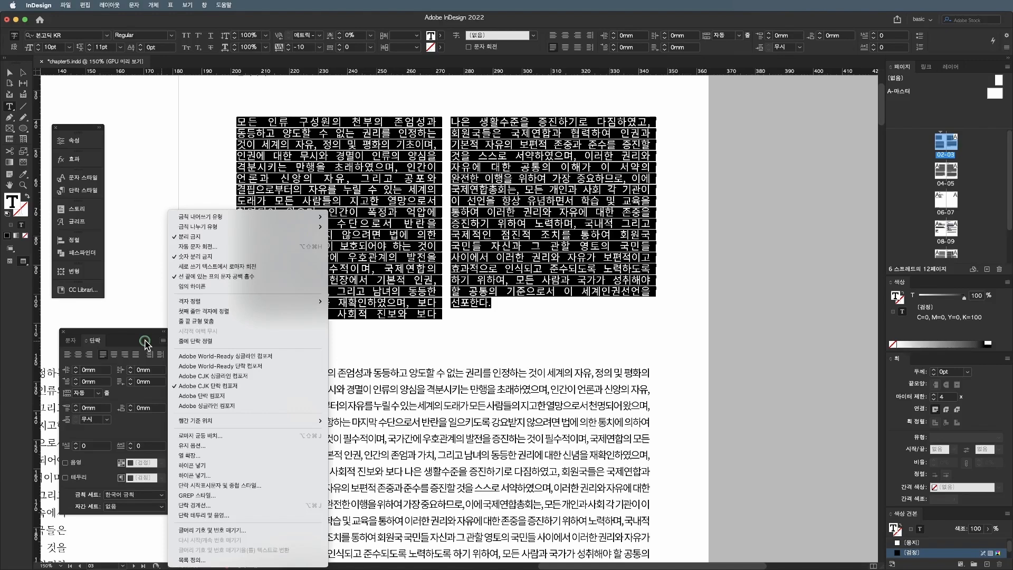
left_click(146, 342)
left_click(163, 341)
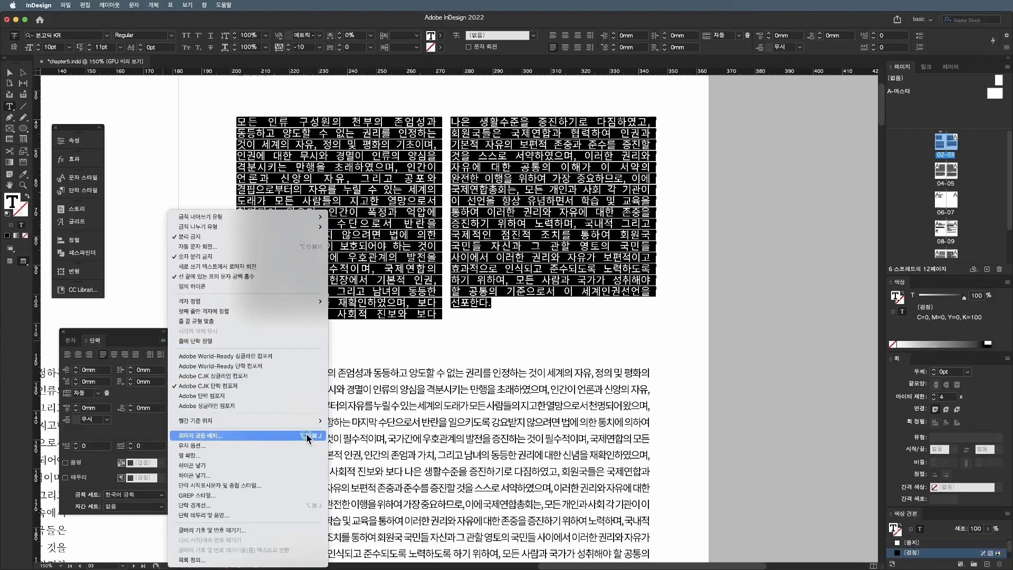
left_click(216, 435)
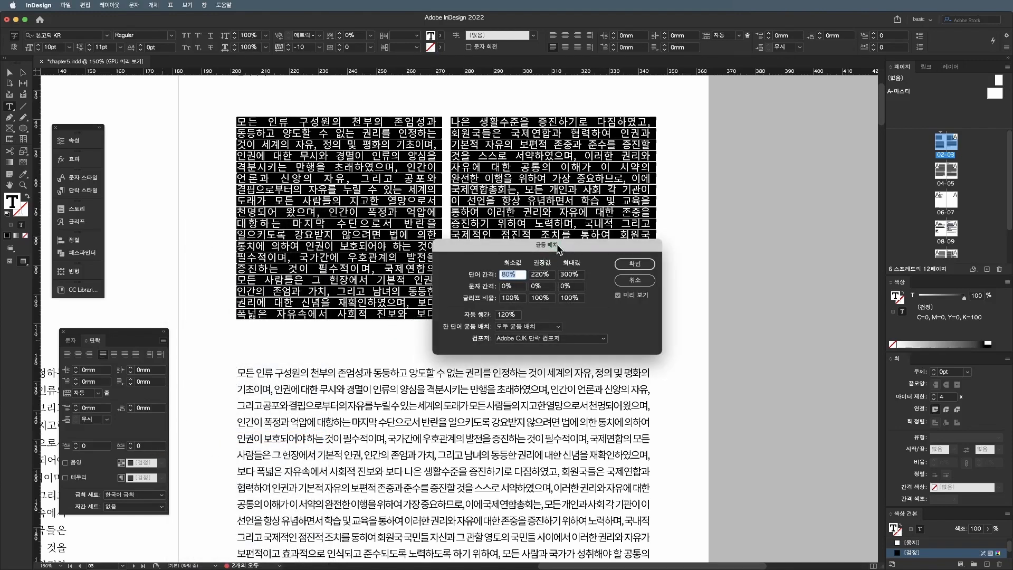
left_click_drag(559, 249, 585, 284)
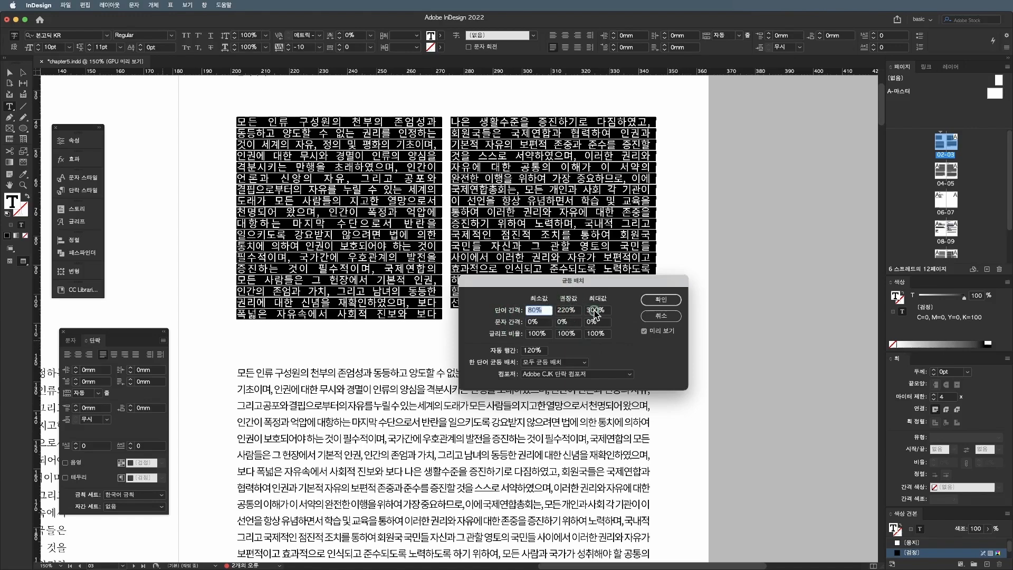
left_click(564, 311)
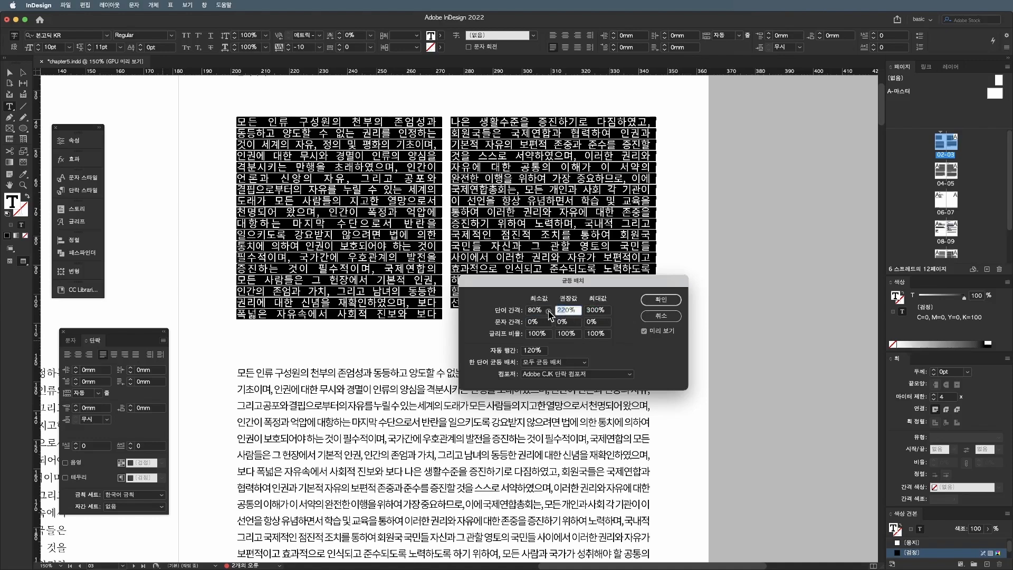
left_click(593, 310)
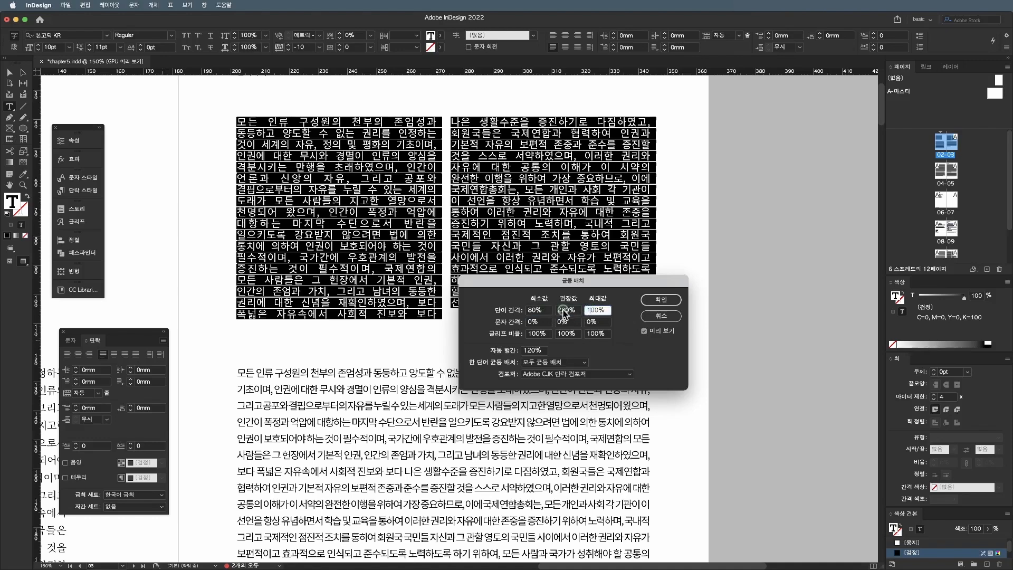
key("Return")
key("Return")
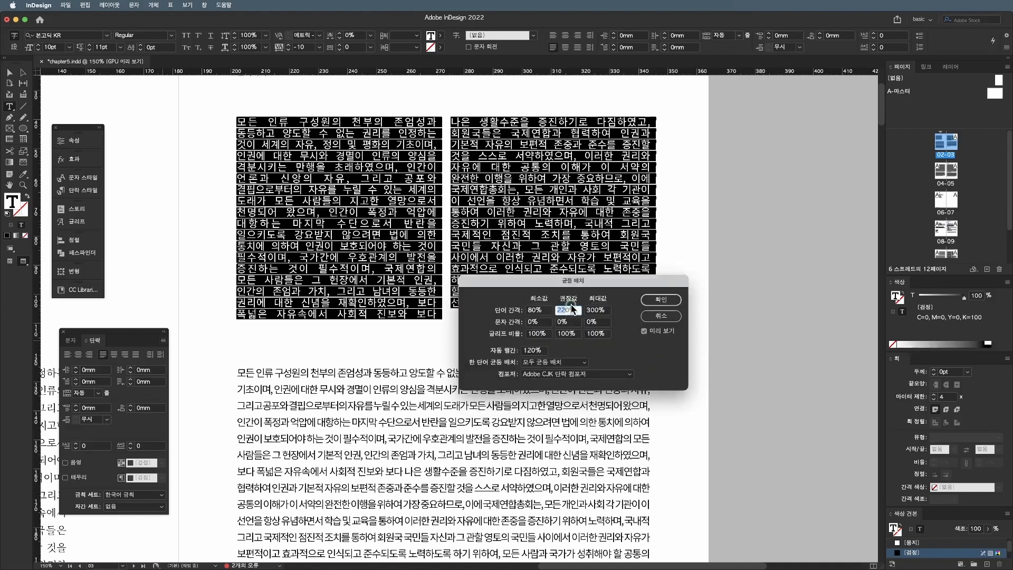
type("100")
key("Tab")
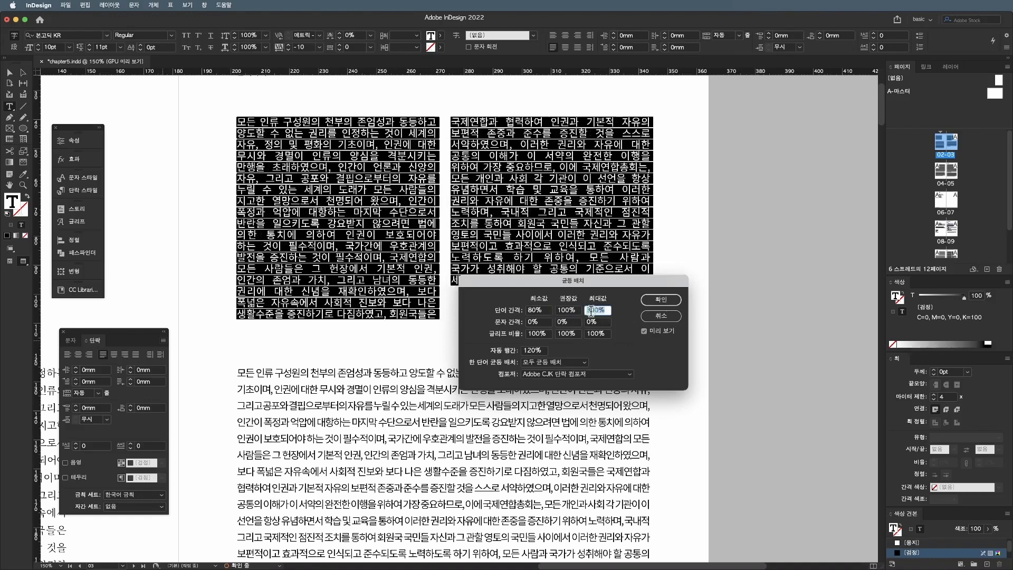
type("120")
key("Tab")
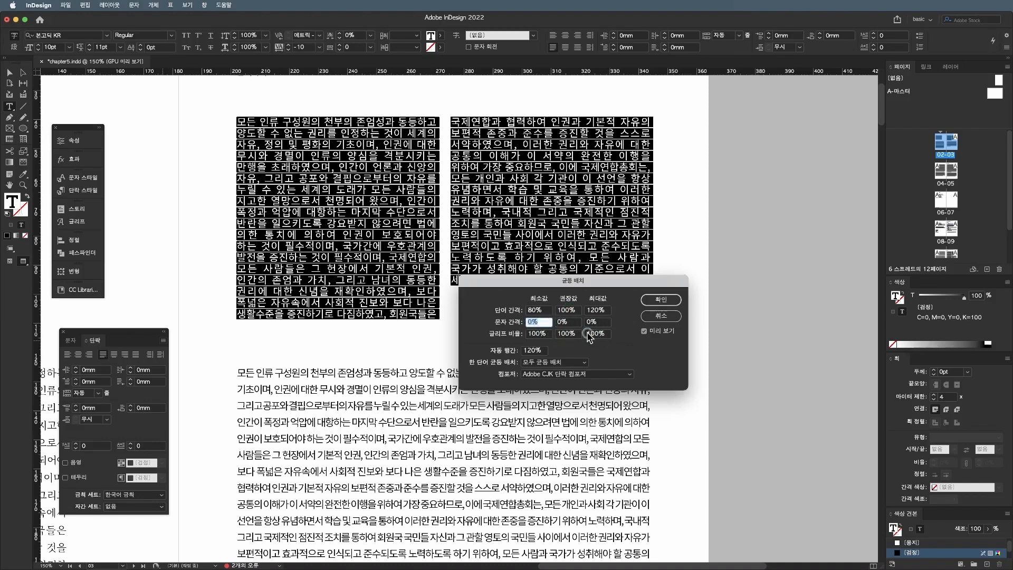
- Lower the desired word spacing to 80% and apply the justification settings
left_click(557, 311)
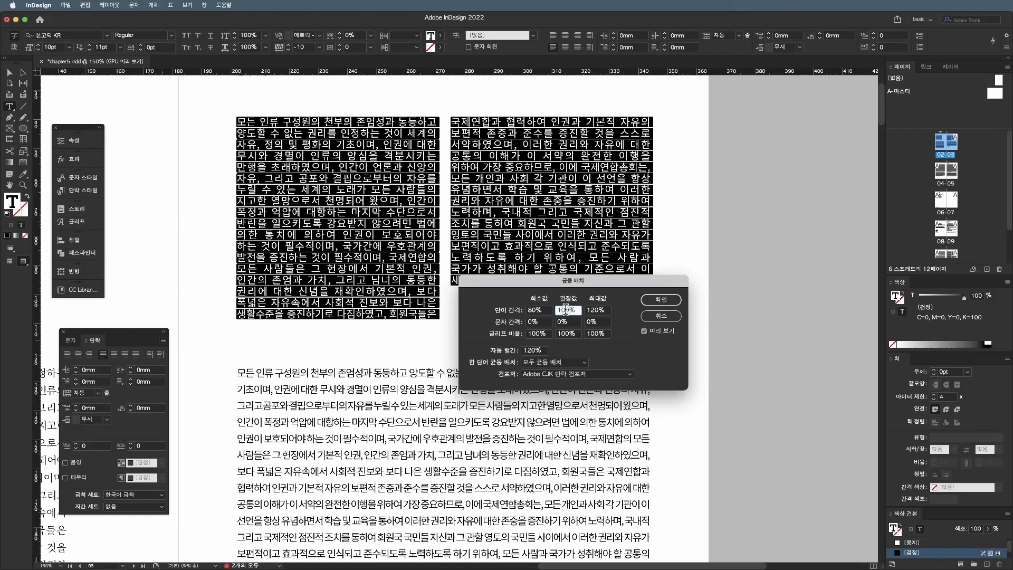
double_click(565, 309)
type("80")
key("Tab")
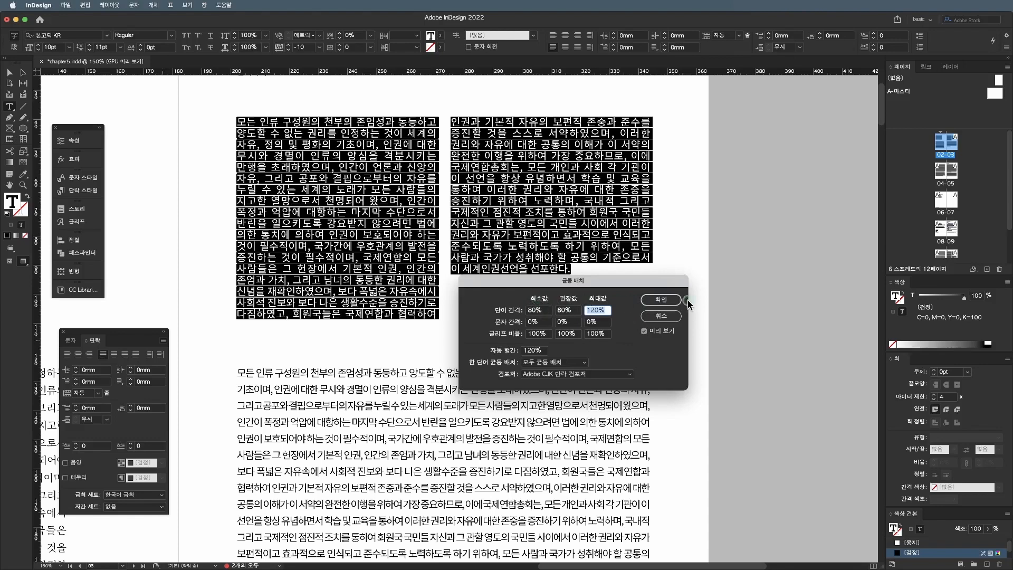
left_click(659, 299)
- Set all the two-column text to 9 pt size with 13 pt leading
left_click(561, 231)
key("super+a")
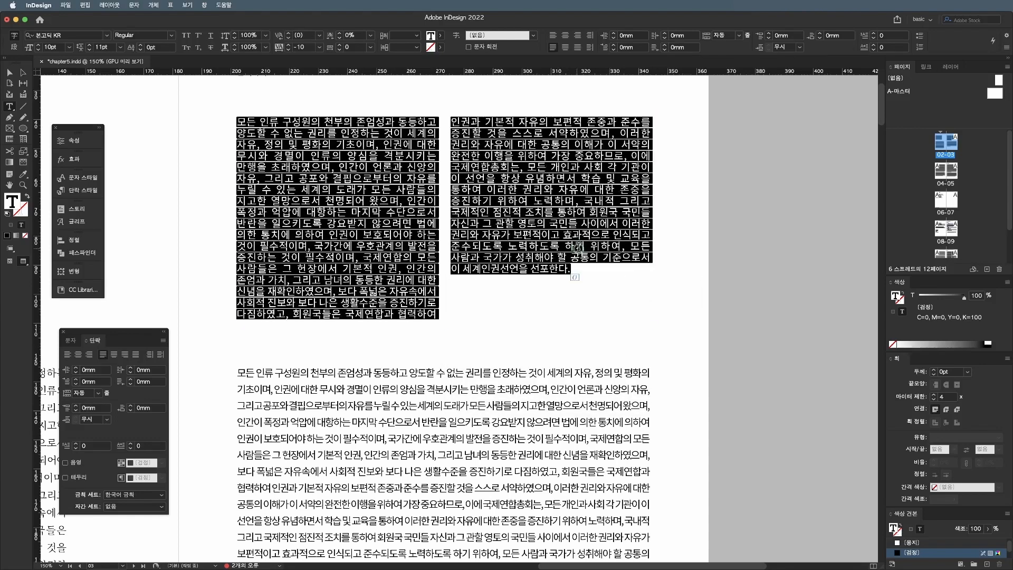
left_click(89, 45)
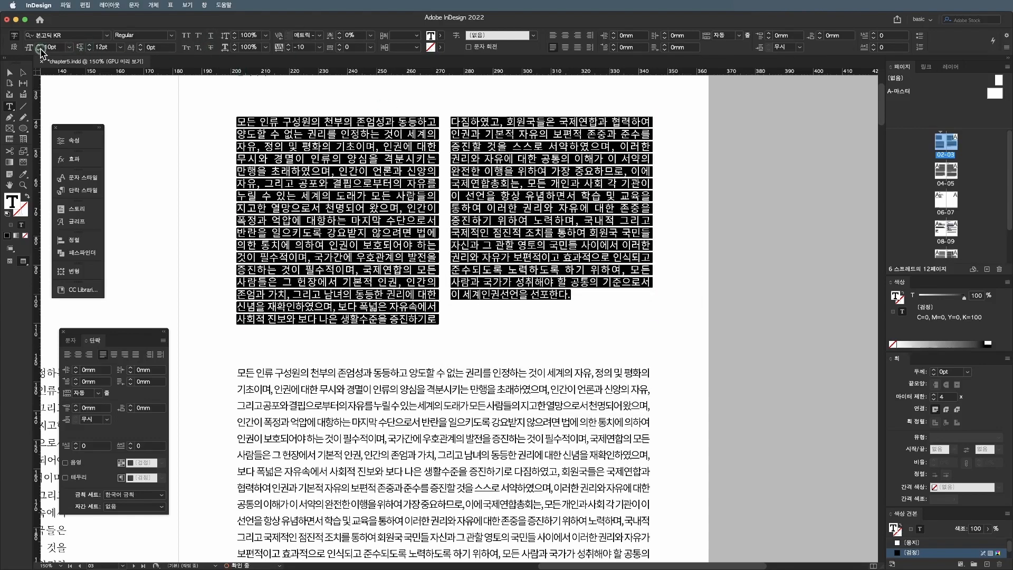
left_click(38, 50)
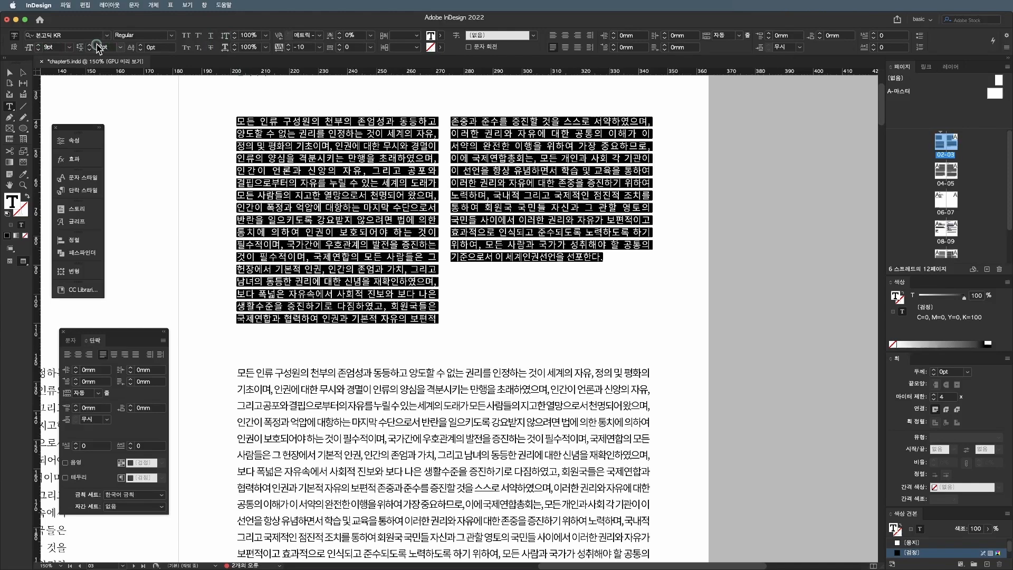
left_click(89, 44)
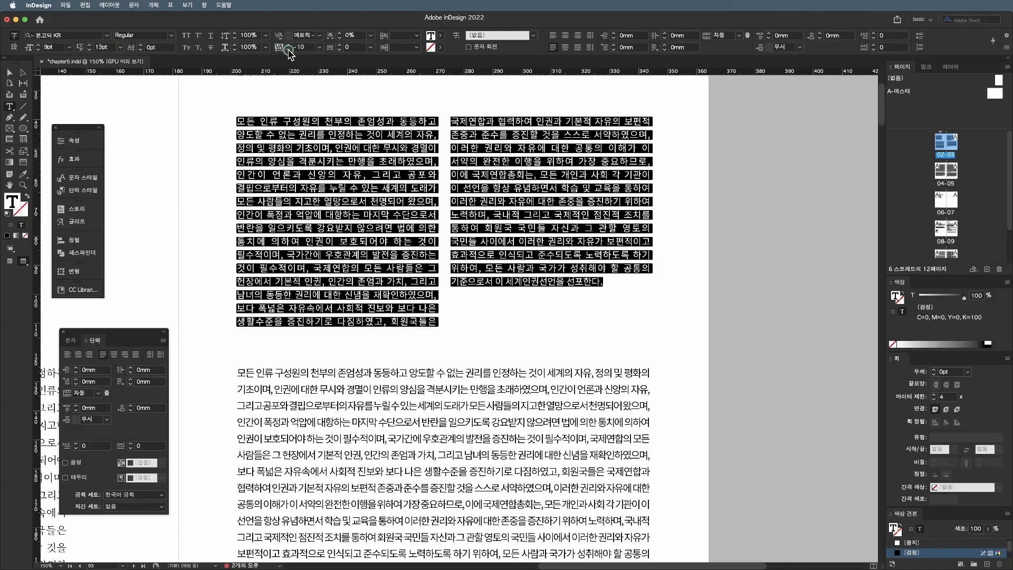
- Tighten the tracking of all the two-column text to -40
left_click(288, 50)
left_click(288, 50)
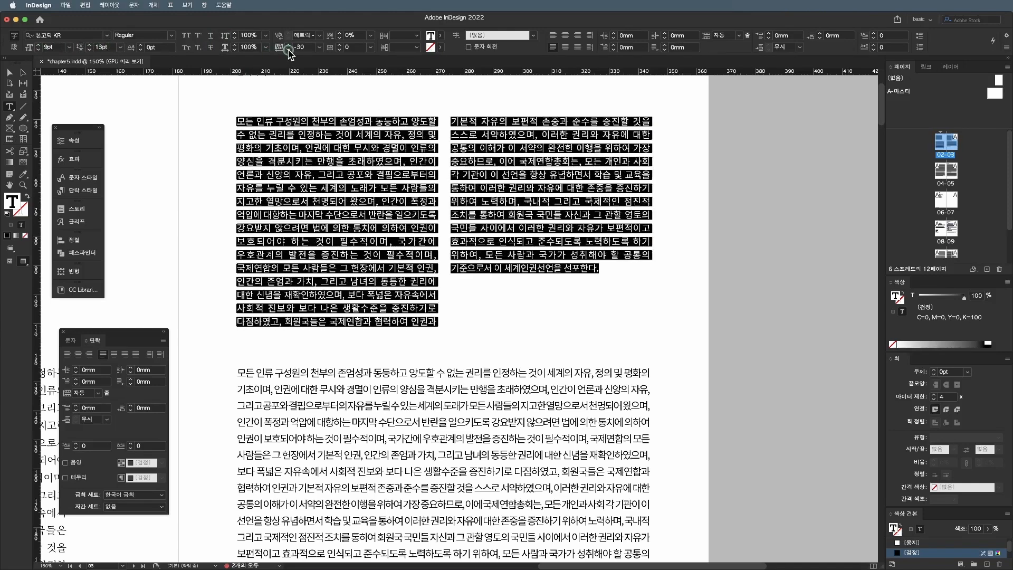
left_click(322, 147)
key("super+a")
left_click(288, 50)
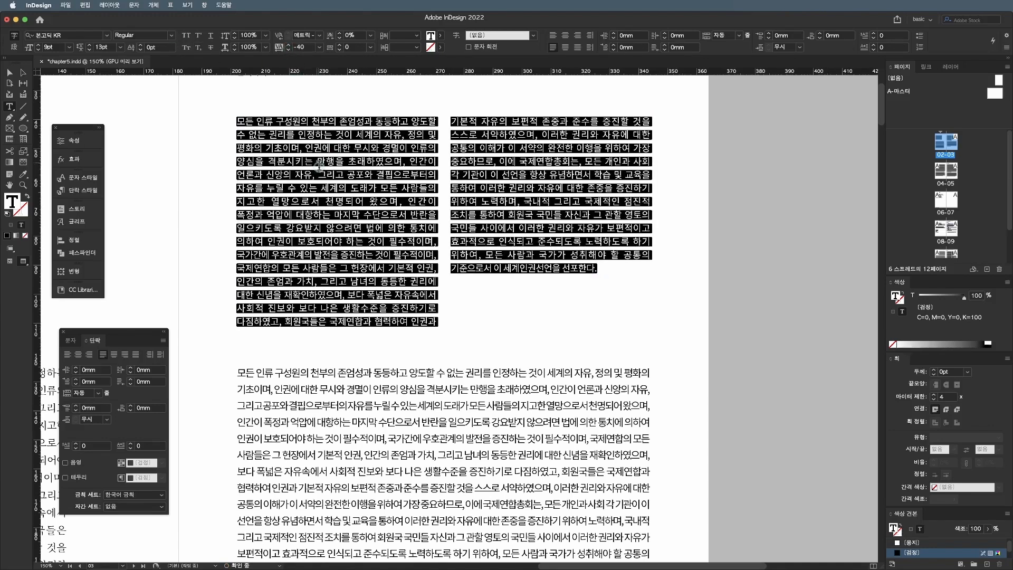
- Set the two-column text's justification word spacing to 70% minimum, 75% desired and 100% maximum
left_click(163, 341)
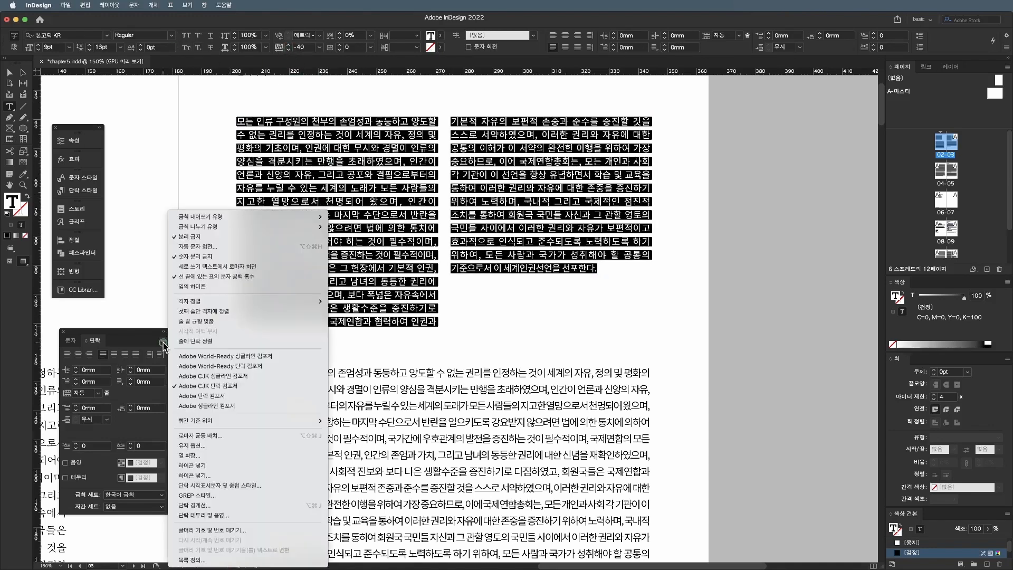
left_click(240, 435)
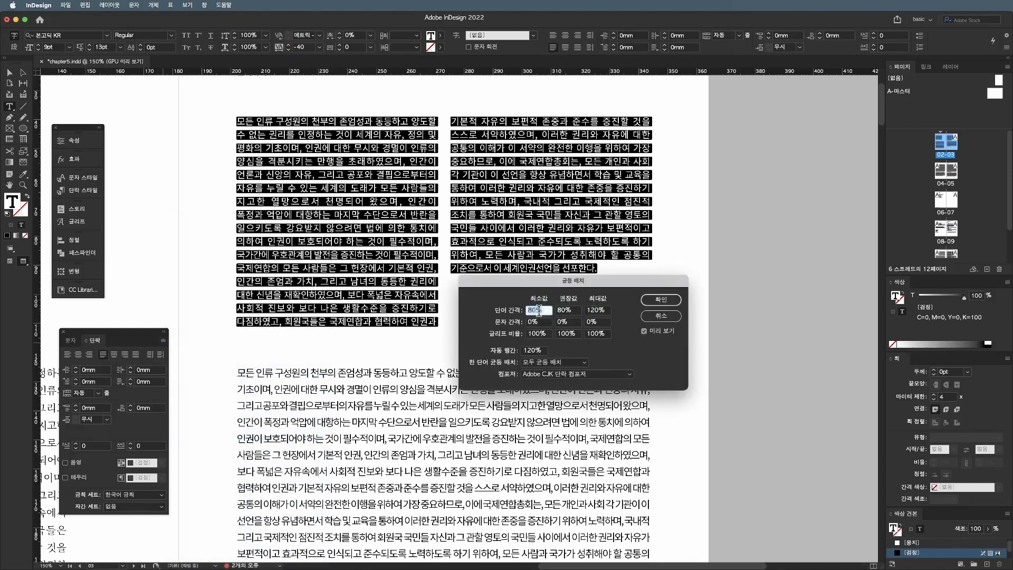
type("70")
key("Tab")
type("75")
key("Tab")
type("100")
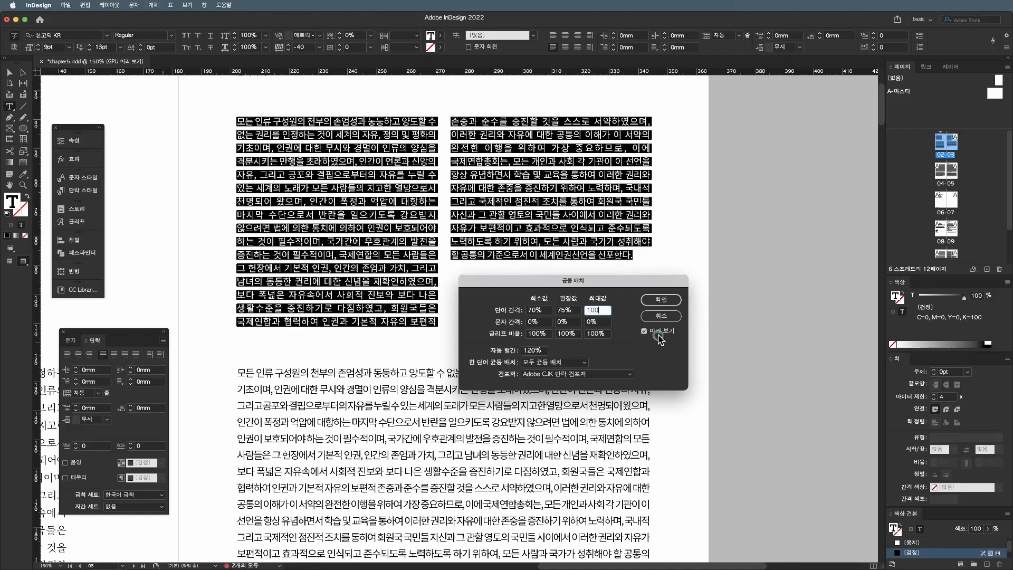
key("Tab")
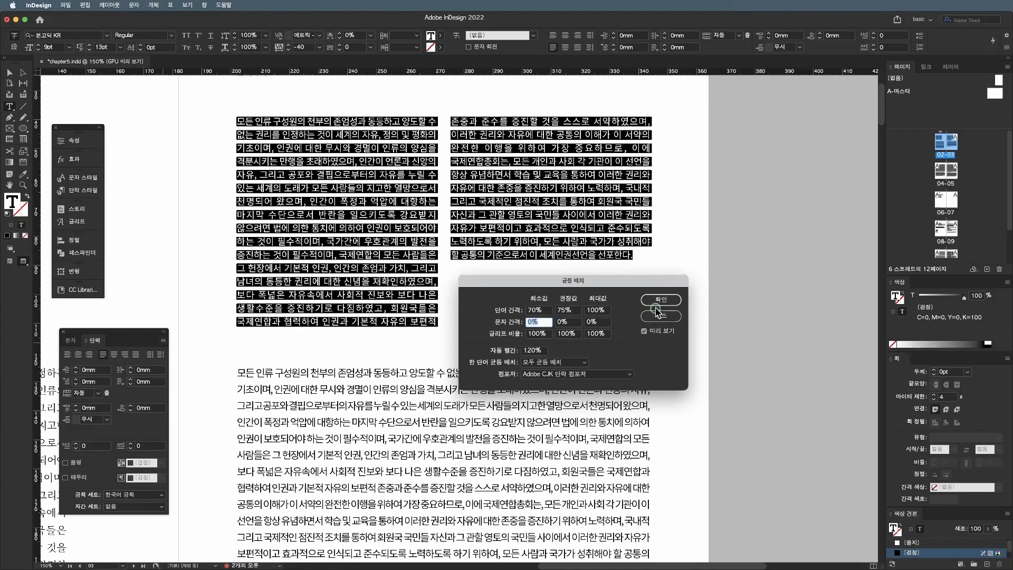
left_click(661, 300)
- Examine the word and letter spacing of individual lines in the second column of the two-column text on page 3
left_click(373, 218)
key("super+minus")
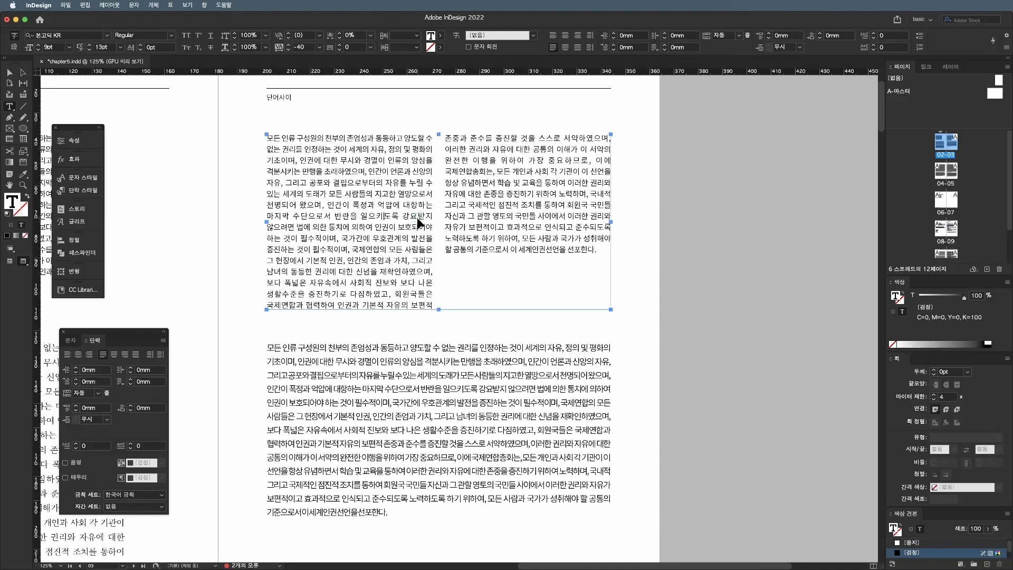
key("super+a")
left_click(494, 209)
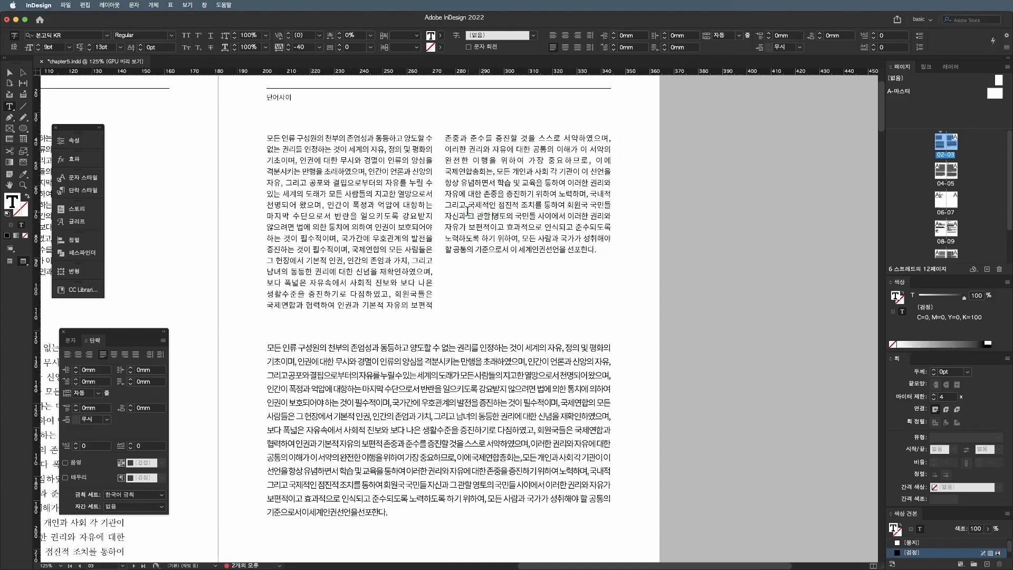
triple_click(513, 160)
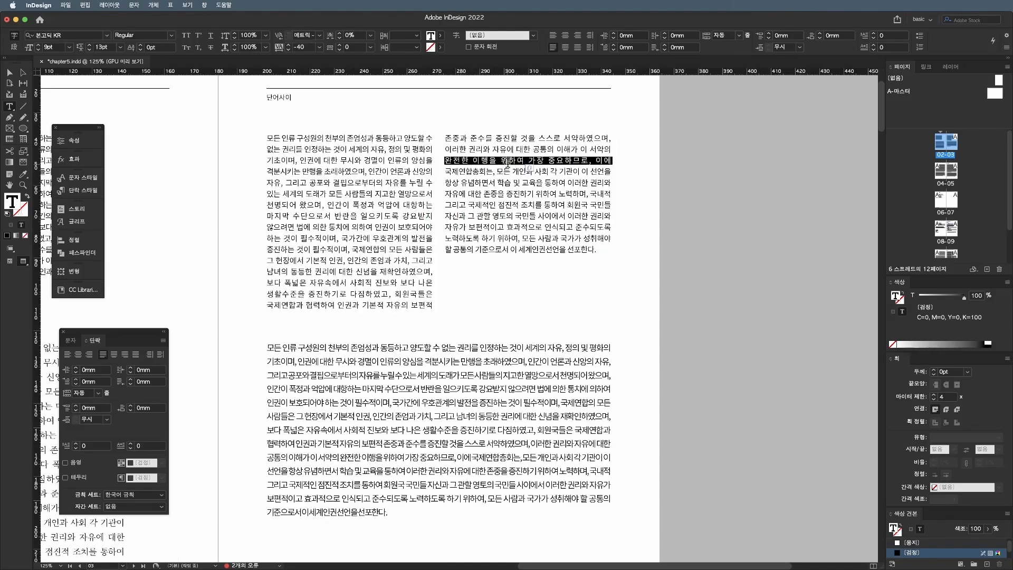
triple_click(510, 194)
triple_click(514, 183)
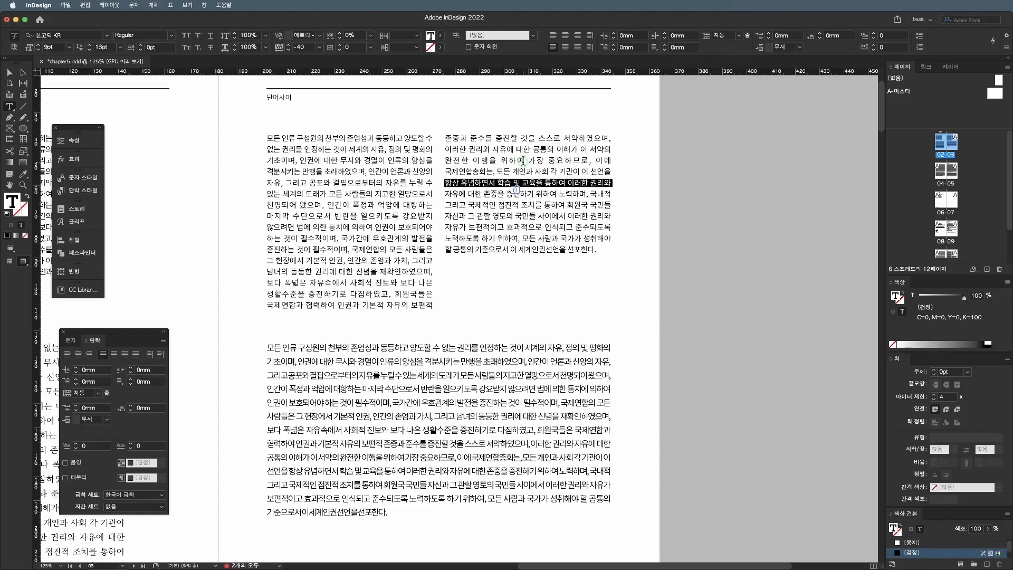
left_click(522, 161)
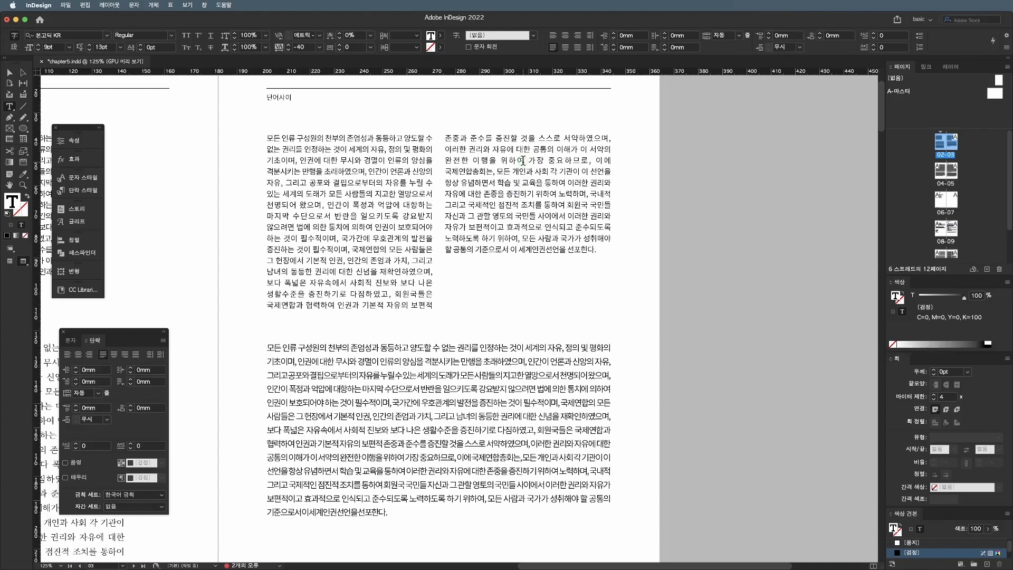
key("super+a")
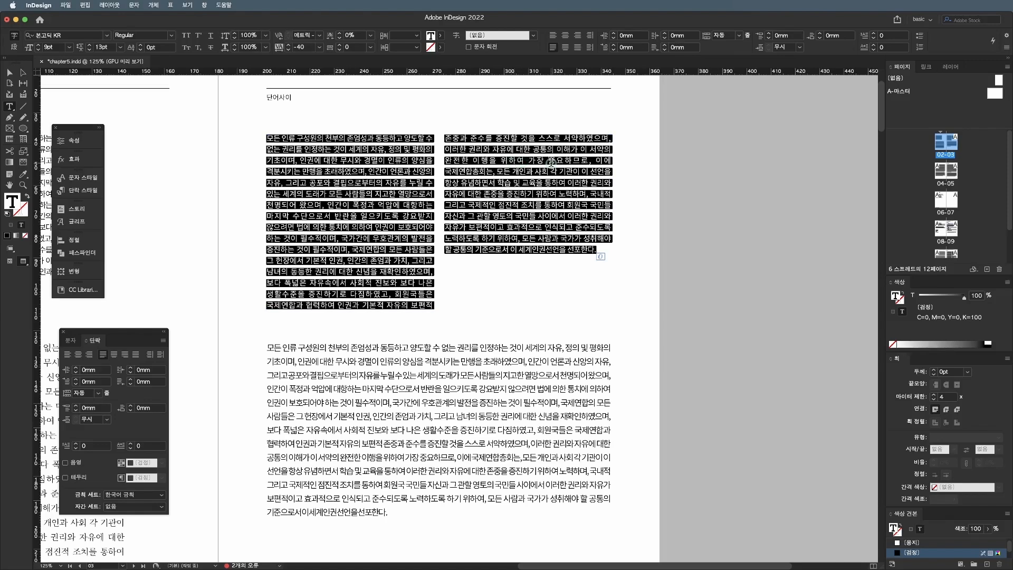
- Set the justification word spacing of the single-column text below on page 3 to 80% minimum and 80% desired
left_click(557, 166)
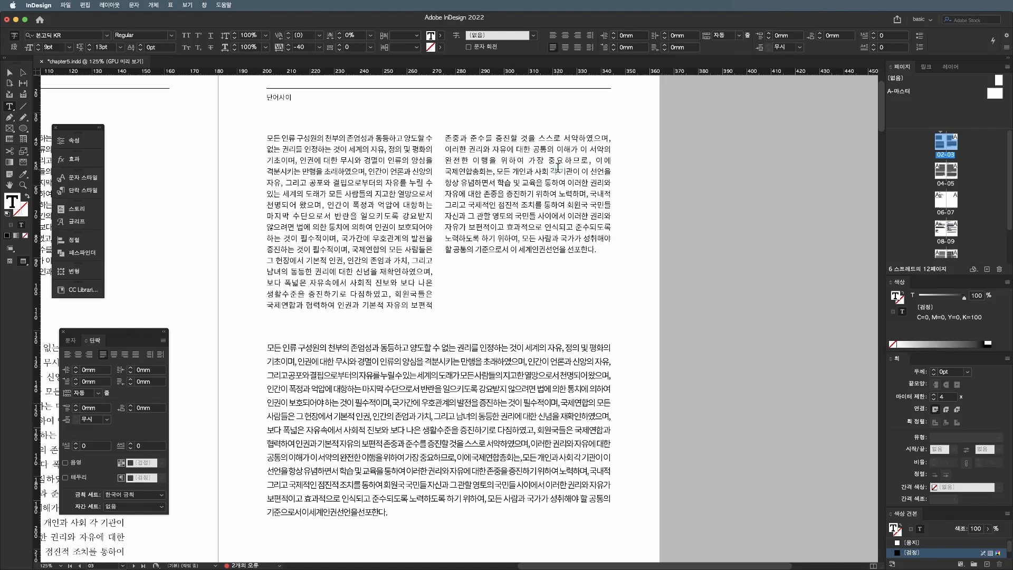
scroll(557, 168, "down", 1)
left_click(456, 337)
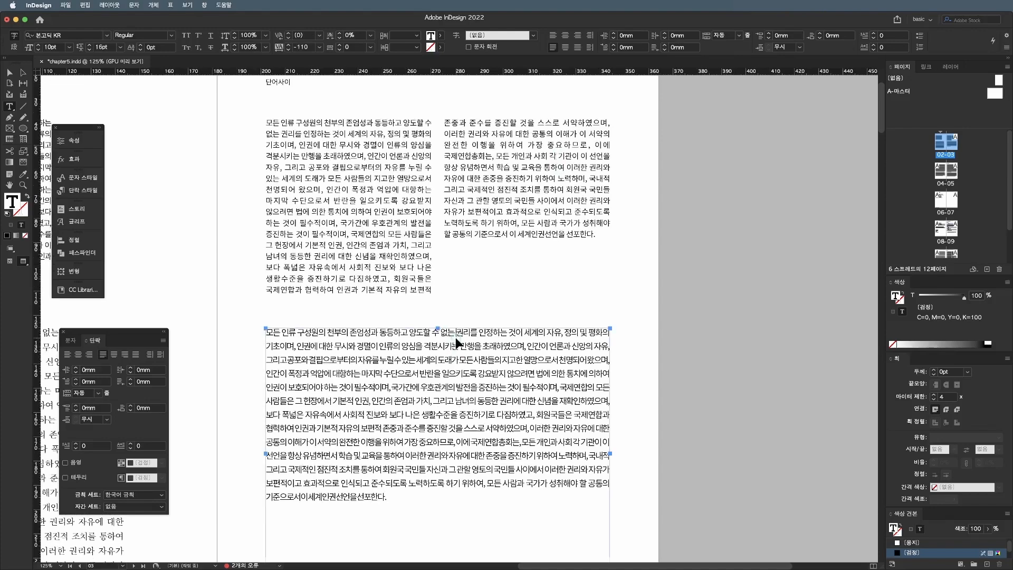
key("super+a")
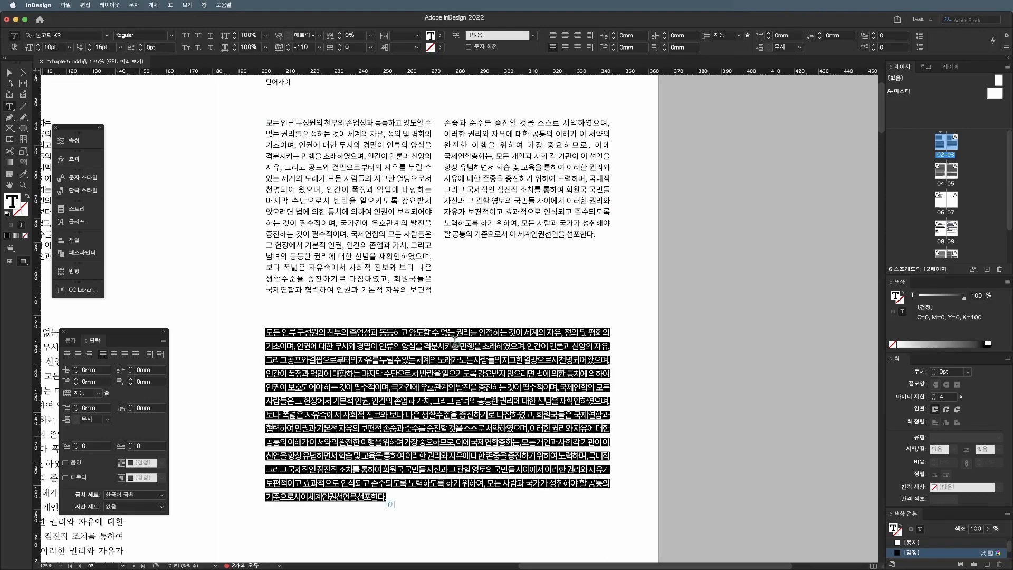
left_click(163, 344)
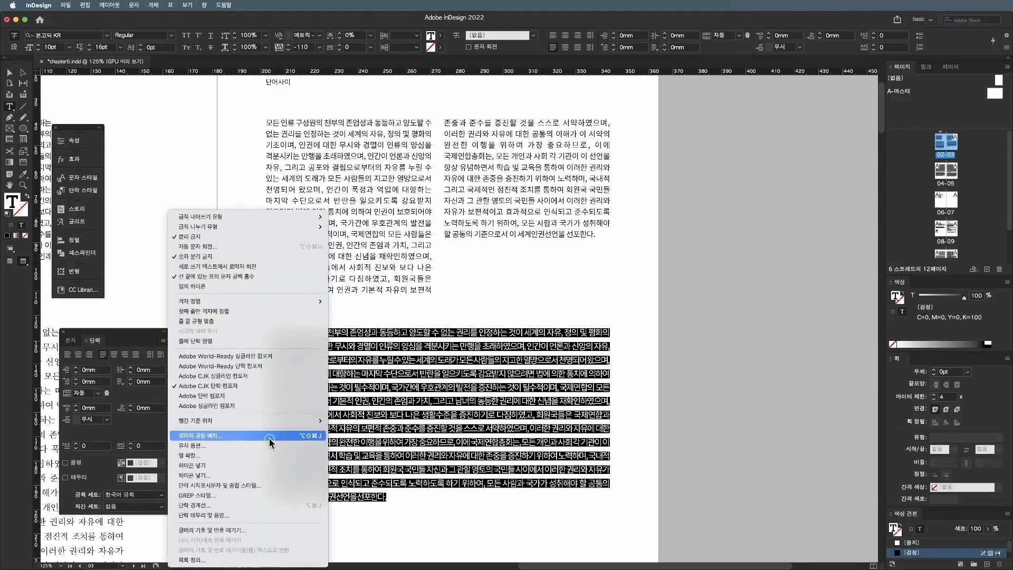
left_click(232, 436)
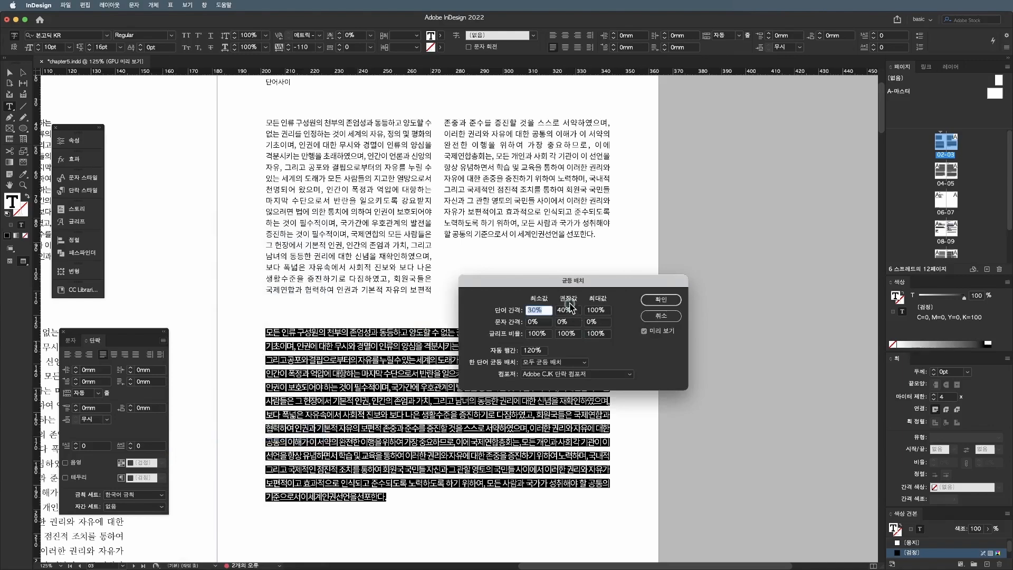
left_click_drag(576, 284, 650, 282)
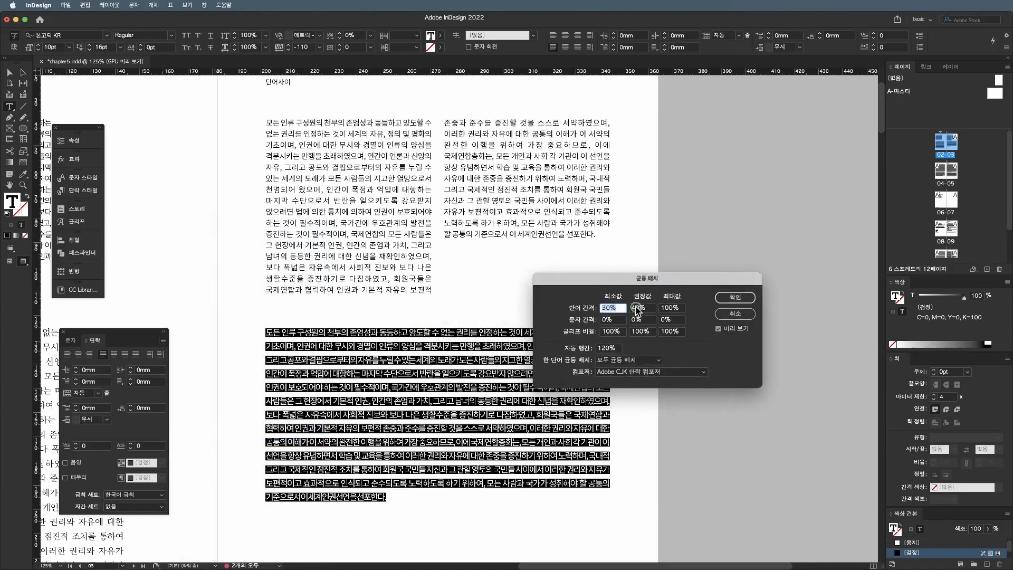
left_click(628, 308)
type("80%")
key("Tab")
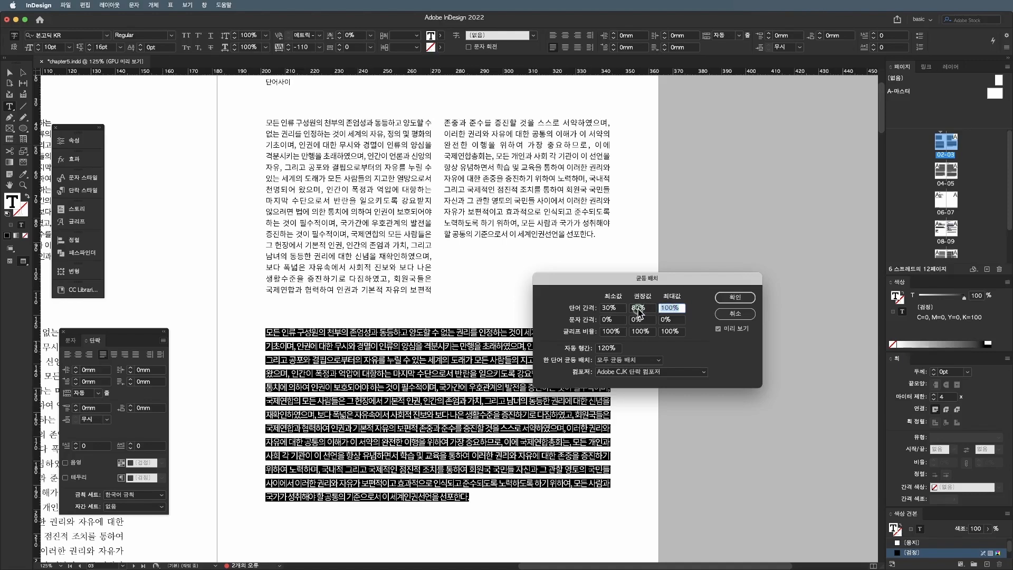
left_click_drag(607, 309, 598, 308)
type("8")
key("Tab")
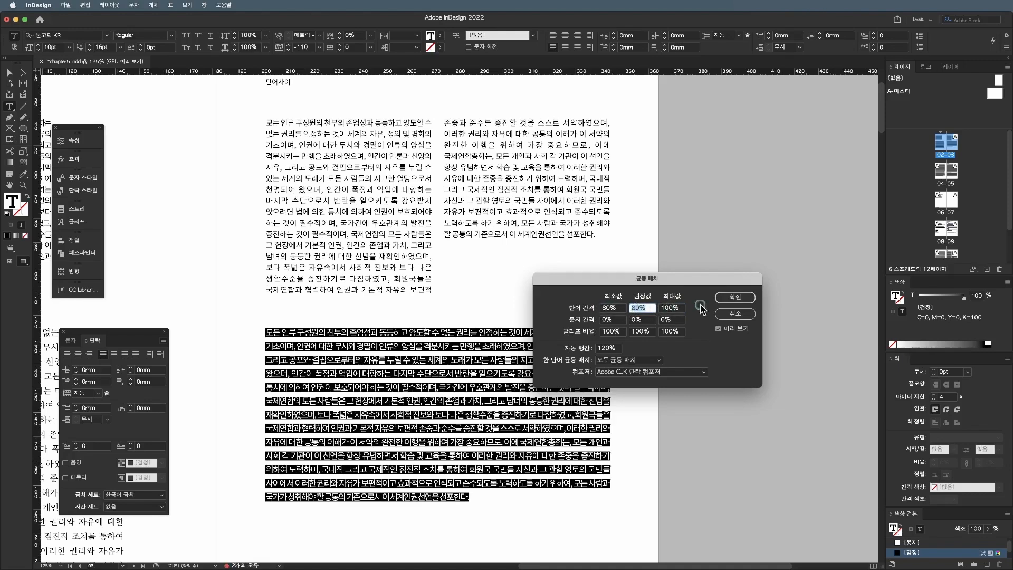
left_click(735, 298)
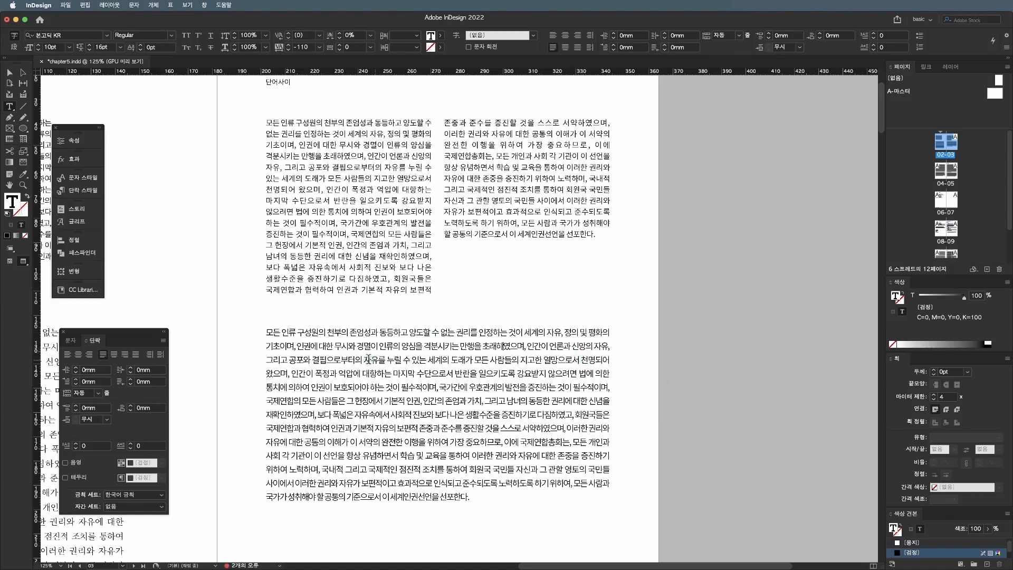
- Loosen the tracking of all the single-column text on page 3 to -50
left_click(319, 46)
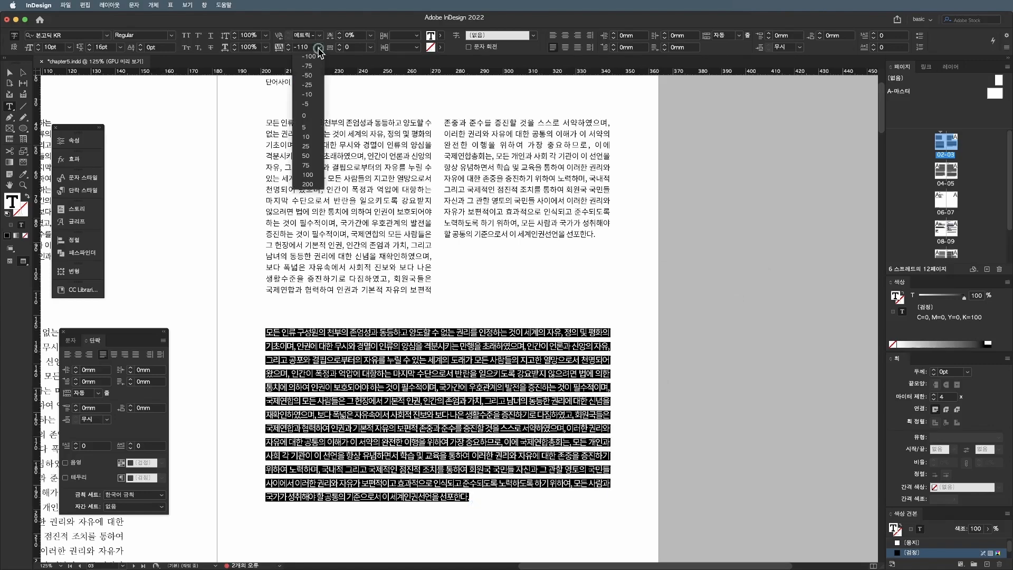
left_click(315, 105)
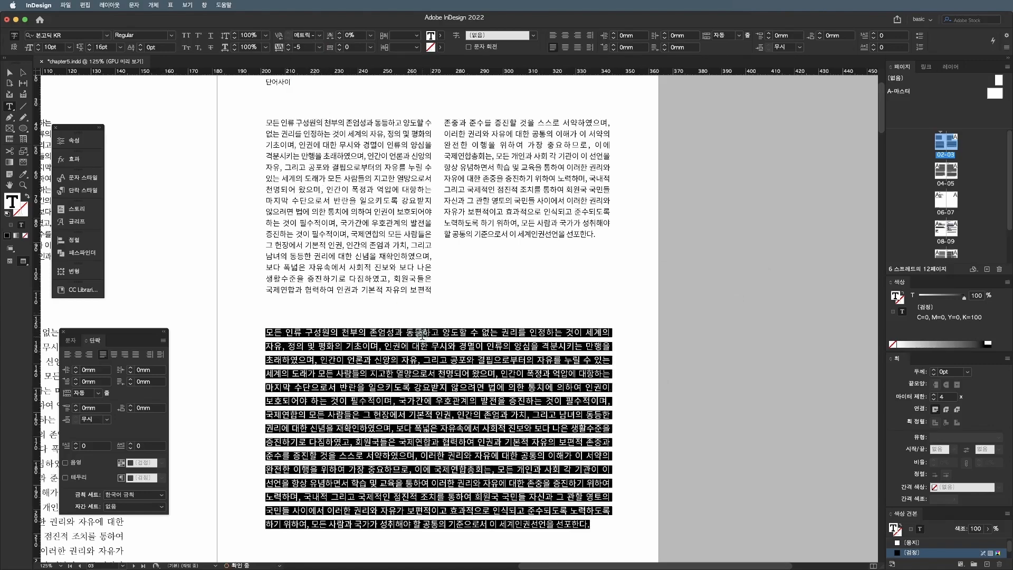
left_click(319, 47)
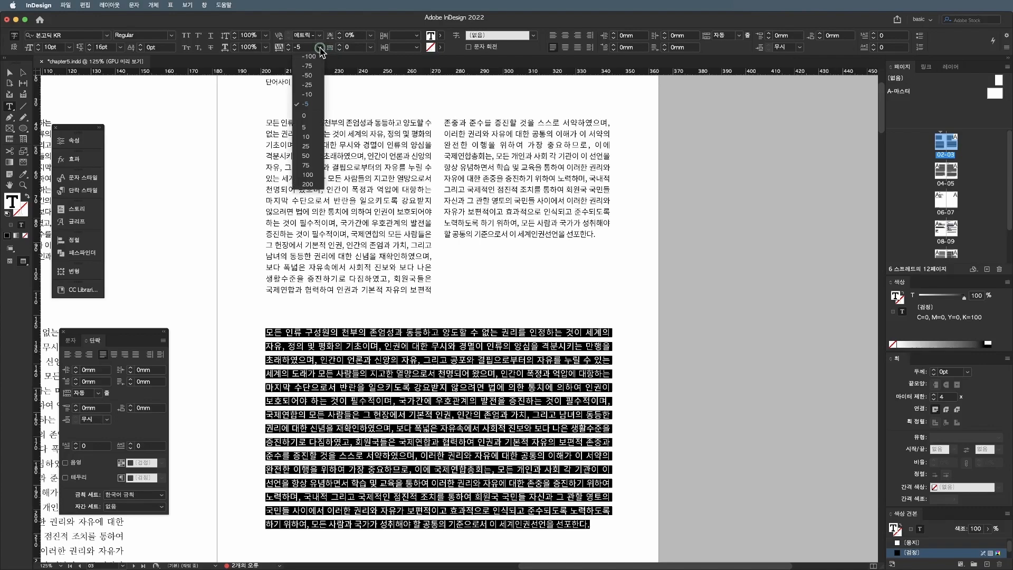
left_click(315, 78)
left_click(491, 334)
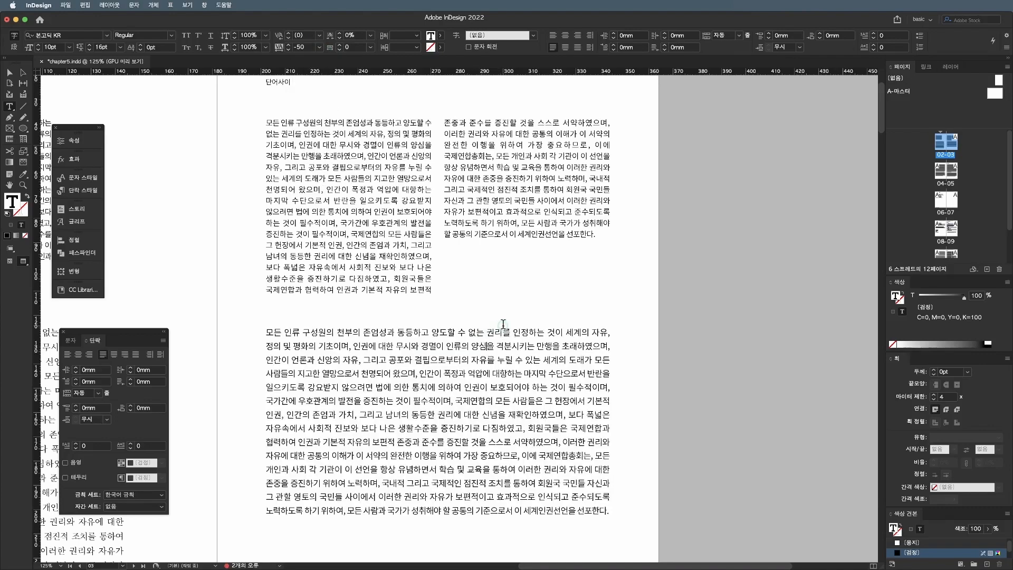
key("Escape")
- Compare the adjusted text blocks on pages 2 and 3 for overall evenness and readability
scroll(632, 319, "down", 3)
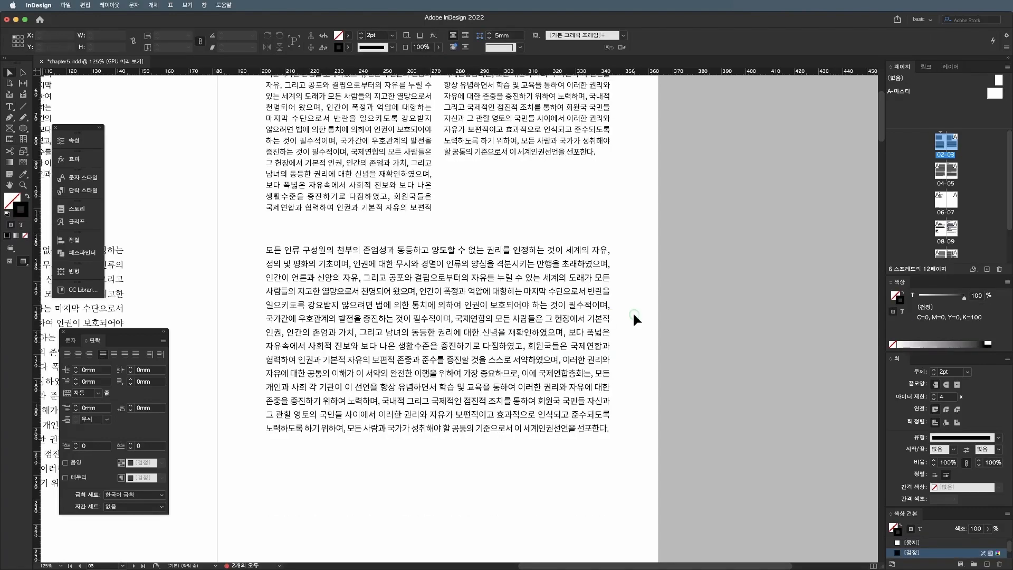
scroll(634, 318, "up", 4)
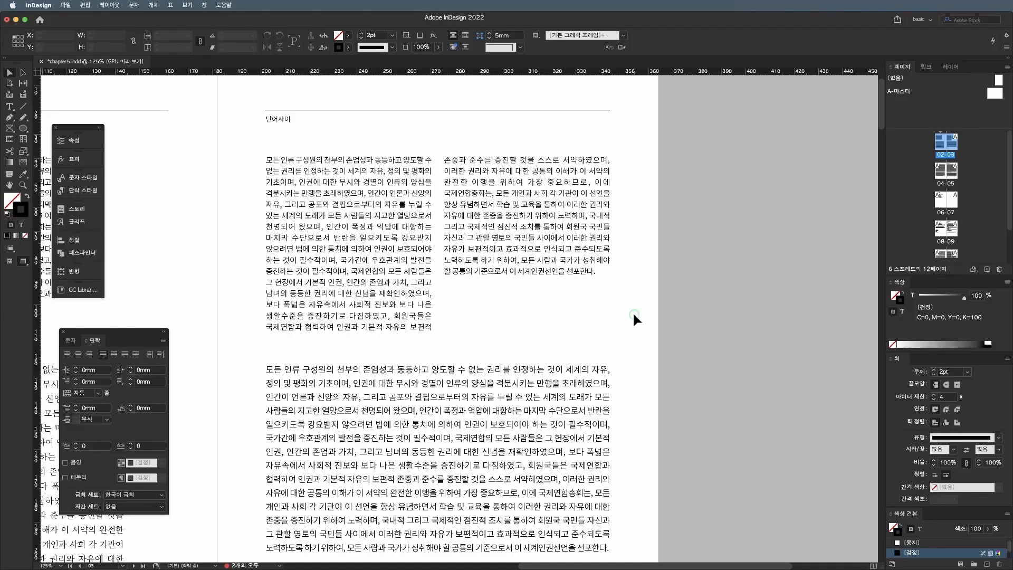
scroll(616, 315, "left", 10)
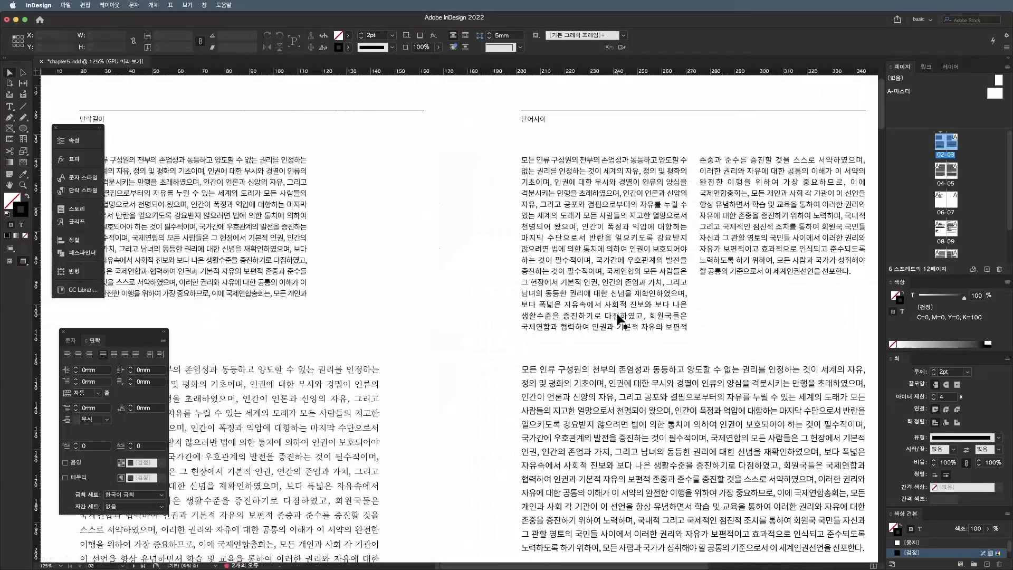
scroll(617, 319, "right", 5)
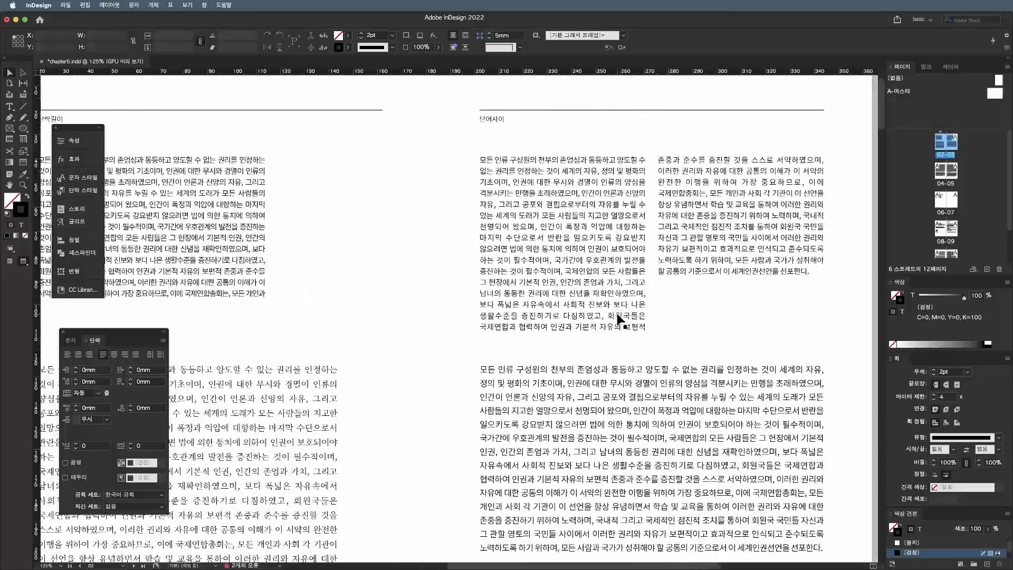
scroll(617, 313, "down", 3)
scroll(485, 295, "up", 2)
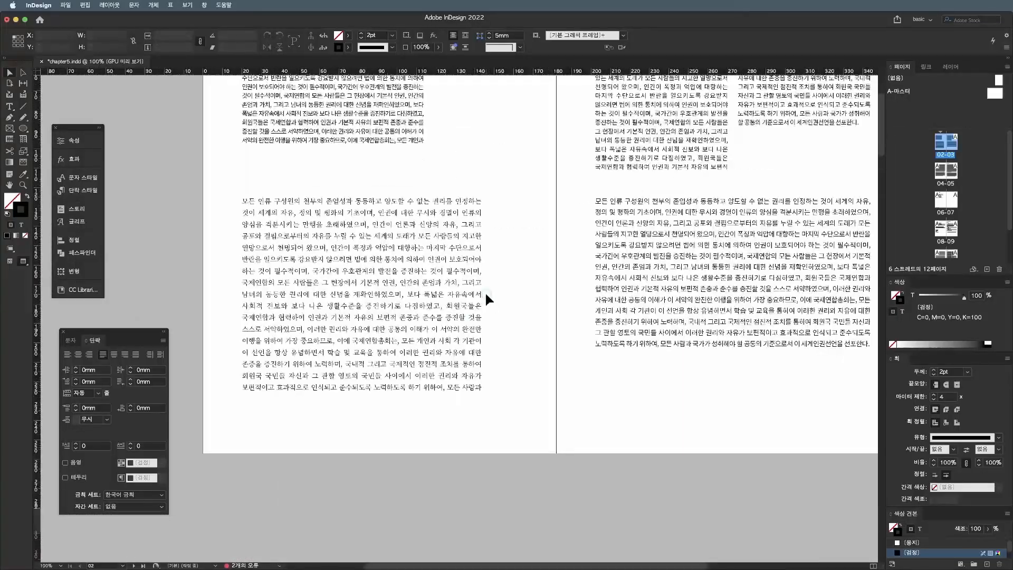
scroll(486, 294, "down", 2)
scroll(512, 293, "down", 8)
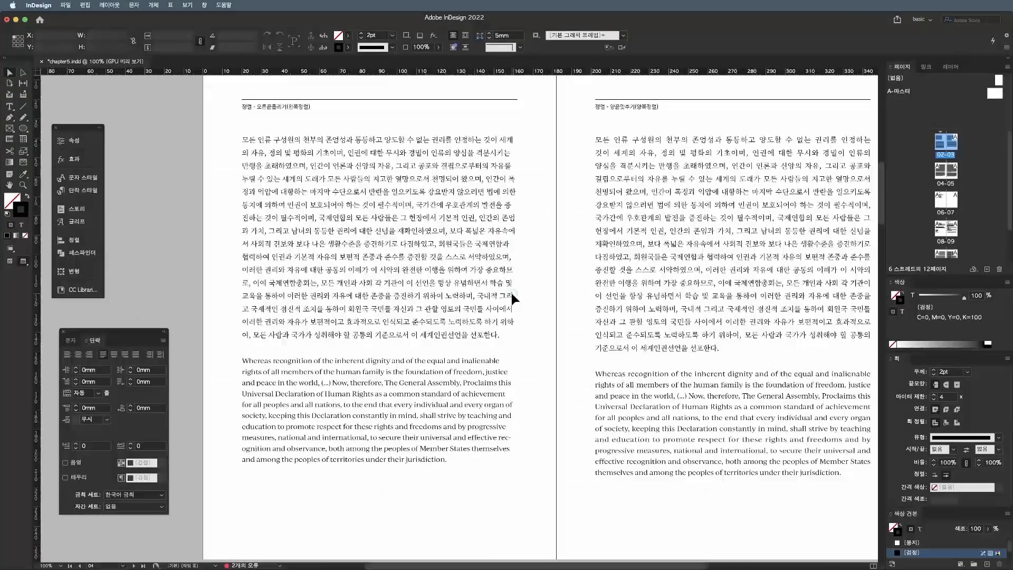
scroll(512, 293, "up", 3)
scroll(511, 293, "up", 8)
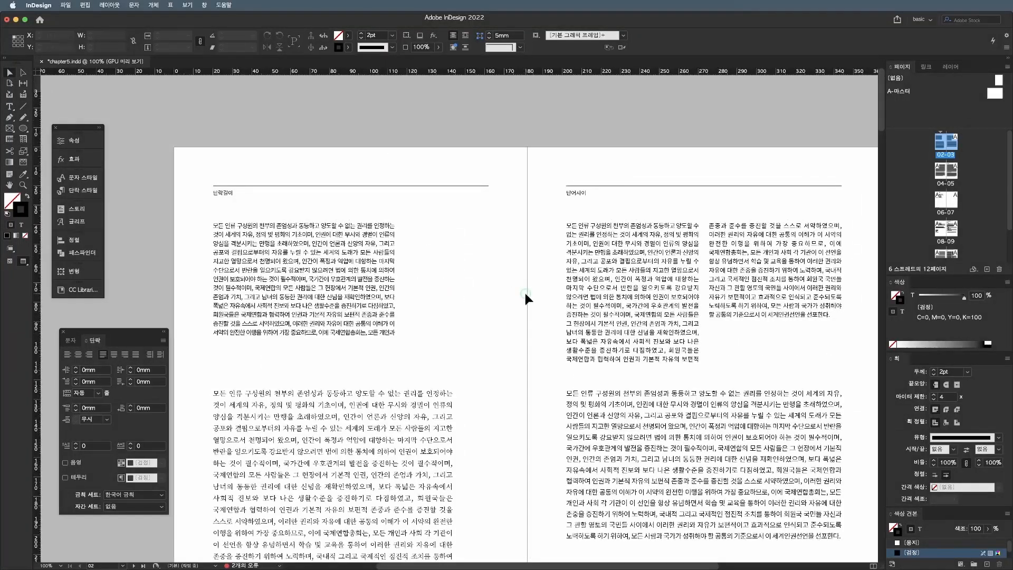
- Compare the left-aligned Korean and English text on page 4 with the justified versions on page 5
scroll(527, 295, "down", 7)
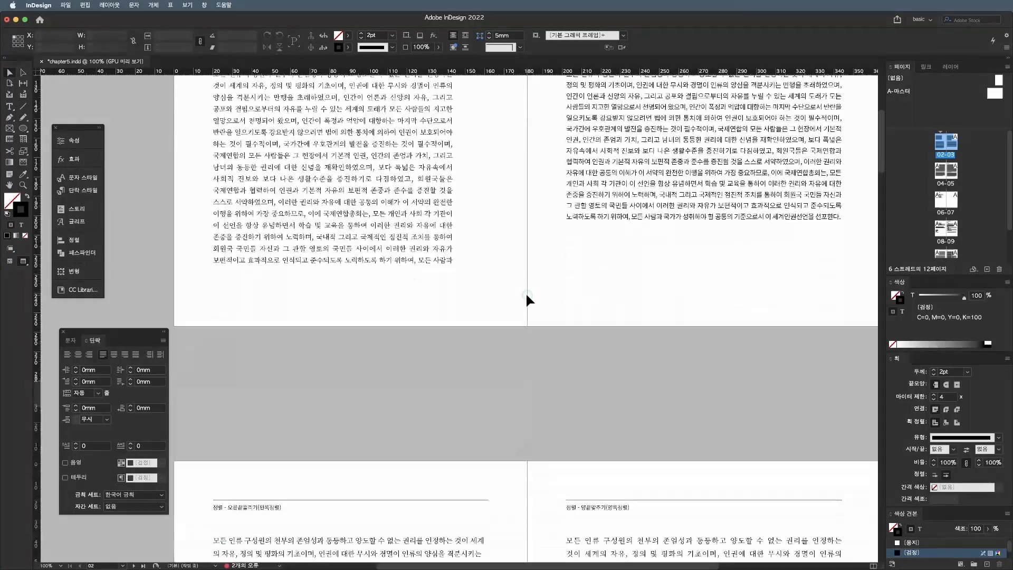
scroll(525, 292, "down", 5)
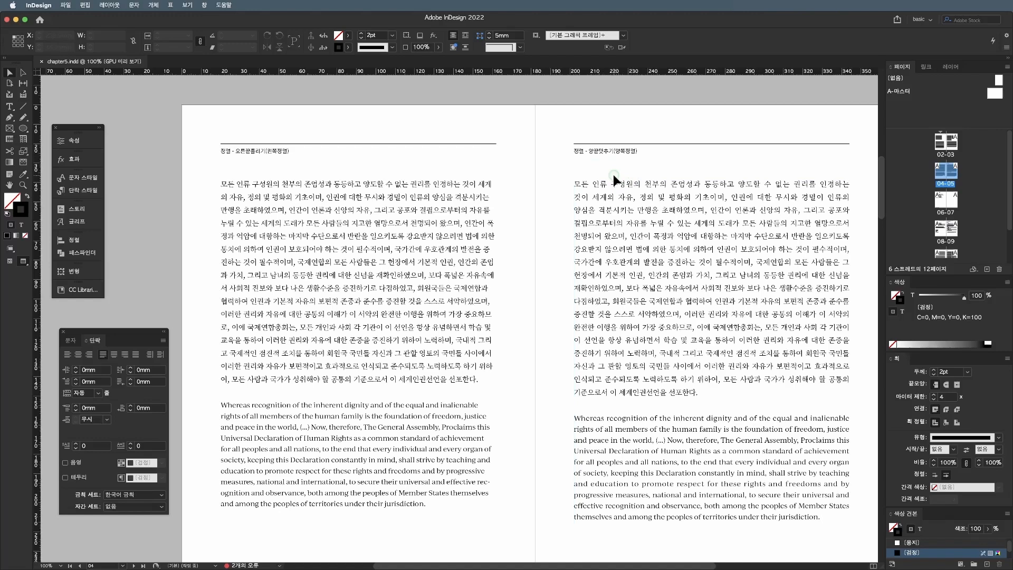
scroll(278, 202, "up", 1)
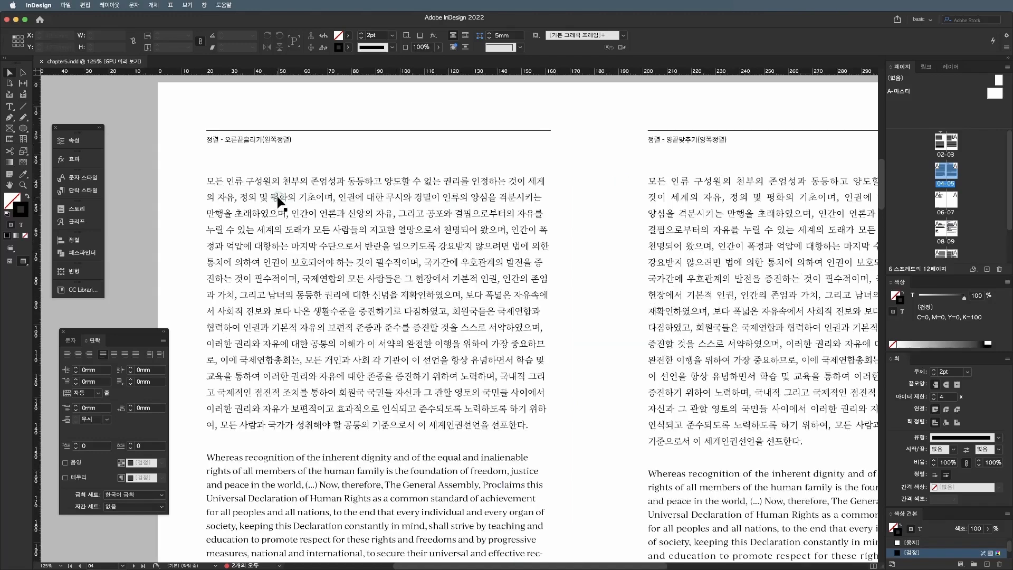
scroll(278, 202, "up", 1)
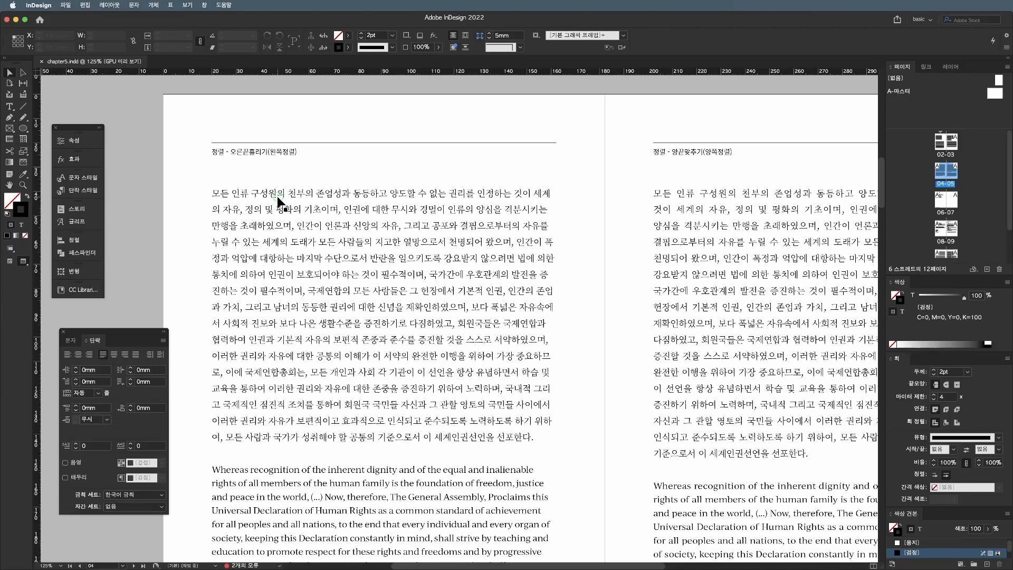
scroll(278, 202, "right", 10)
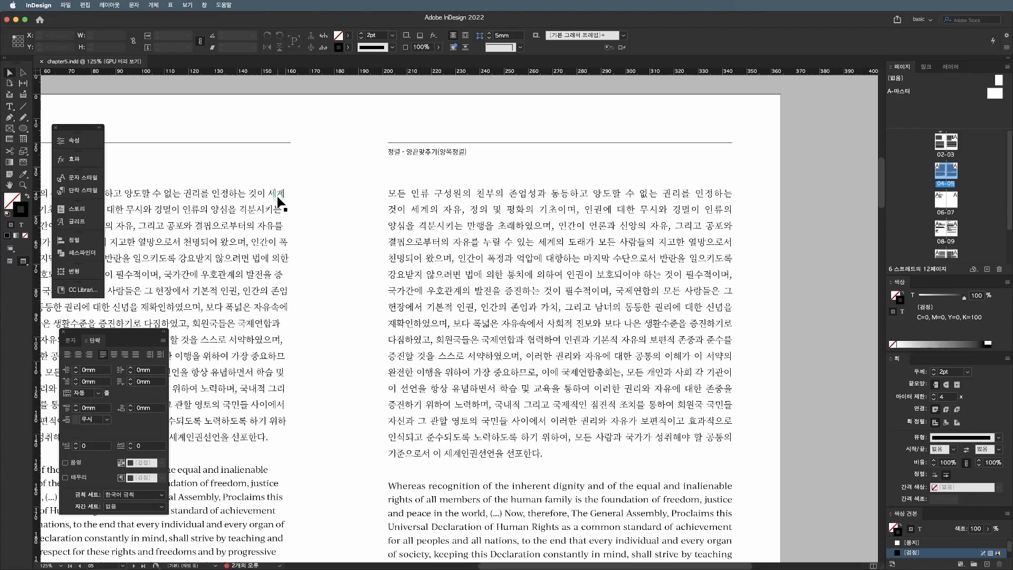
scroll(278, 197, "left", 4)
scroll(437, 209, "down", 2)
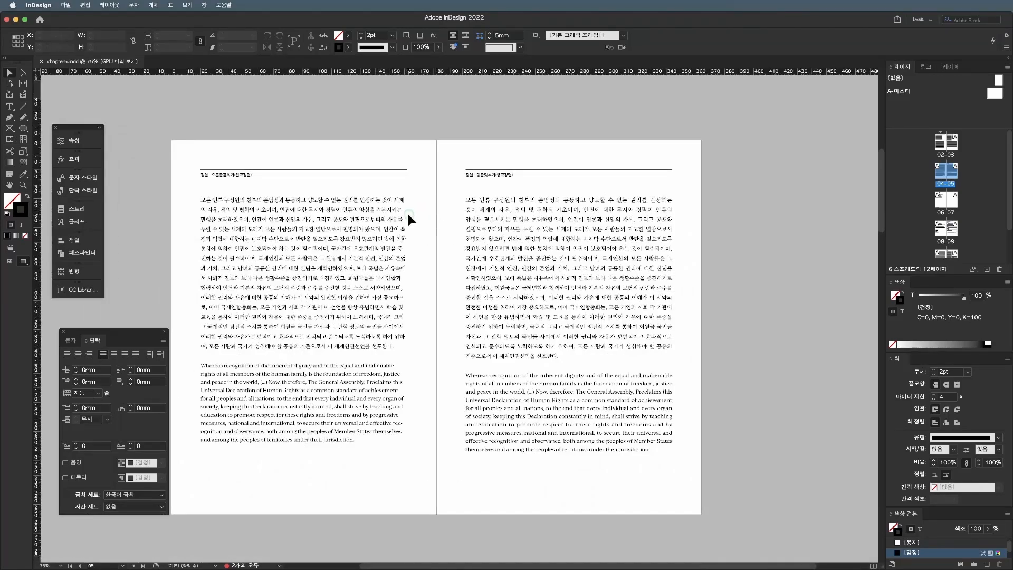
scroll(407, 211, "up", 1)
scroll(409, 218, "left", 1)
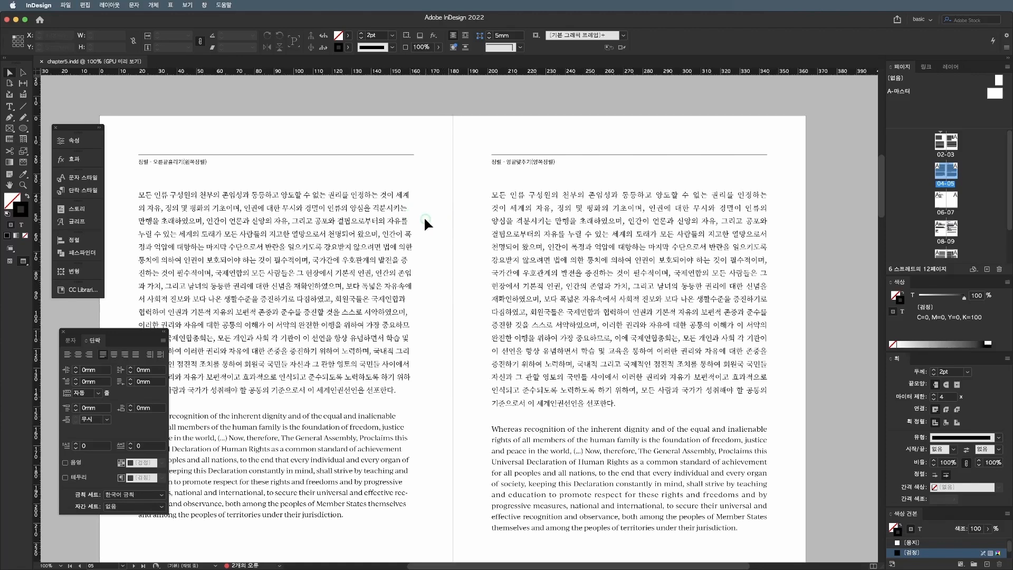
scroll(425, 224, "left", 2)
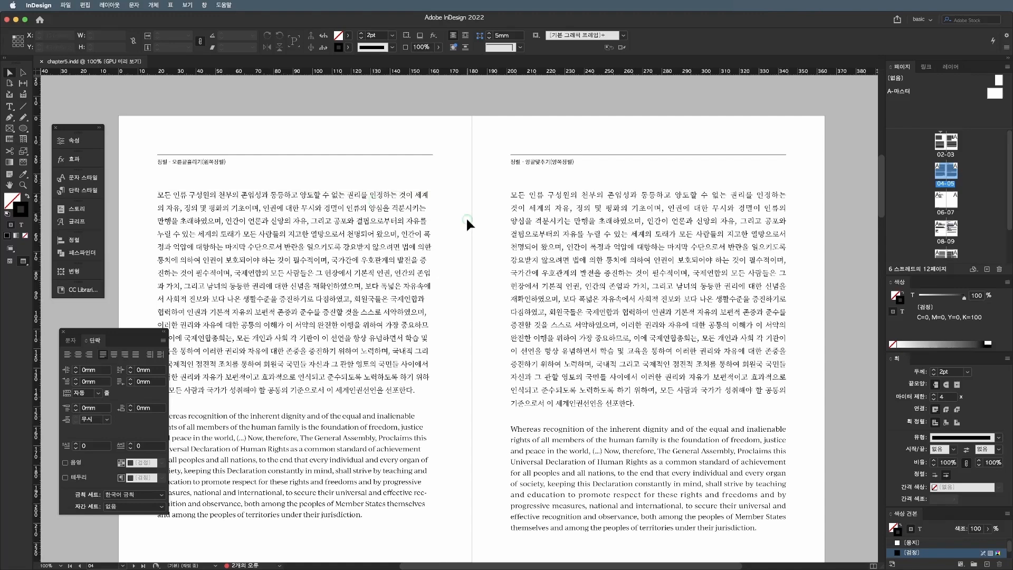
scroll(467, 219, "left", 3)
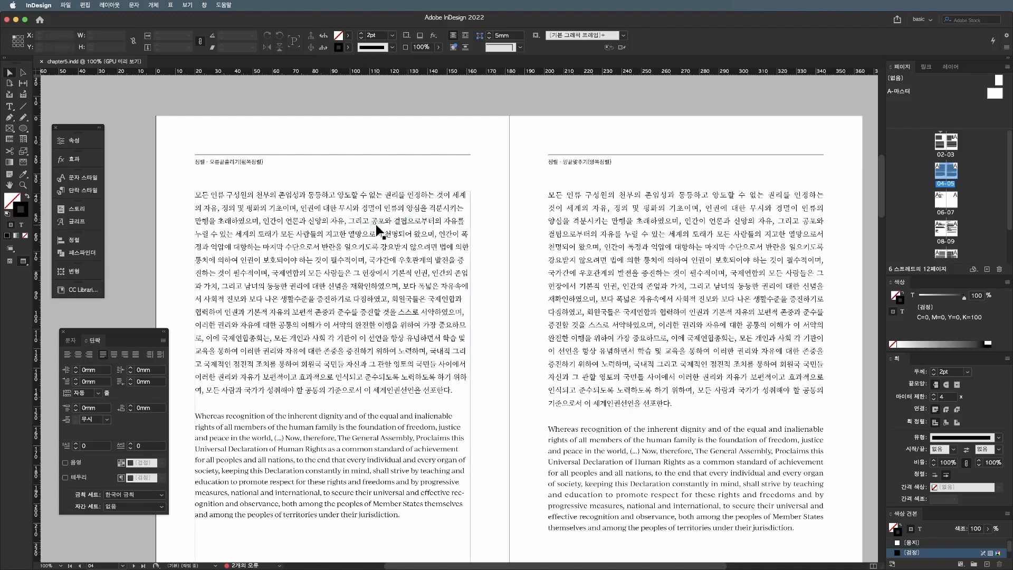
- Examine the word spaces in the first two lines of the left-aligned Korean text on page 4
key("super+equal")
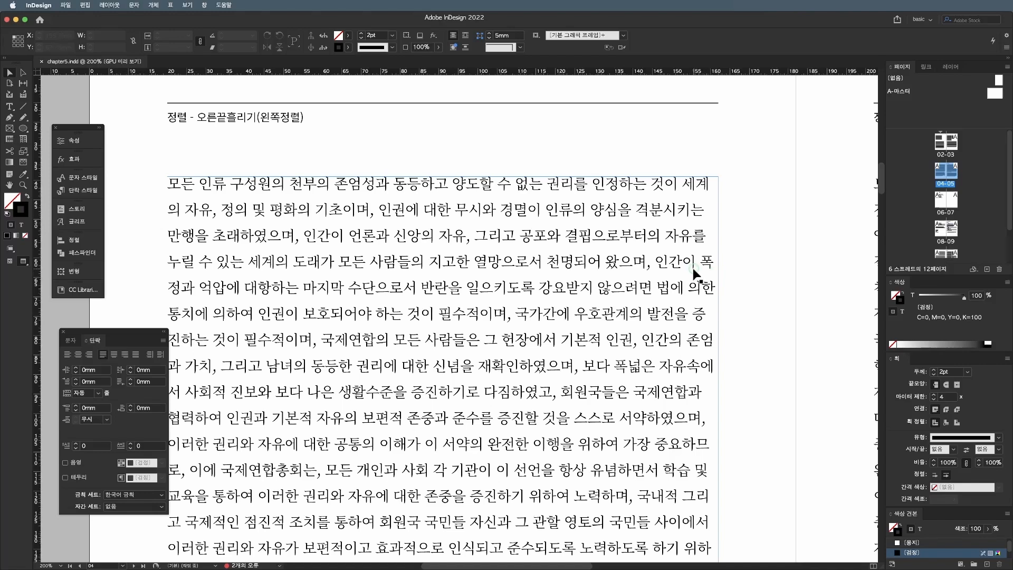
double_click(333, 185)
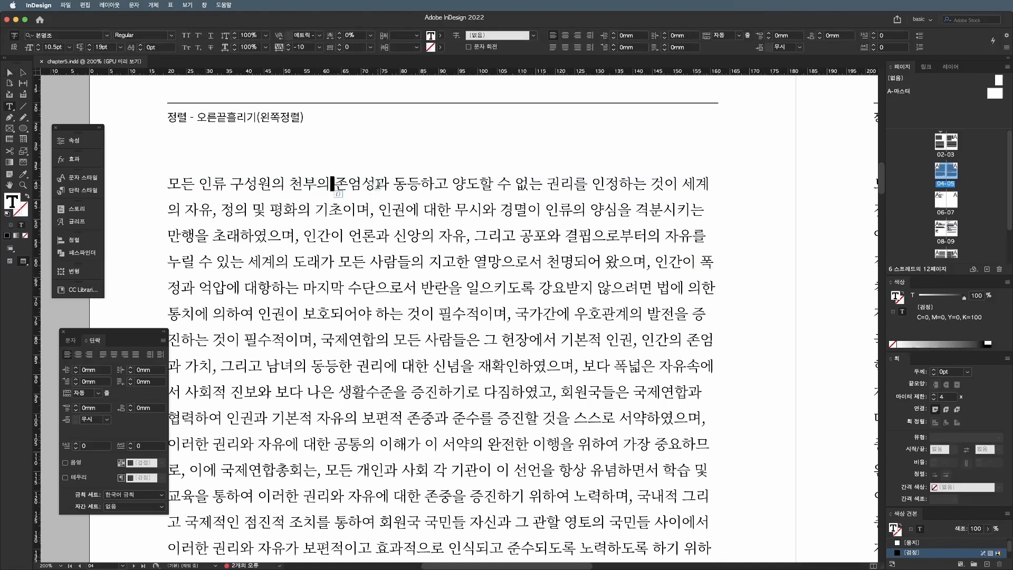
key("Right")
key("Right")
key("Right")
key("Right")
key("Down")
key("Left")
key("Left")
left_click(452, 209)
left_click(552, 188)
- Examine the words split across line ends in the left-aligned text on page 4, such as 세계의 and 폭정
left_click_drag(686, 185, 719, 188)
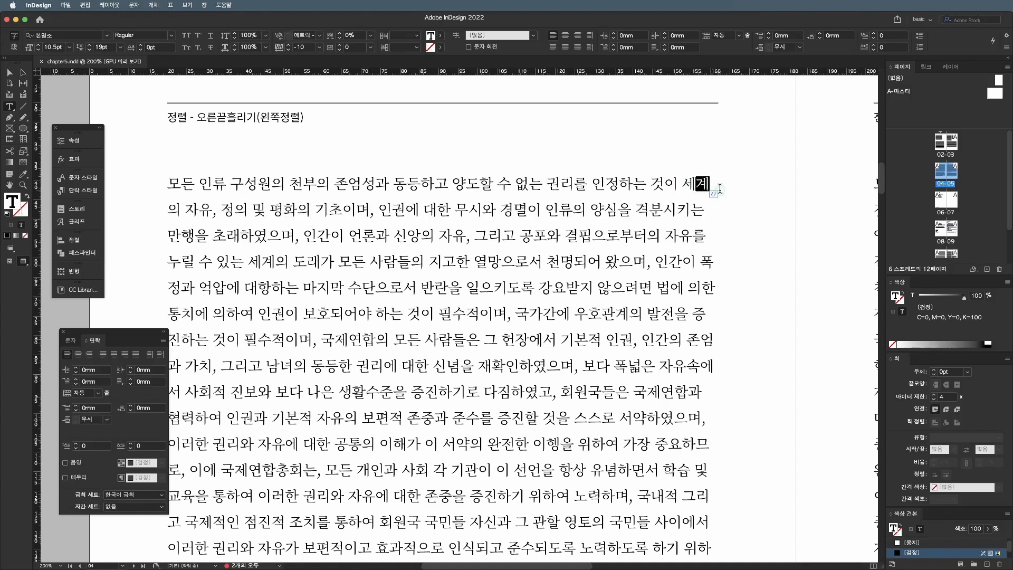
left_click_drag(185, 211, 168, 211)
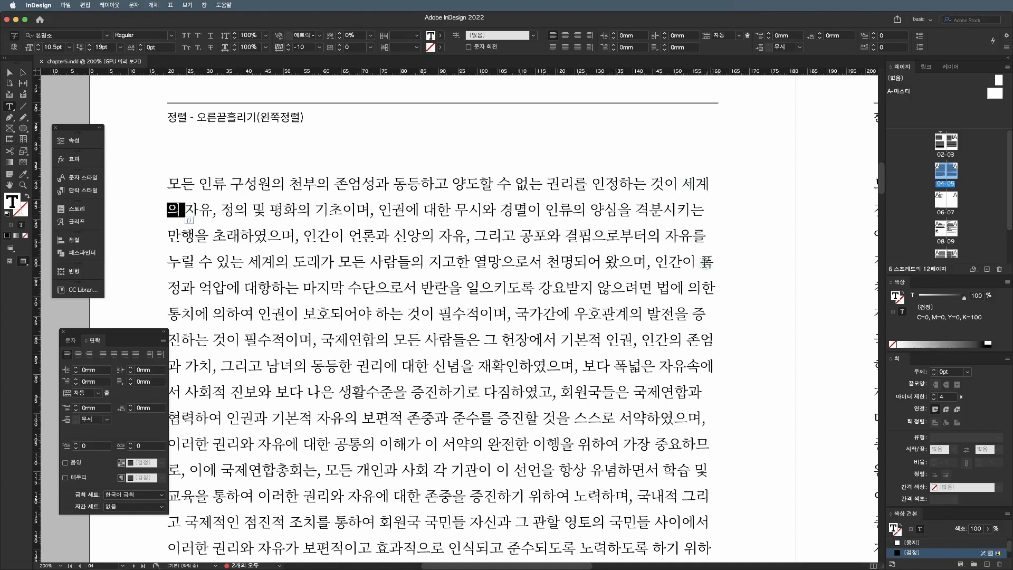
left_click_drag(706, 262, 182, 288)
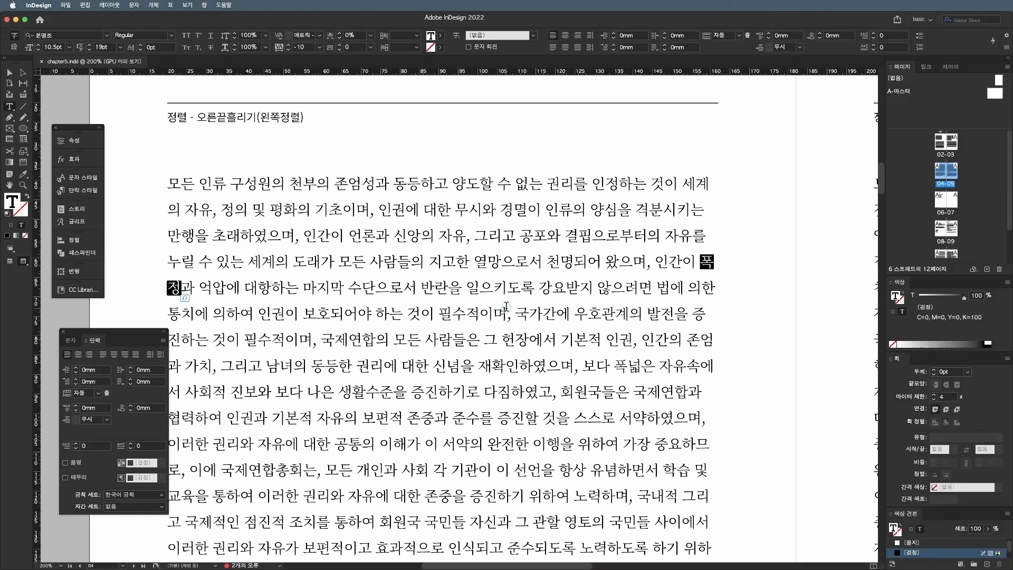
left_click(491, 307)
key("Escape")
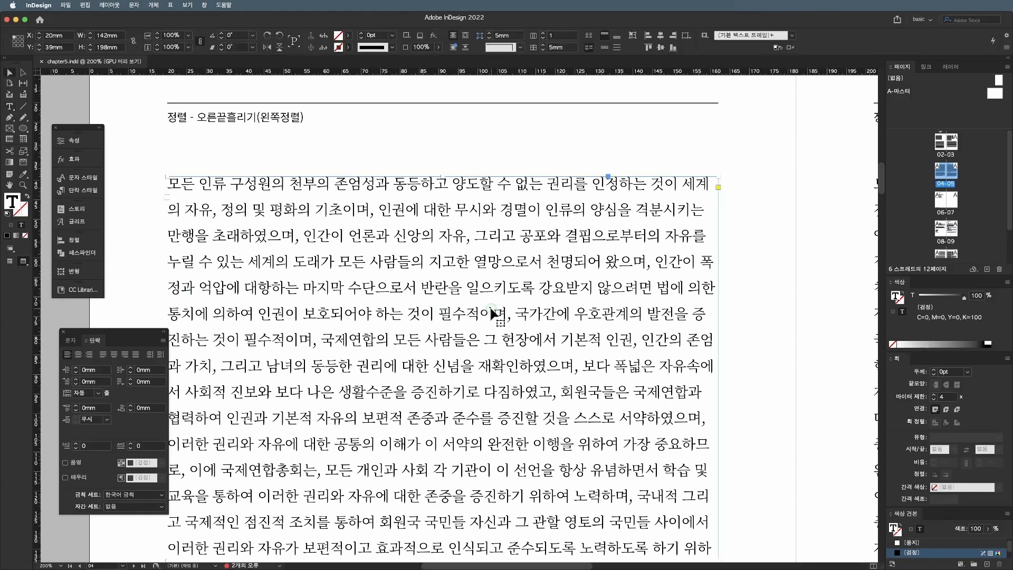
- Examine the word spacing and line endings of the justified Korean text on page 5 against the left-aligned version on page 4
left_click(759, 296)
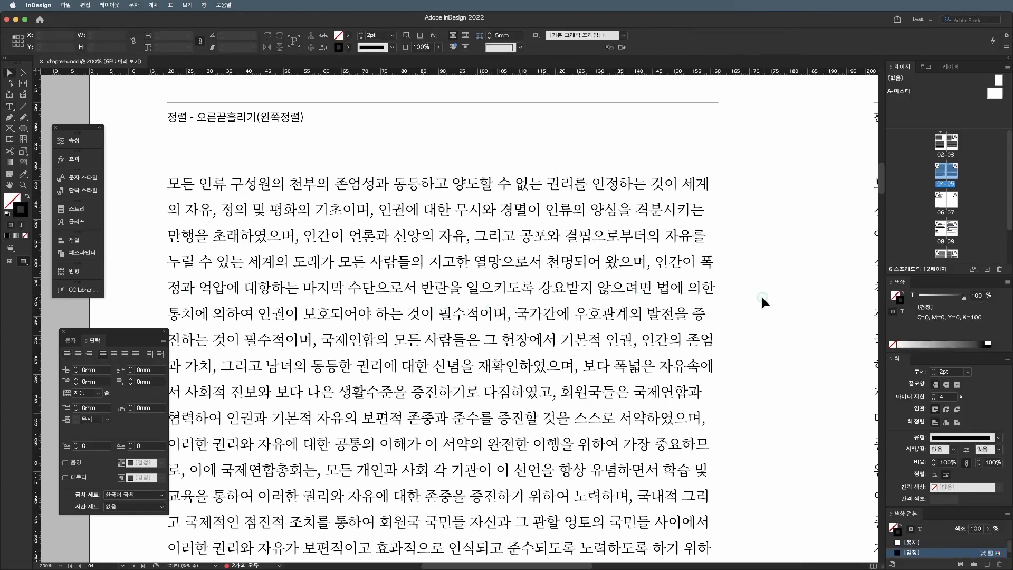
scroll(761, 297, "down", 1)
scroll(762, 294, "right", 2)
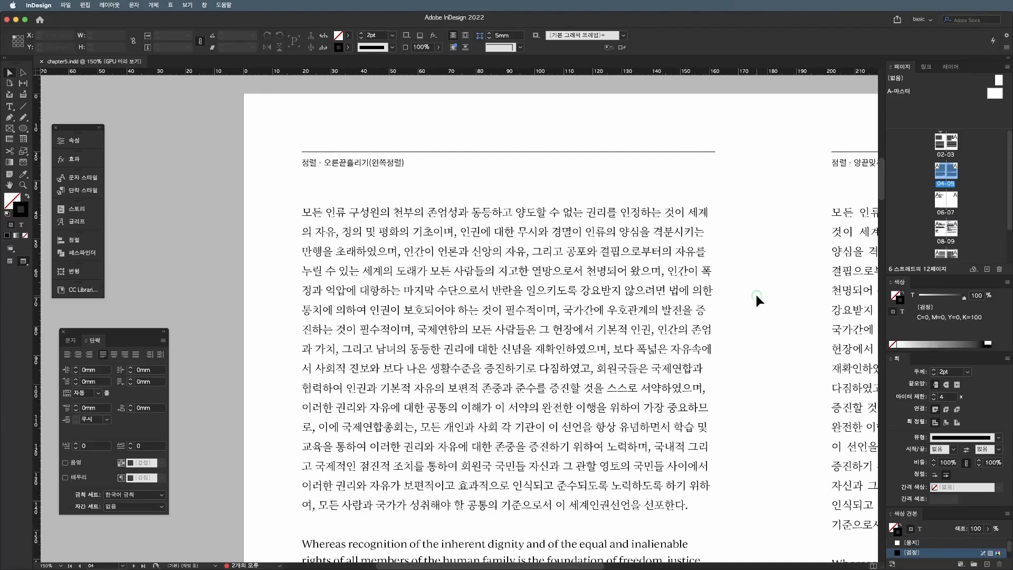
scroll(755, 293, "right", 20)
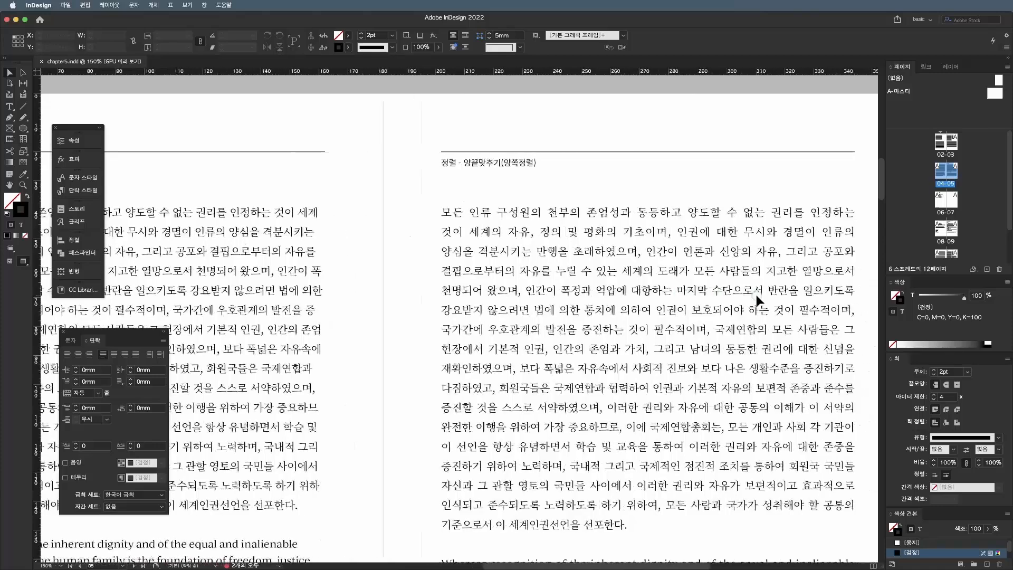
scroll(756, 294, "right", 4)
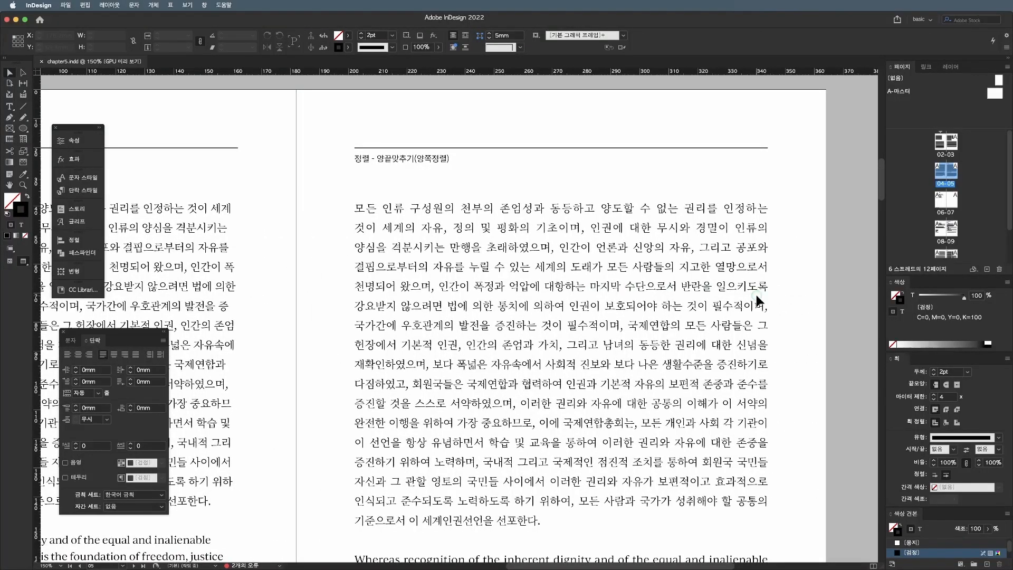
scroll(758, 299, "down", 1)
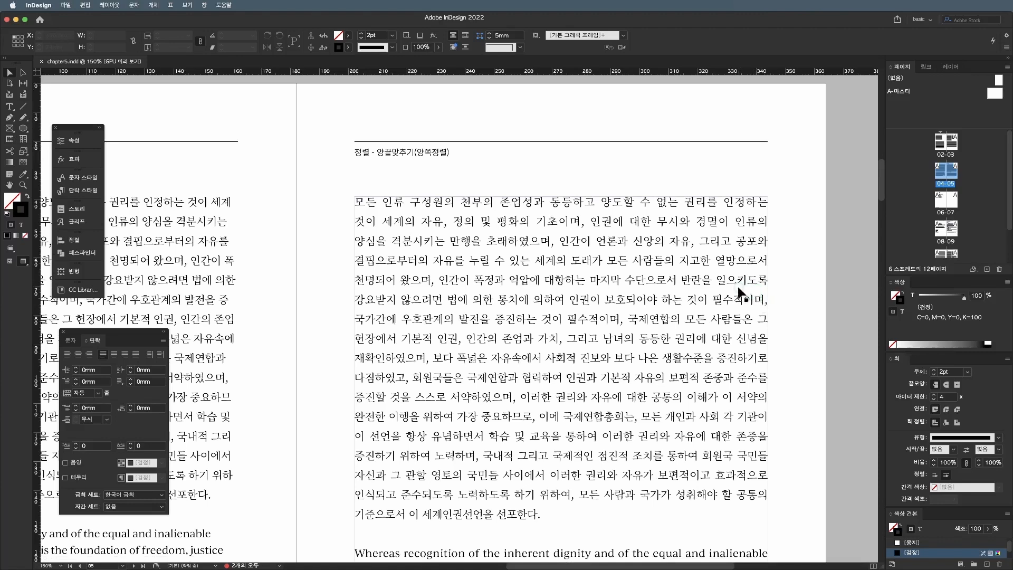
left_click(743, 295)
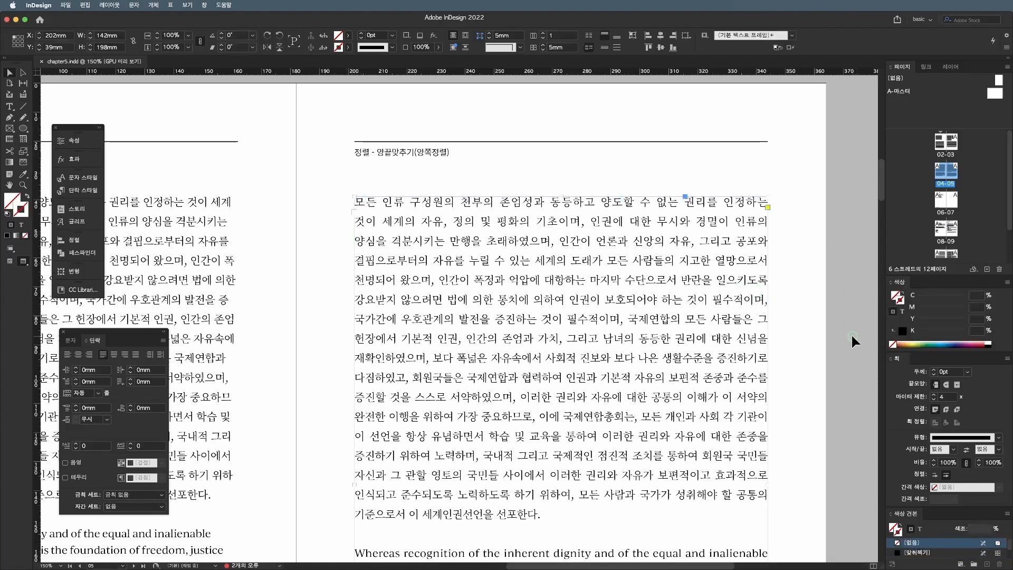
left_click(790, 325)
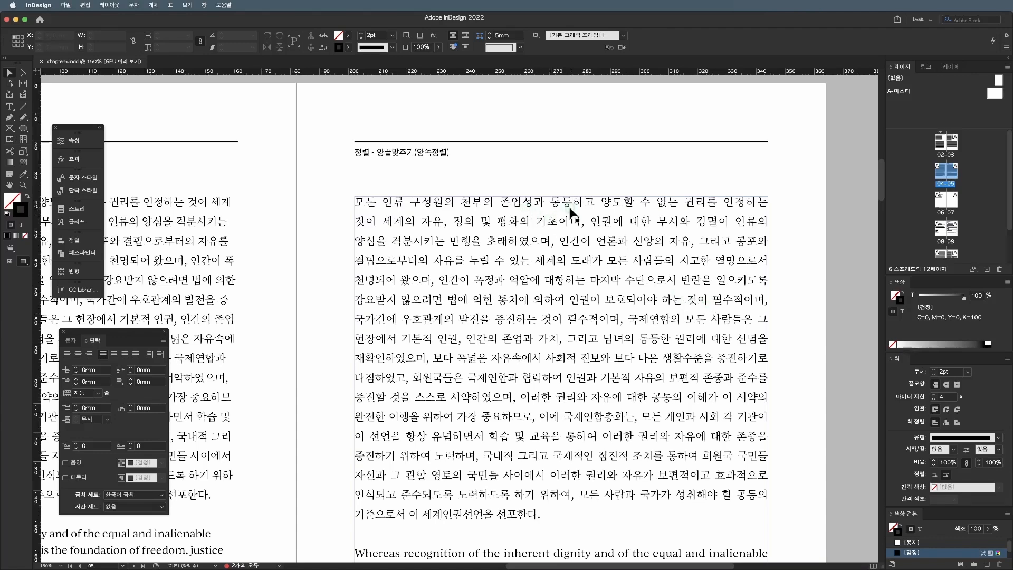
- Select single lines of the justified Korean text on page 5, such as the first and fifth lines, and deselect the text
triple_click(661, 203)
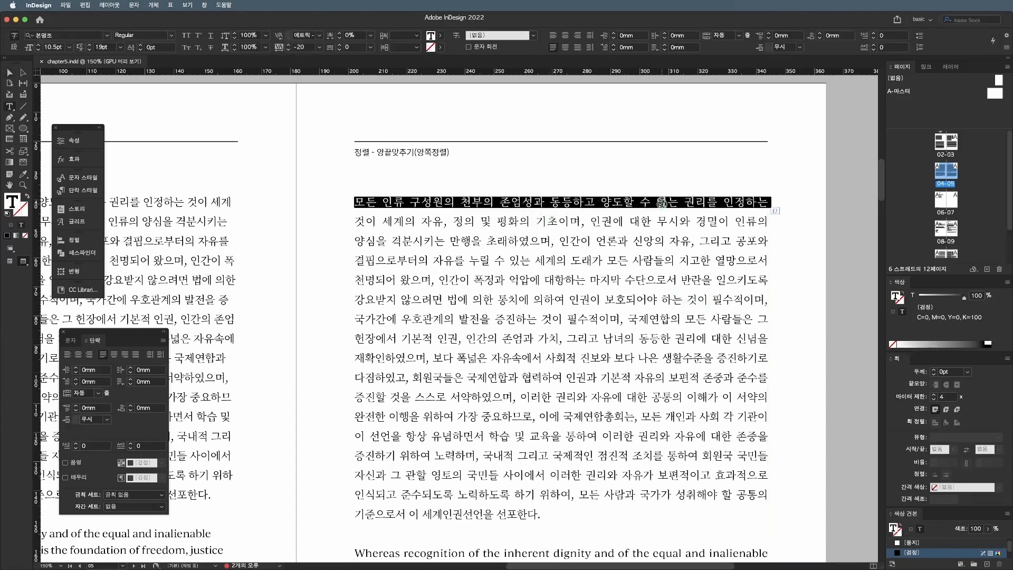
triple_click(612, 280)
triple_click(595, 202)
key("Escape")
left_click(318, 165)
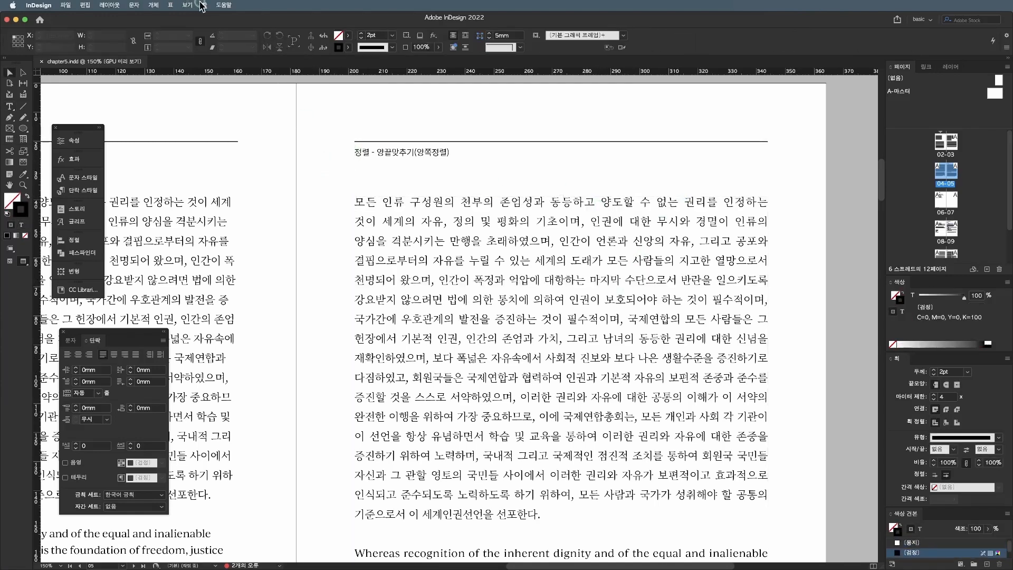
- Show the Info panel and count the characters in the first line and the whole Korean paragraph on page 5
left_click(204, 5)
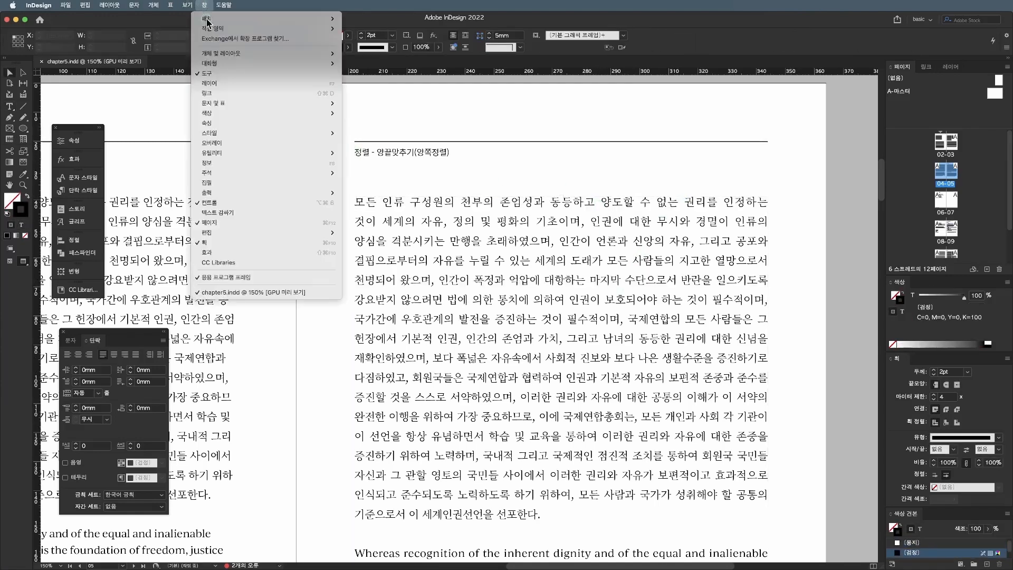
left_click(268, 163)
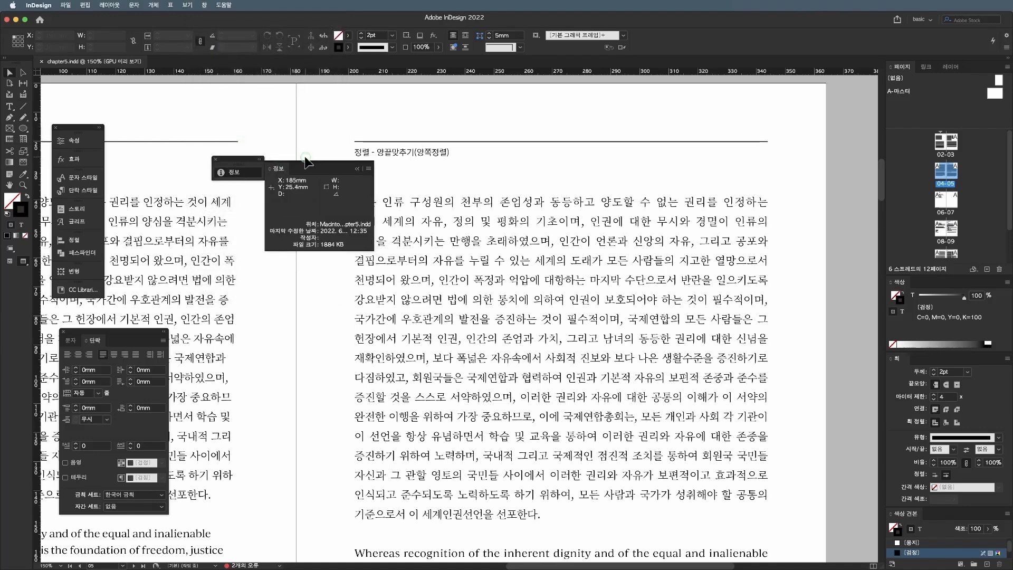
scroll(499, 186, "left", 3)
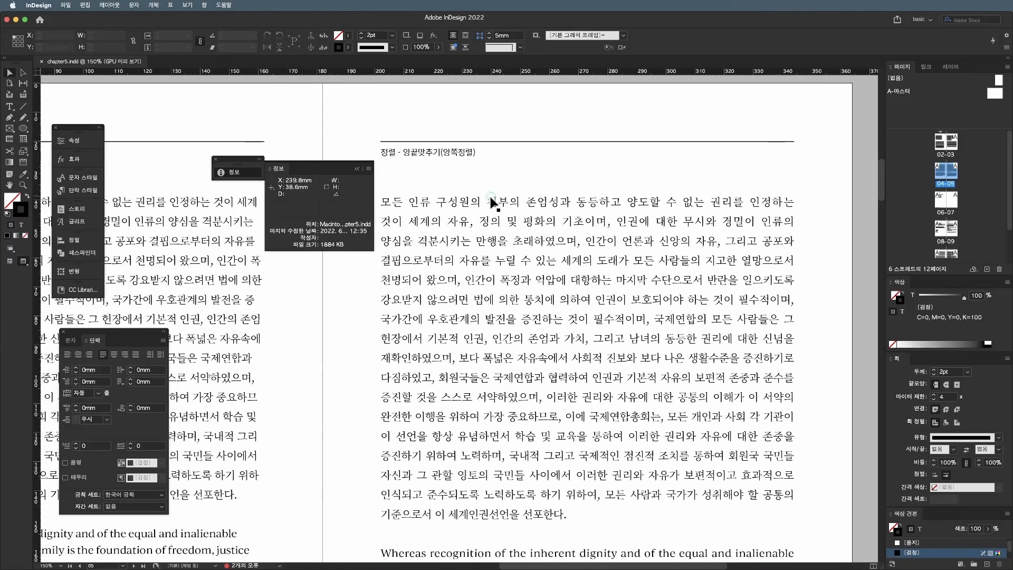
triple_click(489, 198)
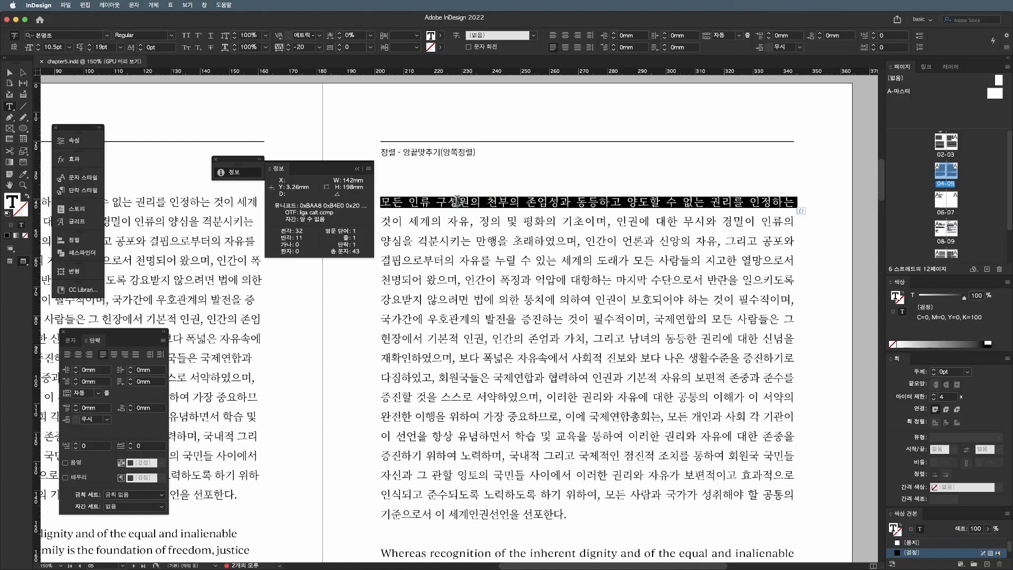
left_click_drag(381, 202, 657, 513)
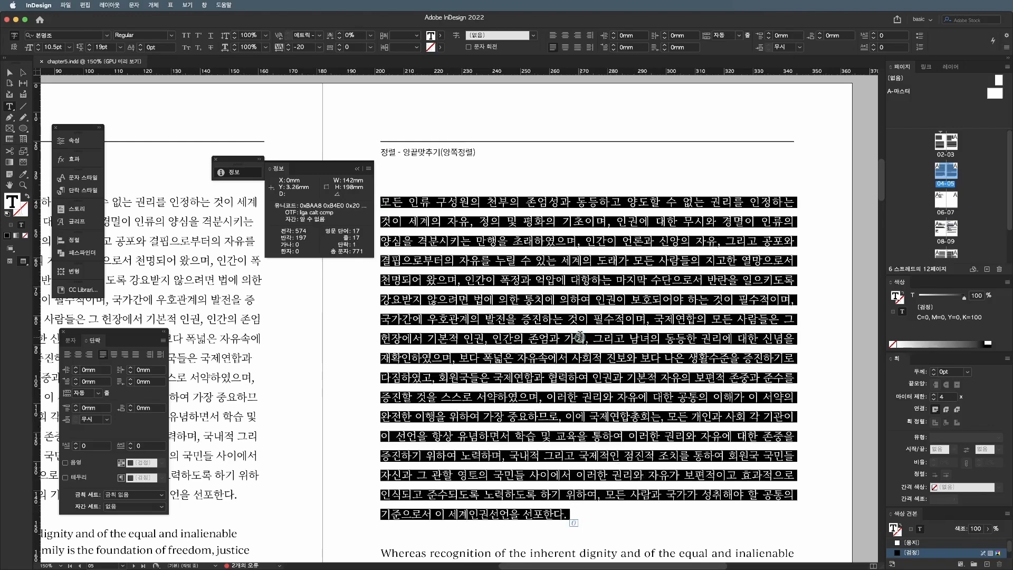
- Review the whole-line selection option (세 번 클릭하여 한 줄 선택) in the Type preferences and accept the preferences
key("Escape")
key("super+k")
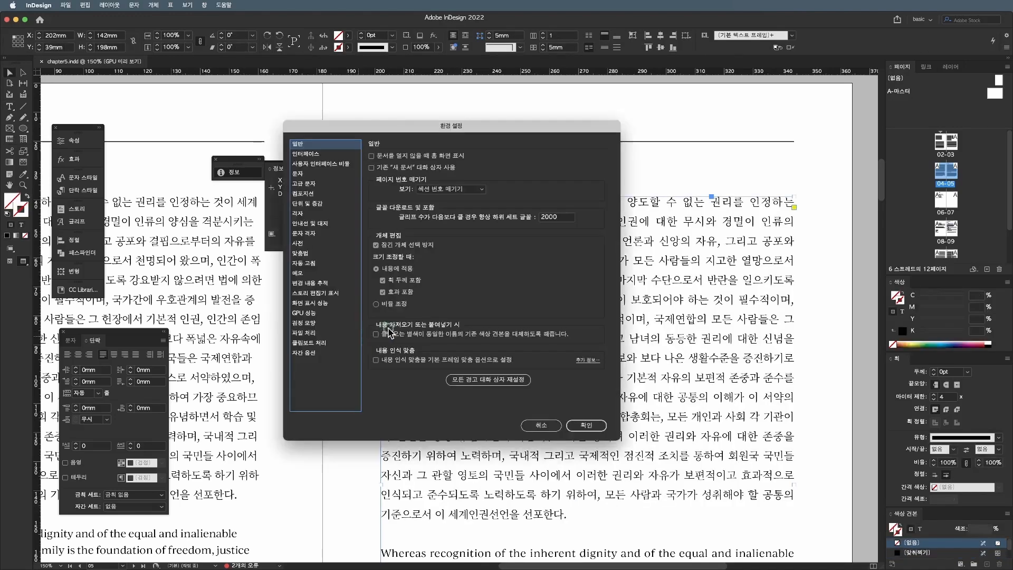
left_click(324, 174)
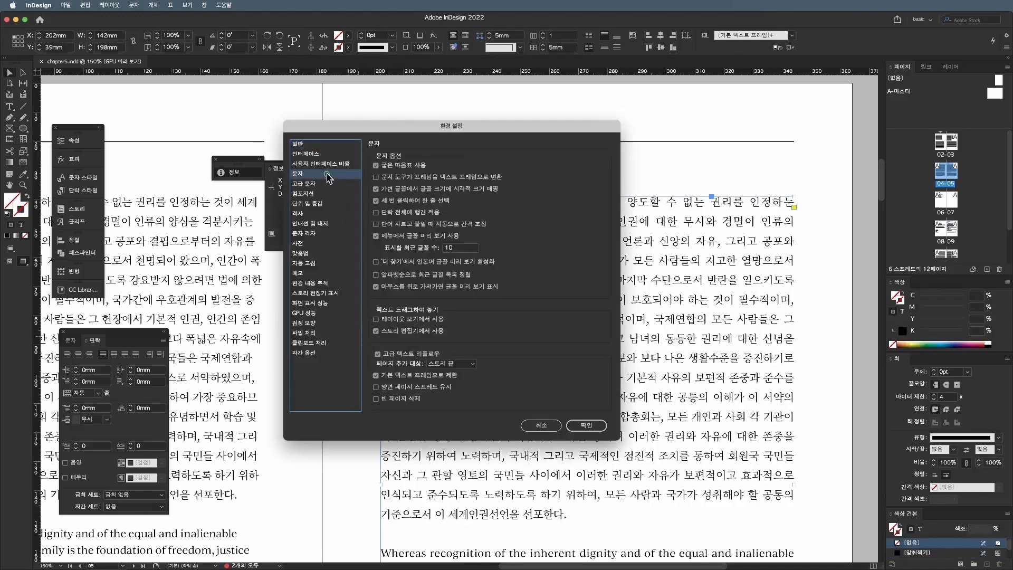
left_click(440, 202)
left_click(445, 202)
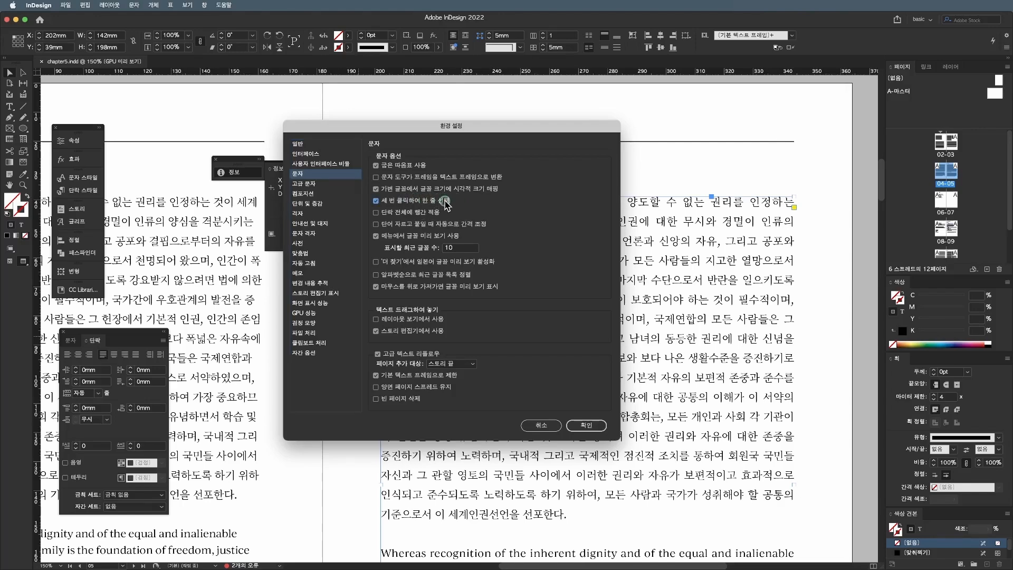
key("Return")
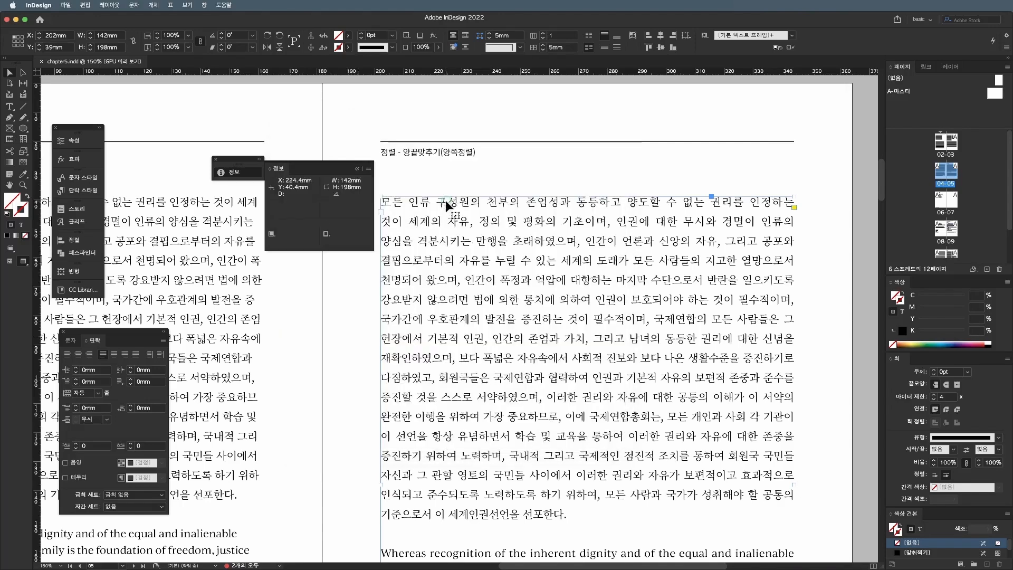
- Compare the character counts of the first and ninth lines of the justified Korean text on page 5
triple_click(474, 203)
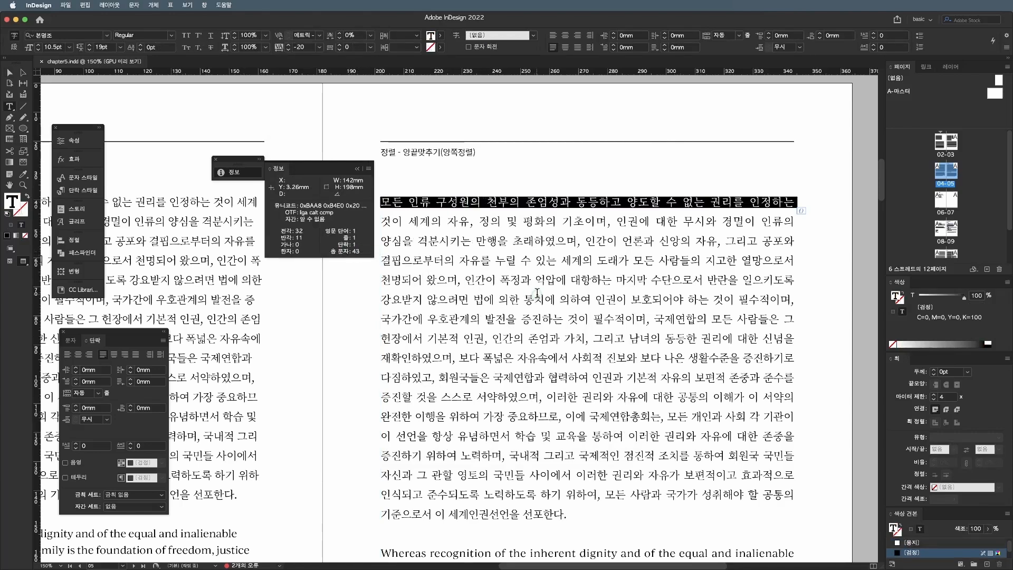
triple_click(532, 359)
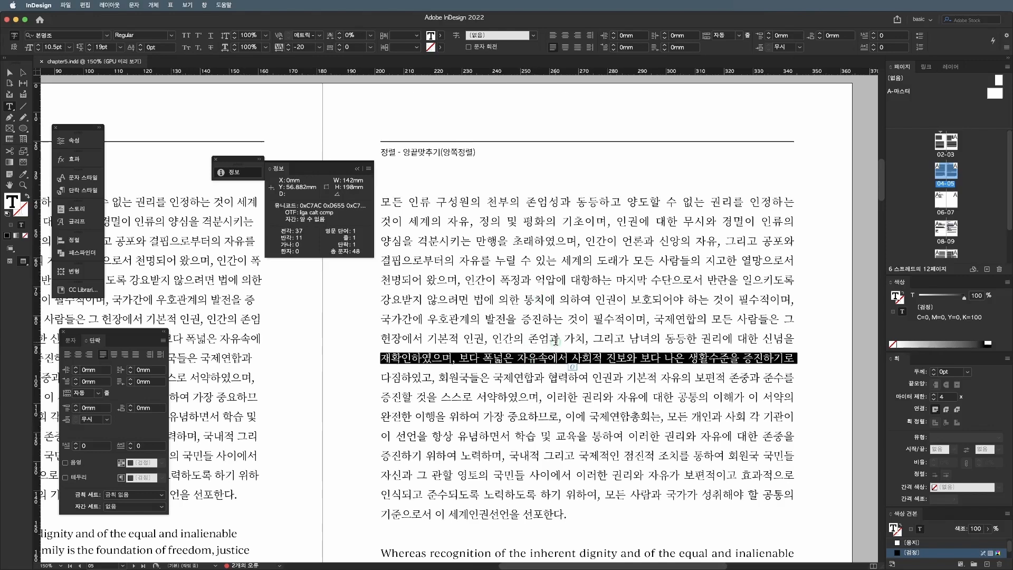
left_click(548, 331)
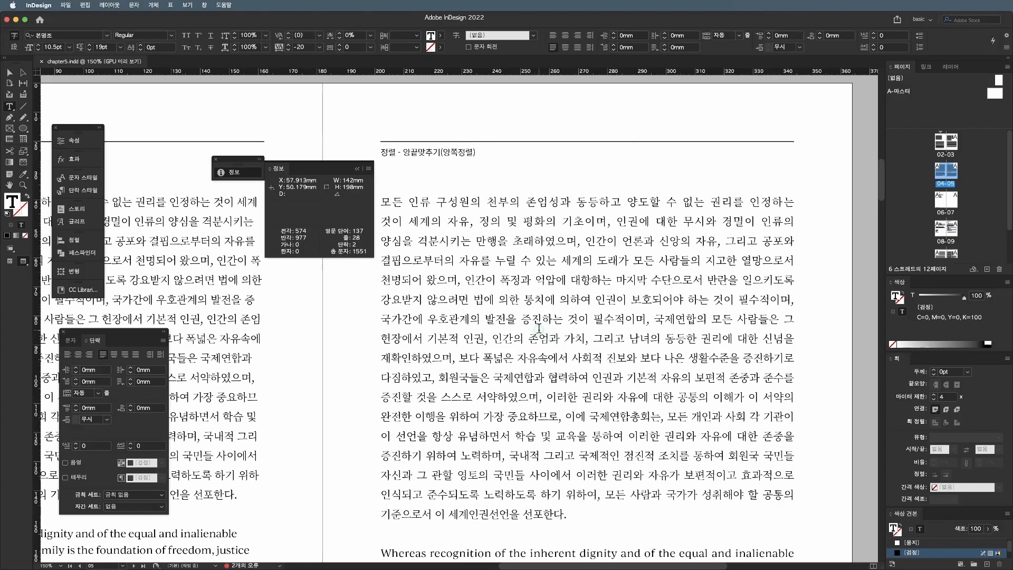
key("Escape")
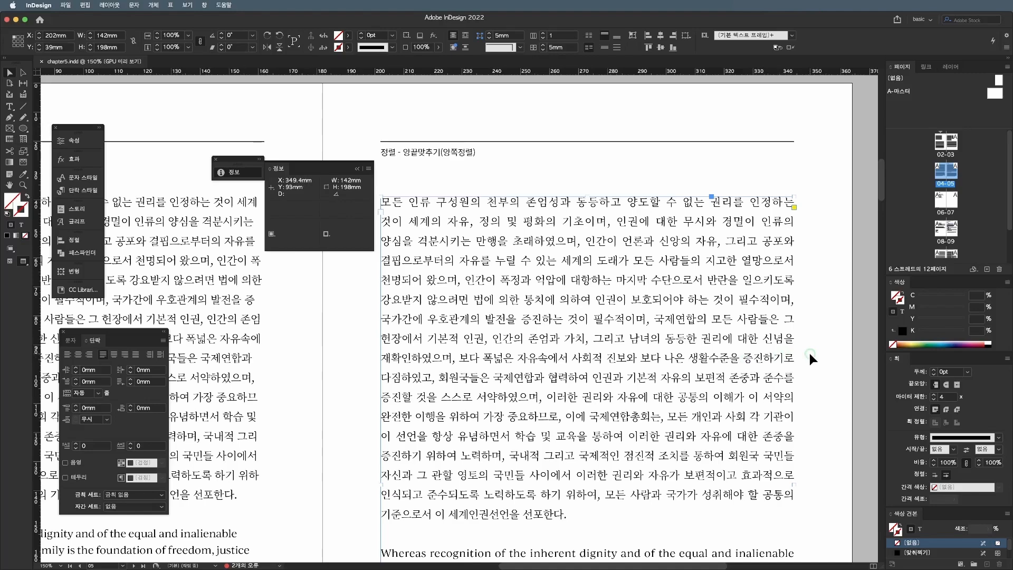
- Deselect the text frame on page 5 and collapse the Info panel to see pages 4 and 5 side by side
key("super+1")
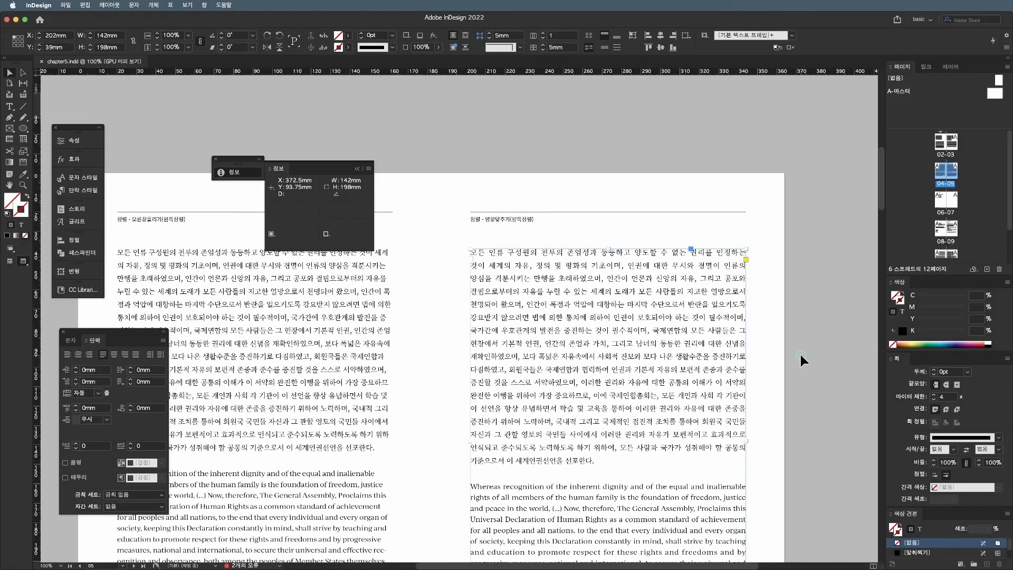
left_click(800, 354)
left_click(358, 168)
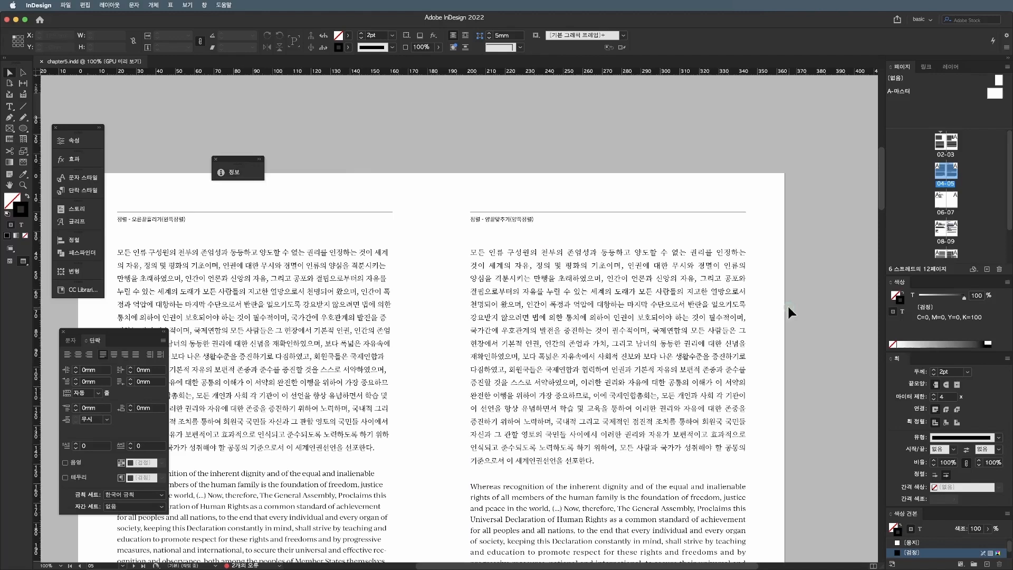
scroll(775, 305, "up", 1)
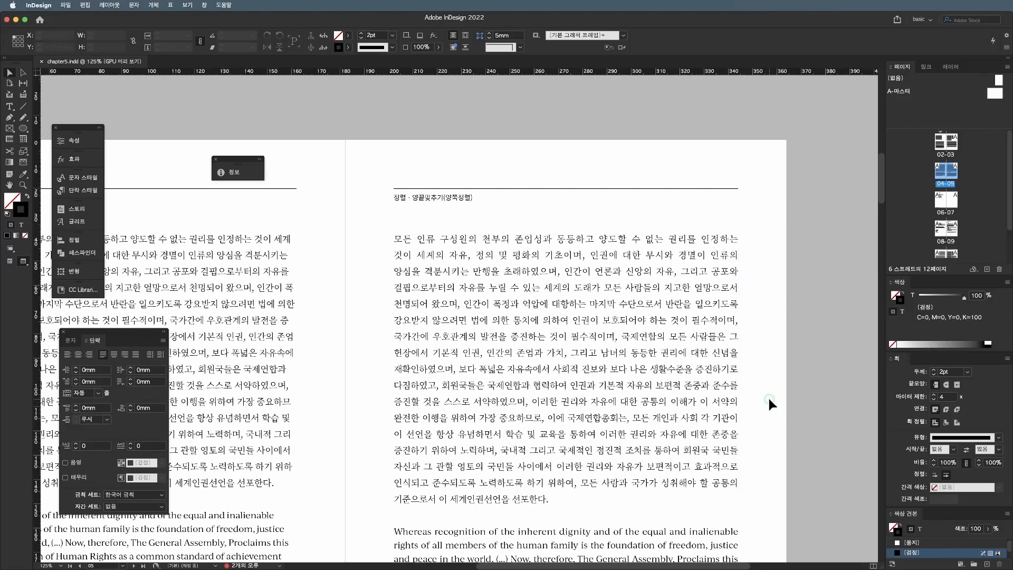
- Turn off hyphenation (하이픈 넣기) for all the Korean and English text in the left-aligned frame on page 4
scroll(768, 399, "left", 5)
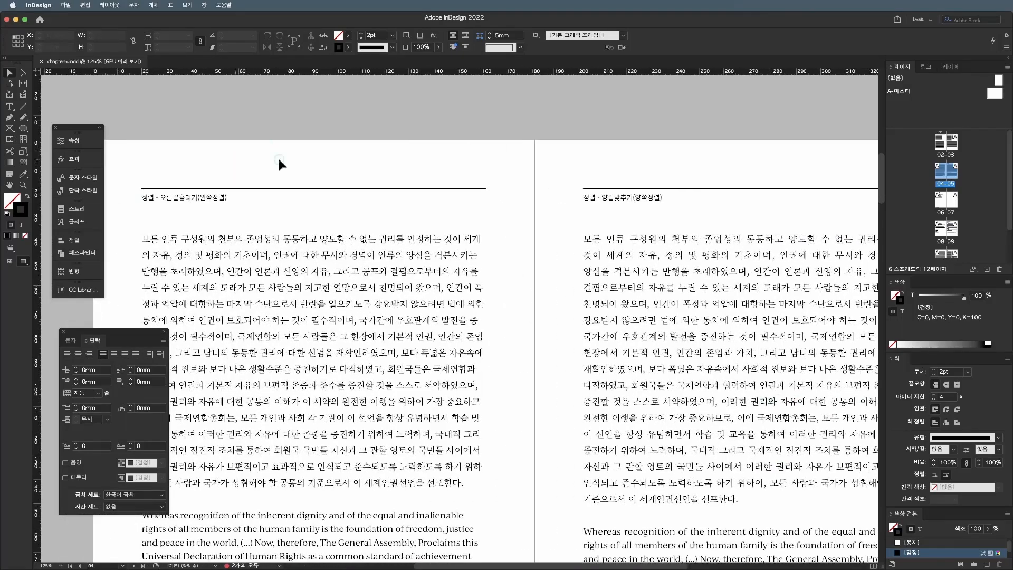
scroll(416, 163, "left", 3)
double_click(451, 302)
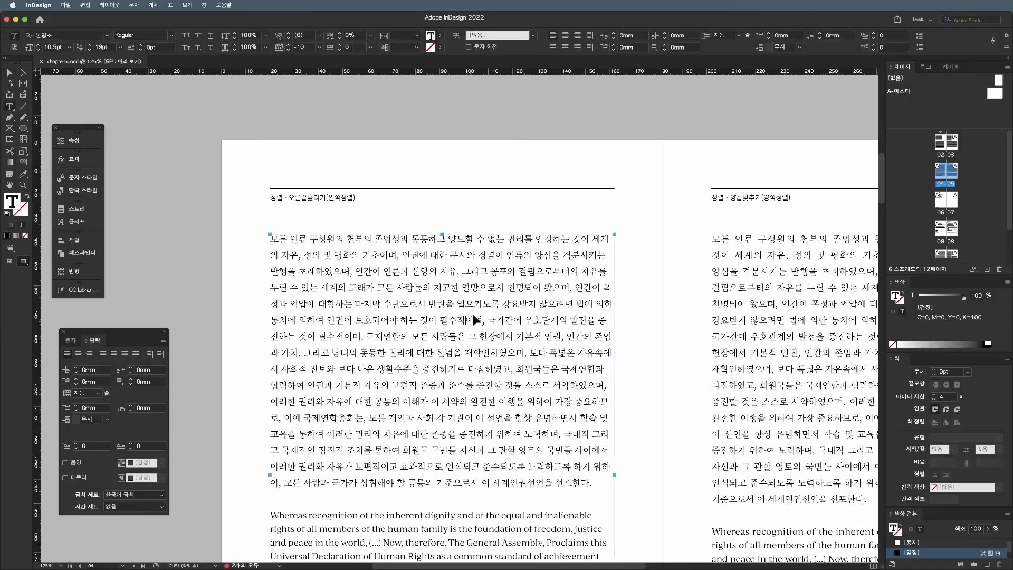
key("ctrl+a")
scroll(460, 315, "down", 1)
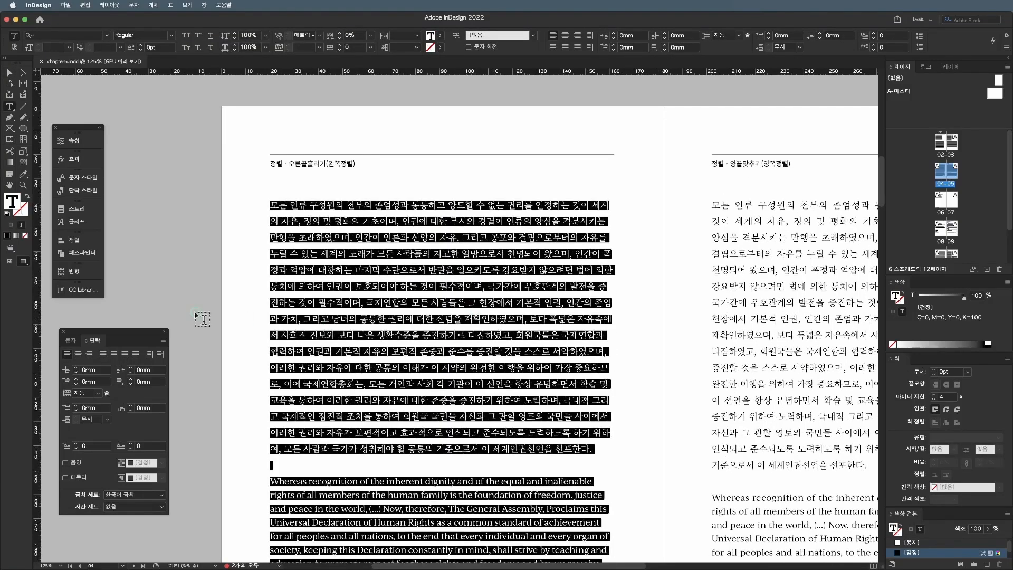
left_click(163, 341)
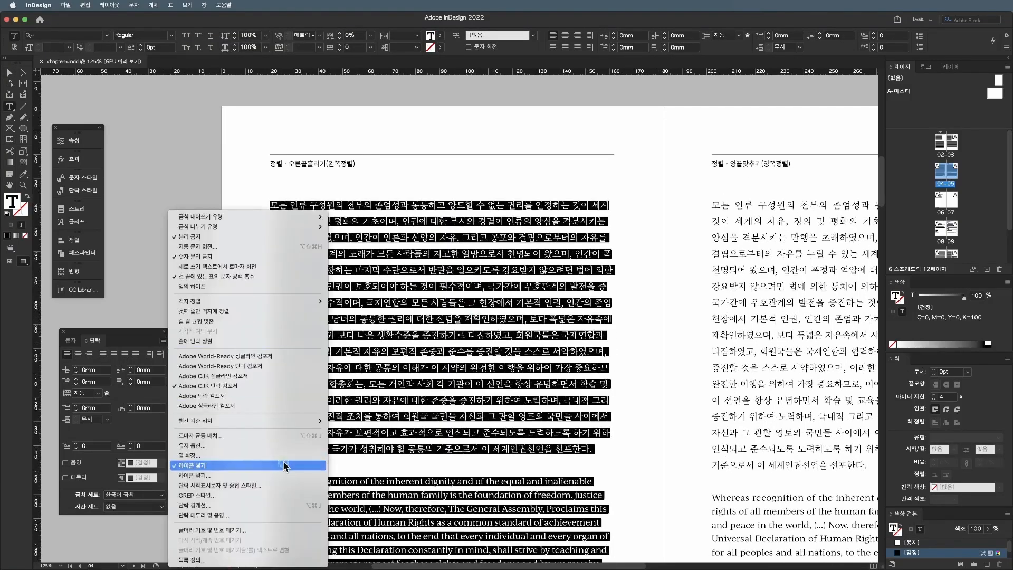
left_click(271, 464)
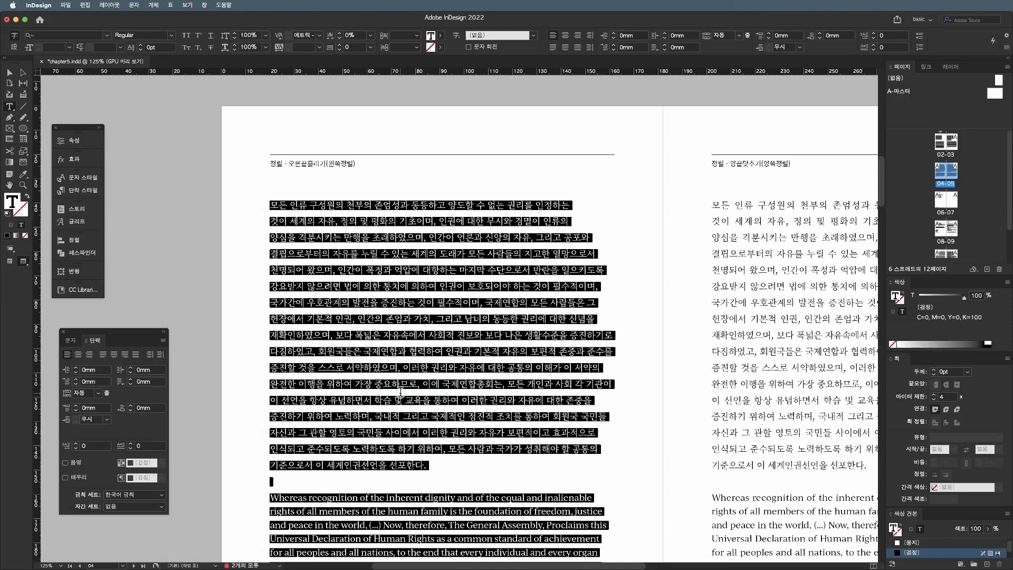
- Examine the line endings of the left-aligned English text on page 4 beside the justified English text on page 5
scroll(417, 384, "down", 5)
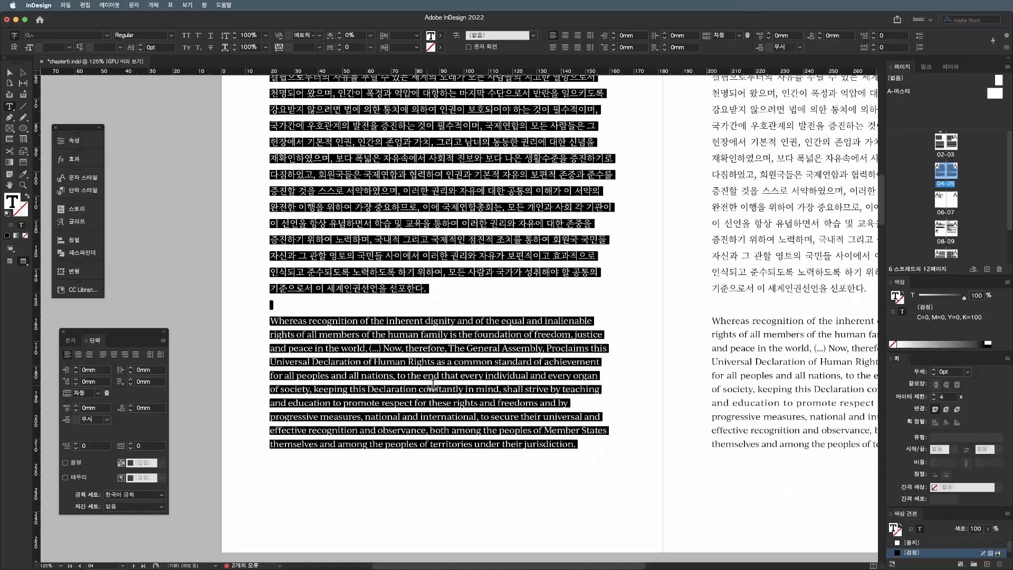
left_click(557, 336)
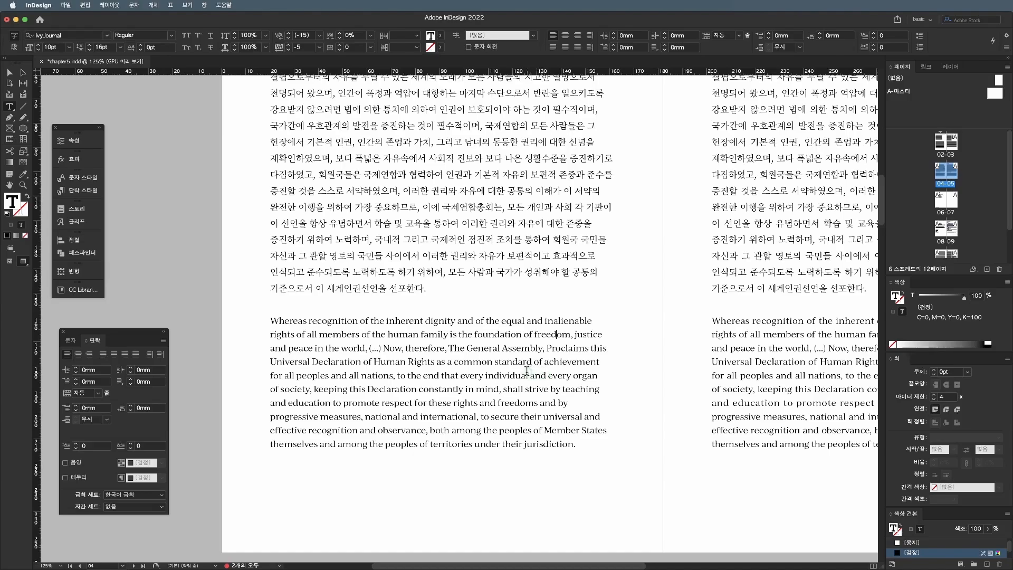
scroll(517, 369, "right", 5)
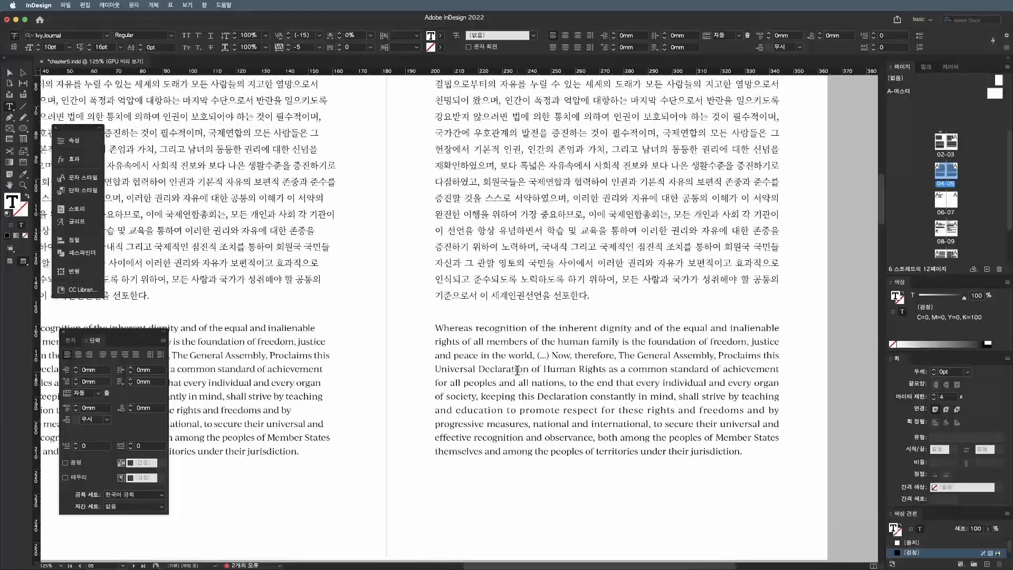
- Turn on hyphenation (하이픈 넣기) for all the Korean and English text in the justified frame on page 5, and deselect it
scroll(517, 369, "right", 2)
scroll(517, 370, "up", 4)
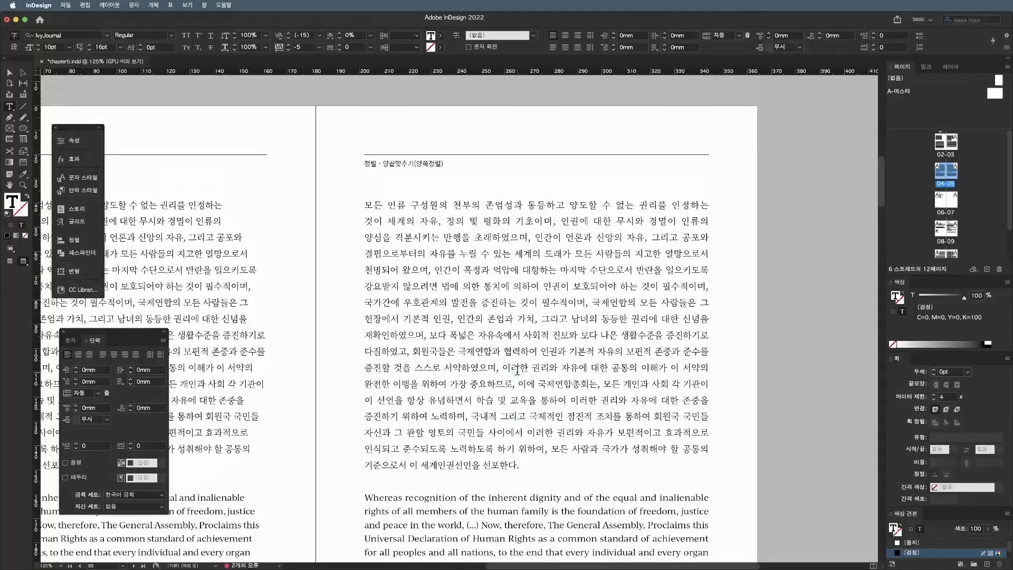
left_click(533, 369)
key("super+a")
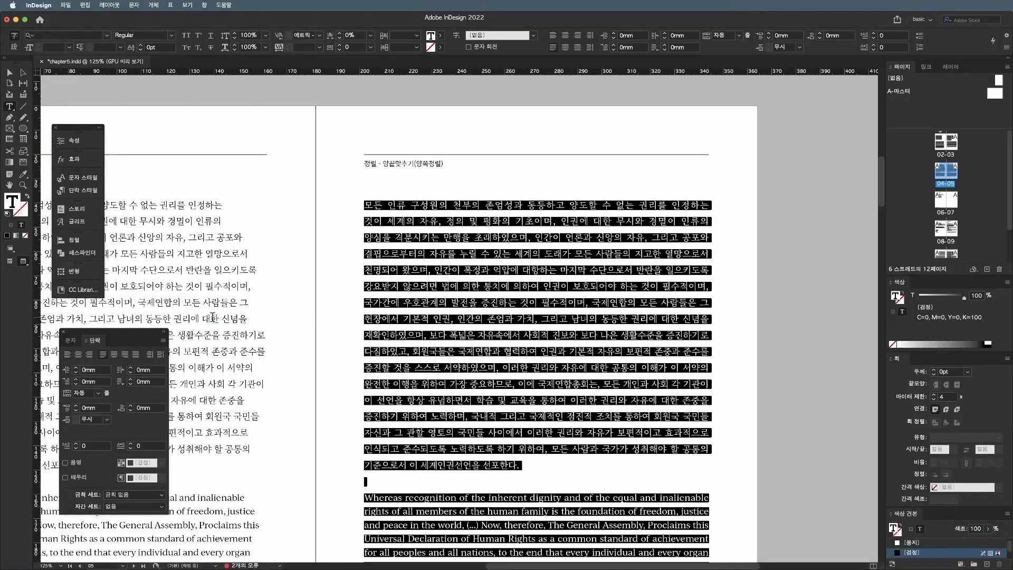
left_click(161, 342)
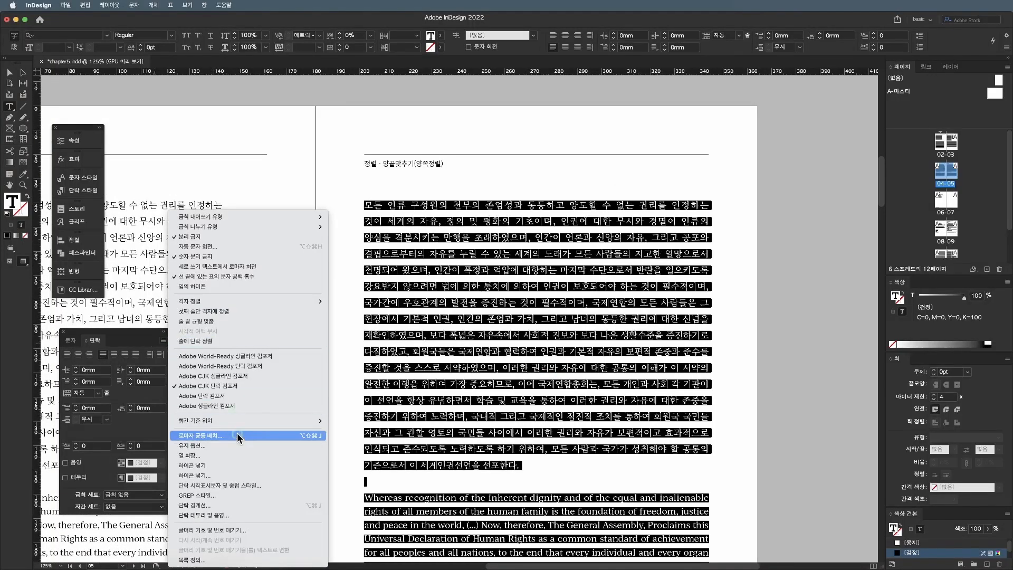
left_click(224, 467)
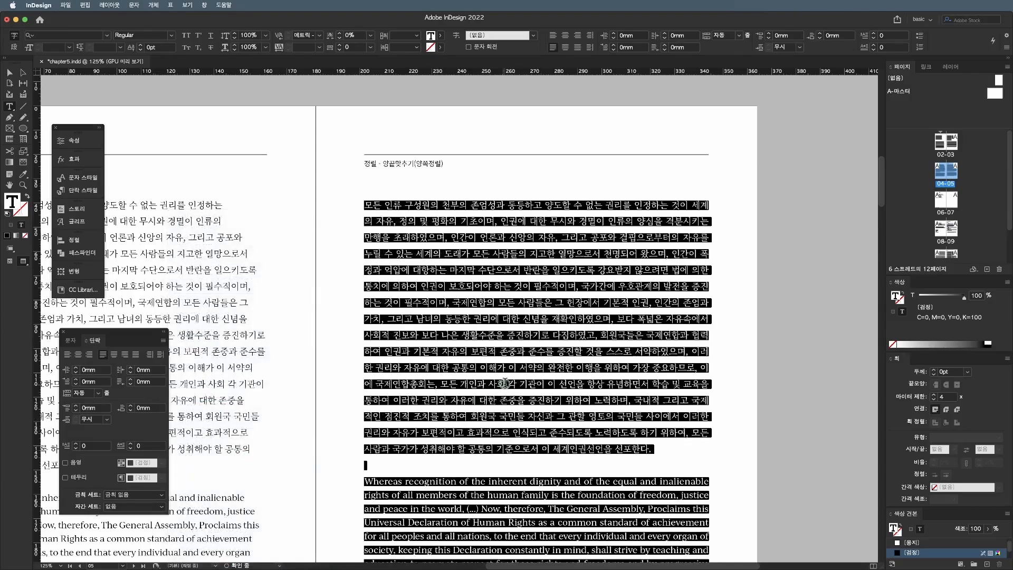
left_click(487, 384)
scroll(515, 378, "down", 3)
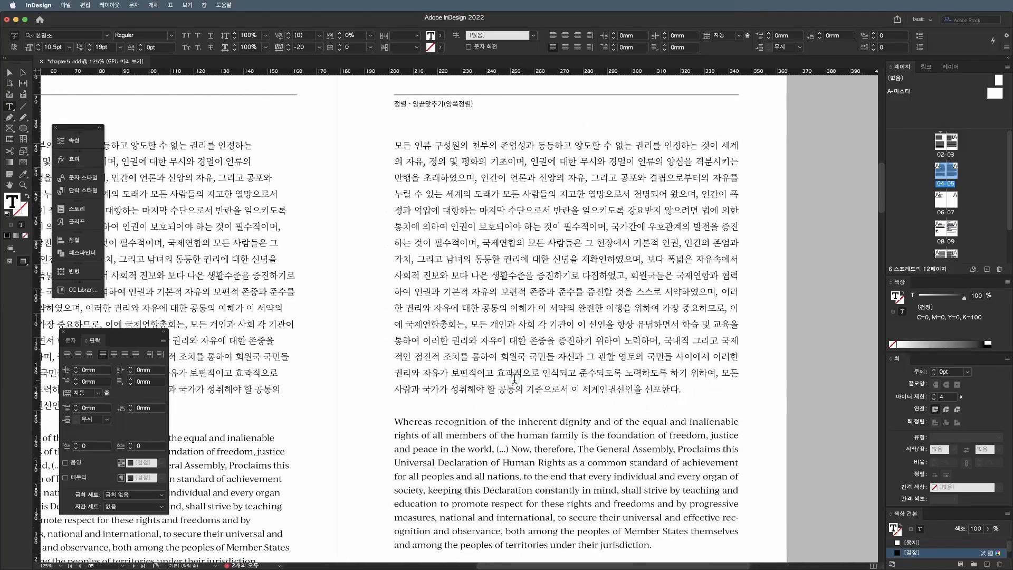
key("Escape")
left_click(371, 373)
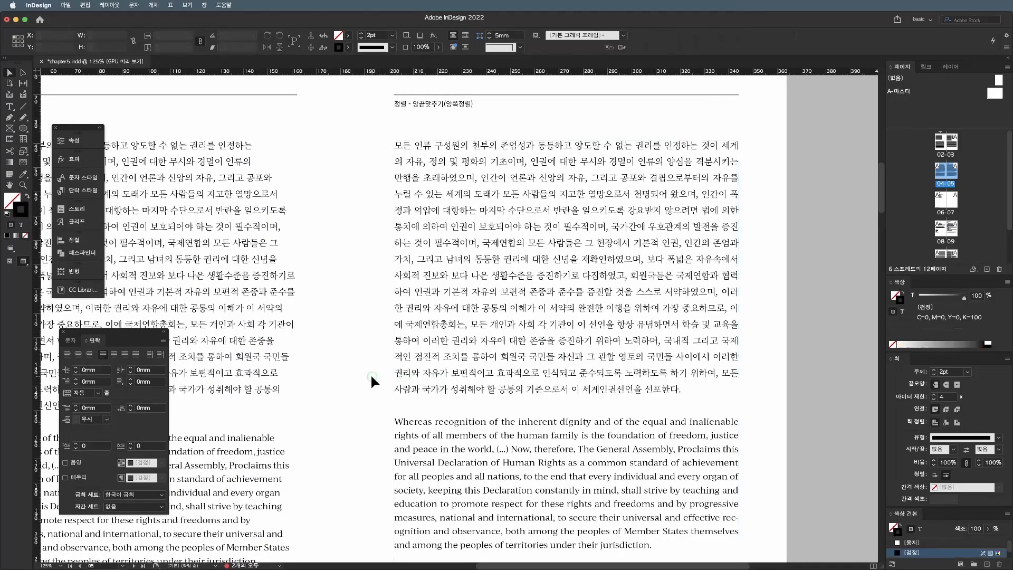
- Compare the line endings and word breaks of the left-aligned text on page 4 with the justified text on page 5
scroll(372, 373, "left", 3)
scroll(420, 372, "left", 3)
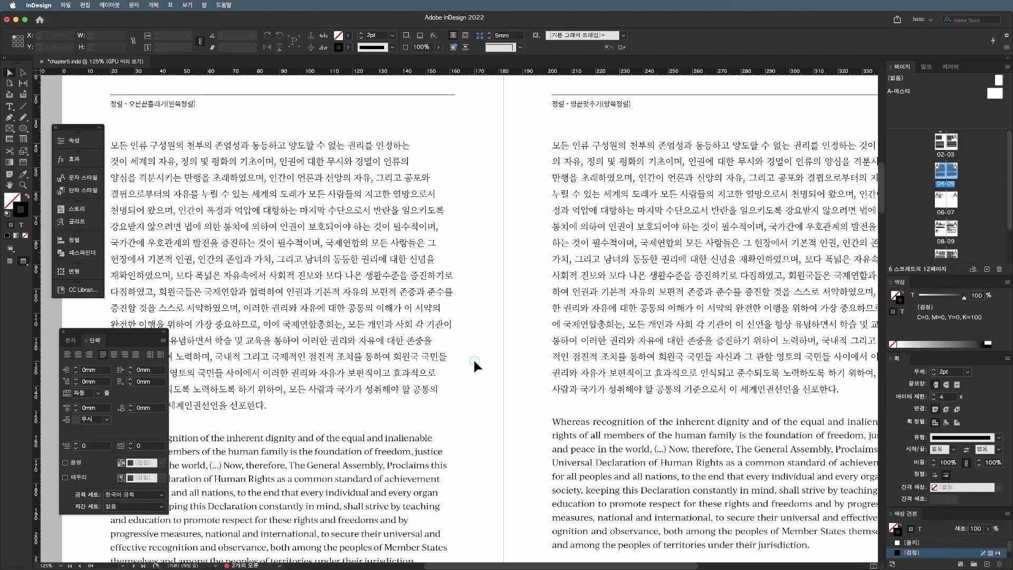
scroll(474, 360, "left", 3)
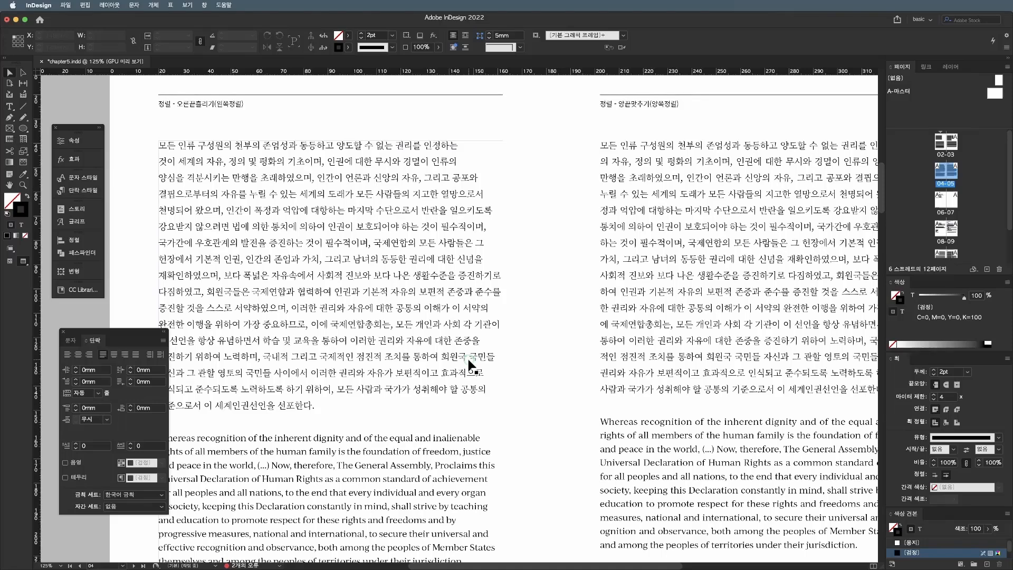
left_click(475, 363)
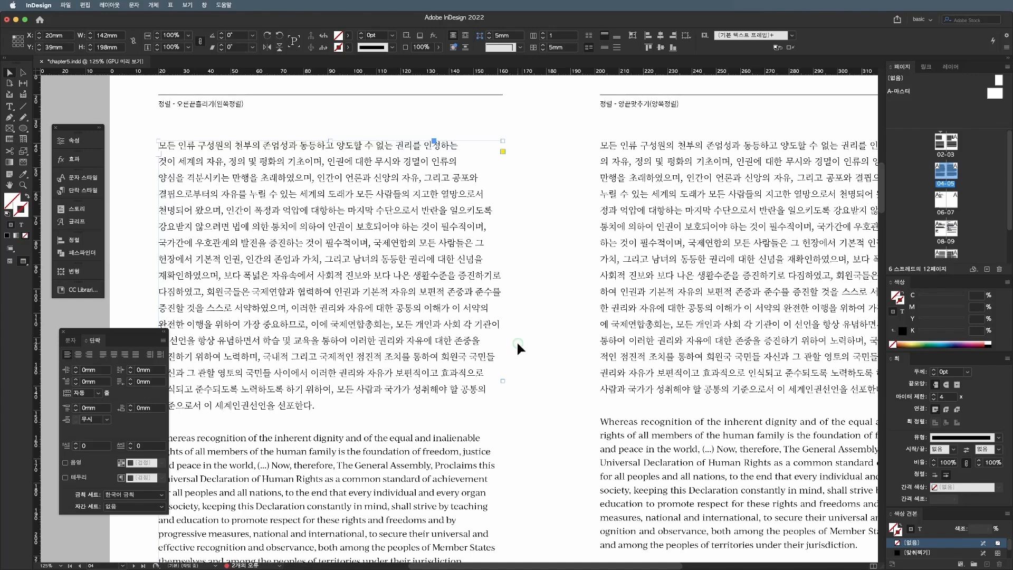
scroll(517, 343, "right", 5)
left_click(517, 343)
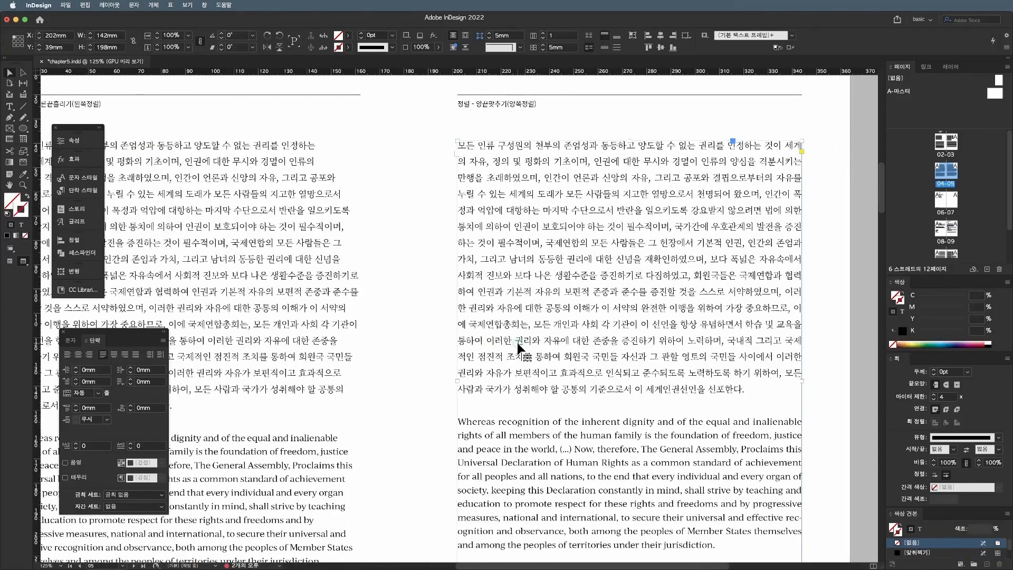
left_click(445, 337)
scroll(423, 338, "left", 1)
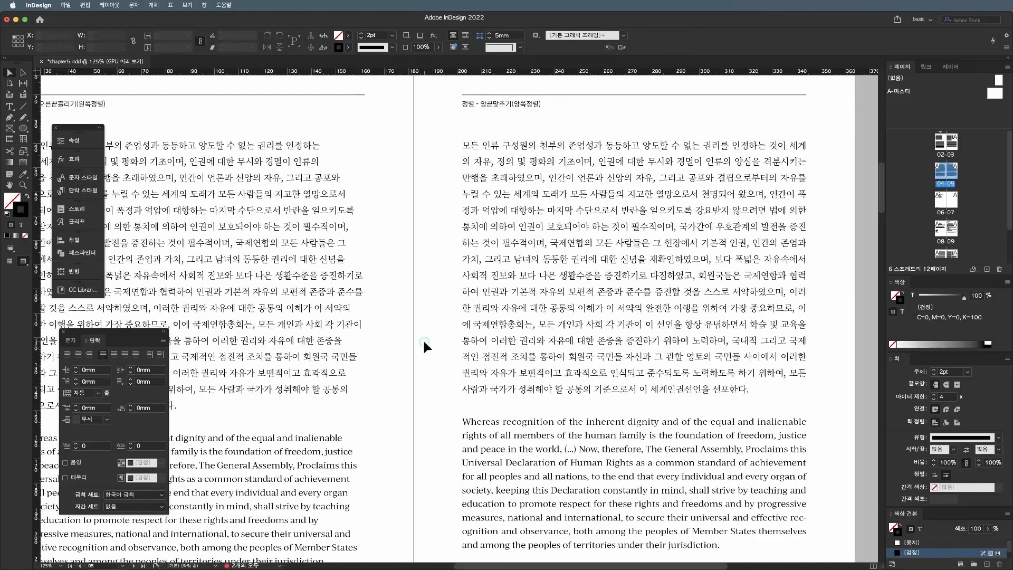
scroll(423, 337, "left", 3)
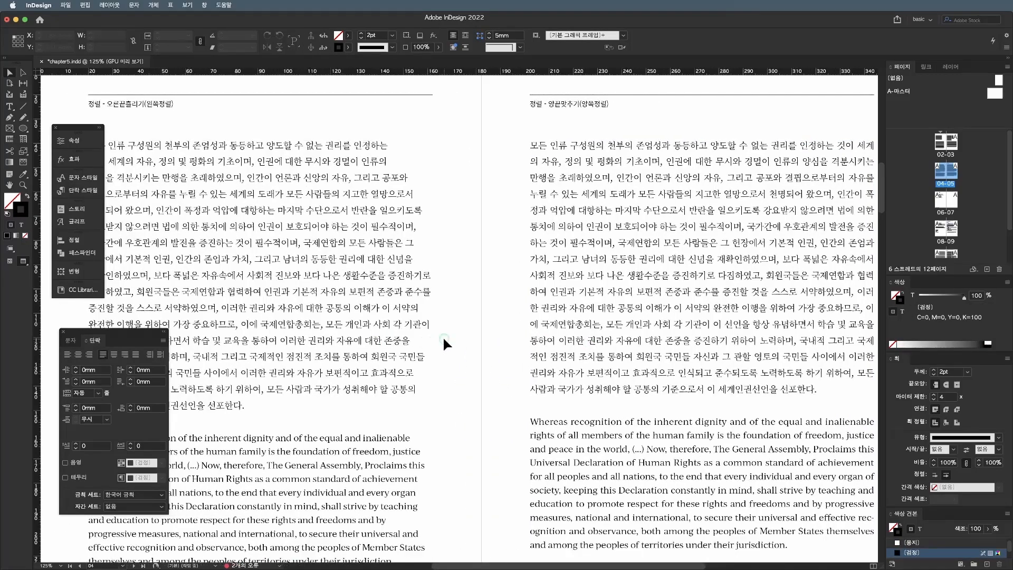
scroll(442, 336, "left", 3)
scroll(442, 336, "down", 2)
scroll(443, 344, "up", 1)
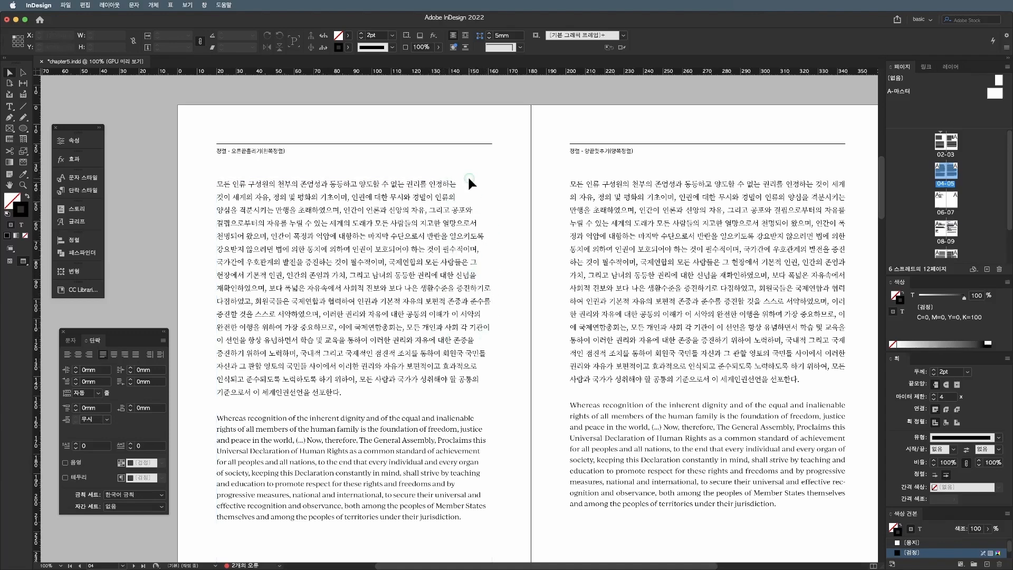
scroll(468, 175, "right", 1)
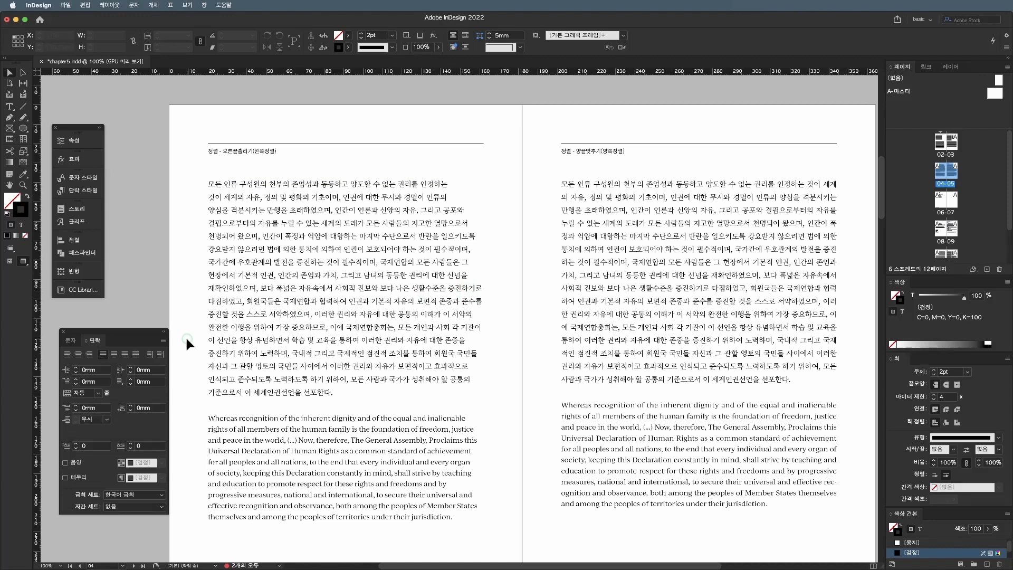
- Look through the paragraph composer and hyphenation options and the available line-breaking rule sets (금칙 세트)
left_click(163, 341)
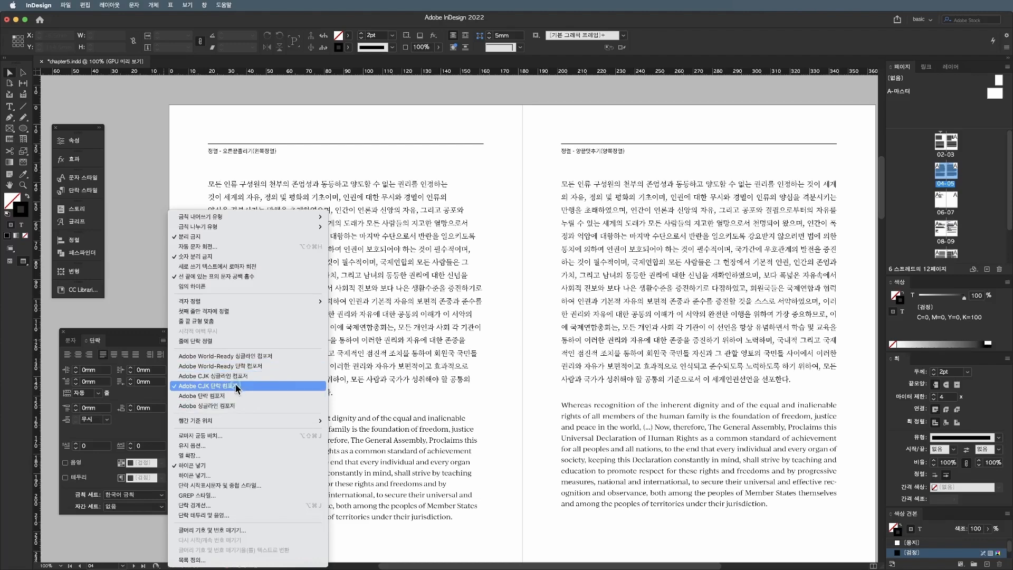
left_click(108, 464)
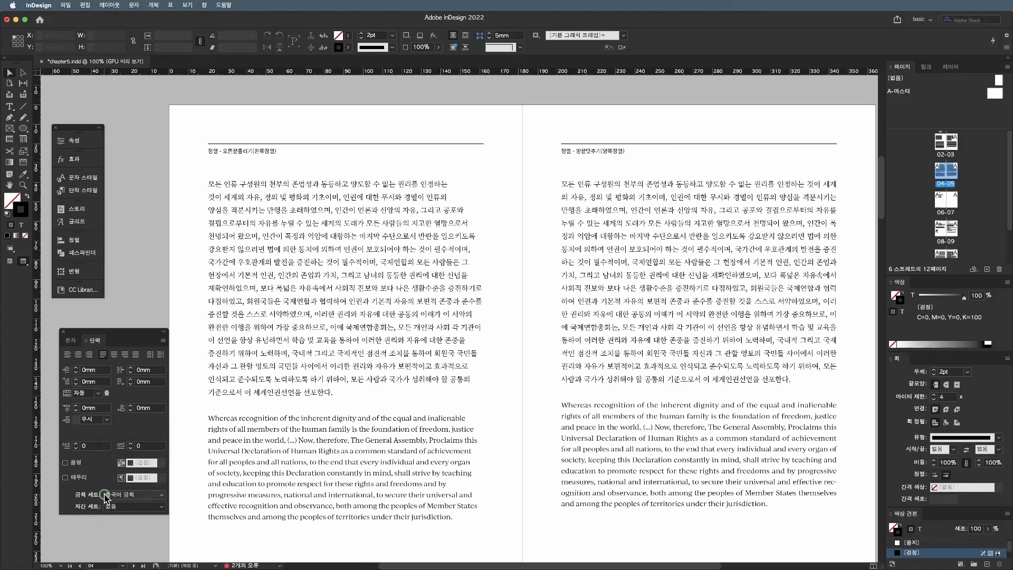
left_click(114, 498)
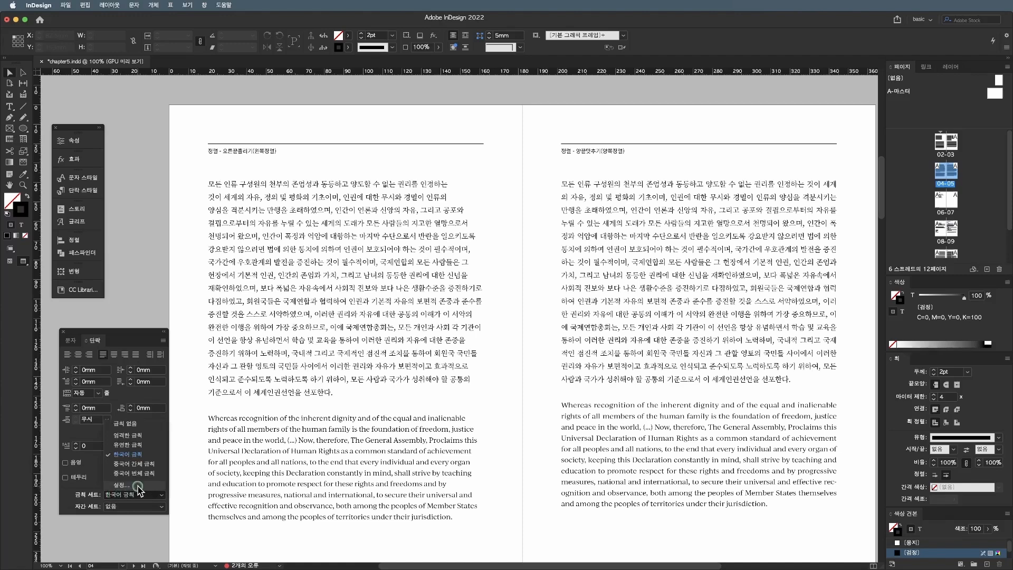
left_click(94, 496)
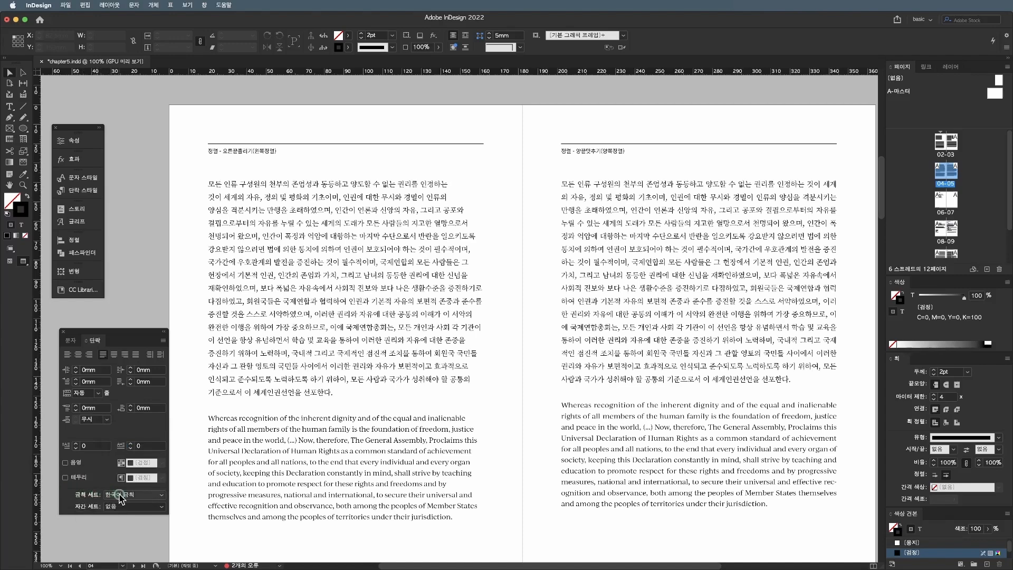
- Examine the characters that the 한국어 금칙 rule set bars from starting or ending a line, leaving its settings as they are
left_click(120, 496)
left_click(139, 486)
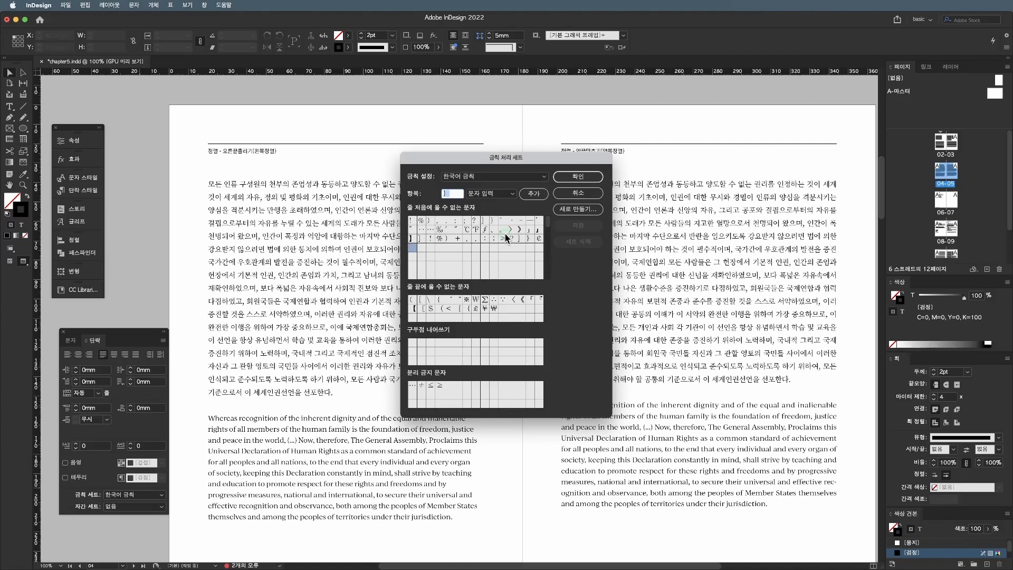
left_click(476, 219)
left_click(486, 287)
left_click(415, 220)
left_click(411, 298)
left_click(512, 295)
left_click(566, 192)
left_click(568, 176)
left_click(568, 176)
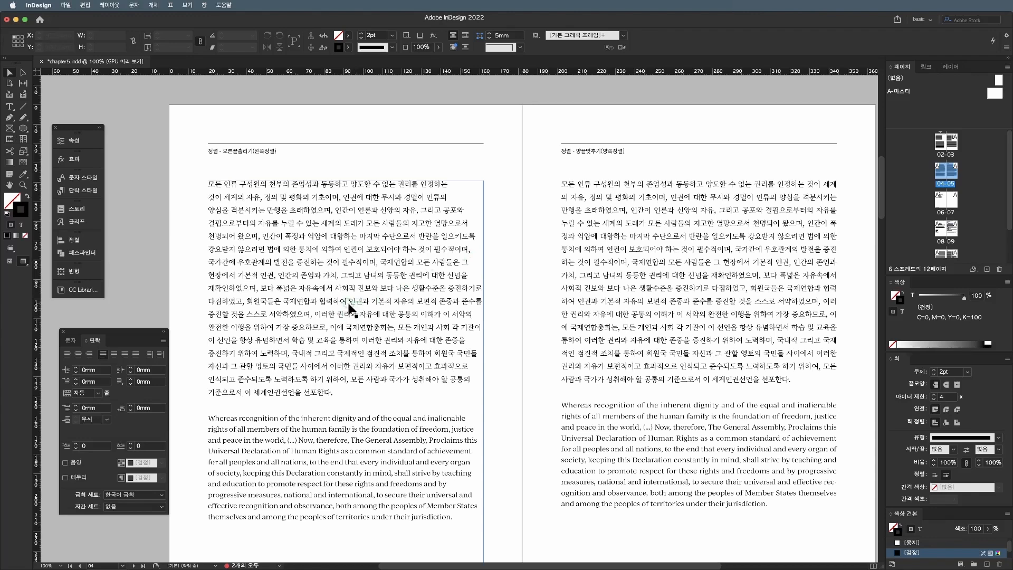
scroll(350, 311, "down", 1)
key("t")
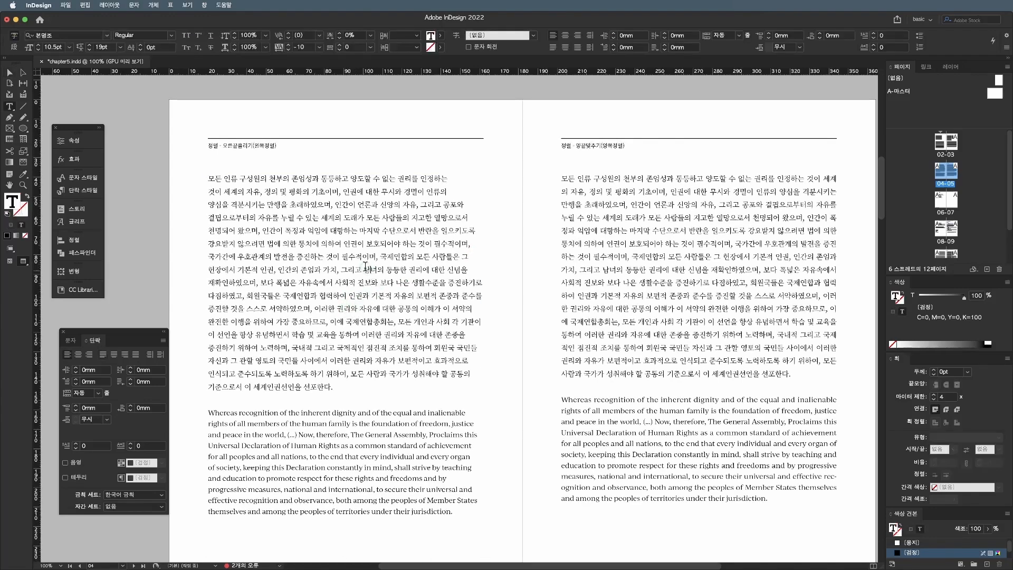
triple_click(267, 187)
triple_click(405, 483)
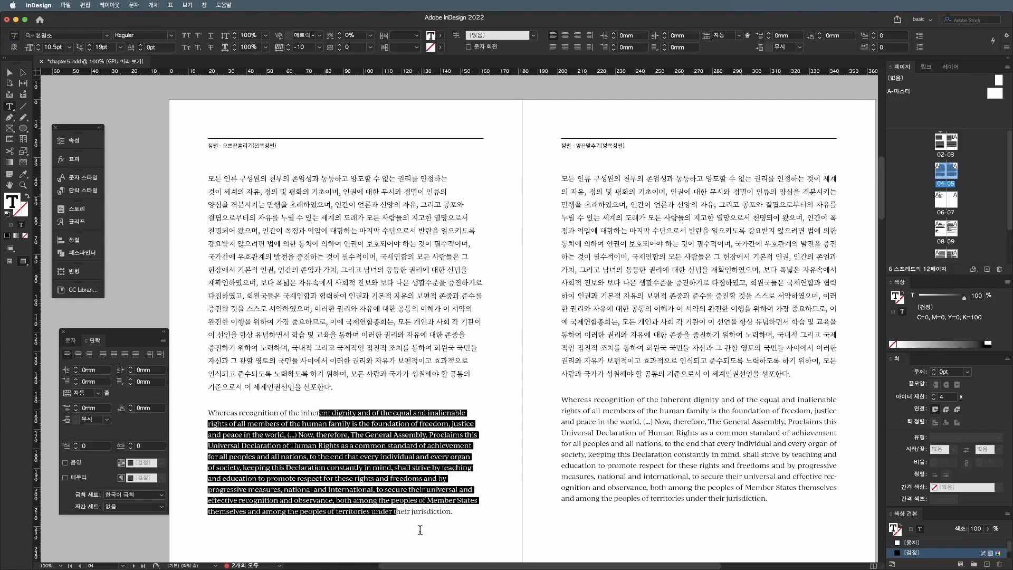
left_click(404, 483)
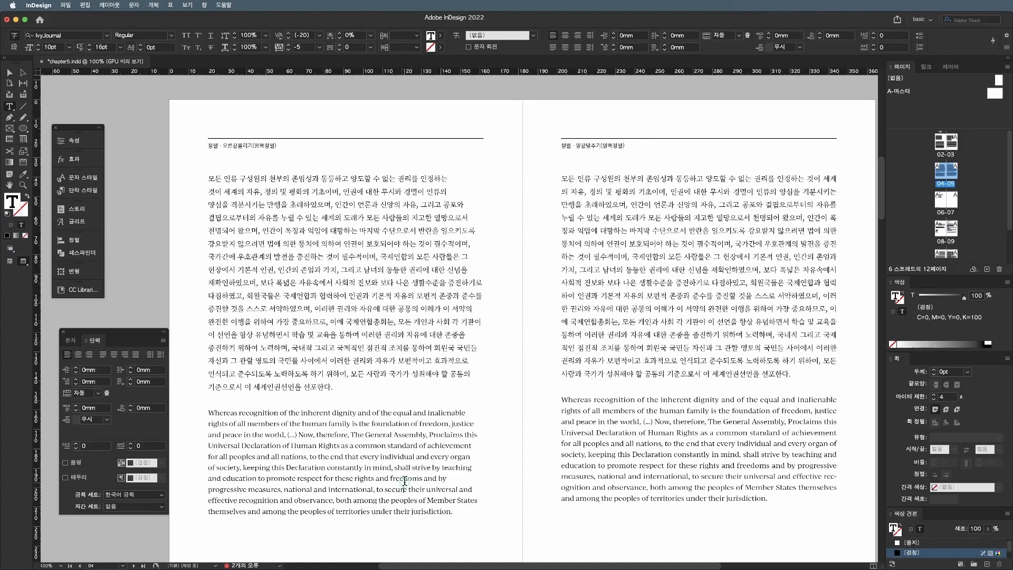
key("Escape")
left_click(496, 450)
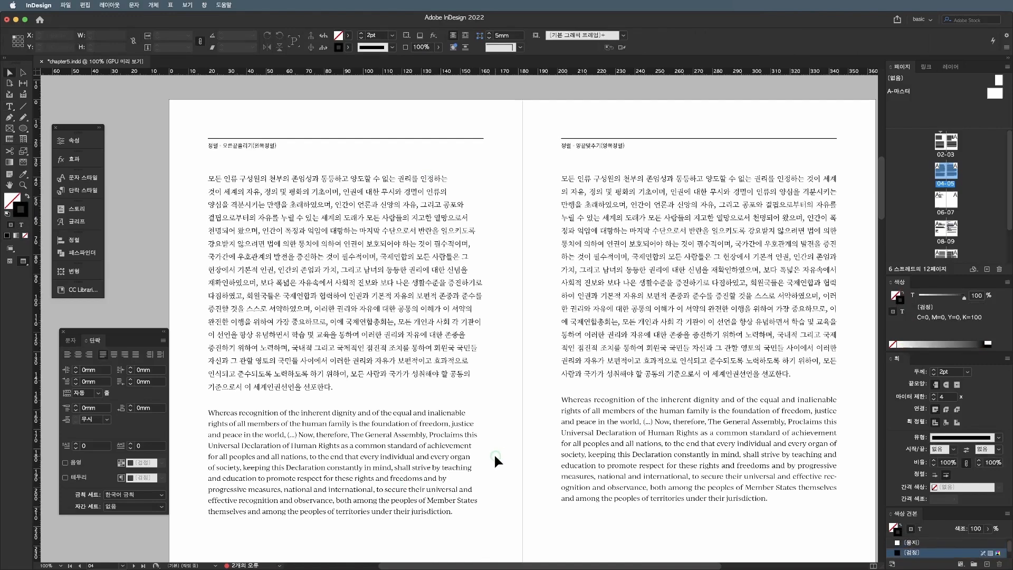
- Check the language (언어) assigned to the English paragraph and the Korean paragraph on page 4
scroll(495, 456, "down", 2)
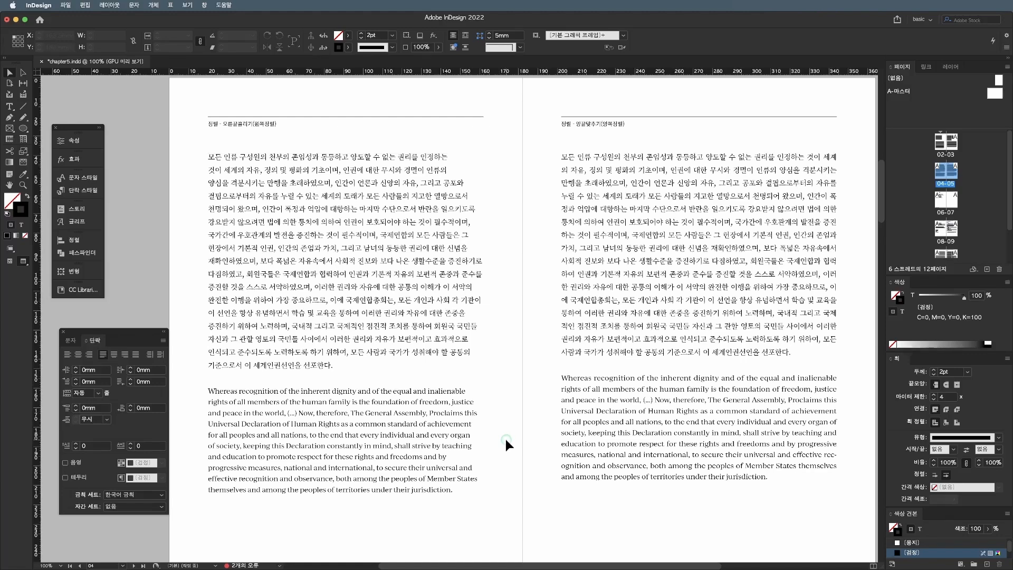
scroll(505, 439, "down", 4)
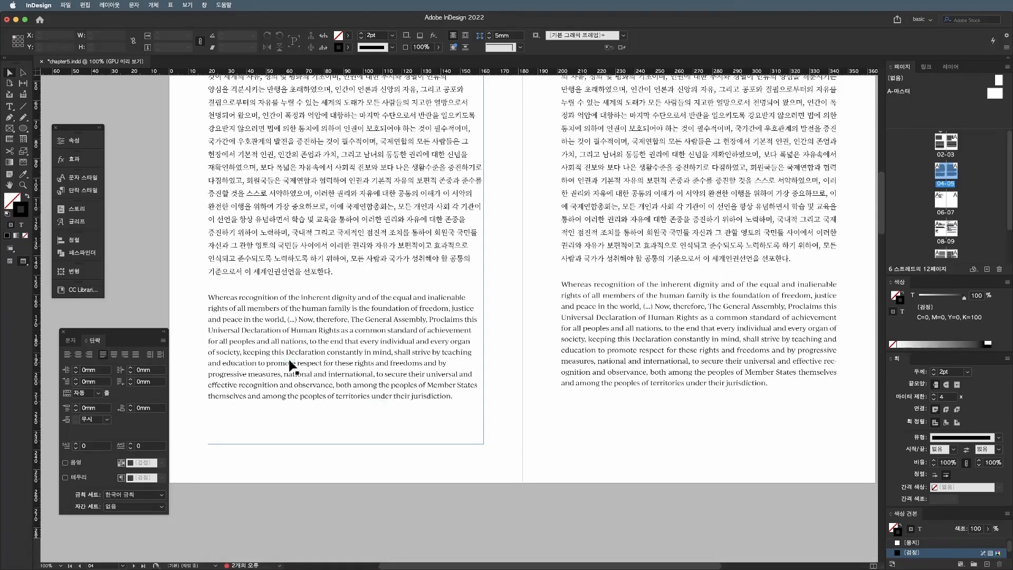
double_click(323, 348)
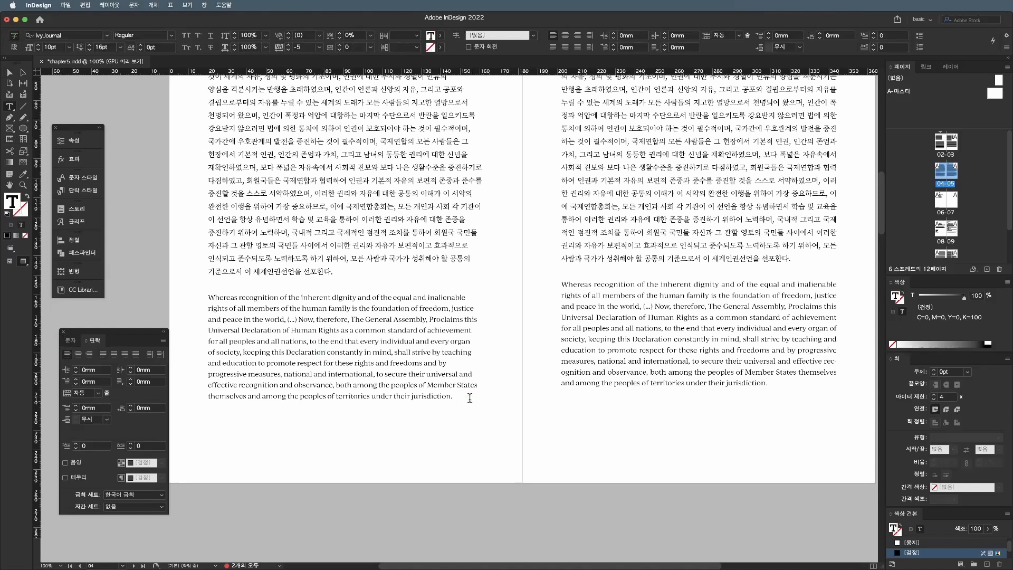
left_click_drag(470, 397, 207, 297)
left_click(71, 340)
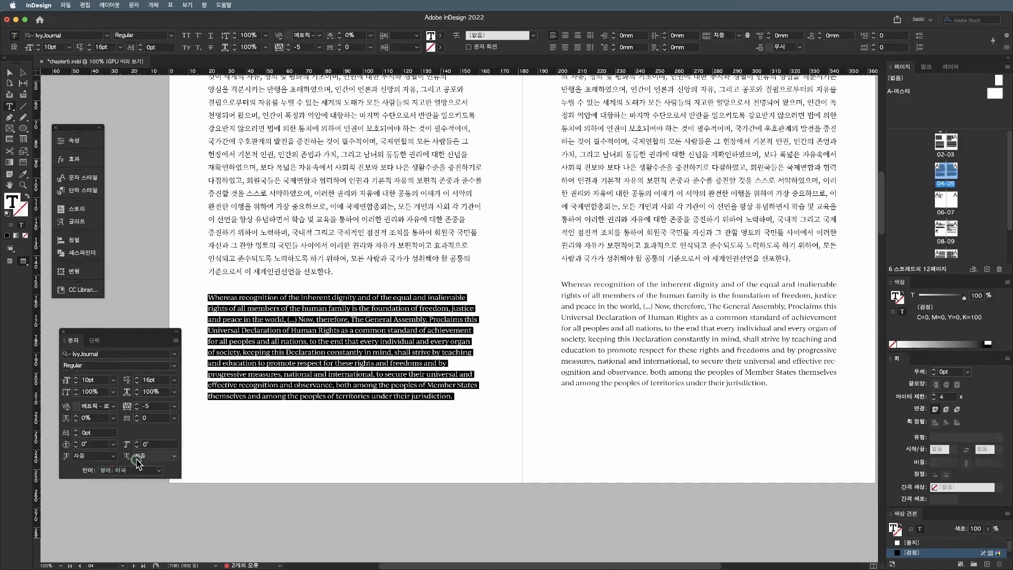
left_click_drag(344, 271, 208, 168)
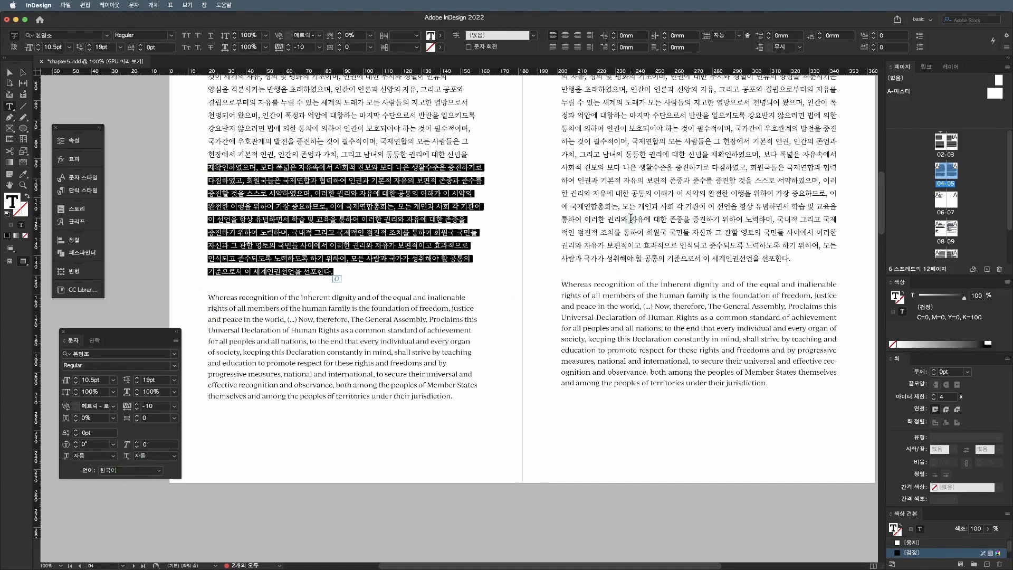
- Check the language assigned to the Korean and English paragraphs on page 5, including the hyphenated word "recognition"
left_click_drag(616, 206, 779, 263)
scroll(770, 266, "right", 2)
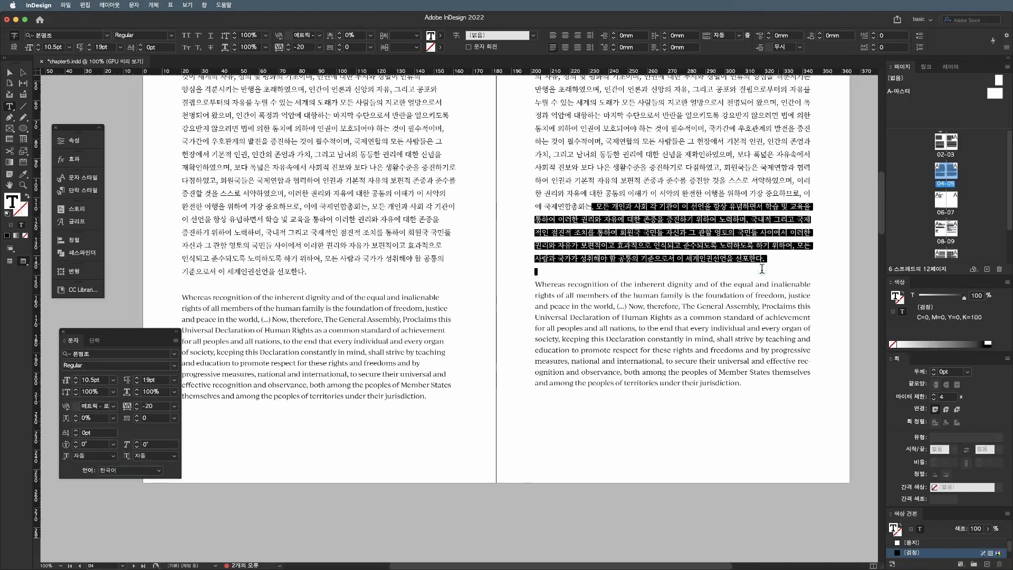
left_click_drag(689, 286, 742, 389)
scroll(778, 360, "right", 1)
left_click(780, 360)
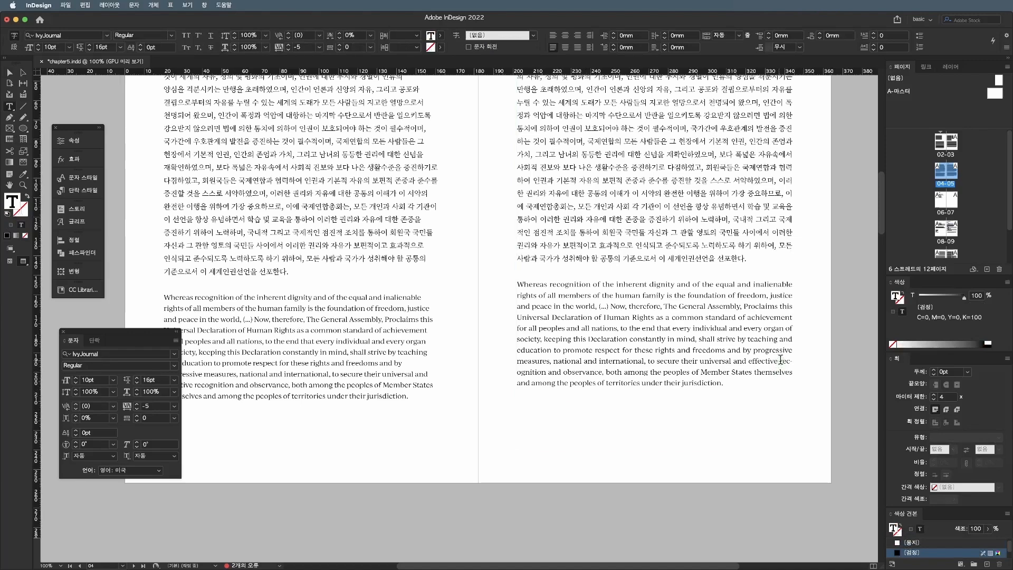
left_click_drag(779, 361, 550, 373)
key("Escape")
left_click(474, 370)
- Switch pages 4 and 5 from preview to normal view and start editing the Korean paragraph on page 4
scroll(474, 370, "up", 2)
scroll(474, 369, "left", 1)
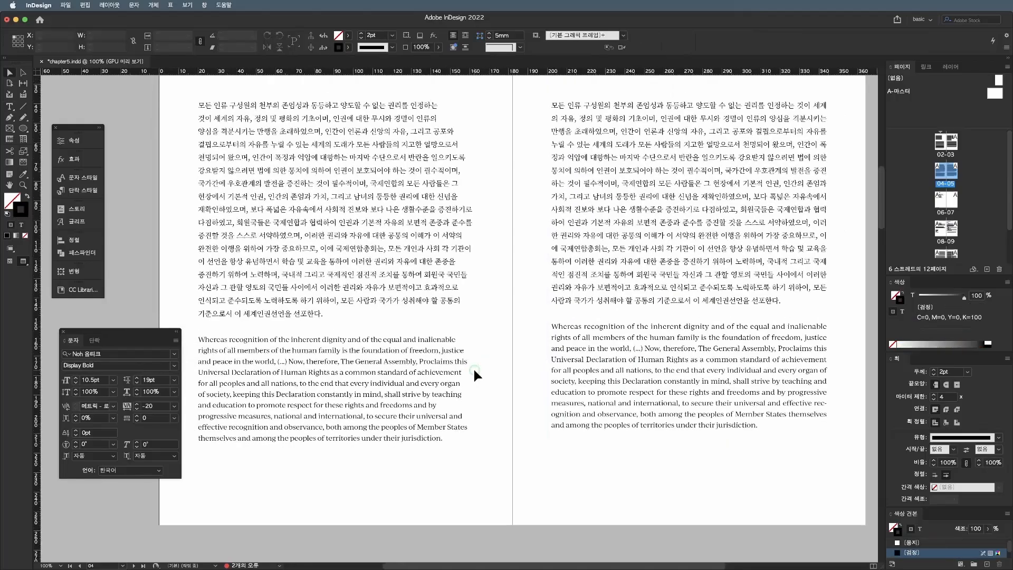
scroll(473, 369, "up", 2)
scroll(474, 369, "left", 1)
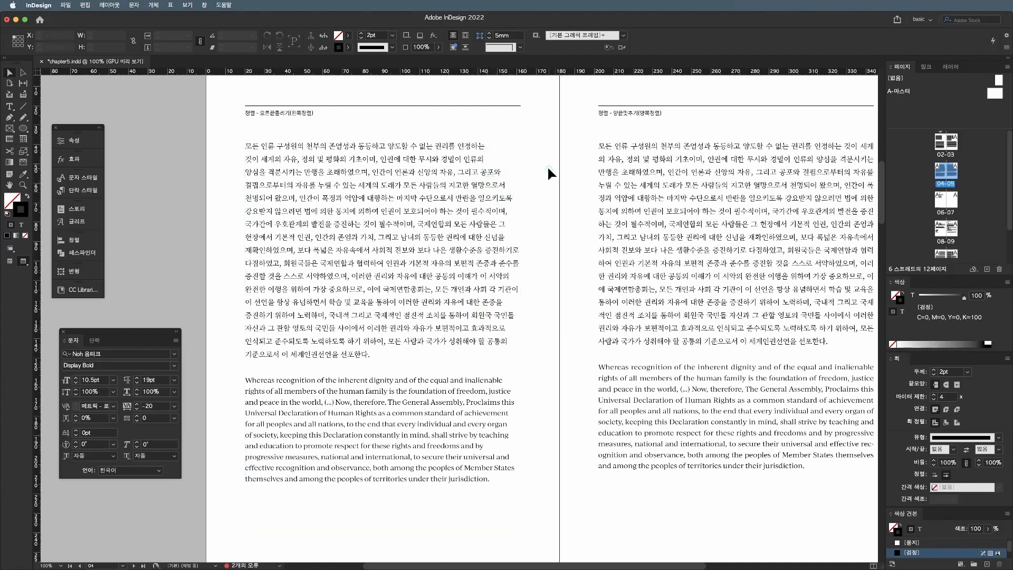
key("w")
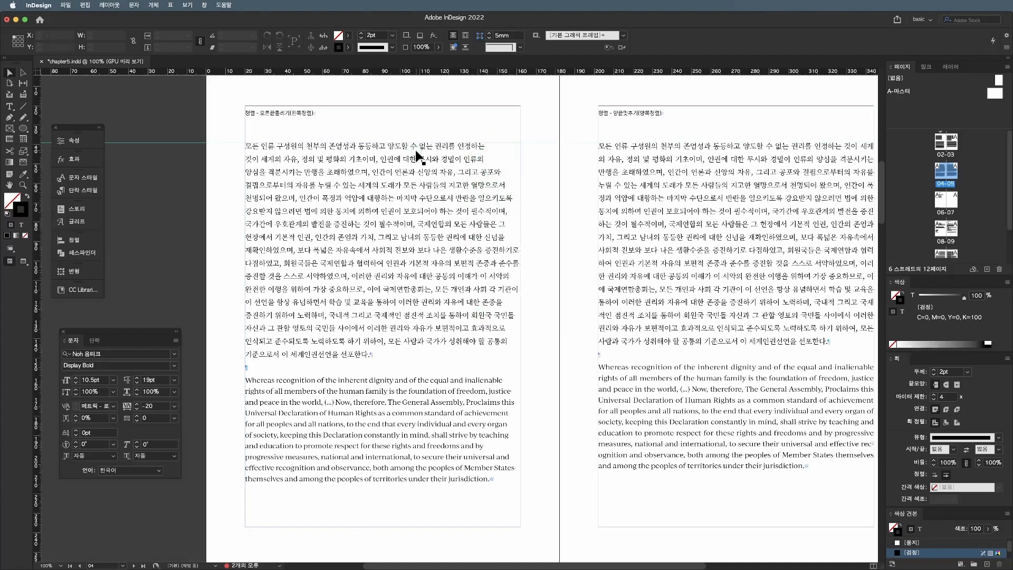
scroll(415, 152, "up", 2)
double_click(519, 143)
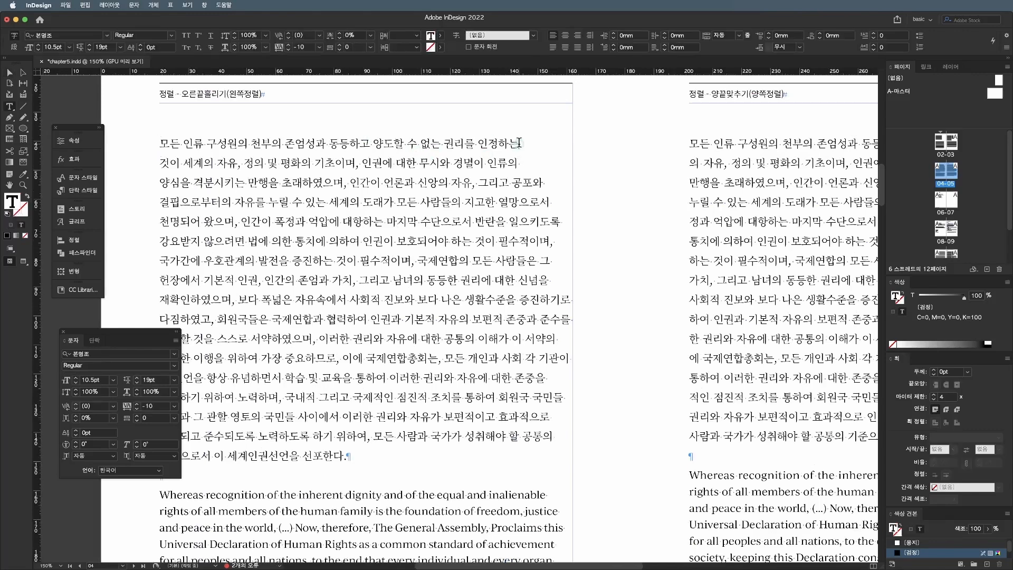
- Insert a forced line break after 인류의 in the Korean paragraph on page 4
left_click(548, 180)
left_click(542, 142)
left_click(529, 163)
key("shift+Return")
- Examine the forced line break character after 인류의 and compare it with the paragraph mark after 선포한다
left_click_drag(494, 163, 508, 163)
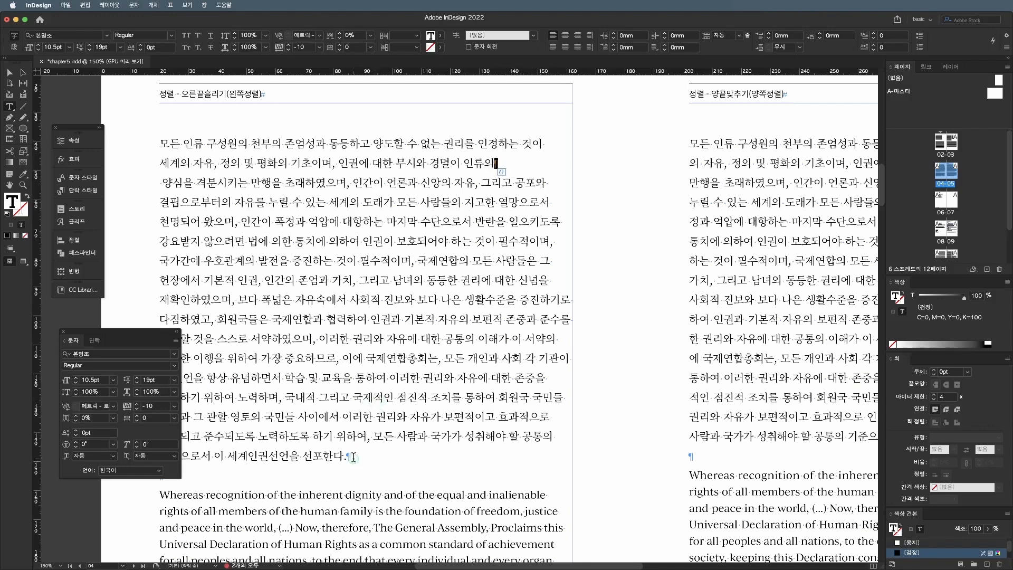
left_click_drag(354, 456, 346, 455)
left_click_drag(496, 163, 512, 166)
left_click(498, 164)
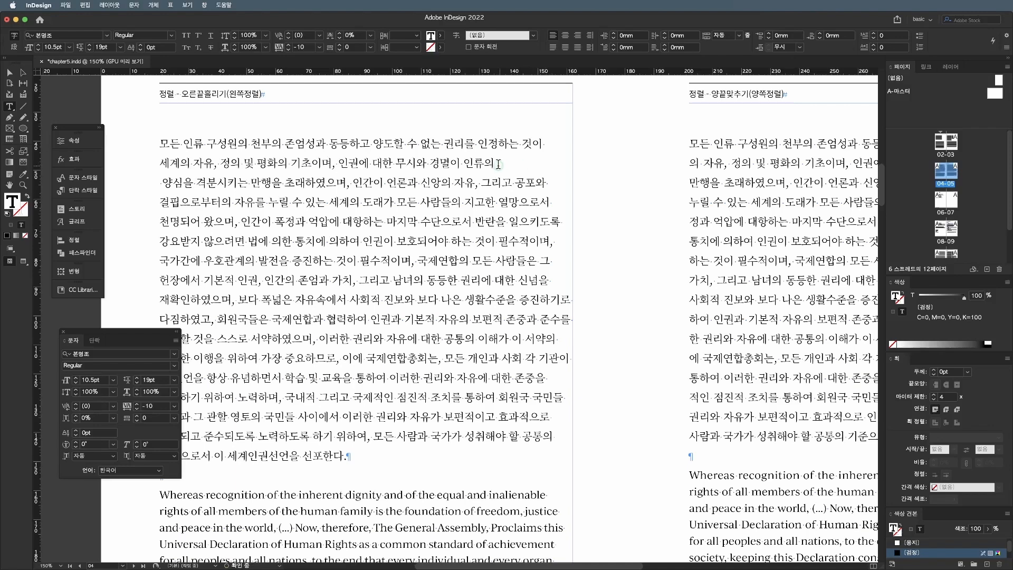
left_click_drag(498, 164, 513, 165)
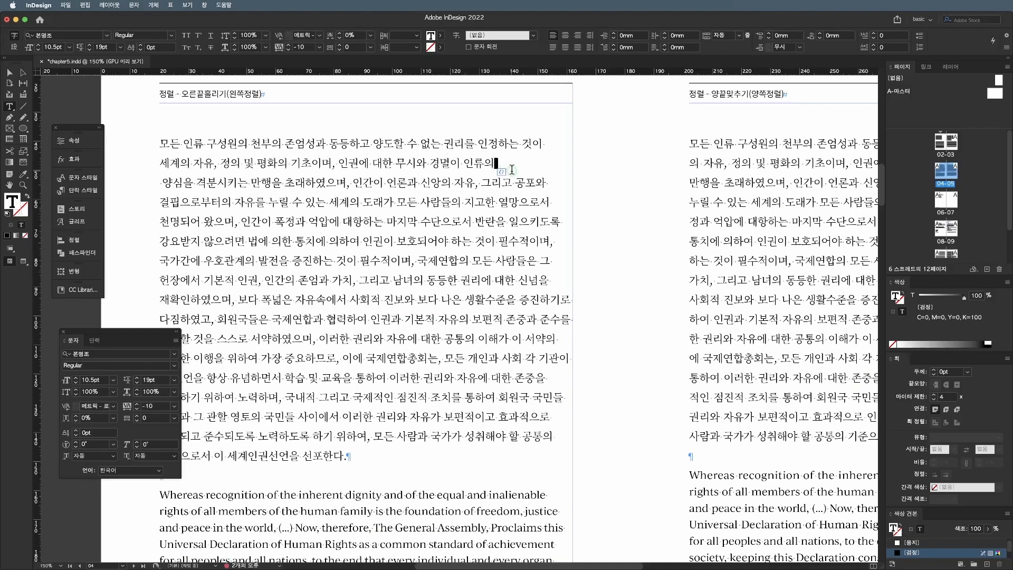
left_click_drag(477, 144, 582, 339)
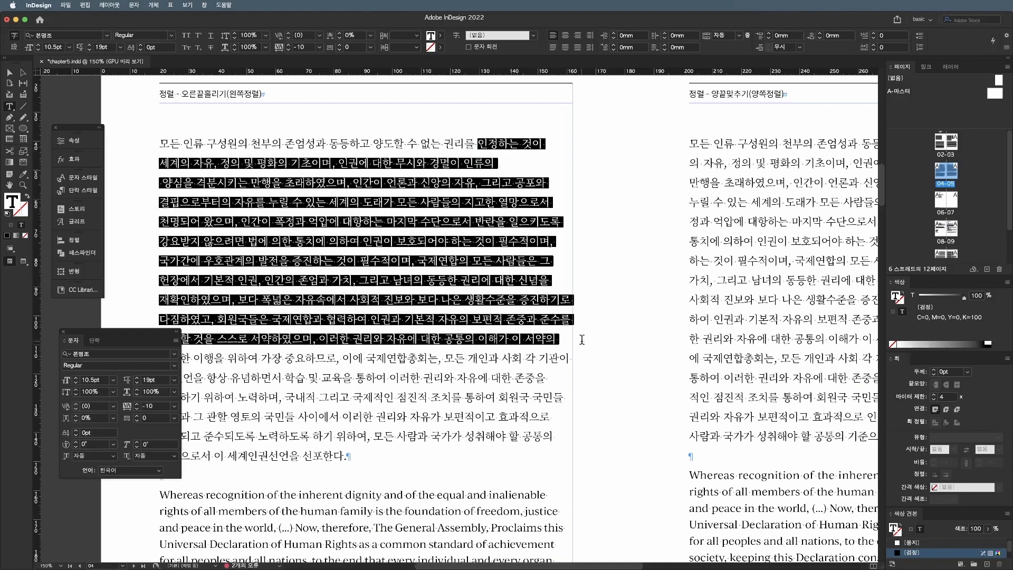
left_click_drag(499, 164, 518, 165)
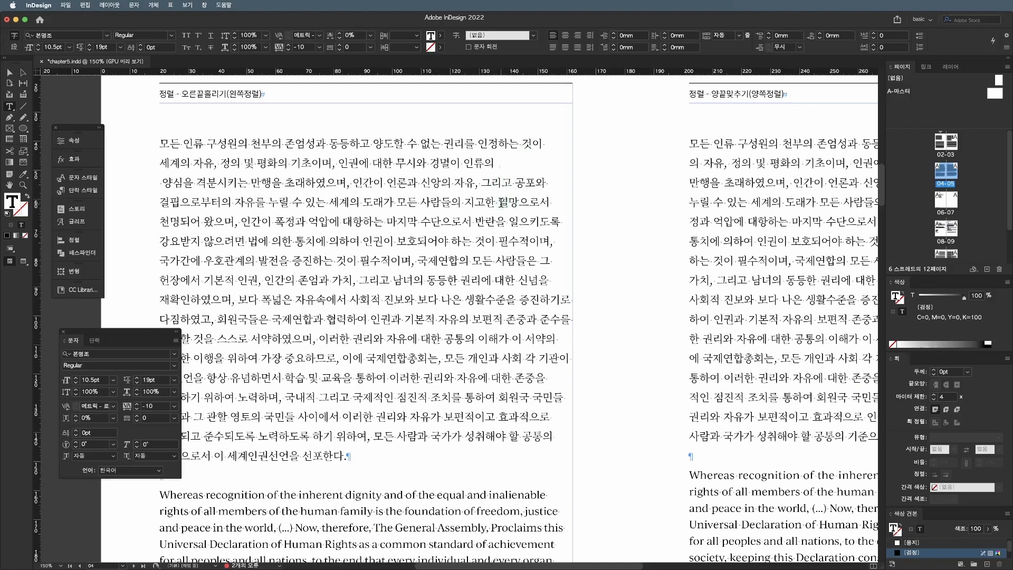
- Delete the leading space before 양심을 and remove the forced line break after 인류의
left_click(503, 202)
left_click_drag(164, 182, 158, 182)
key("BackSpace")
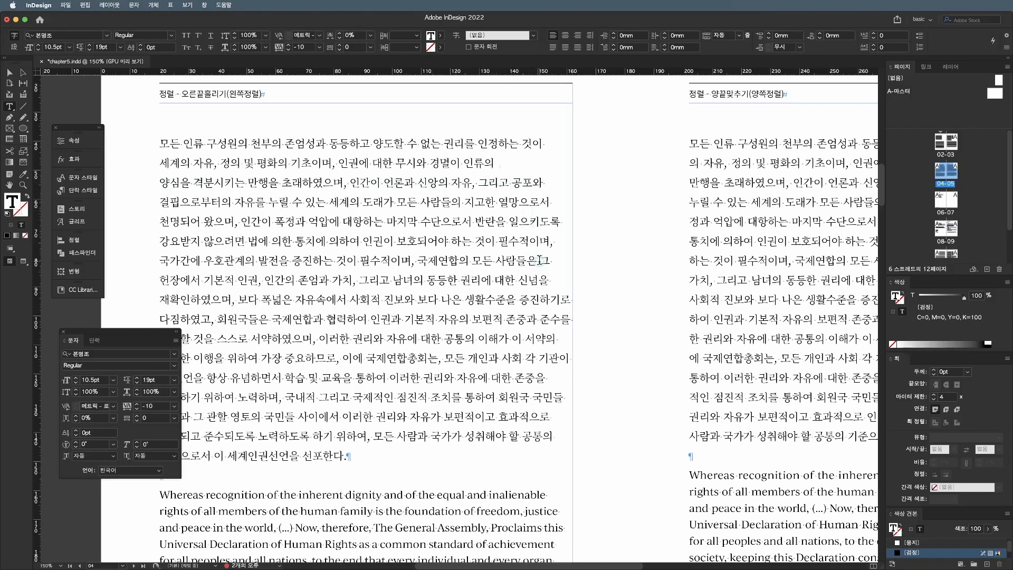
left_click_drag(538, 260, 557, 260)
left_click_drag(531, 143, 540, 177)
left_click(499, 163)
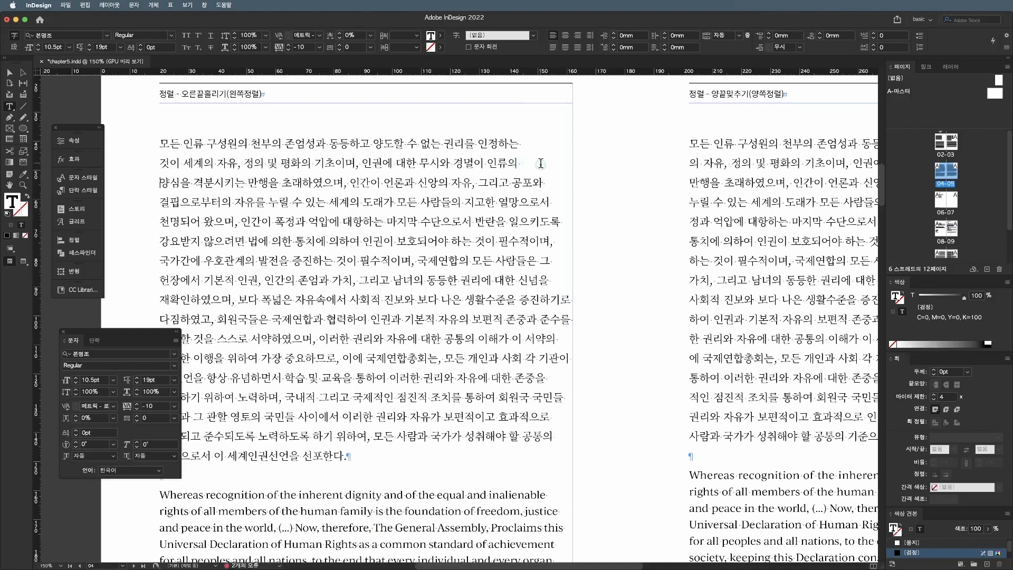
- Insert forced line breaks after 그리고 in the third line and after 인정하는 in the first line of the Korean paragraph
left_click(513, 183)
key("shift+Return")
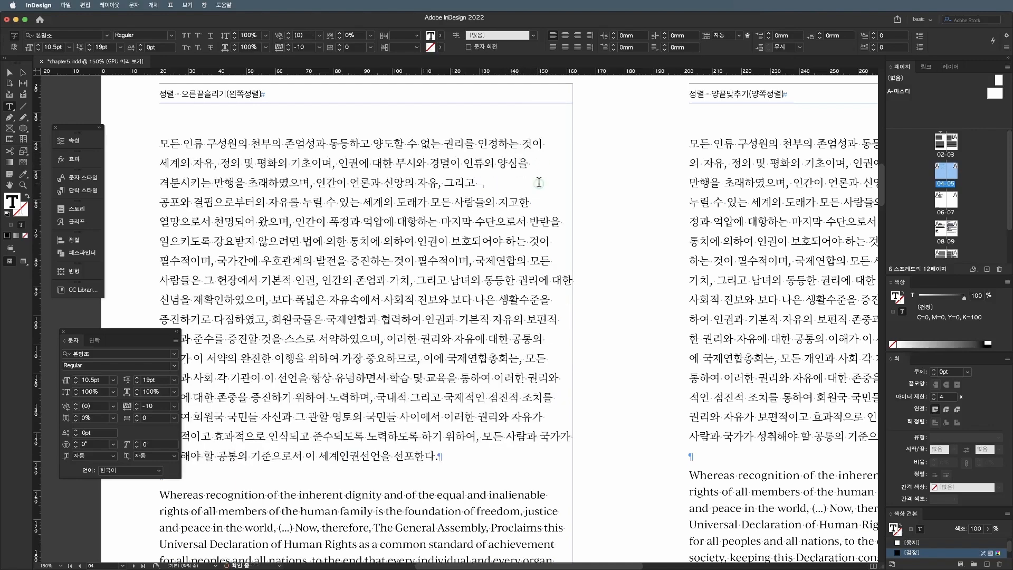
left_click(521, 144)
key("shift+Return")
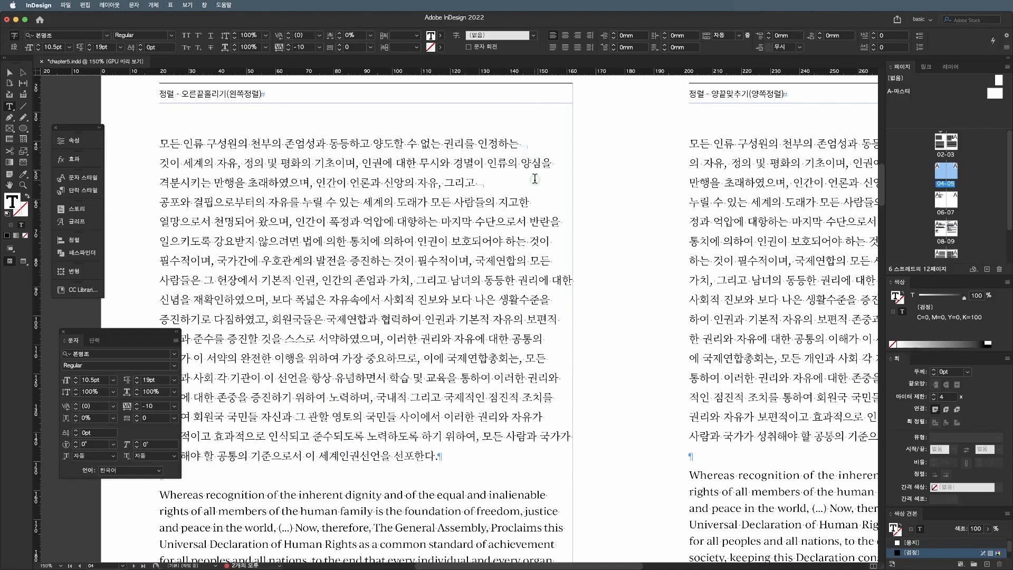
- Try a forced line break after 보호되어야 하는 in the sixth line of the Korean paragraph, then remove it
left_click(530, 241)
key("shift+Return")
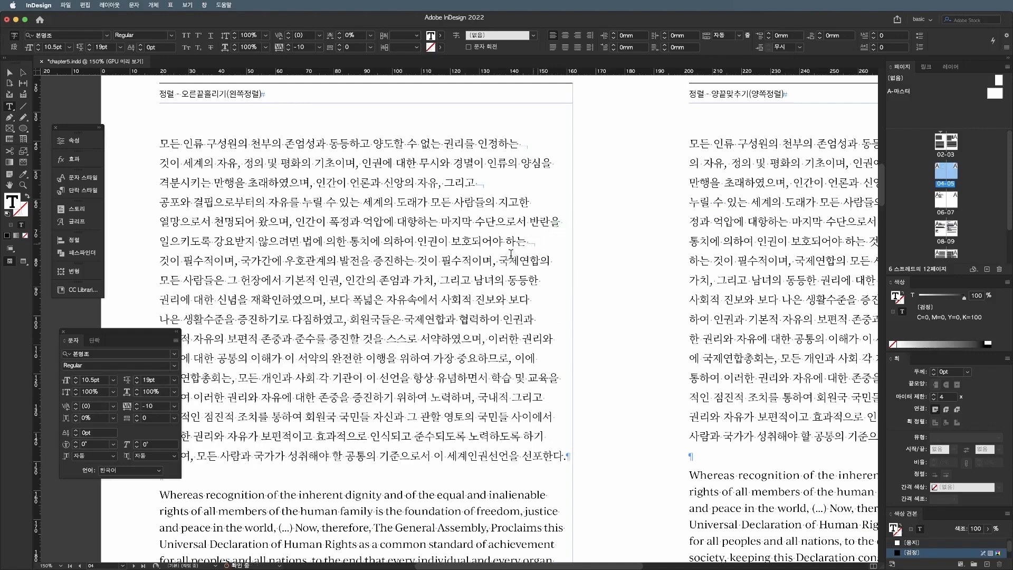
key("BackSpace")
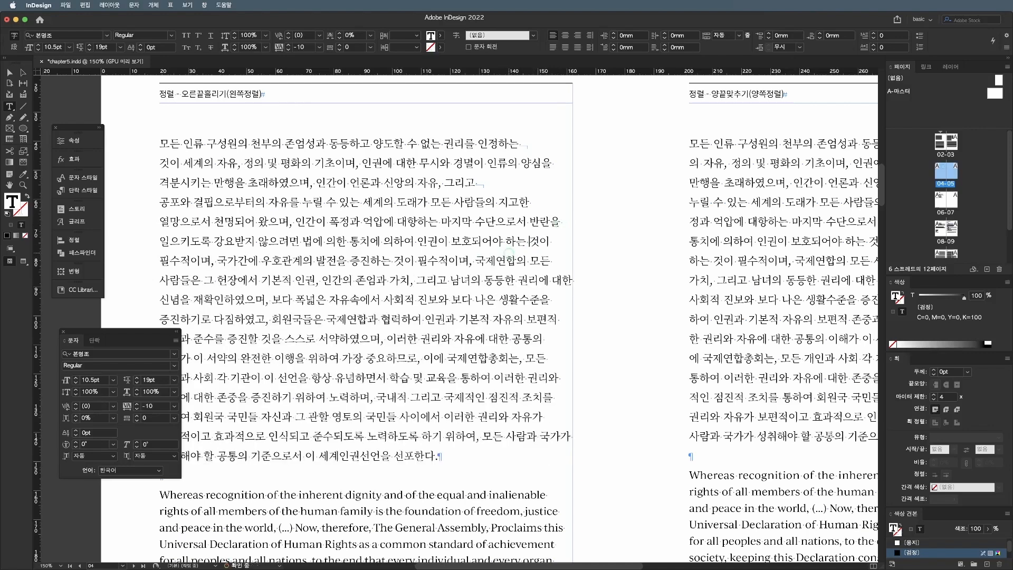
- Insert a forced line break after 국제연합총회는, in the Korean paragraph on page 4
scroll(511, 252, "left", 2)
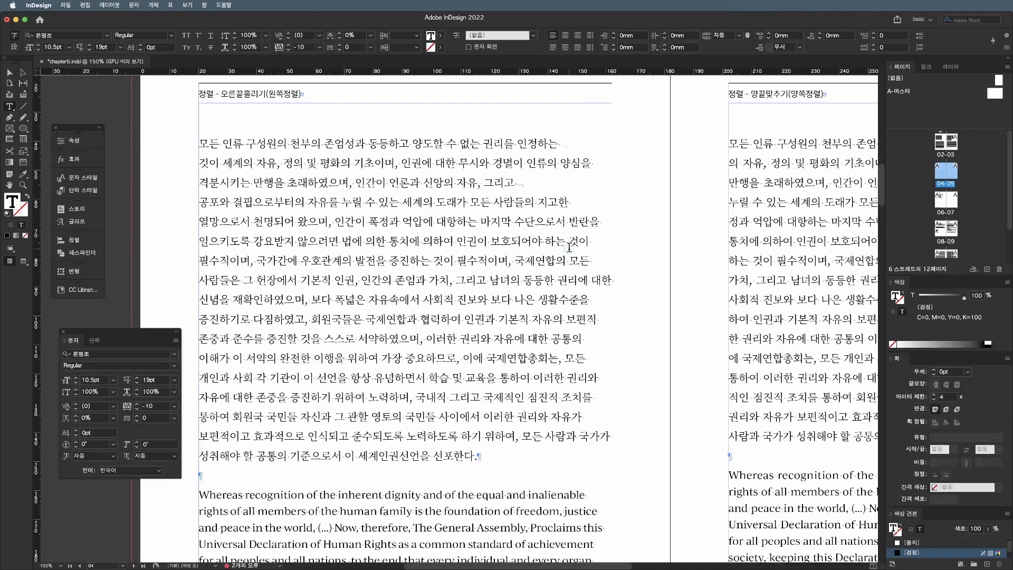
scroll(569, 248, "left", 1)
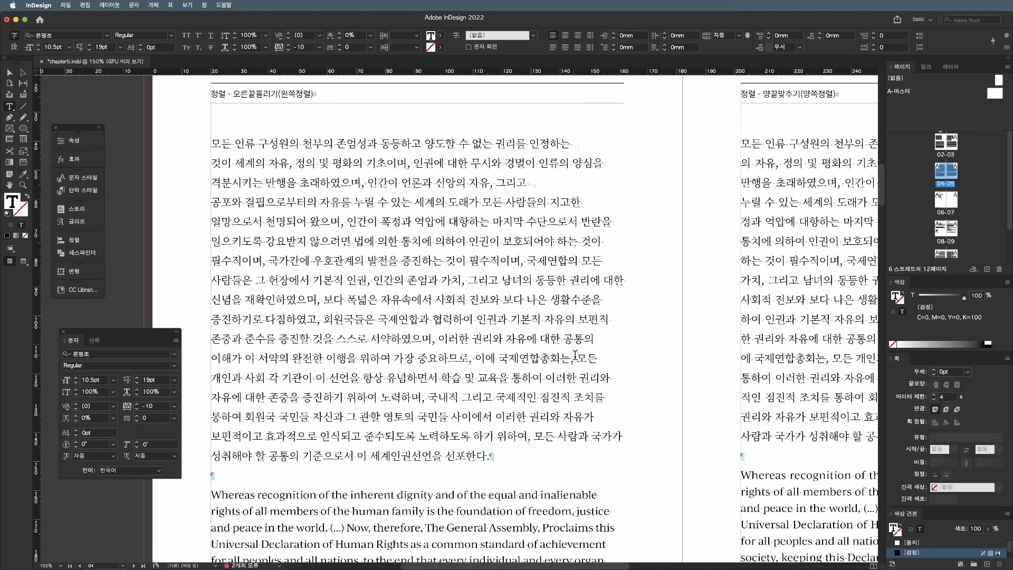
left_click(606, 337)
left_click_drag(531, 360, 574, 361)
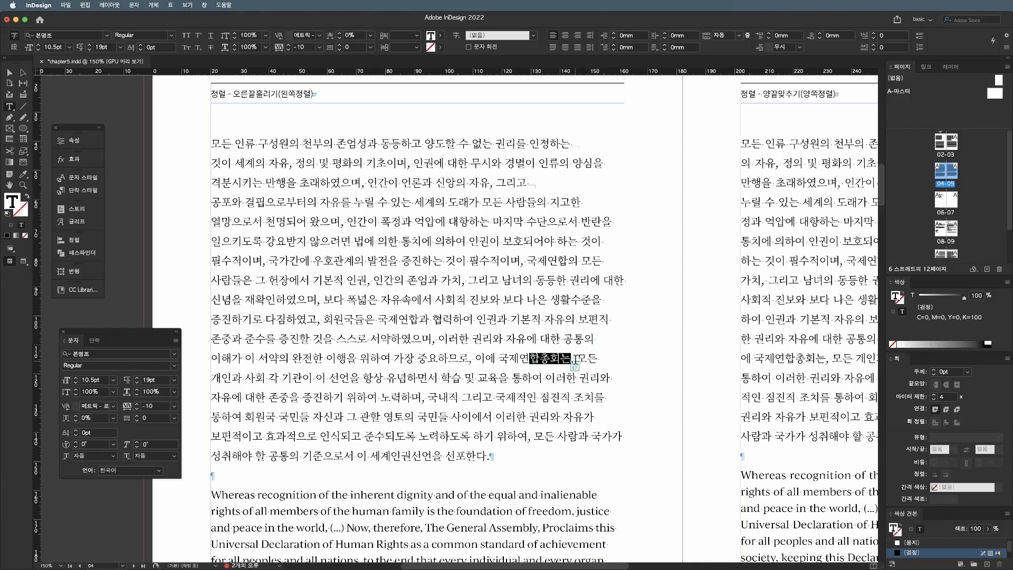
left_click(577, 360)
key("shift+Return")
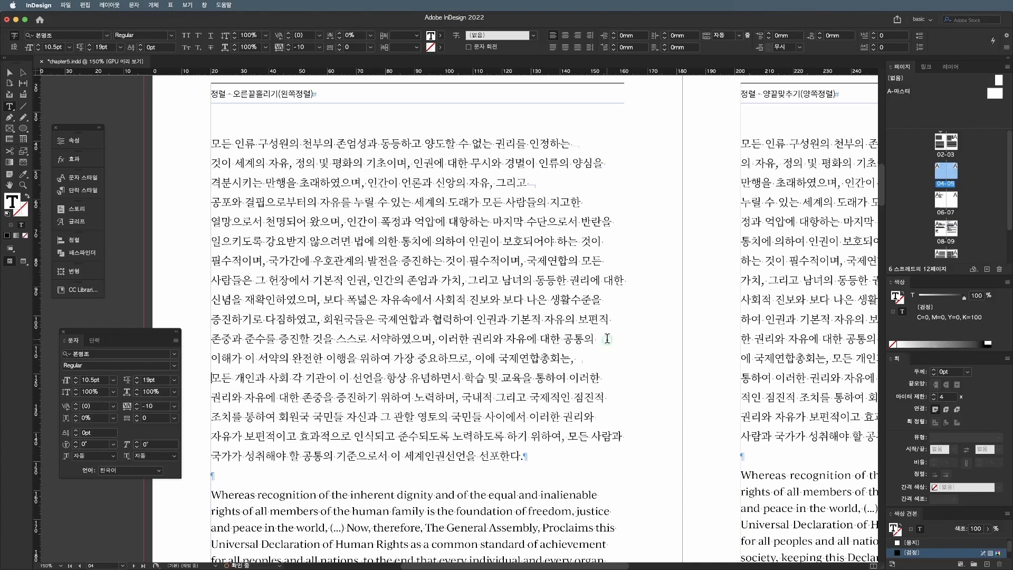
- Check the line endings of the Korean paragraph in preview, then return to normal view with hidden characters
left_click_drag(539, 438, 573, 438)
left_click(569, 436)
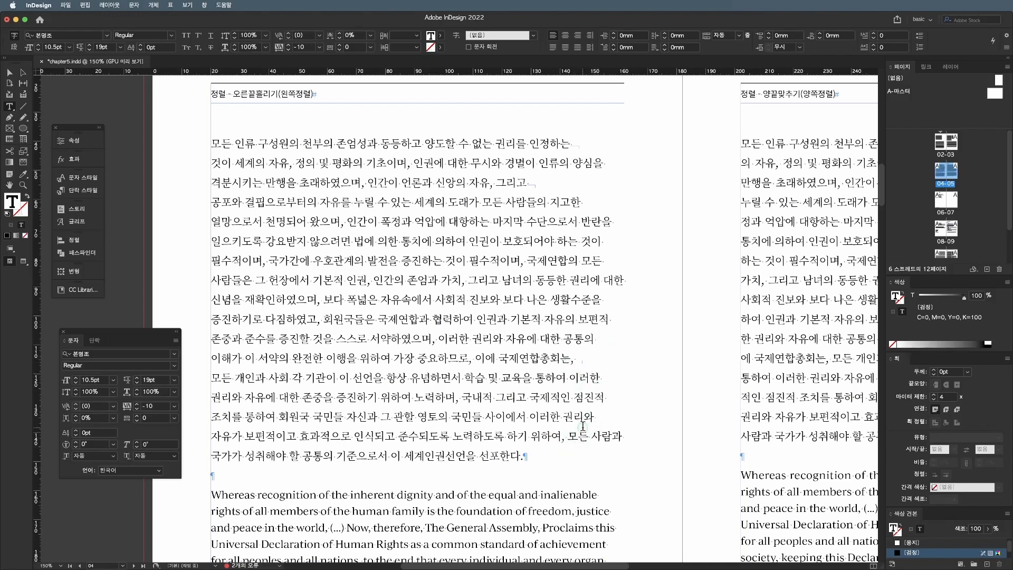
key("super+minus")
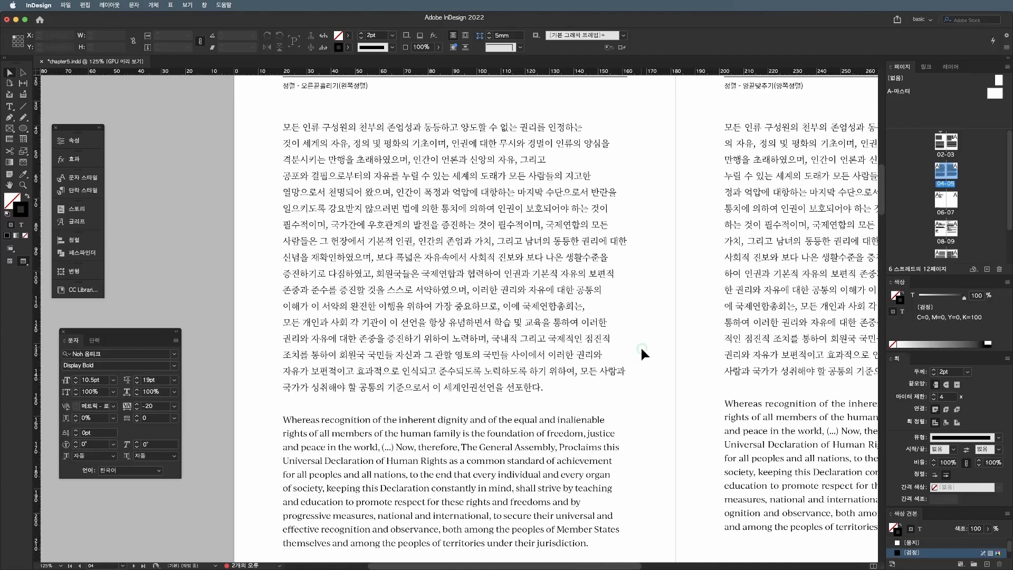
key("Escape")
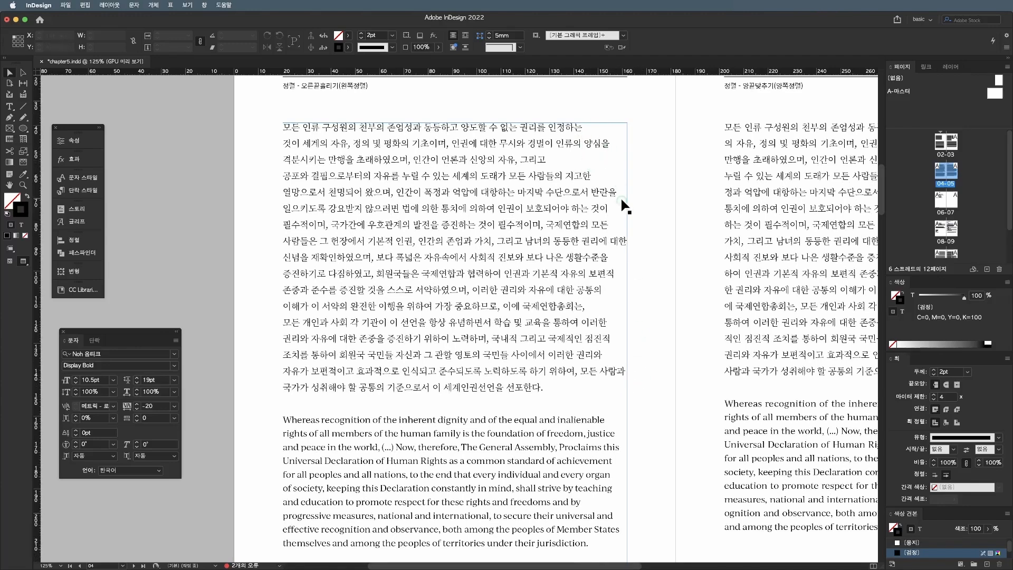
key("w")
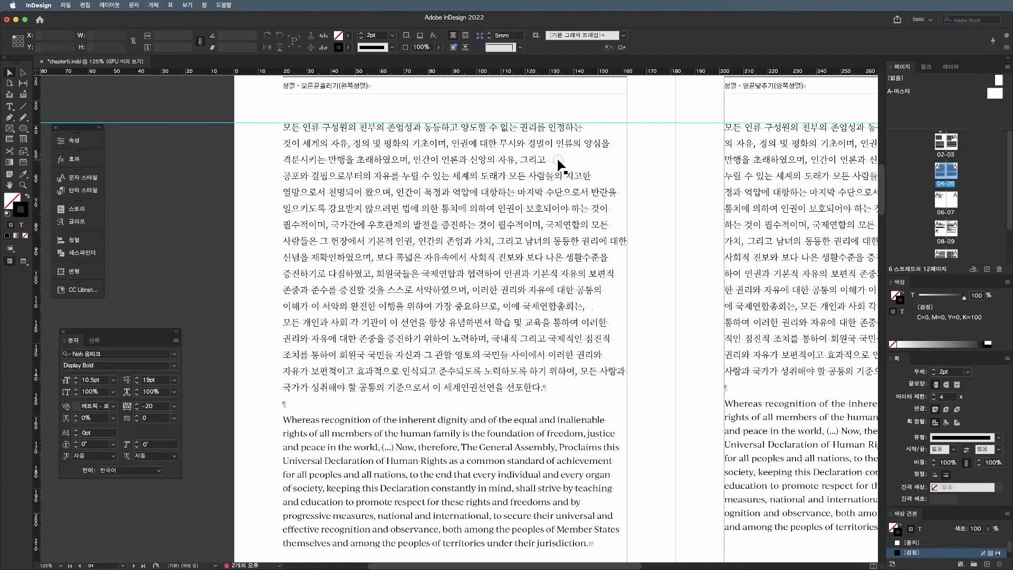
- Remove the forced line break after 그리고 in the third line of the Korean paragraph
double_click(561, 159)
key("shift+Right")
key("BackSpace")
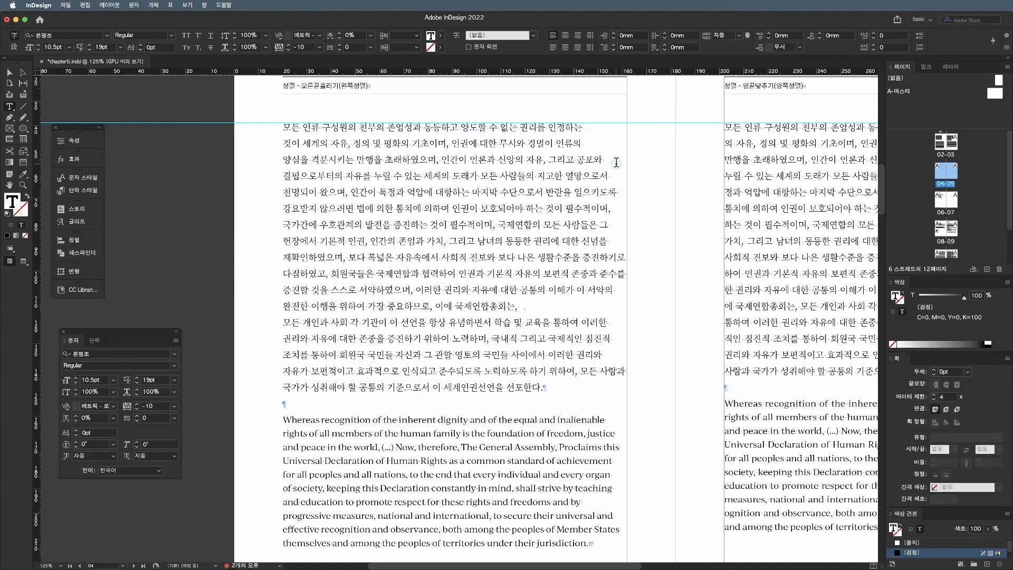
- Insert forced line breaks after 사람들은, 존중과 and 이해가 in the Korean paragraph on page 4
left_click(603, 224)
key("shift+Return")
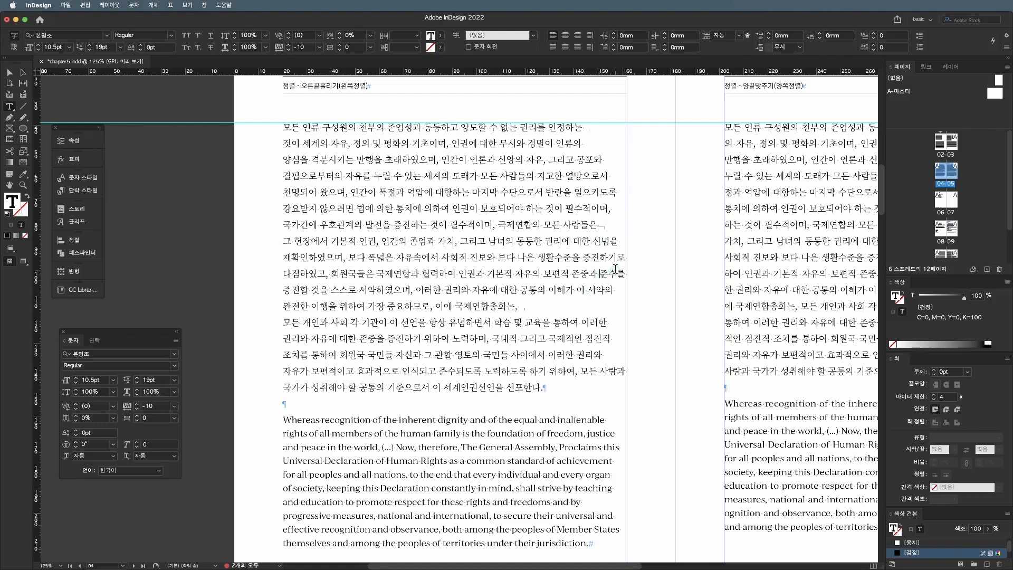
key("shift+Return")
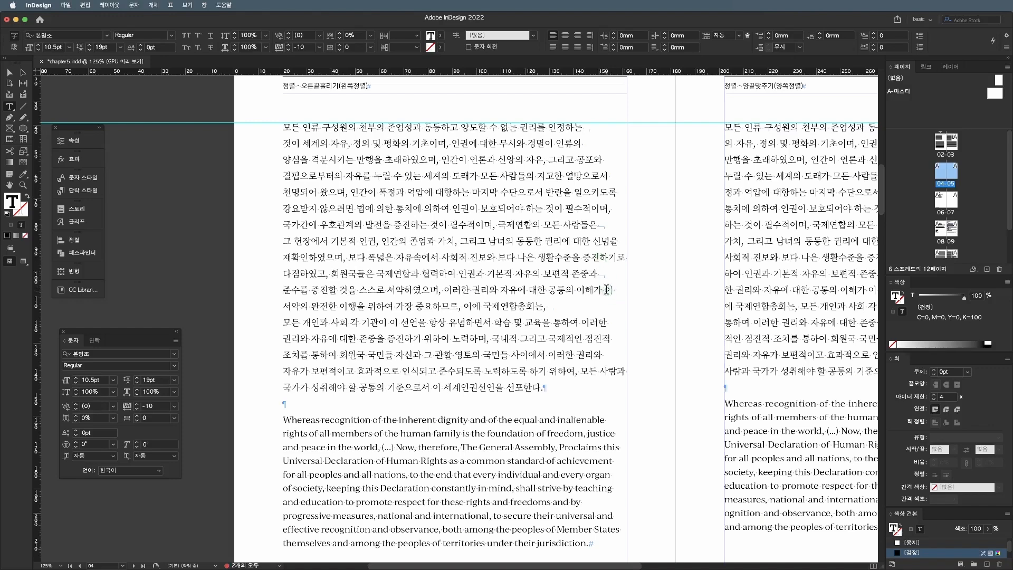
left_click(606, 289)
key("shift+Return")
- Insert a forced line break after 양심을 in the Korean paragraph and switch back to preview
scroll(567, 308, "down", 1)
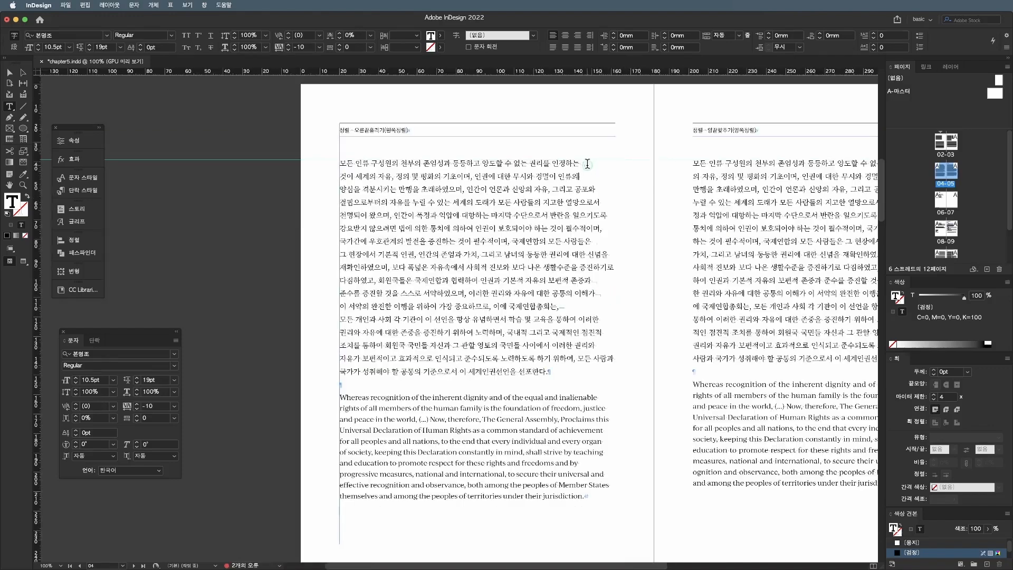
left_click(585, 163)
left_click(599, 175)
left_click(363, 188)
key("shift+Return")
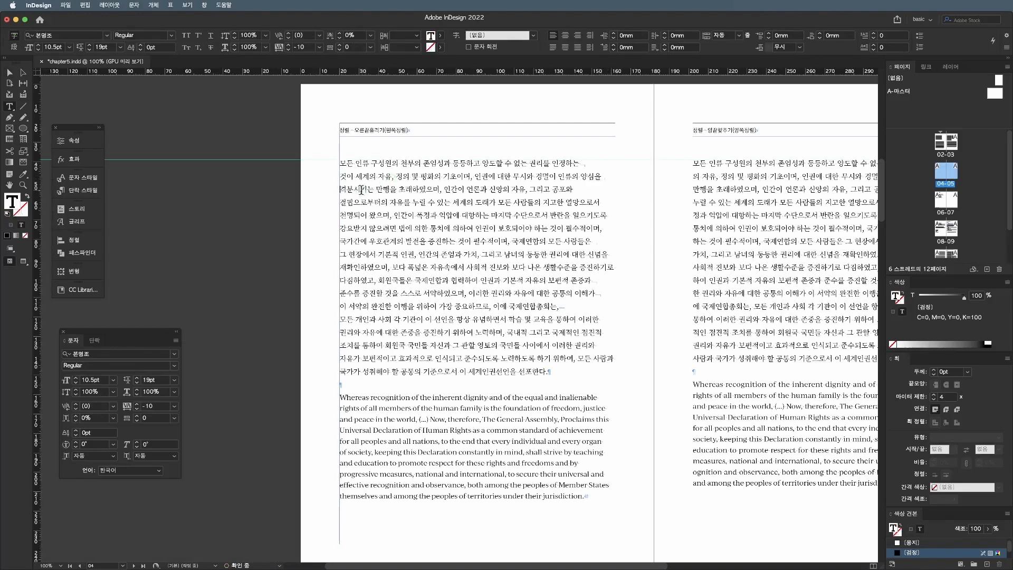
key("Escape")
left_click(631, 204)
key("w")
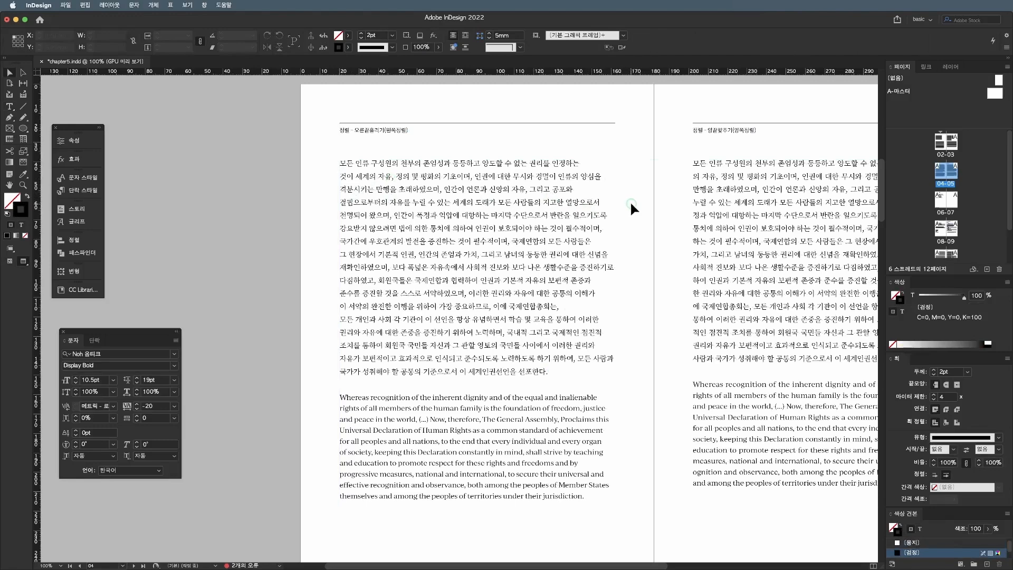
- Insert forced line breaks after "Proclaims" and after "shall strive" in the English paragraph on page 4
scroll(631, 204, "right", 1)
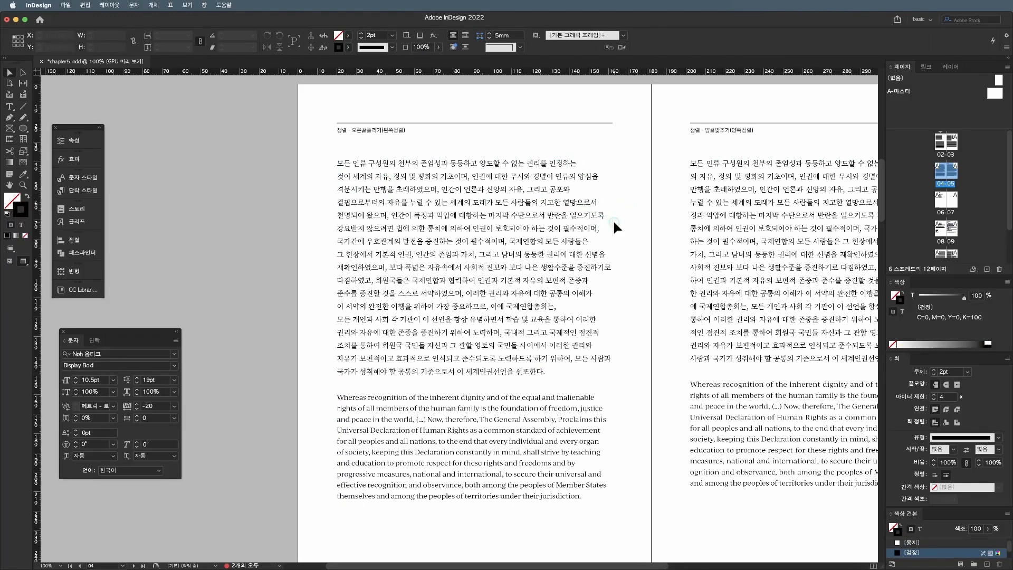
scroll(609, 219, "right", 1)
scroll(609, 335, "down", 3)
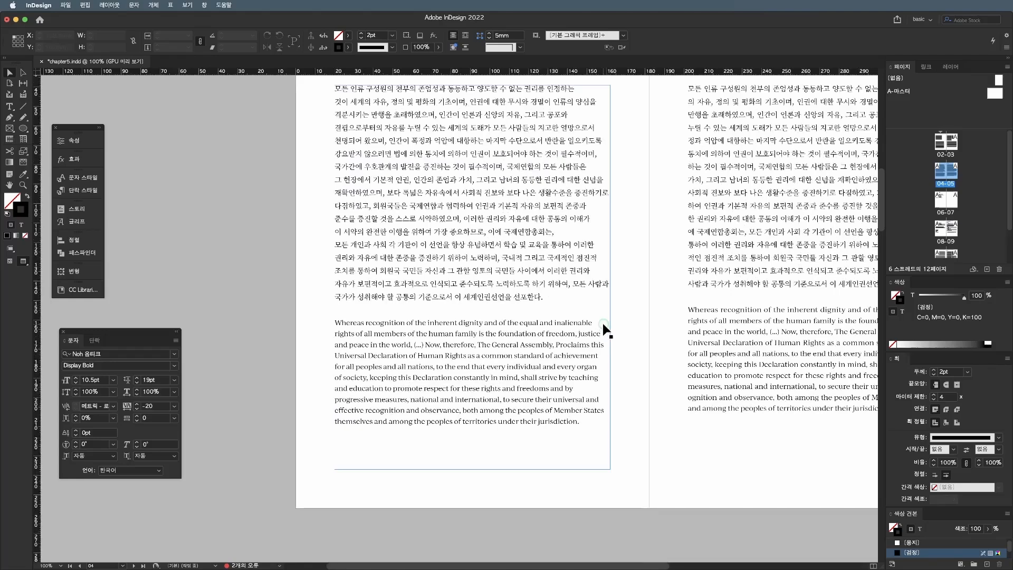
double_click(578, 334)
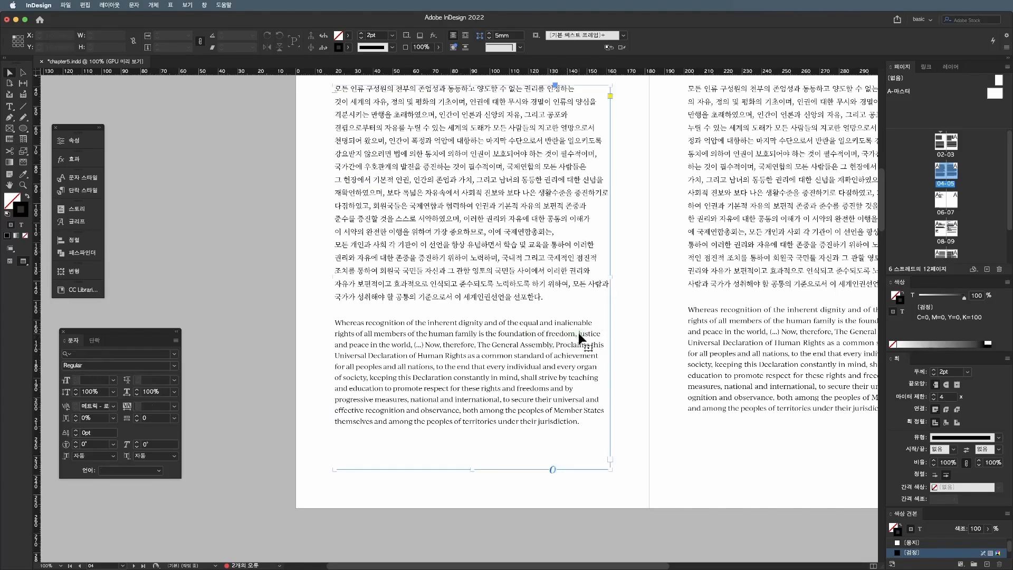
left_click(592, 344)
key("shift+Return")
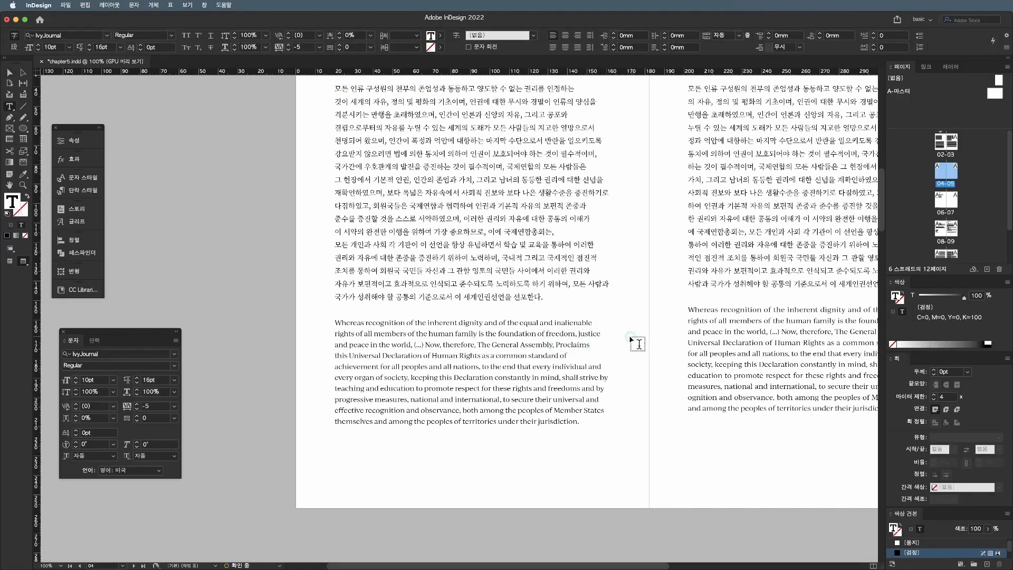
left_click(600, 349)
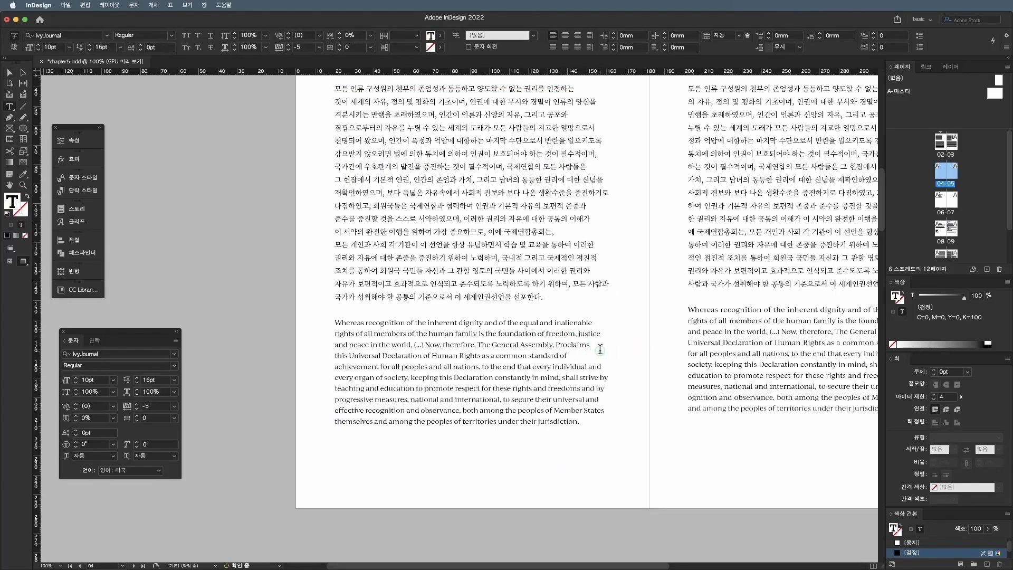
left_click(600, 376)
key("shift+Return")
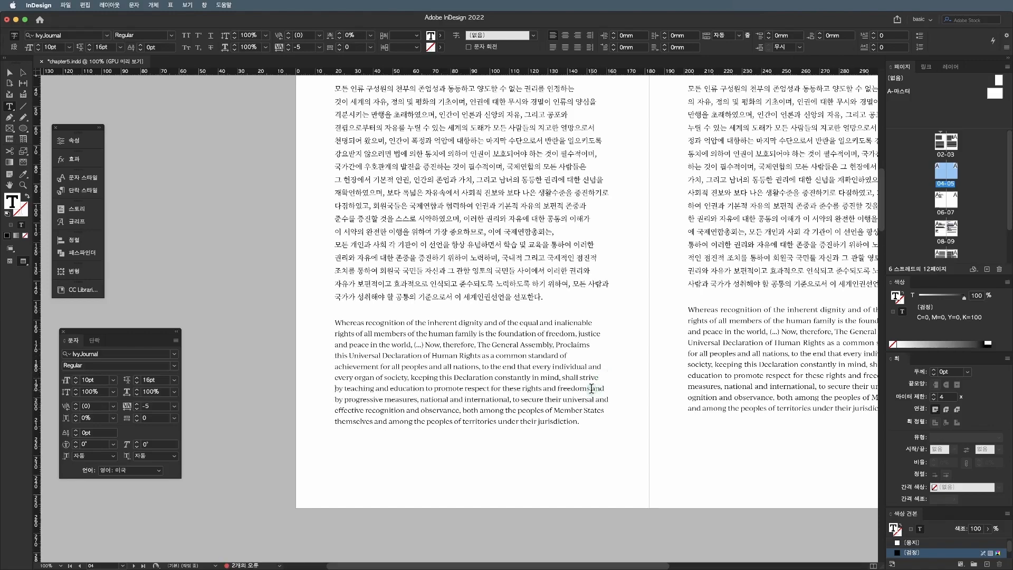
- Insert a forced line break after "freedoms" in the English paragraph on page 4 and deselect the text frame
left_click_drag(592, 388, 610, 401)
left_click(592, 388)
key("shift+Return")
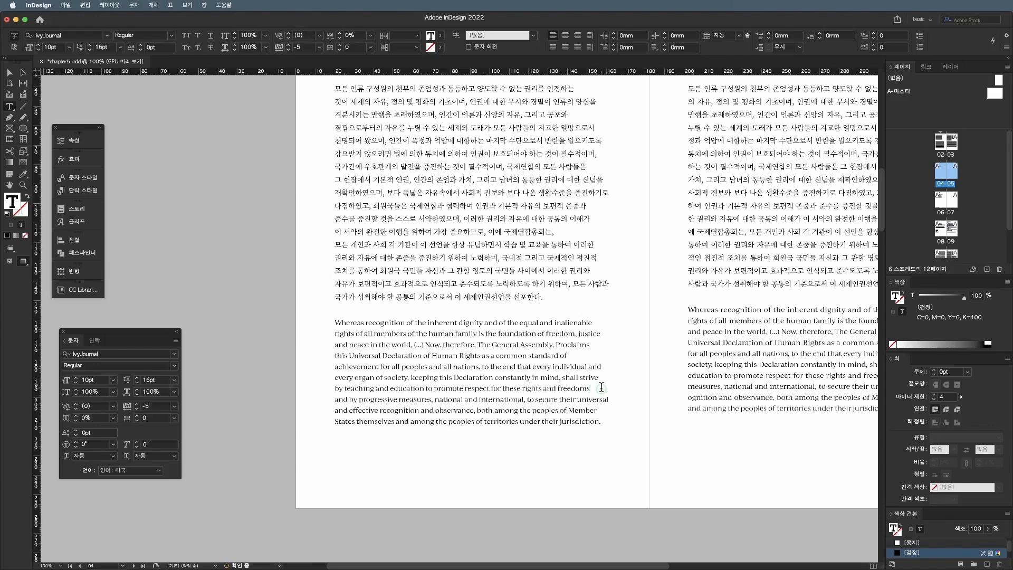
key("Escape")
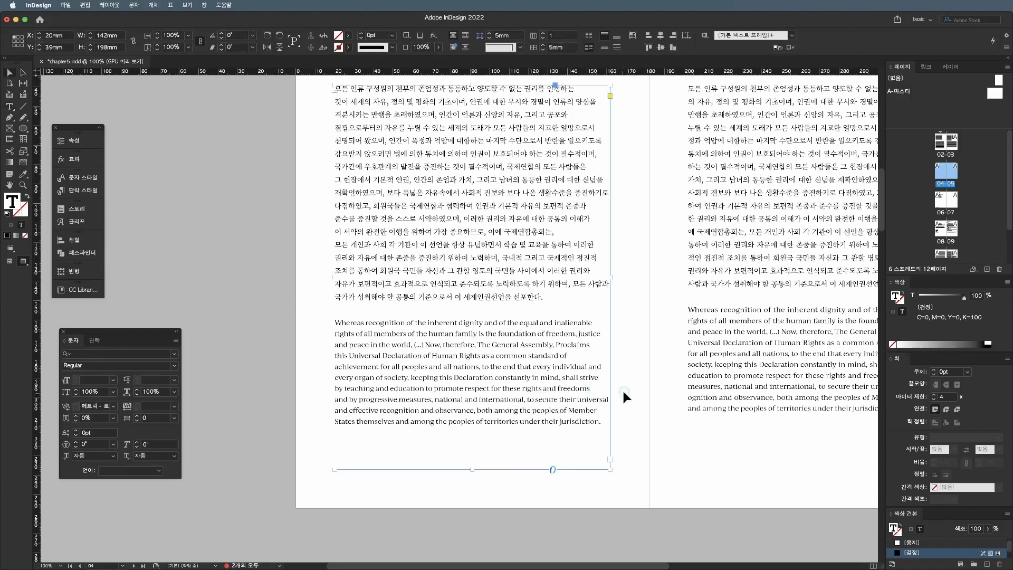
left_click(632, 382)
- Set the tracking of the first line of the Korean paragraph on page 5 to -30
scroll(628, 393, "right", 8)
scroll(628, 393, "up", 2)
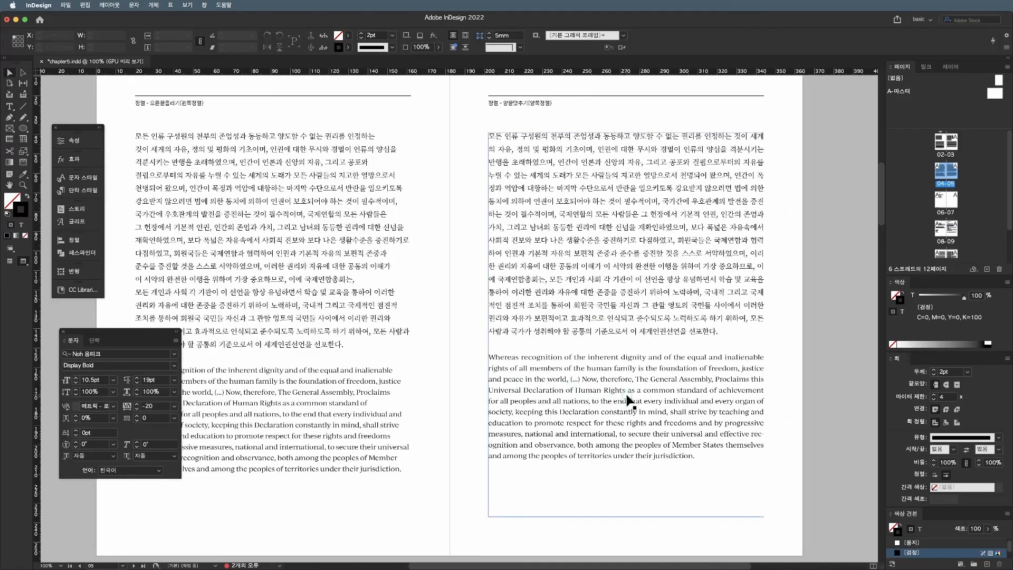
triple_click(752, 137)
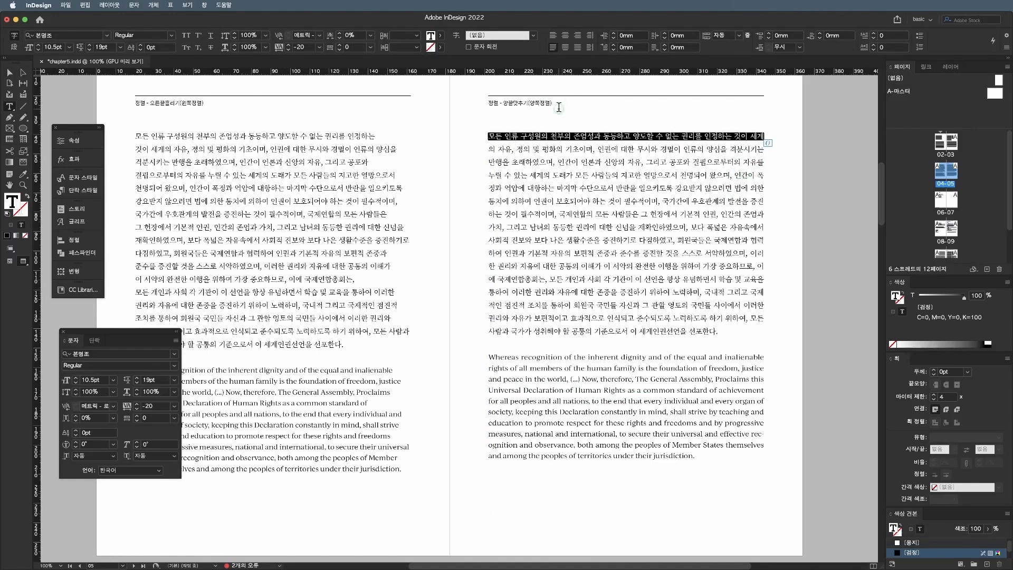
left_click(289, 49)
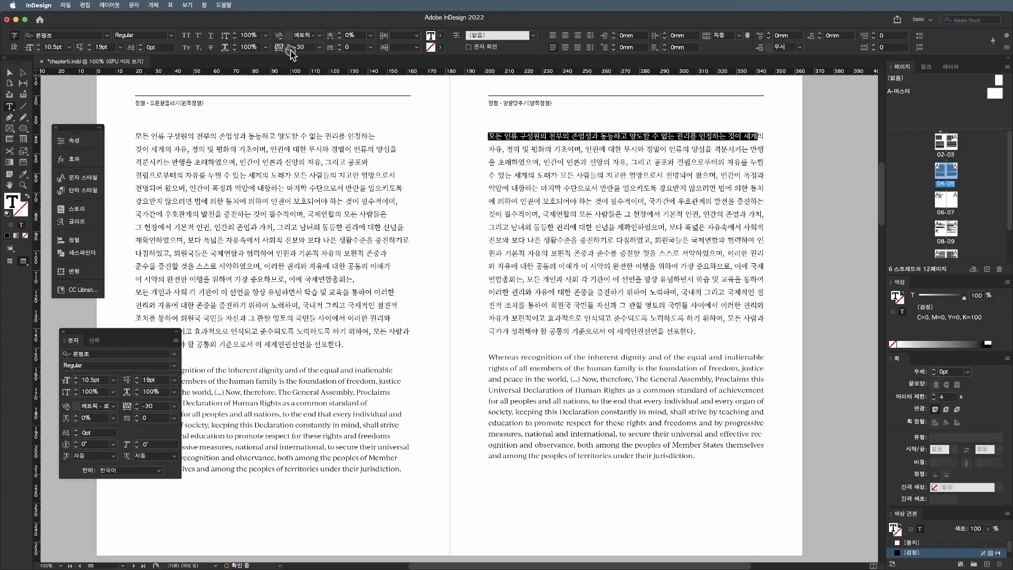
left_click(593, 136)
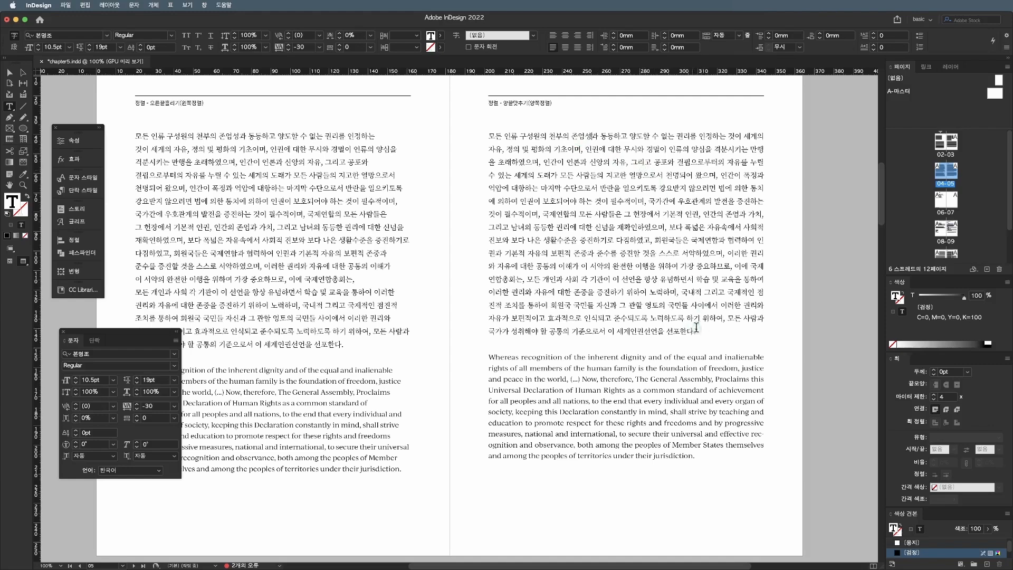
- Set the justification word spacing of page 5's Korean paragraph to 90% desired and 110% maximum
left_click_drag(696, 331, 506, 137)
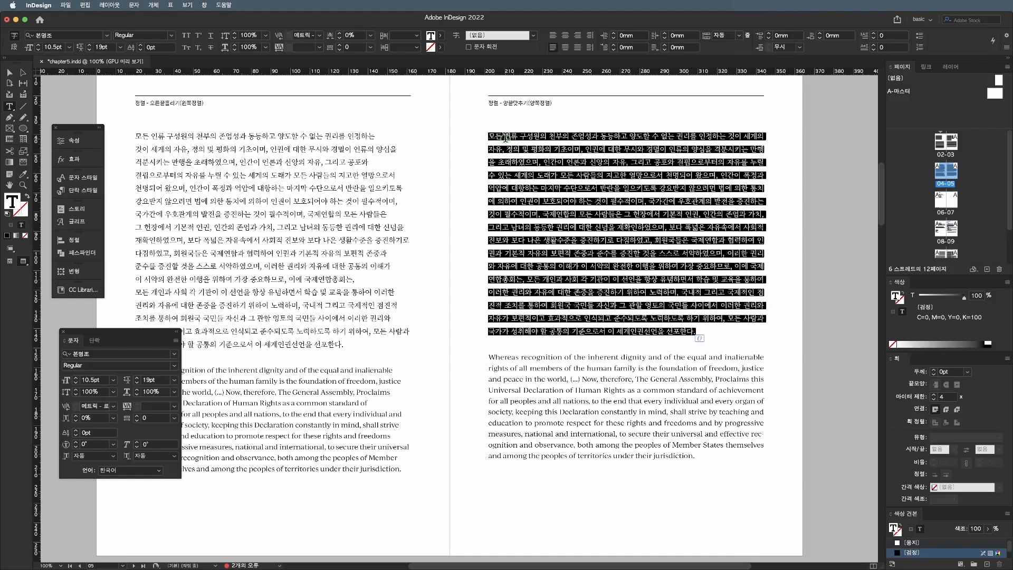
key("super+alt+shift+j")
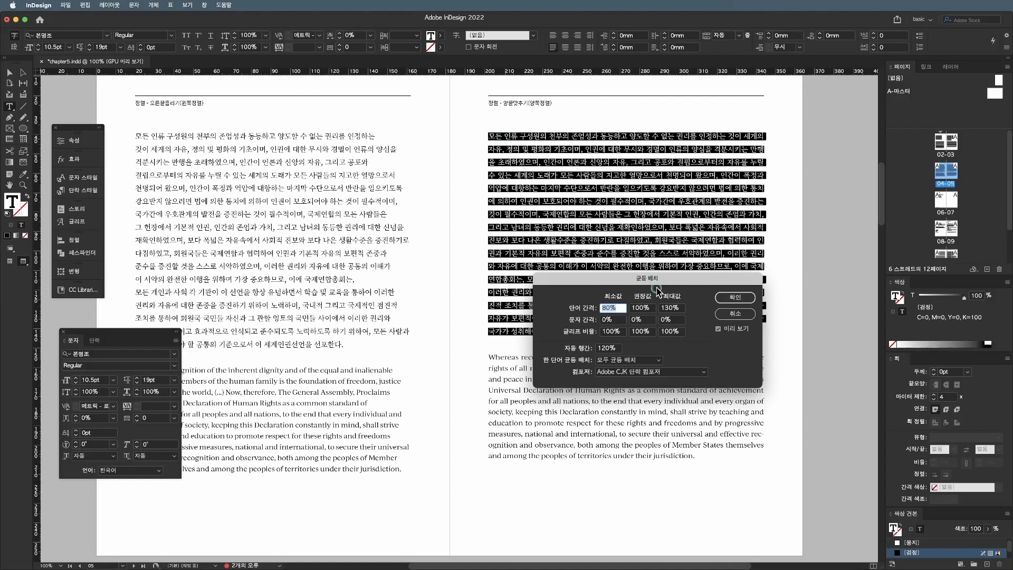
left_click_drag(665, 304, 668, 305)
type("1")
key("Tab")
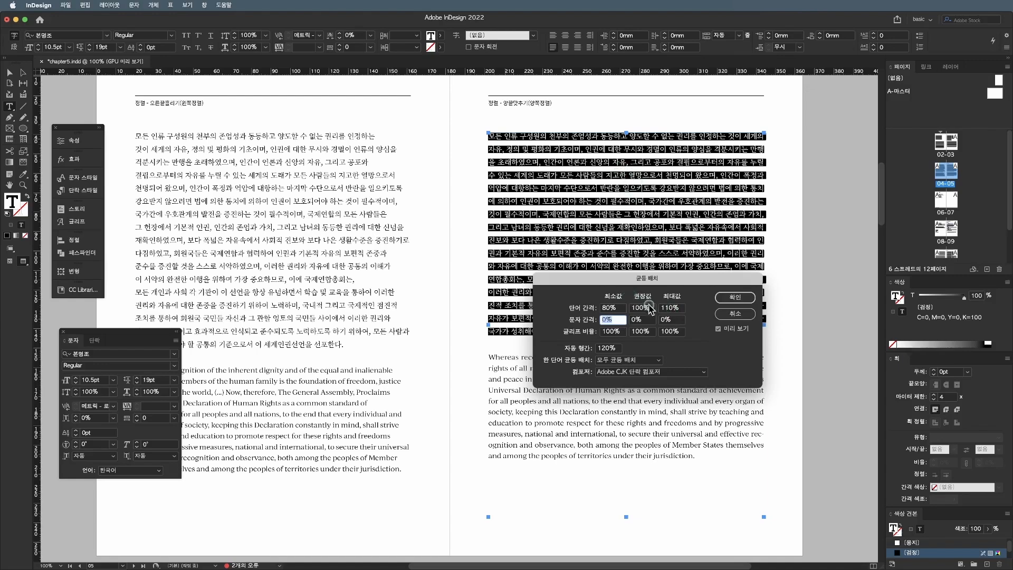
left_click(631, 308)
type("90")
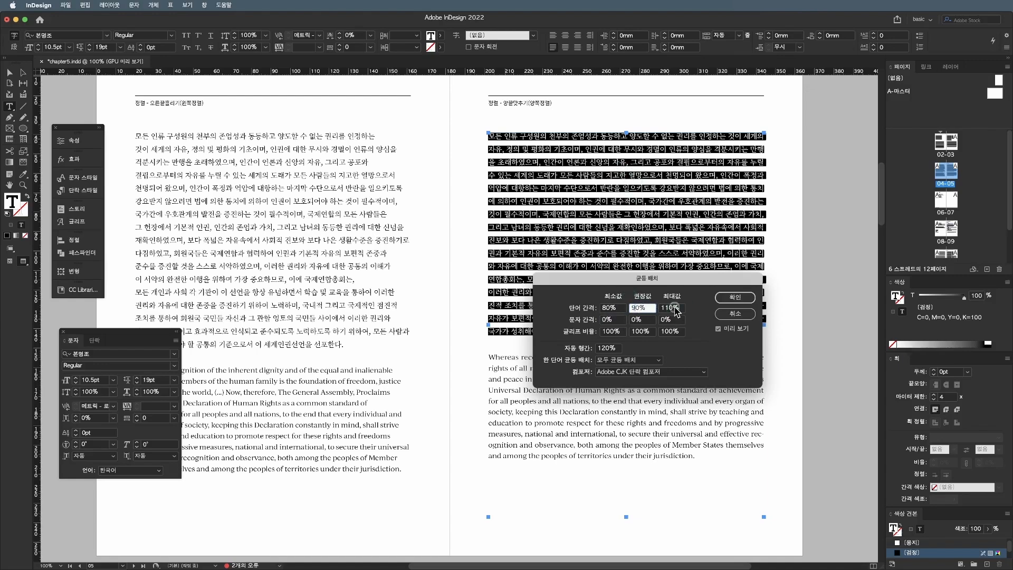
left_click(671, 307)
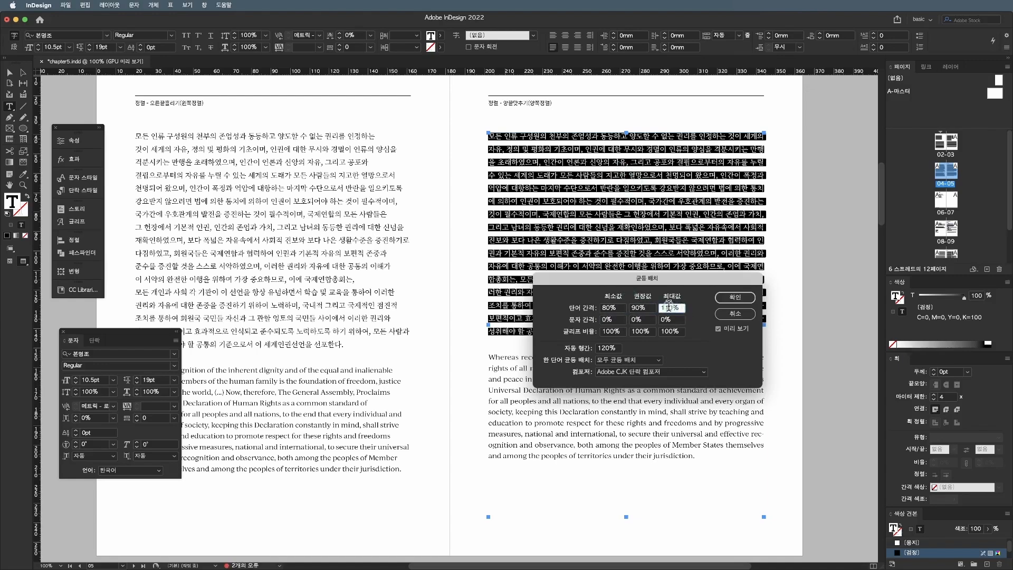
left_click(732, 297)
key("Escape")
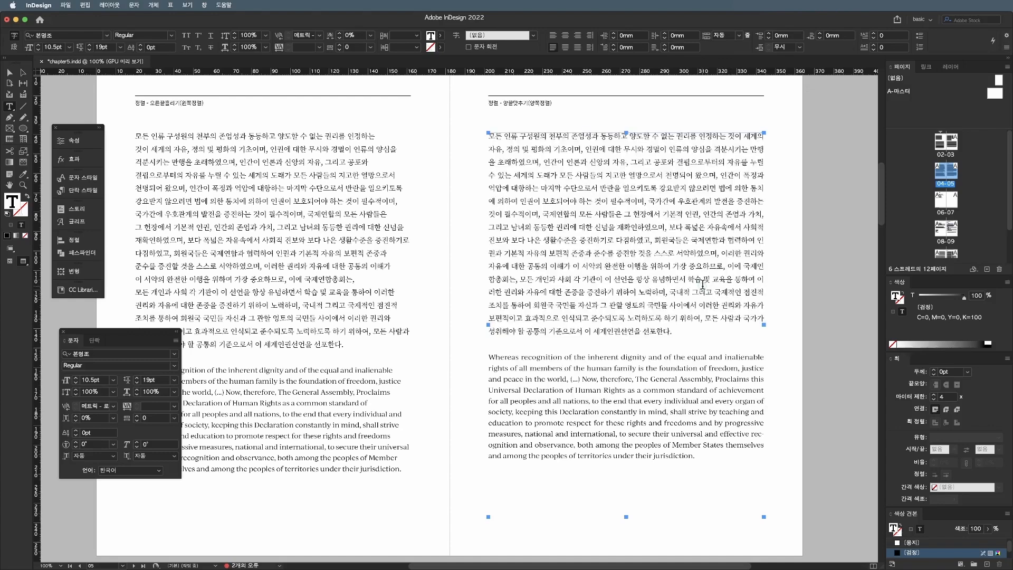
left_click(805, 262)
key("w")
key("w")
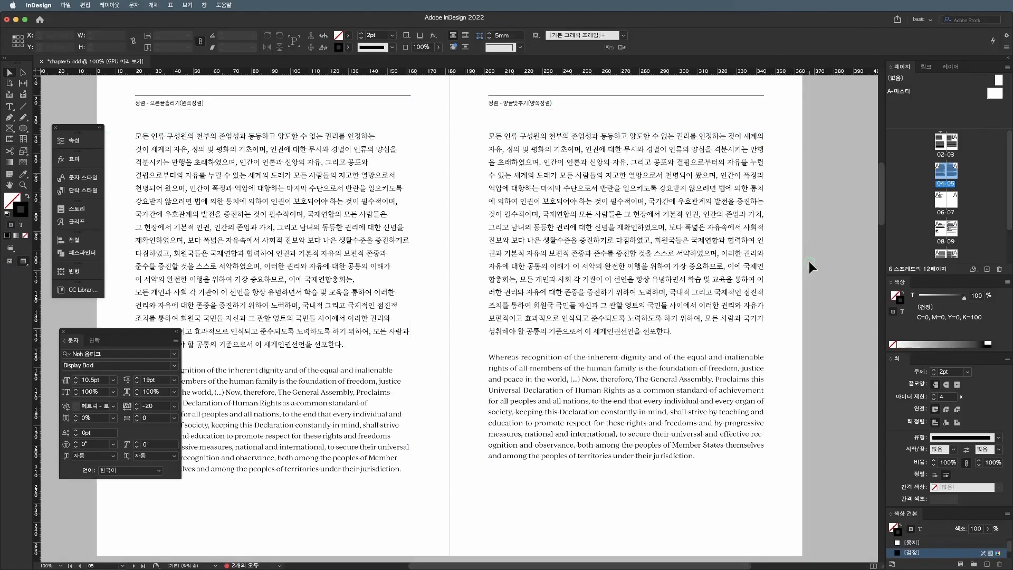
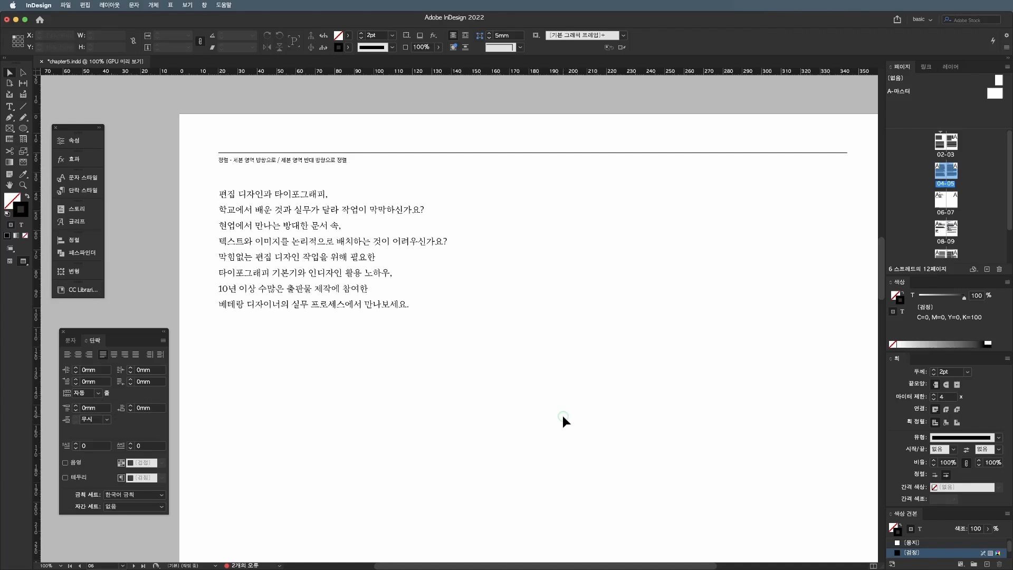
- Display the whole 06-07 spread outside preview mode, with its frames and hidden characters showing
scroll(563, 415, "down", 2)
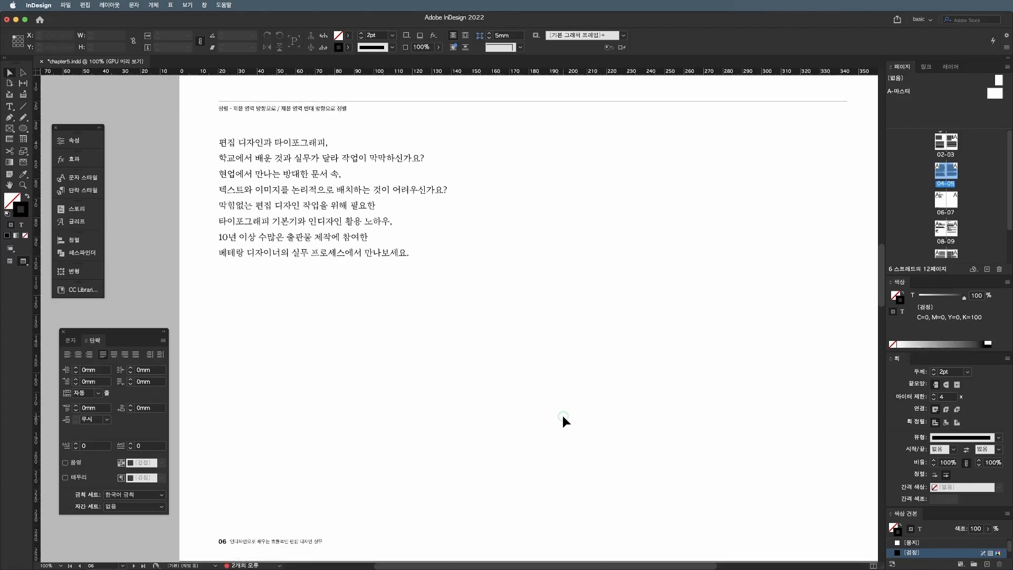
key("super+minus")
key("super+minus")
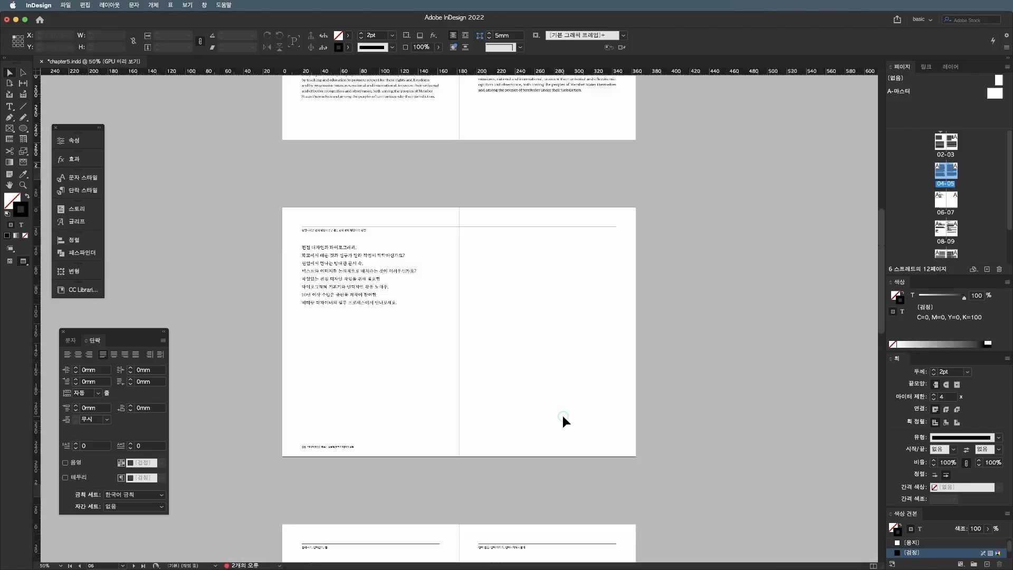
key("super+equal")
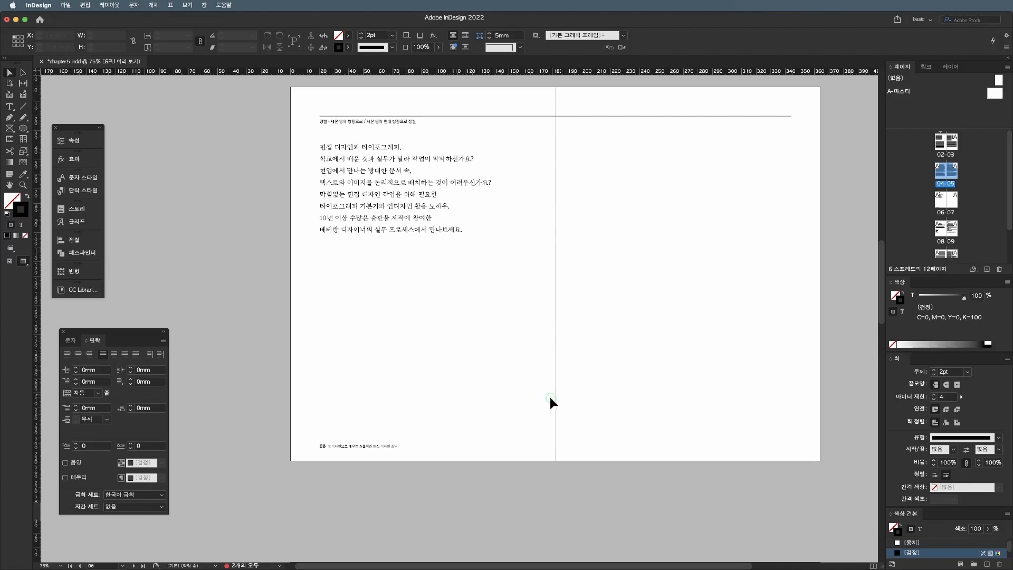
key("w")
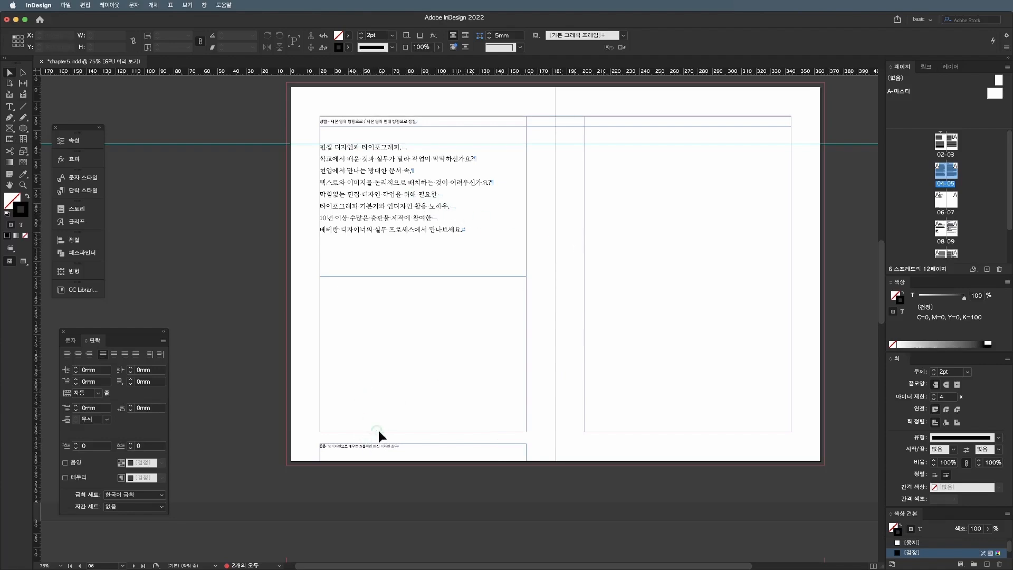
left_click(444, 441)
left_click(577, 379)
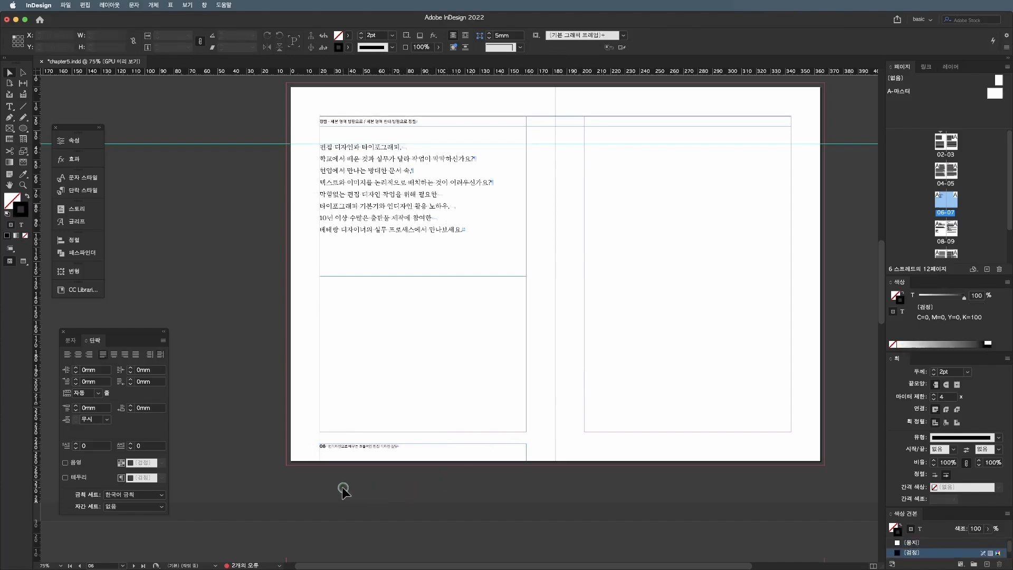
- Replace the page number in page 6's footer with a current page number marker
double_click(334, 452)
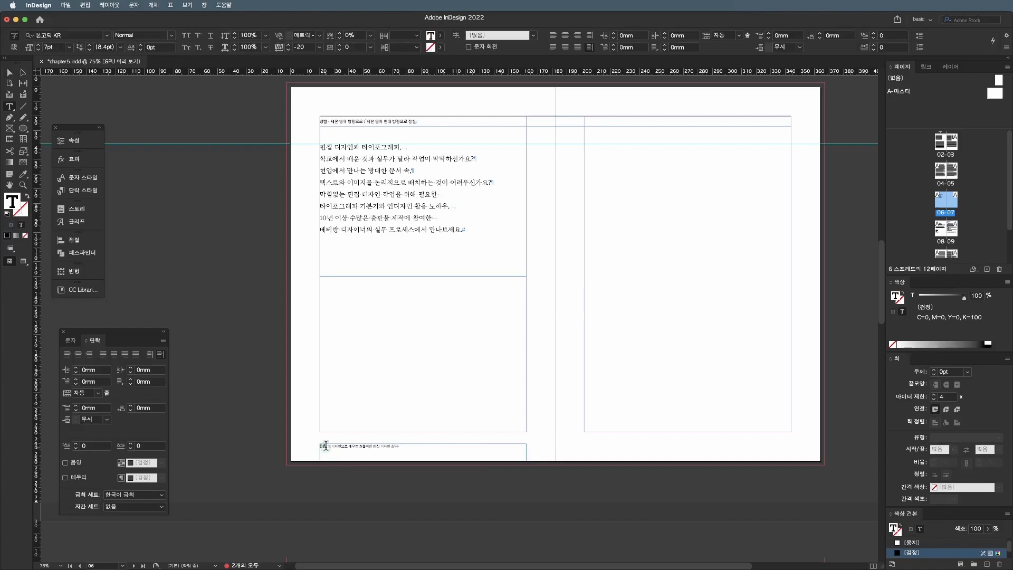
left_click_drag(326, 447, 310, 450)
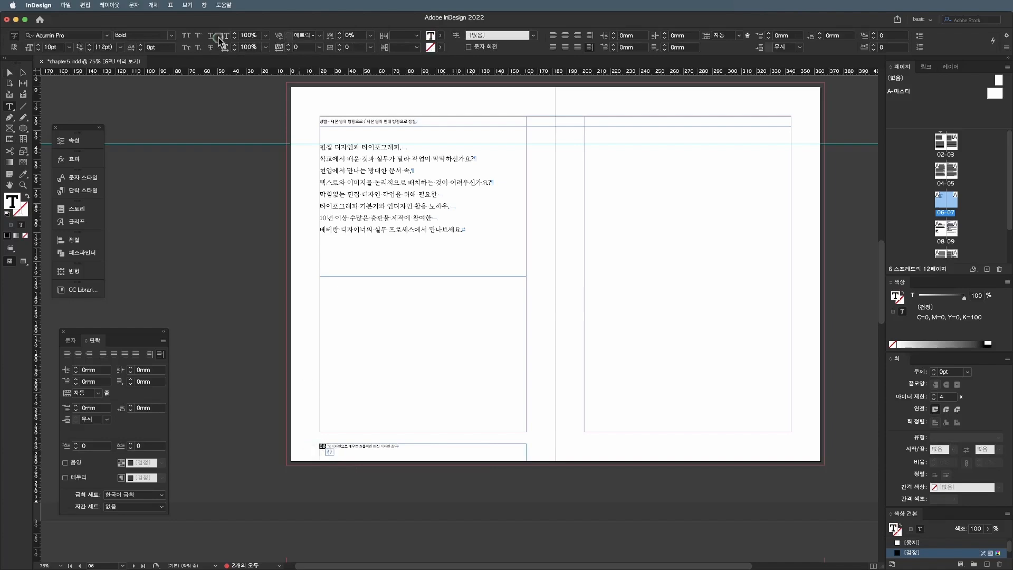
left_click(134, 6)
mouse_move(230, 355)
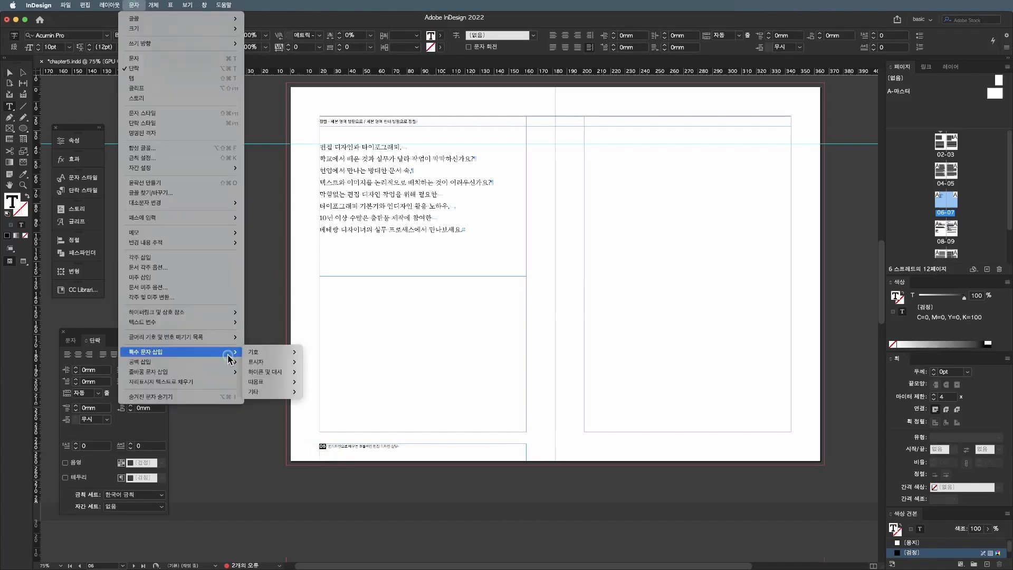
mouse_move(270, 362)
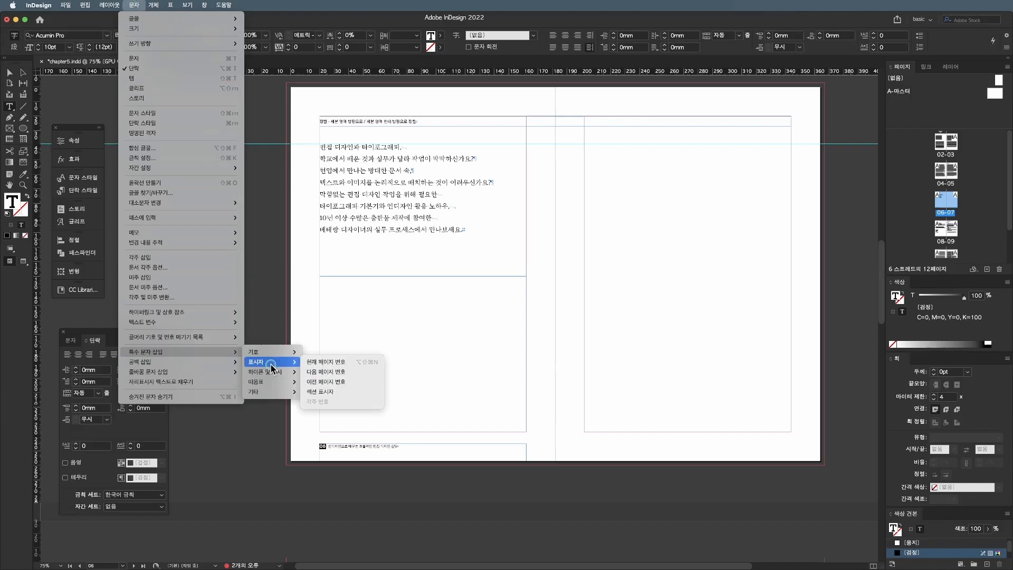
left_click(347, 360)
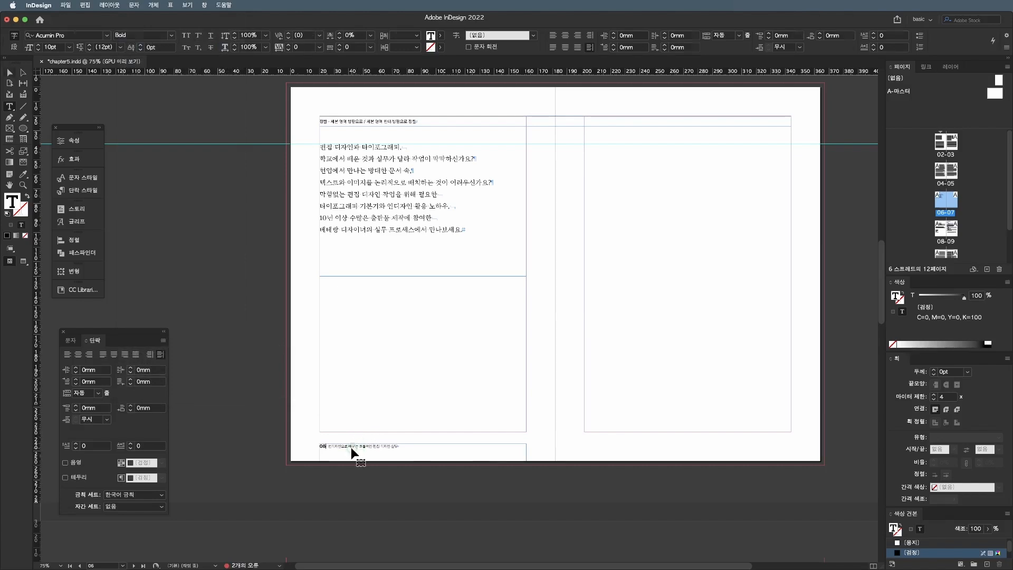
key("Escape")
- Align page 6's body text and footer away from the spine and copy both frames onto page 7
left_click(387, 203)
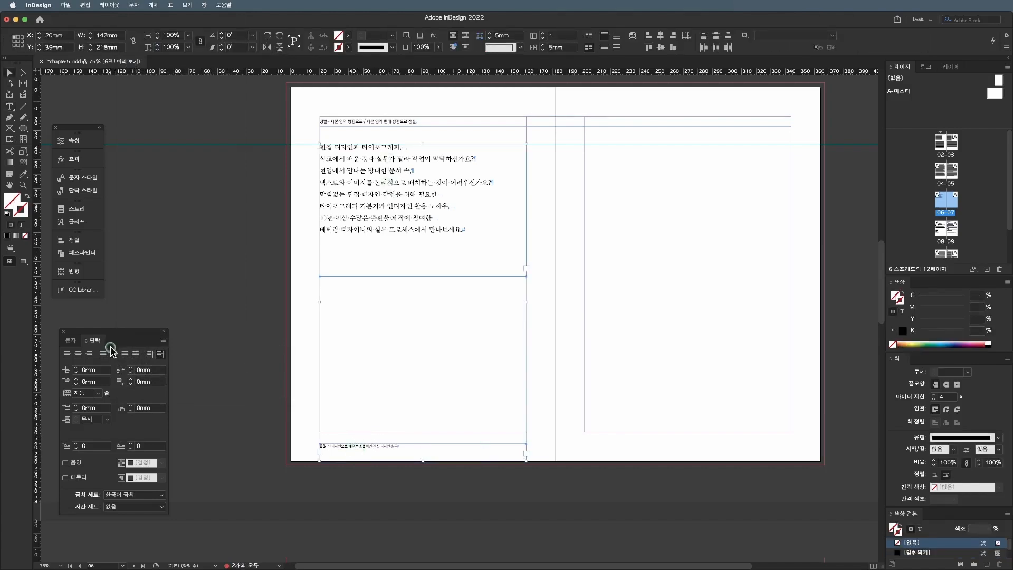
left_click(160, 355)
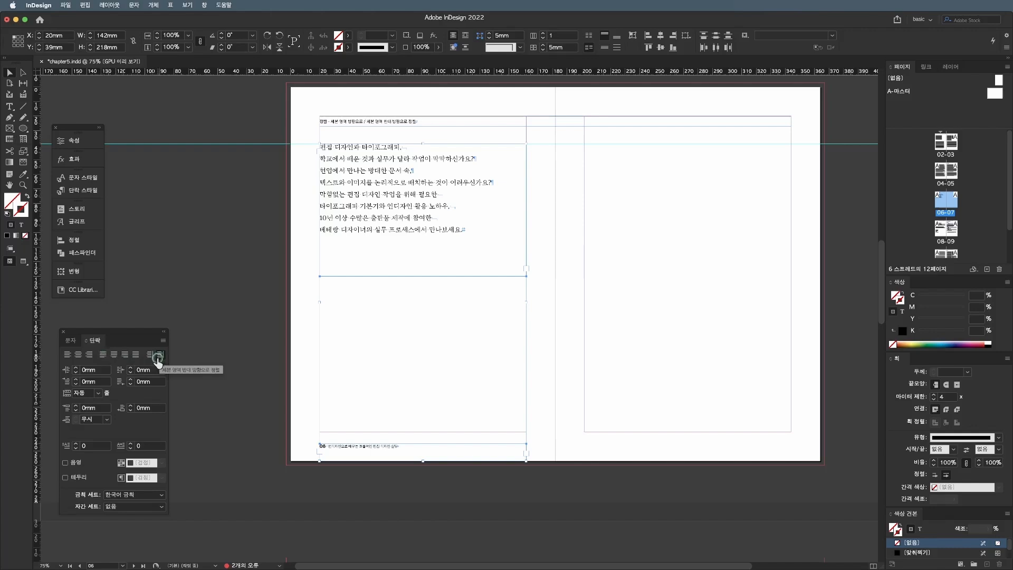
left_click_drag(333, 224, 596, 208)
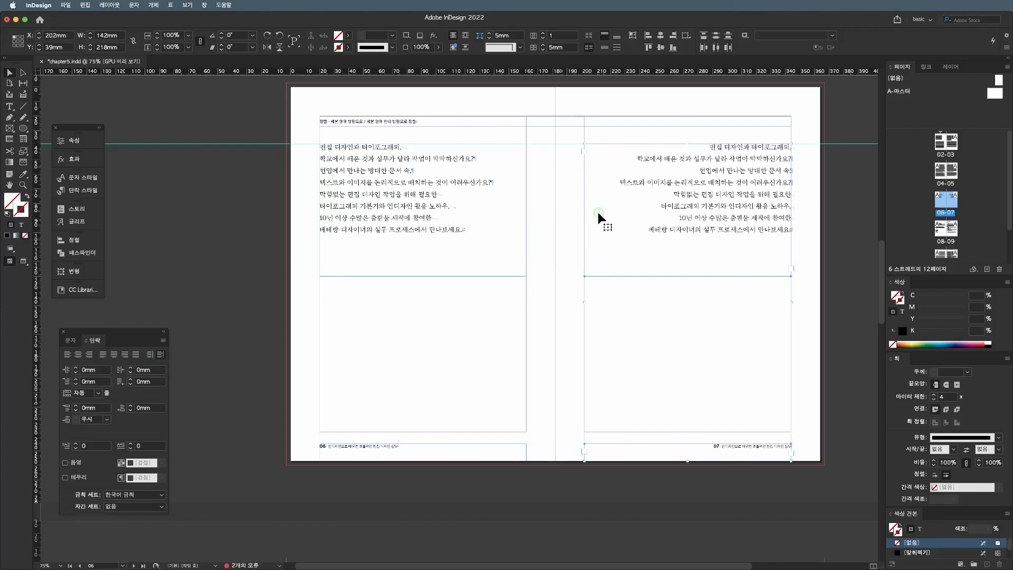
left_click(667, 298)
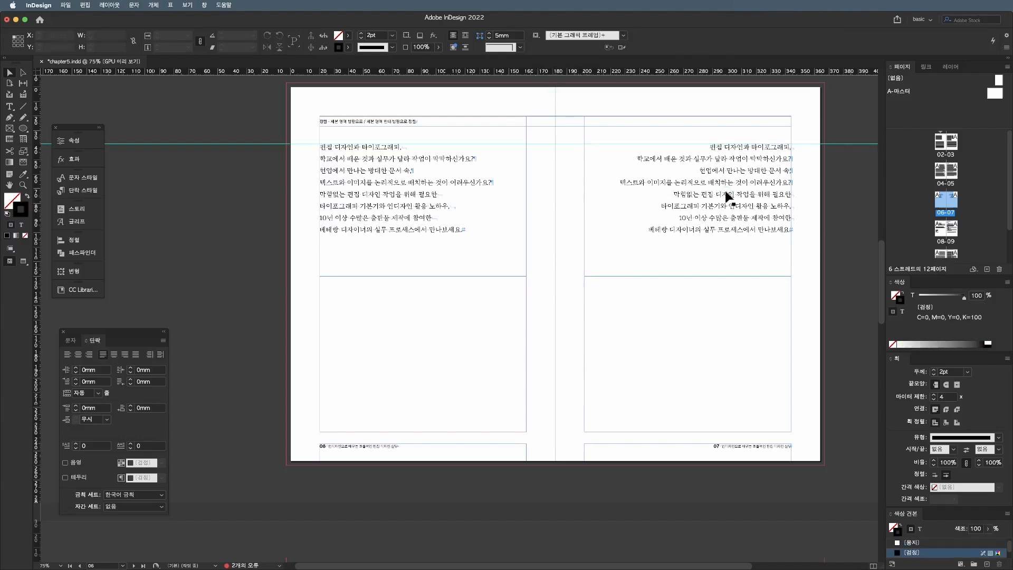
- Move the page number in page 7's footer to the end of the footer text and preview the spread
double_click(709, 447)
left_click_drag(719, 446, 714, 447)
key("ctrl+c")
key("BackSpace")
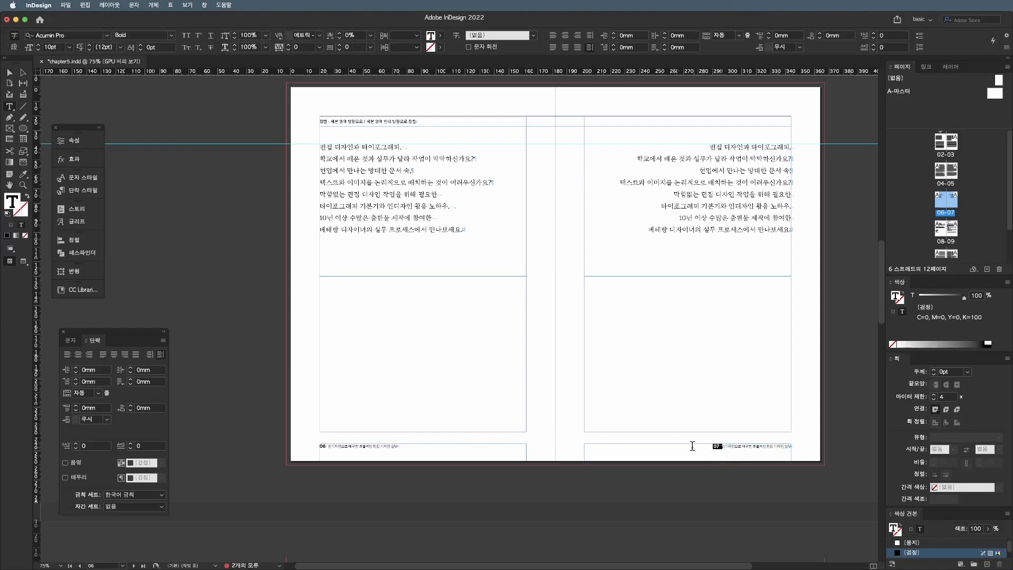
left_click_drag(693, 443, 805, 444)
left_click(792, 445)
key("ctrl+v")
left_click(786, 446)
key("Escape")
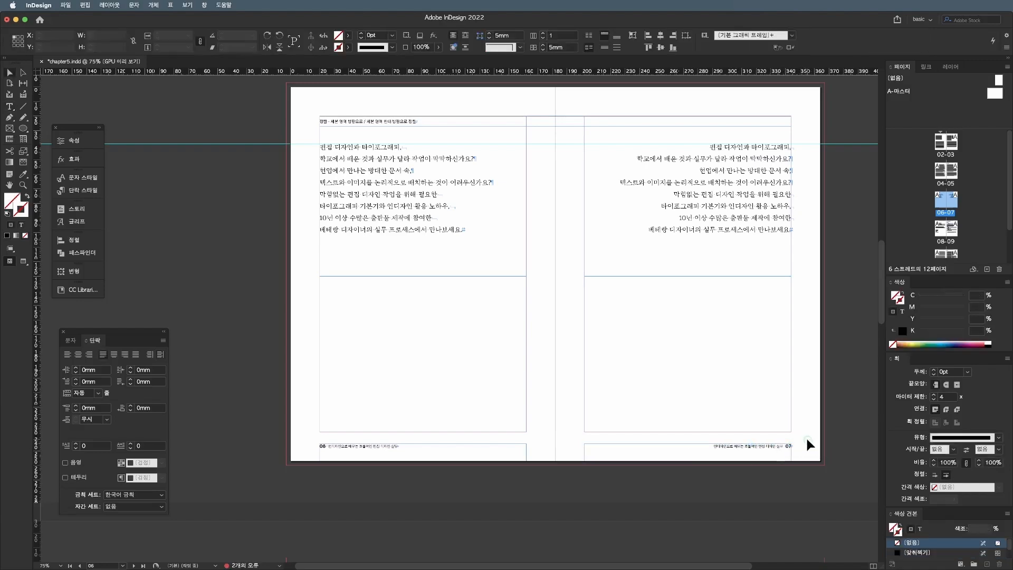
left_click(804, 439)
key("w")
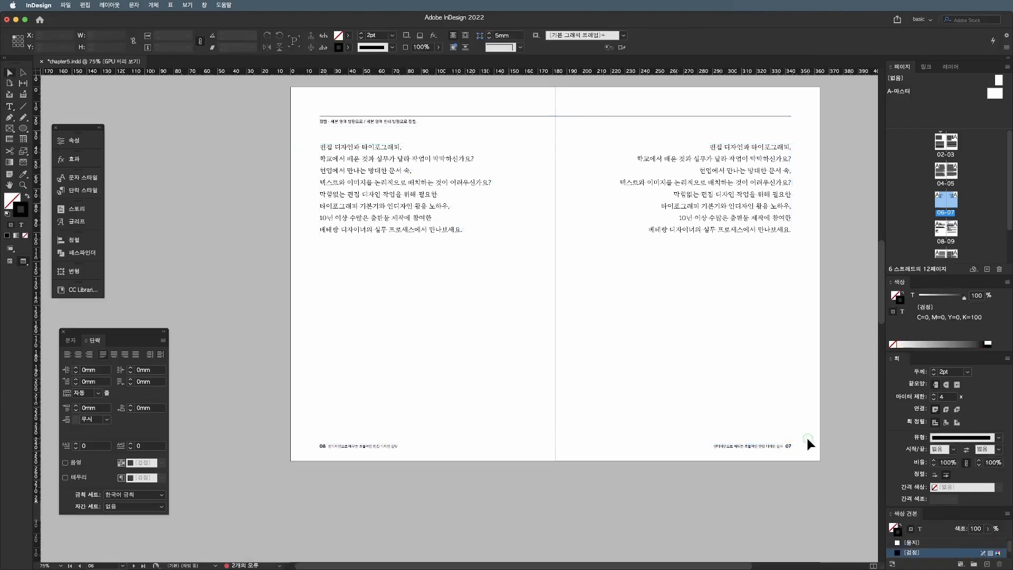
- Turn off preview mode and try out the left indent on all the text of the articles frame on page 8
key("w")
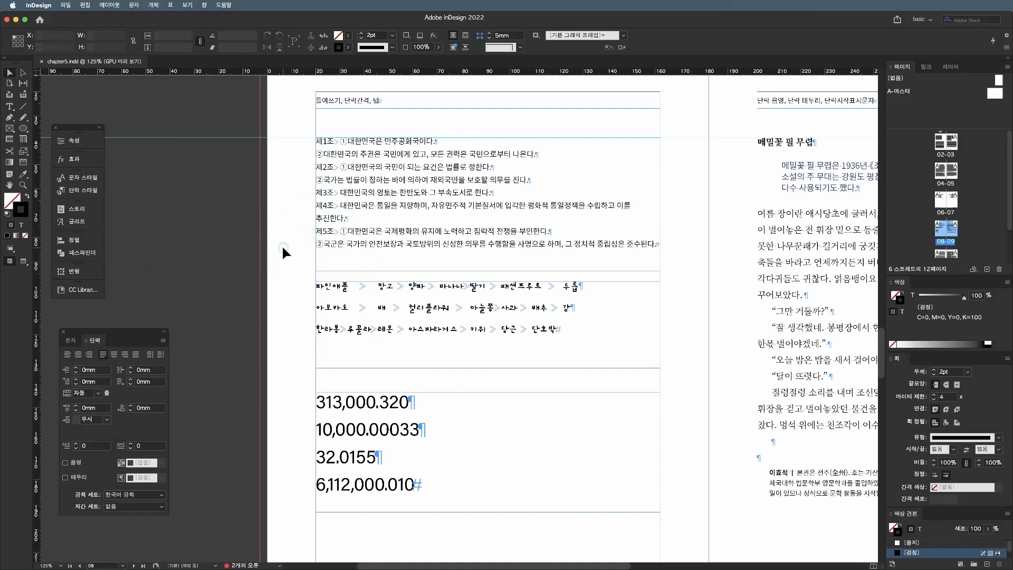
scroll(282, 247, "right", 2)
left_click(394, 188)
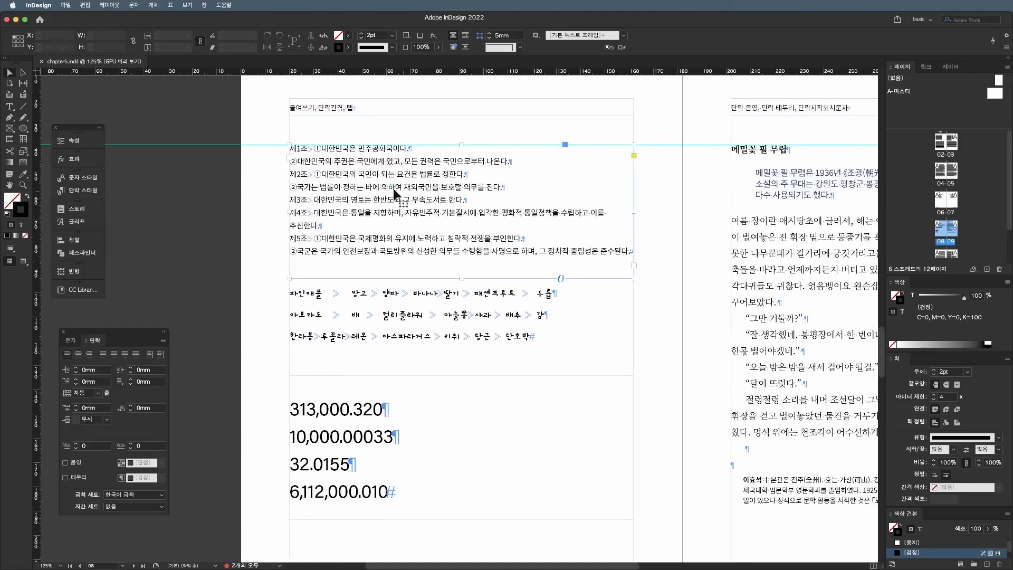
double_click(349, 172)
key("super+equal")
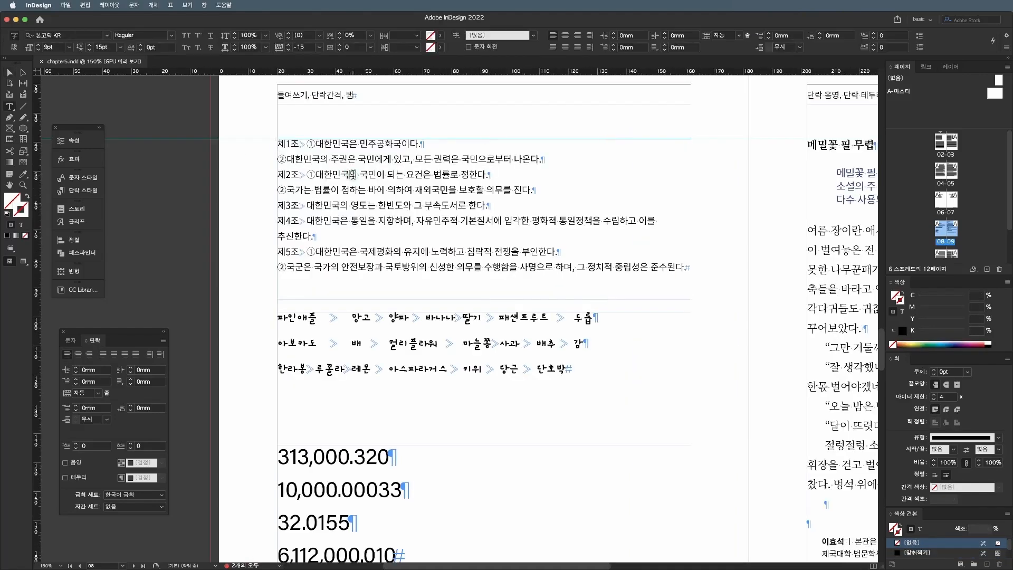
key("super+a")
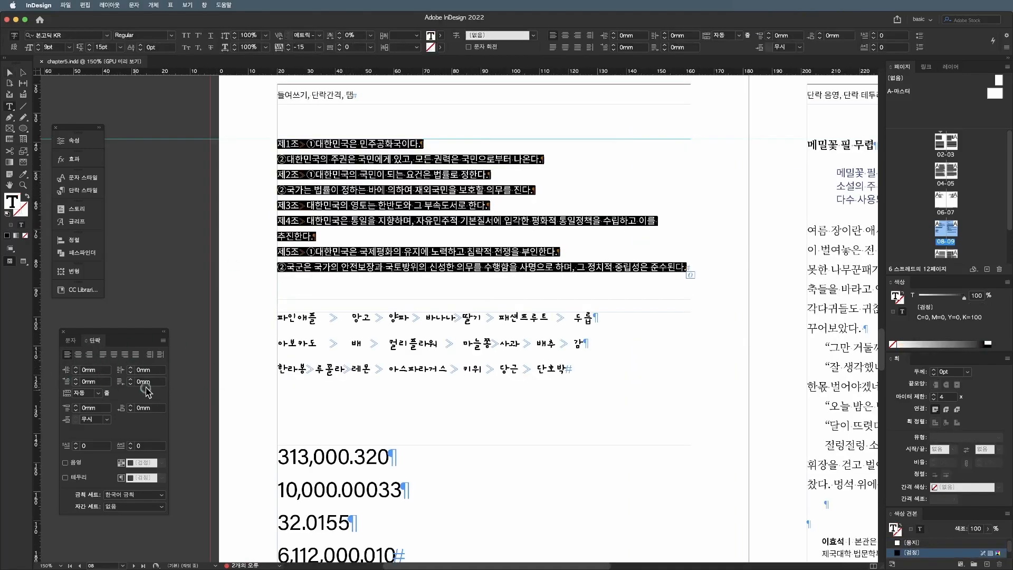
double_click(75, 367)
double_click(75, 372)
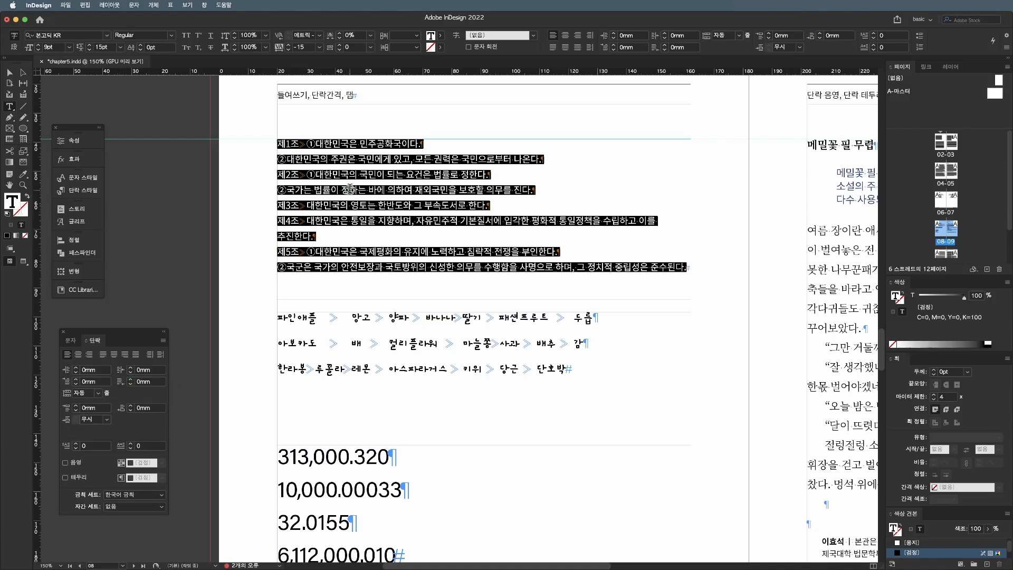
- Insert a tab before clause ② of Article 1 (제1조) in the articles text
double_click(305, 145)
double_click(303, 175)
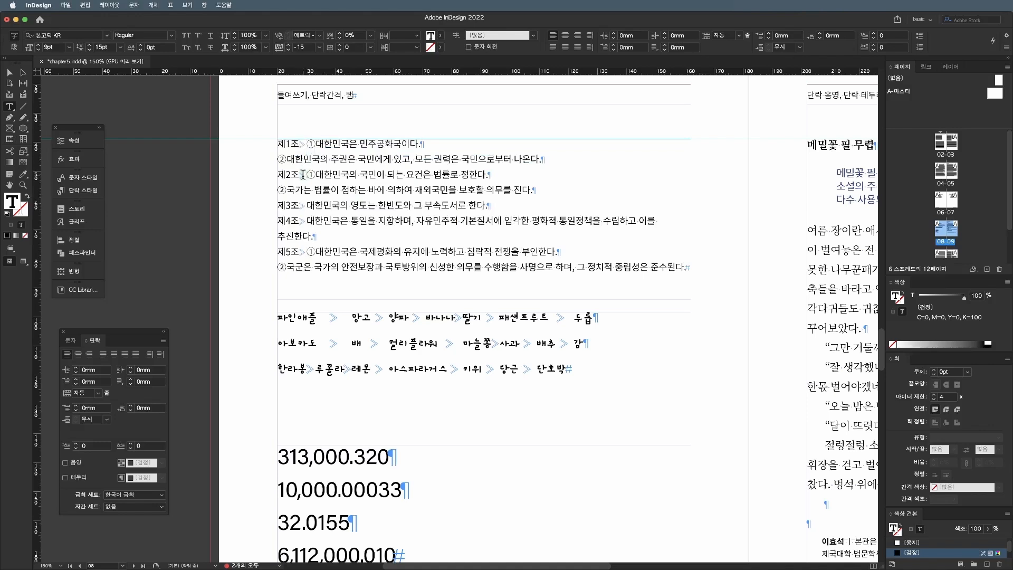
left_click(339, 146)
left_click_drag(287, 254, 300, 252)
left_click(279, 159)
key("Tab")
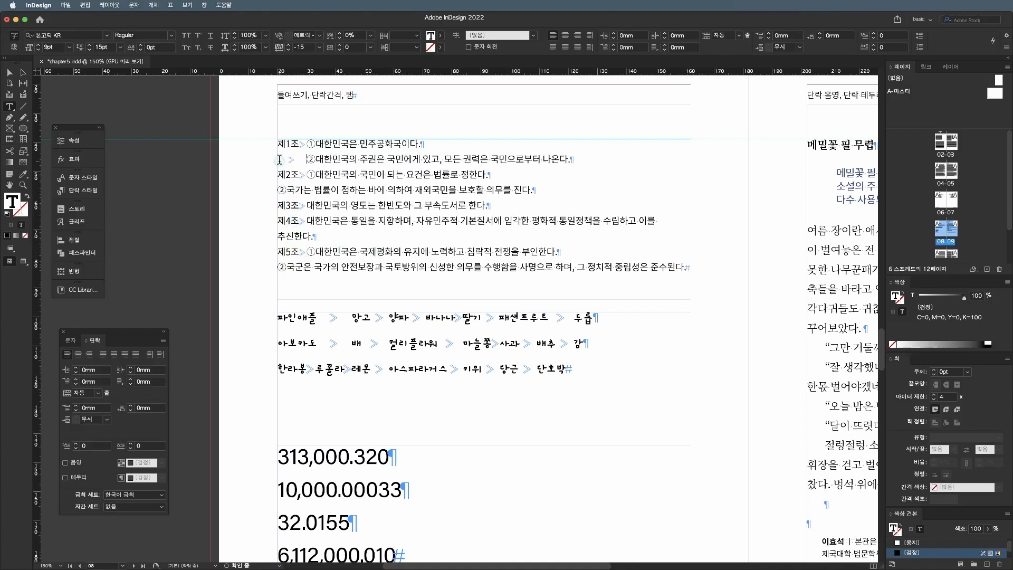
- Insert a tab before clause ② of Article 2 (제2조) and remove it again
left_click(279, 189)
key("Tab")
key("BackSpace")
- Try a 10 mm left indent on clause ② of Article 5 (제5조) and undo it
left_click(280, 268)
left_click(88, 370)
type("10")
key("Tab")
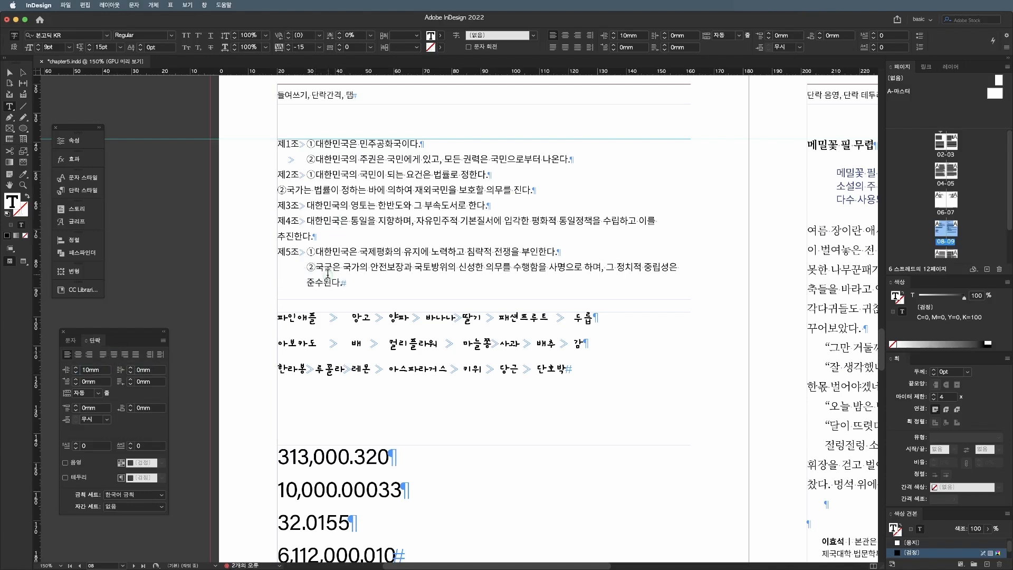
left_click_drag(368, 282, 273, 244)
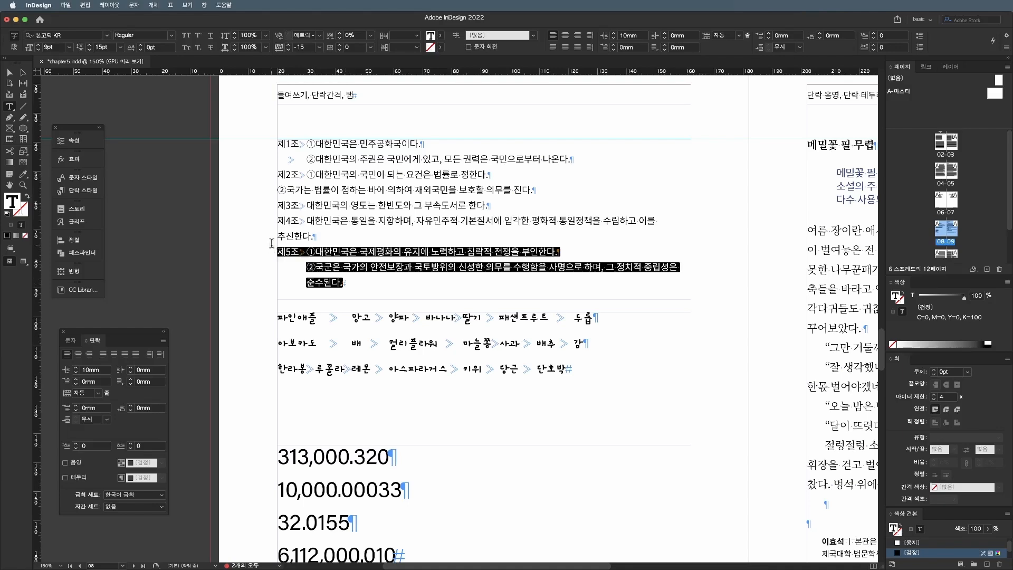
left_click(353, 274)
key("super+z")
- Add a left-aligned tab stop at 10 mm to all the text in the articles frame
key("super+a")
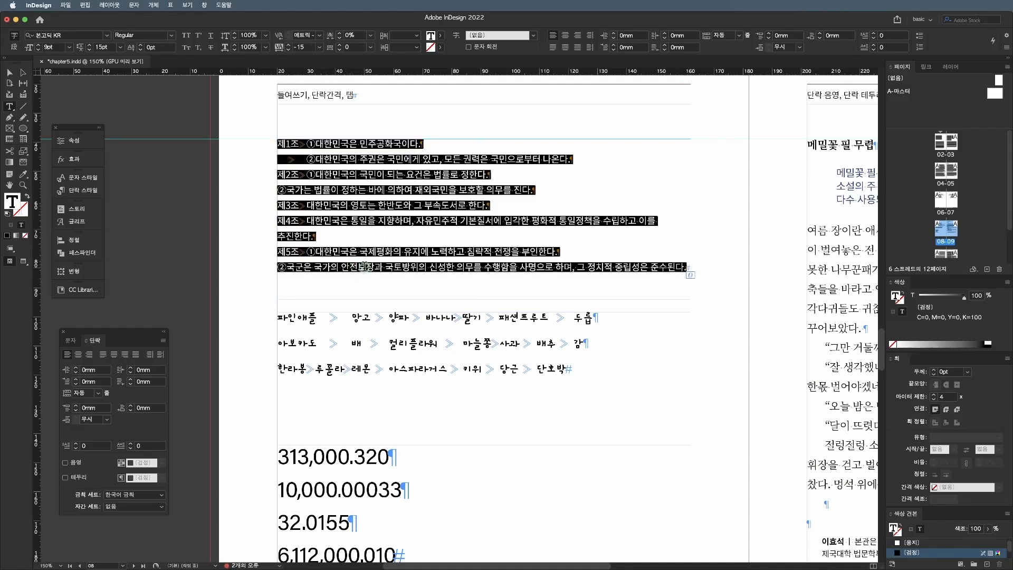
key("super")
key("super+shift+t")
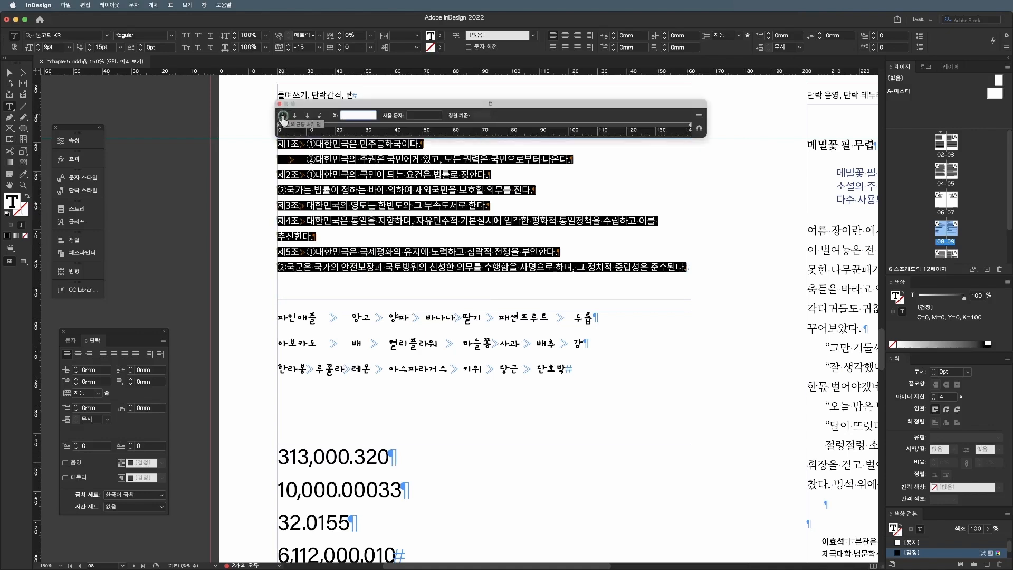
left_click(307, 126)
mouse_move(306, 128)
left_mouse_down()
mouse_move(321, 128)
mouse_move(304, 128)
left_mouse_up()
type("10")
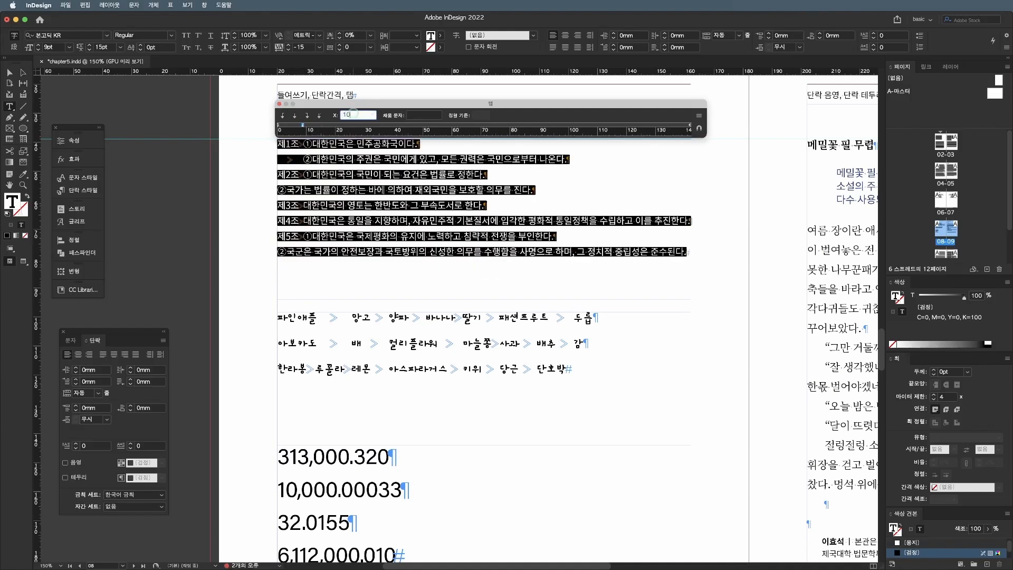
key("Tab")
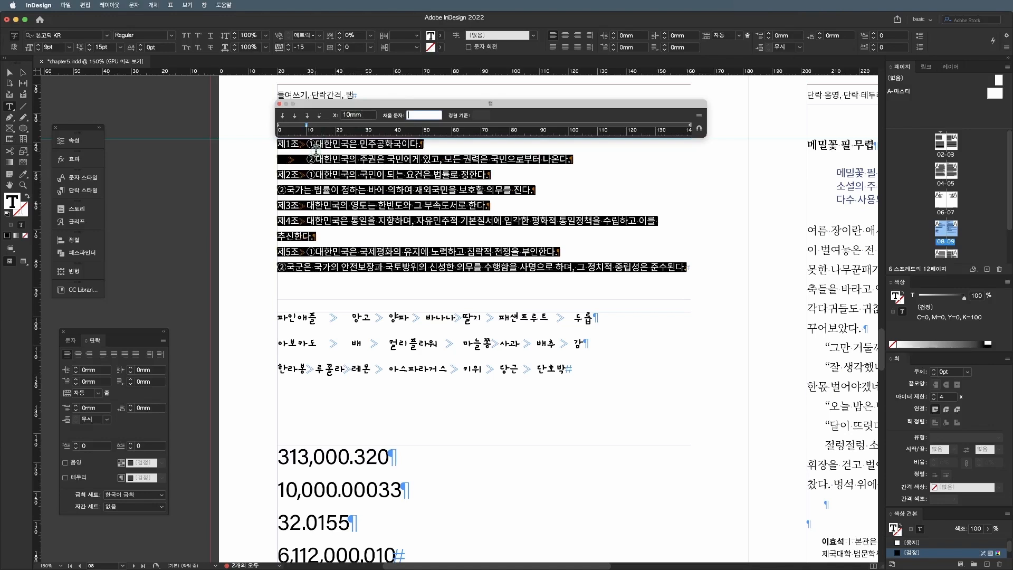
left_click(279, 104)
- Try a tab and a 10 mm left indent once more on Article 5's clause ②, and revert both
left_click(302, 249)
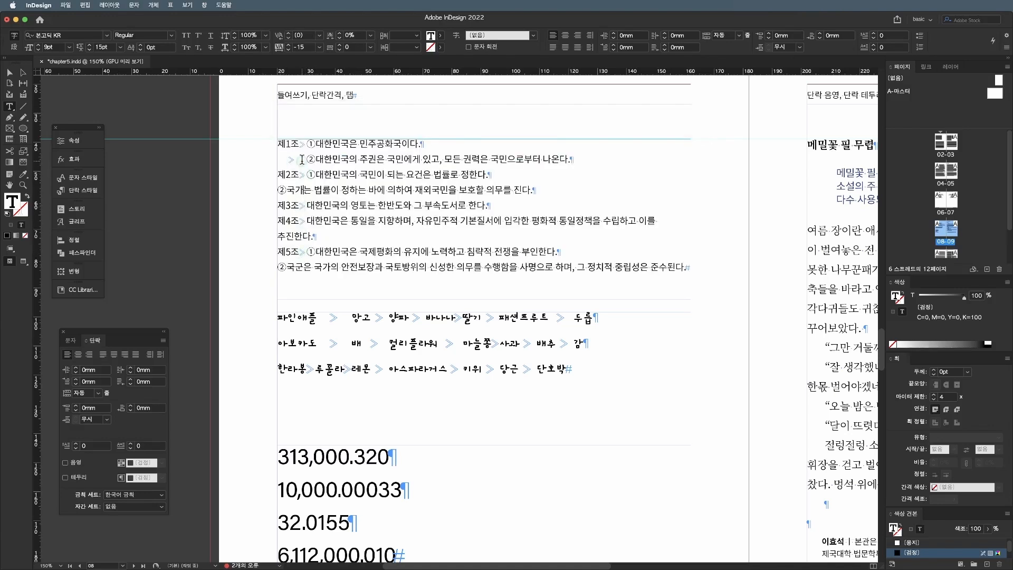
left_click(278, 267)
key("Tab")
key("BackSpace")
left_click(70, 369)
type("10")
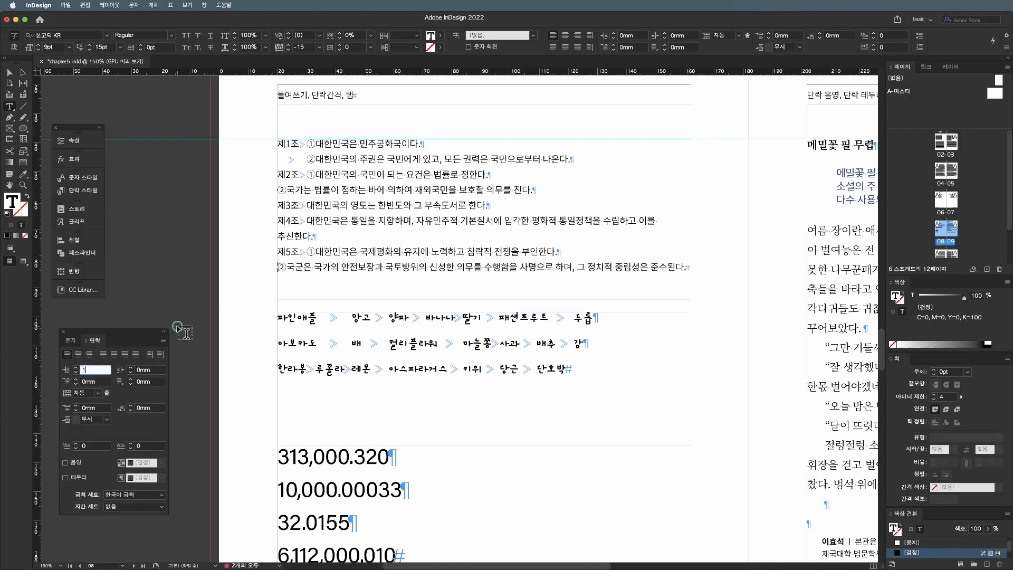
key("Tab")
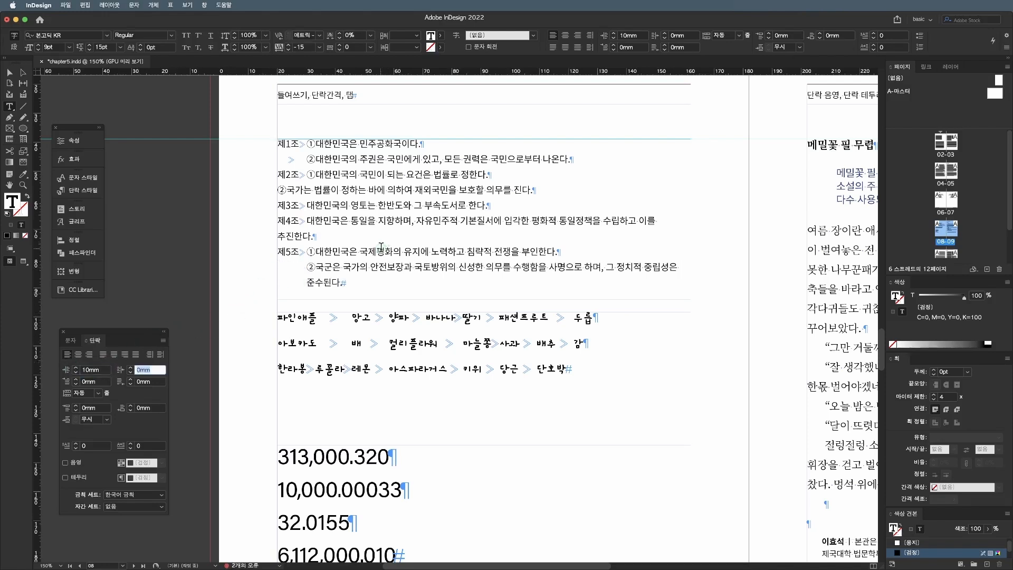
key("super+z")
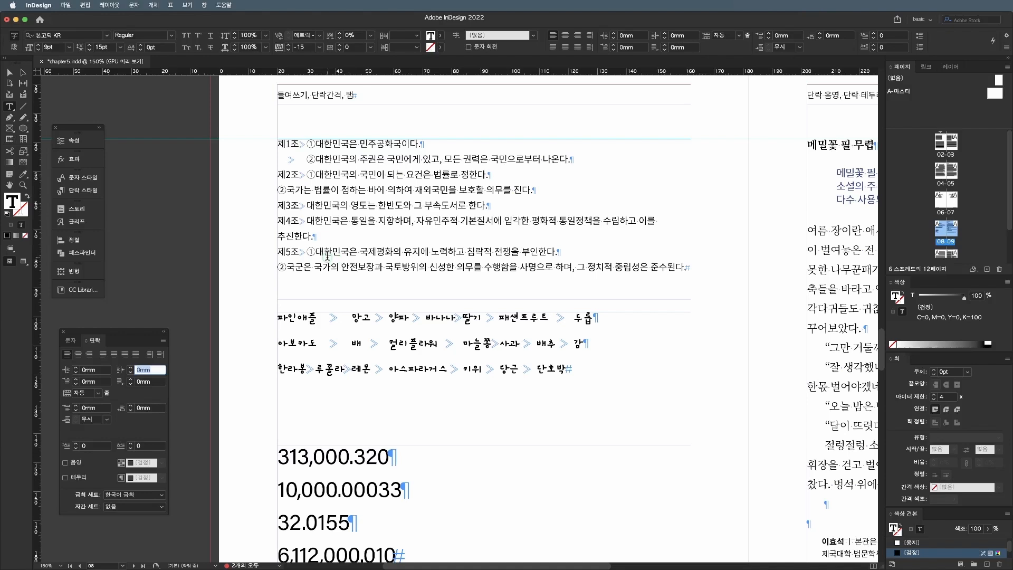
- Replace the paragraph break after Article 5's first clause with a forced line break and insert an Indent to Here character before ①
left_click(563, 251)
key("shift+Return")
left_click(309, 254)
left_click(134, 4)
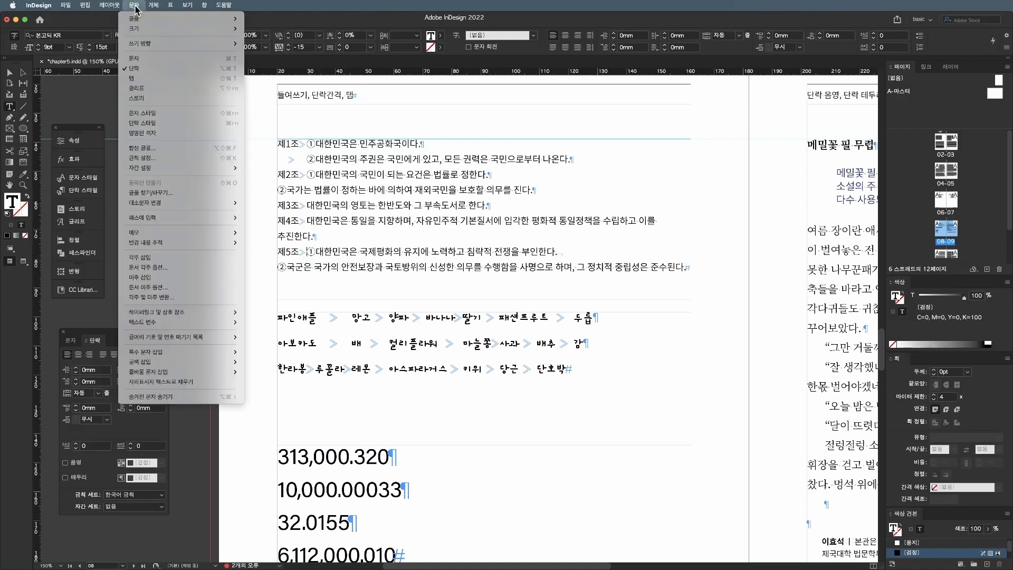
mouse_move(199, 354)
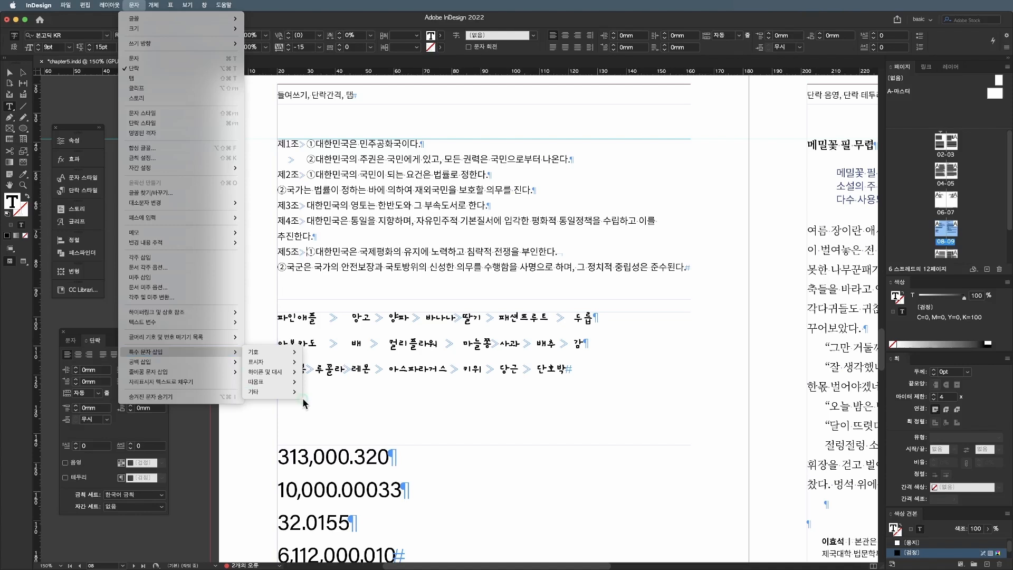
mouse_move(283, 395)
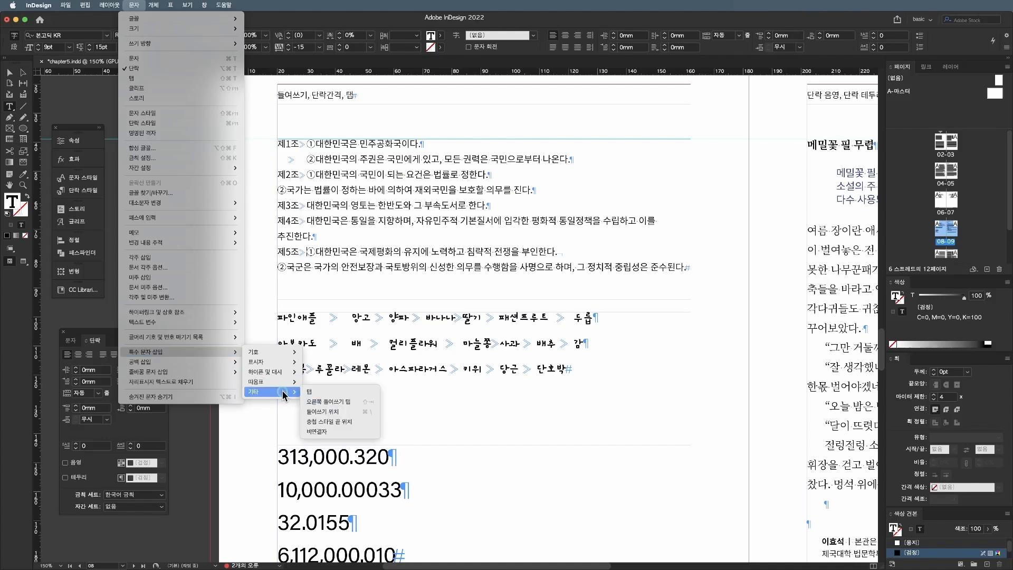
left_click(346, 412)
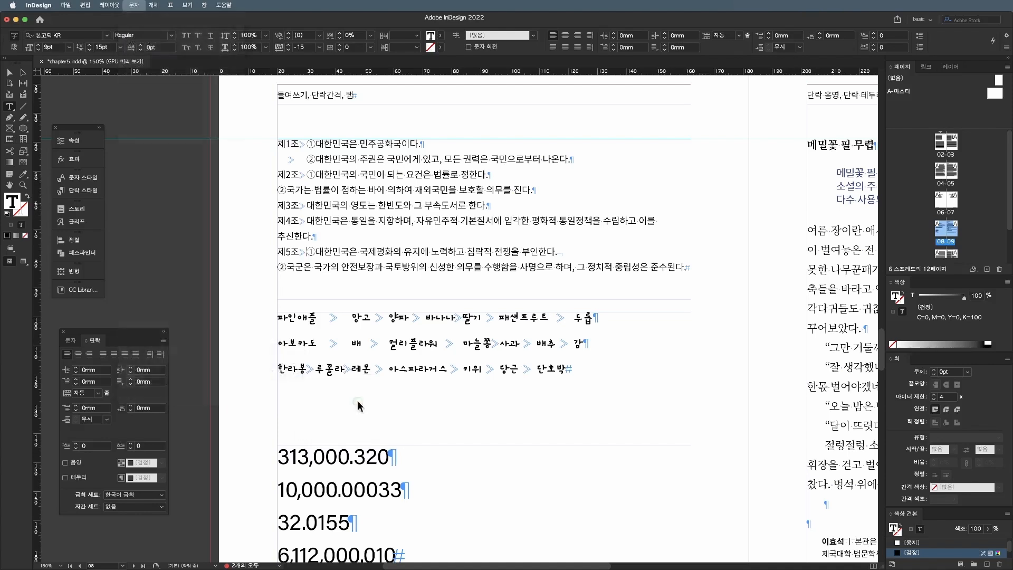
- Insert a forced line break after "하며," in clause ② of Article 5
left_click_drag(308, 250, 344, 281)
left_click(319, 252)
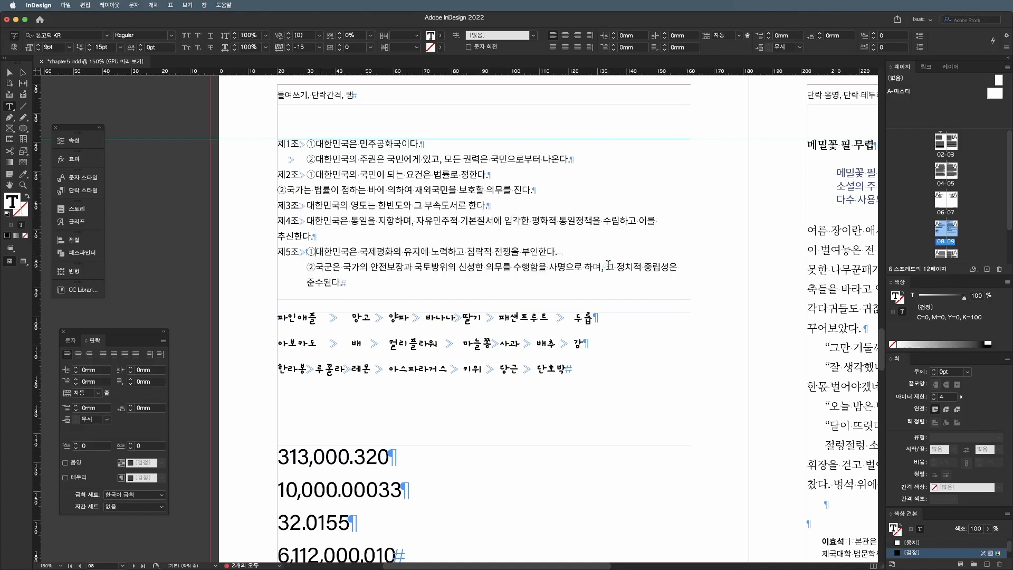
left_click(605, 266)
key("shift+Return")
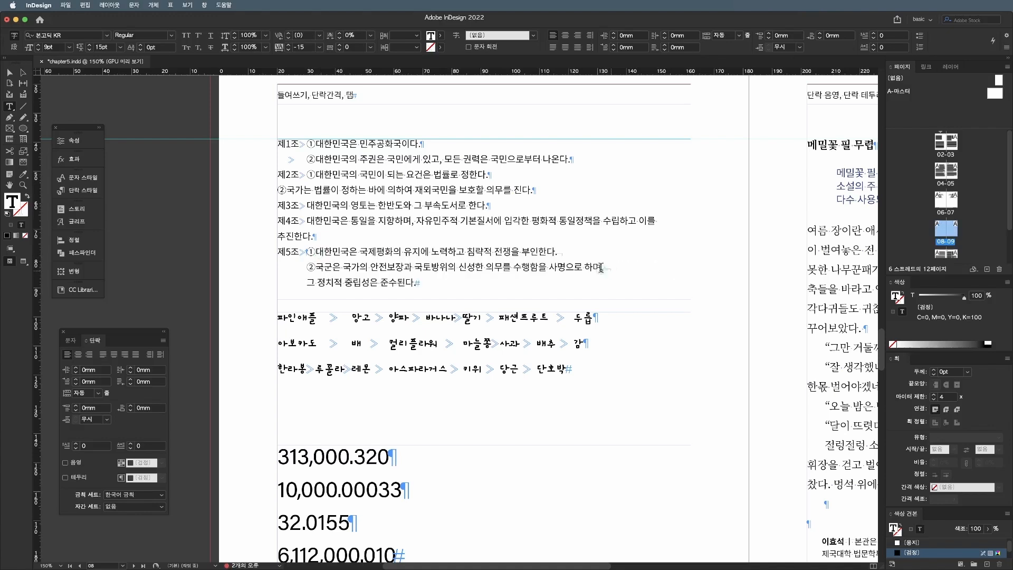
- Try an additional Indent to Here character after ② in Article 5 and undo it
left_click(306, 252)
key("super+backslash")
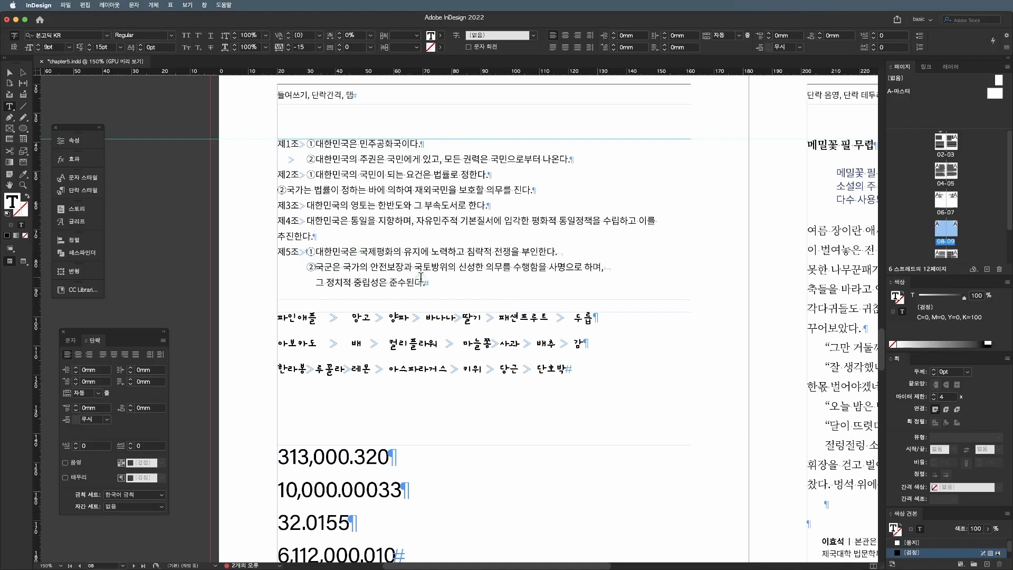
key("super+z")
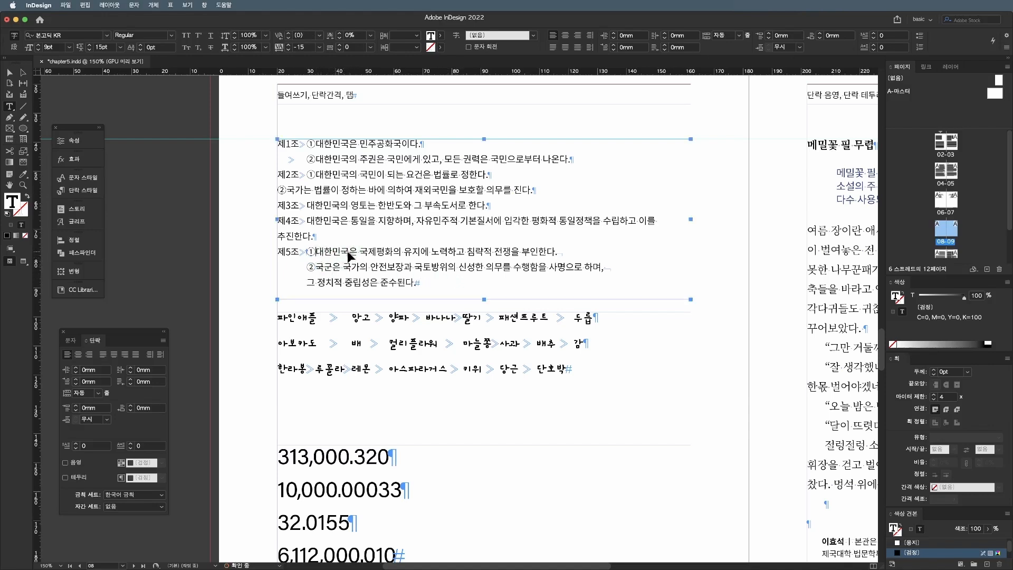
- Undo the indent-to-here formatting in the 제5조 paragraph
key("super+backslash")
key("super+z")
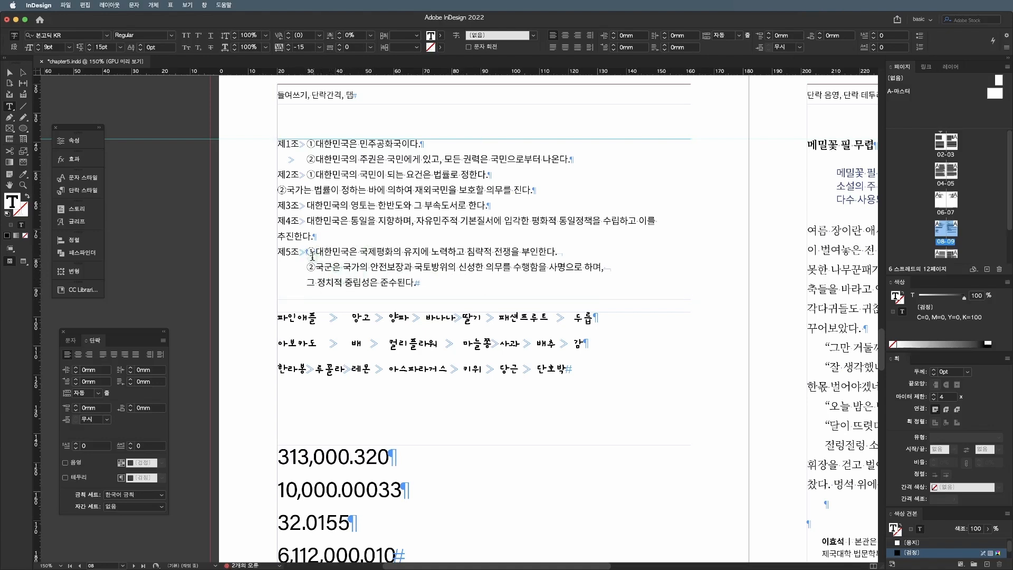
key("super+z")
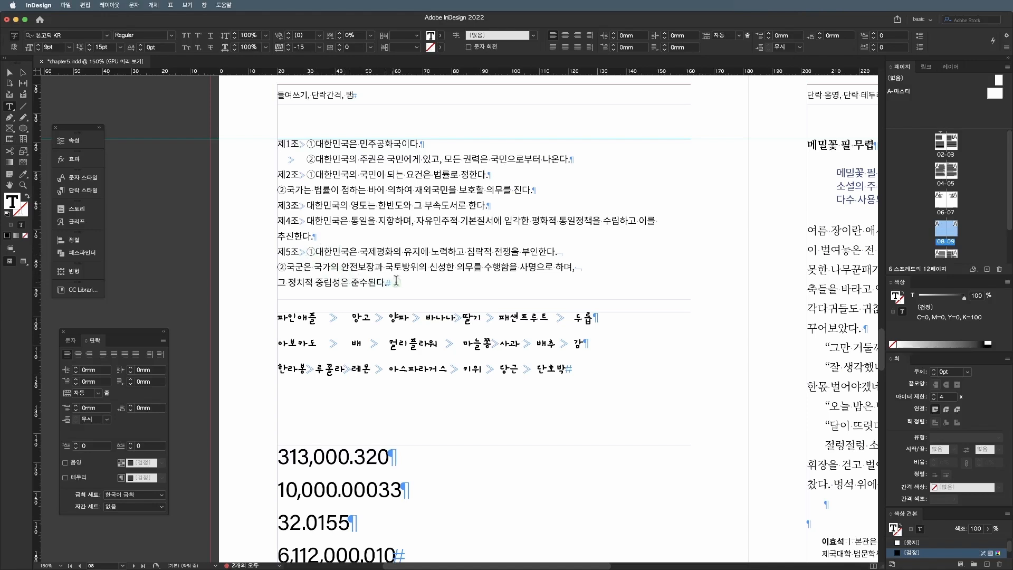
- Give the whole 제5조 paragraph a hanging indent with a left indent of 10 mm and a first-line indent of -10 mm
left_click_drag(417, 281, 268, 257)
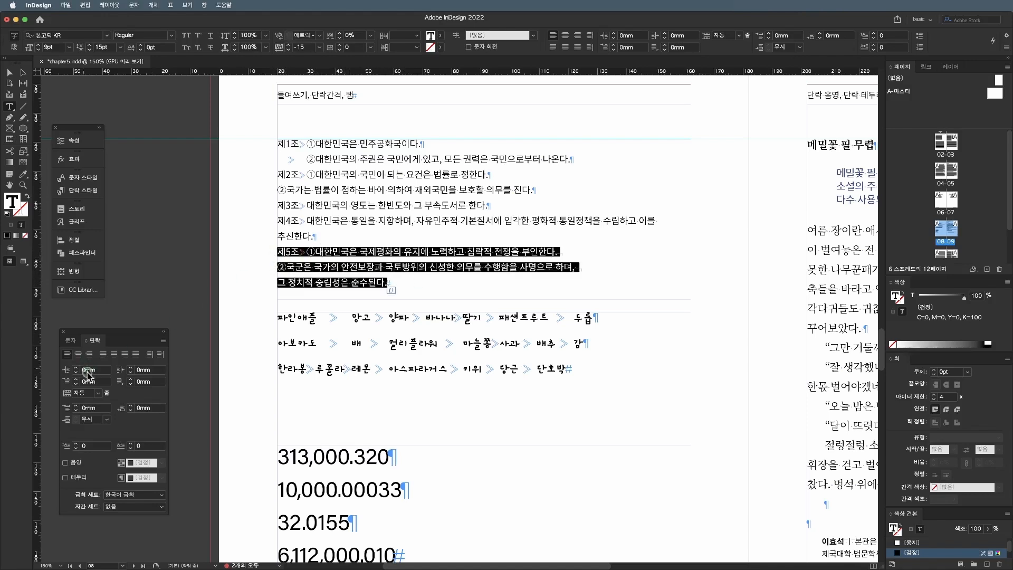
double_click(83, 371)
type("10")
key("Tab")
left_click(97, 381)
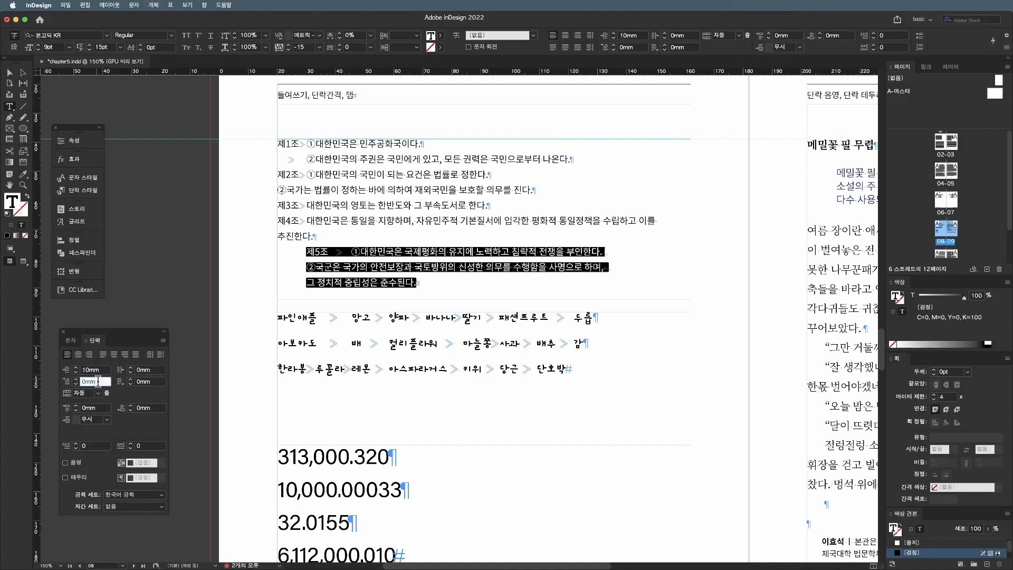
type("-1")
key("Return")
left_click(288, 252)
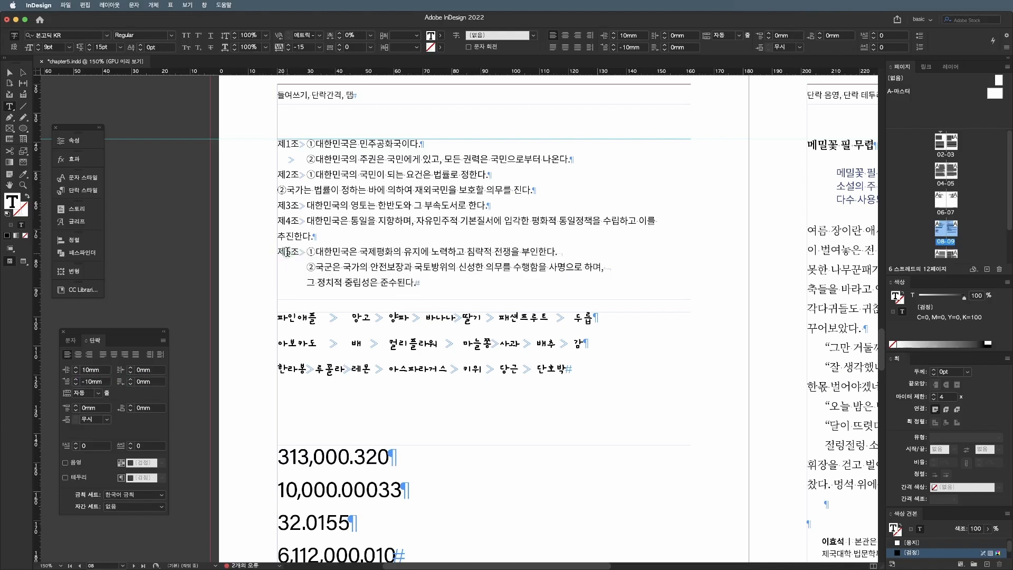
left_click_drag(323, 252, 278, 252)
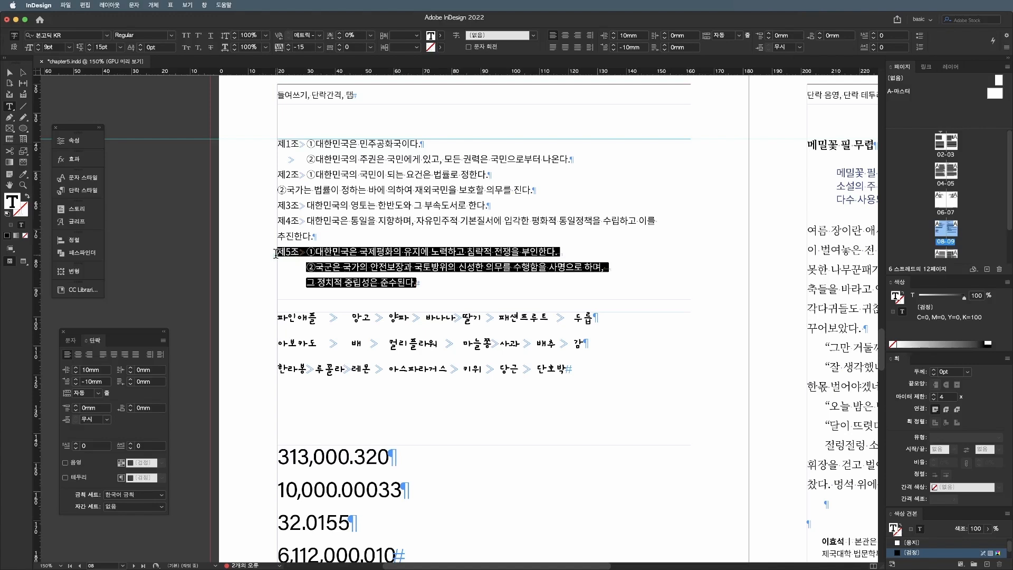
left_click(339, 250)
key("Escape")
left_click(229, 243)
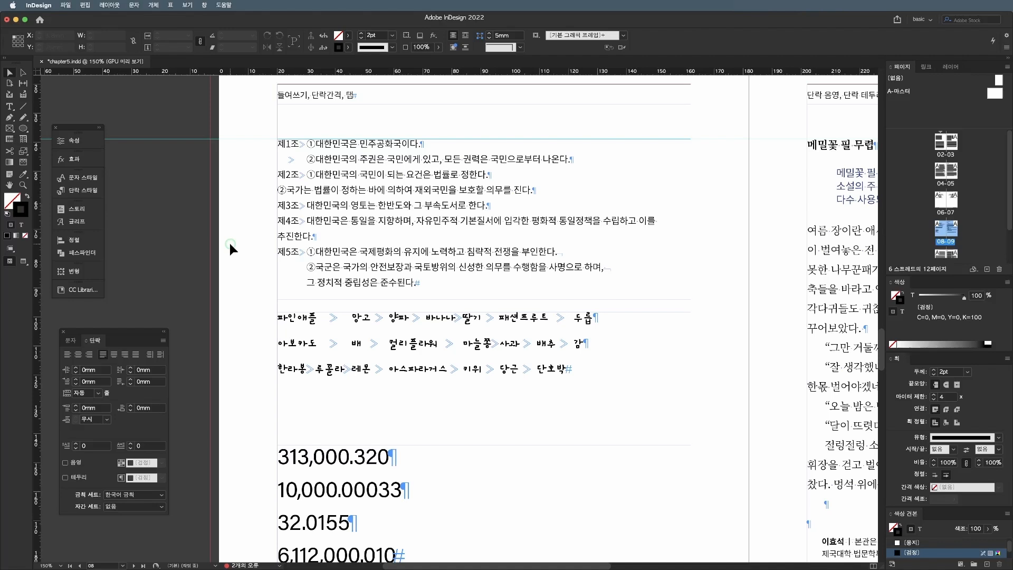
- Replace the paragraph break before clause ② of 제2조 with a forced line break, keeping the period after clause ①
double_click(297, 192)
key("BackSpace")
key("BackSpace")
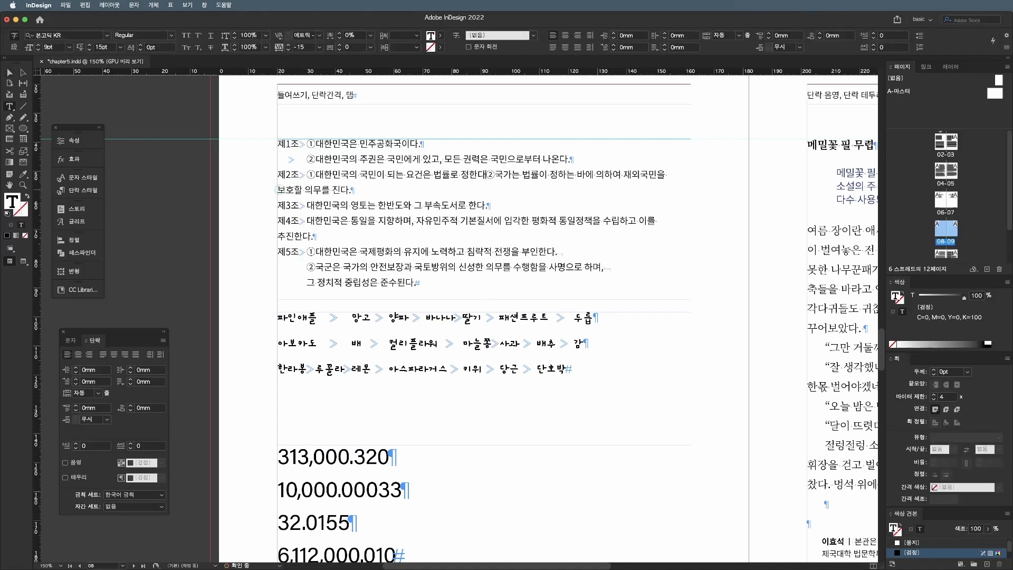
type(".")
key("shift+Return")
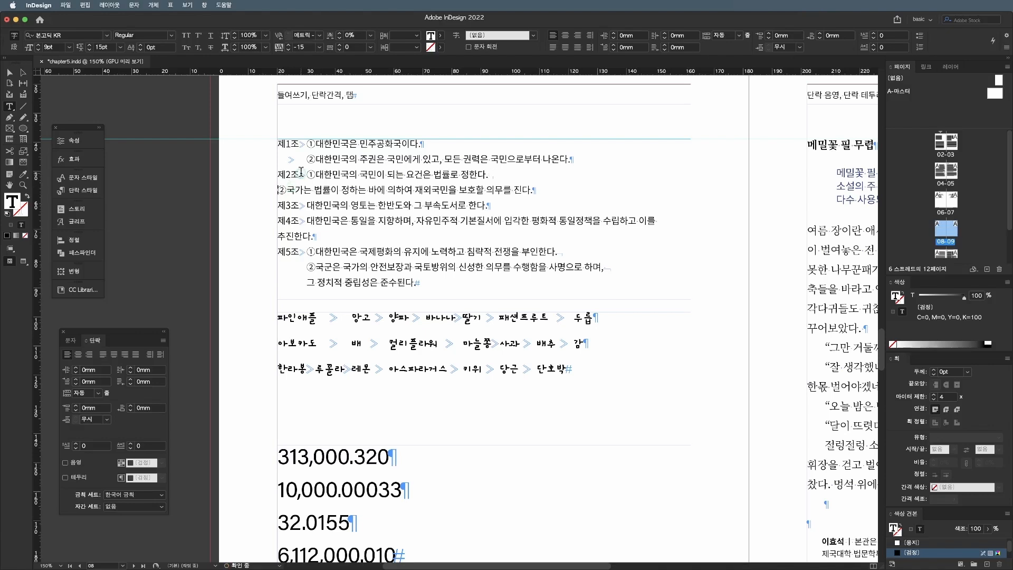
- Insert an indent-to-here character before ① in 제2조 and before the body text of 제4조
left_click(306, 175)
key("super+backslash")
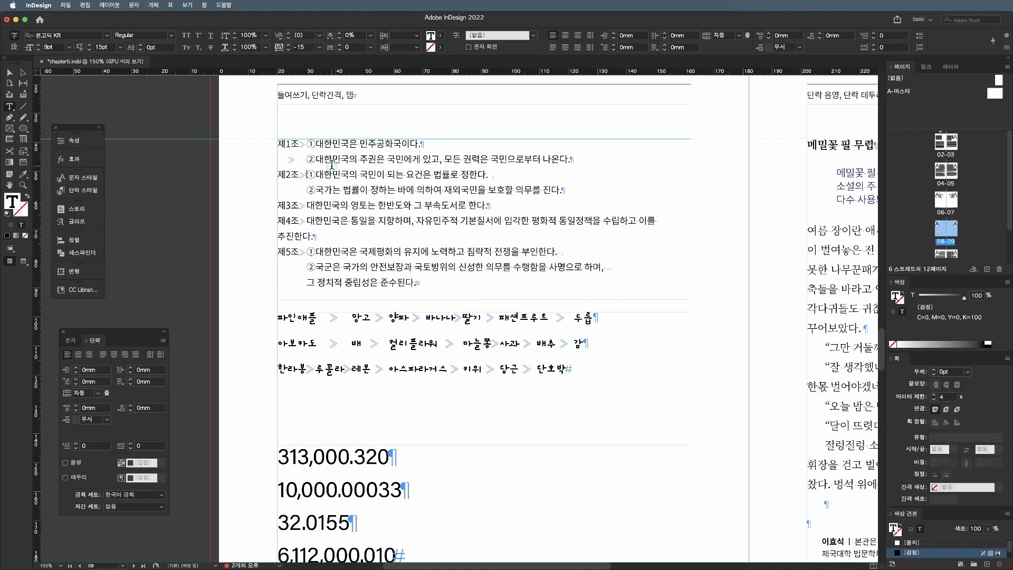
left_click(308, 220)
key("super+backslash")
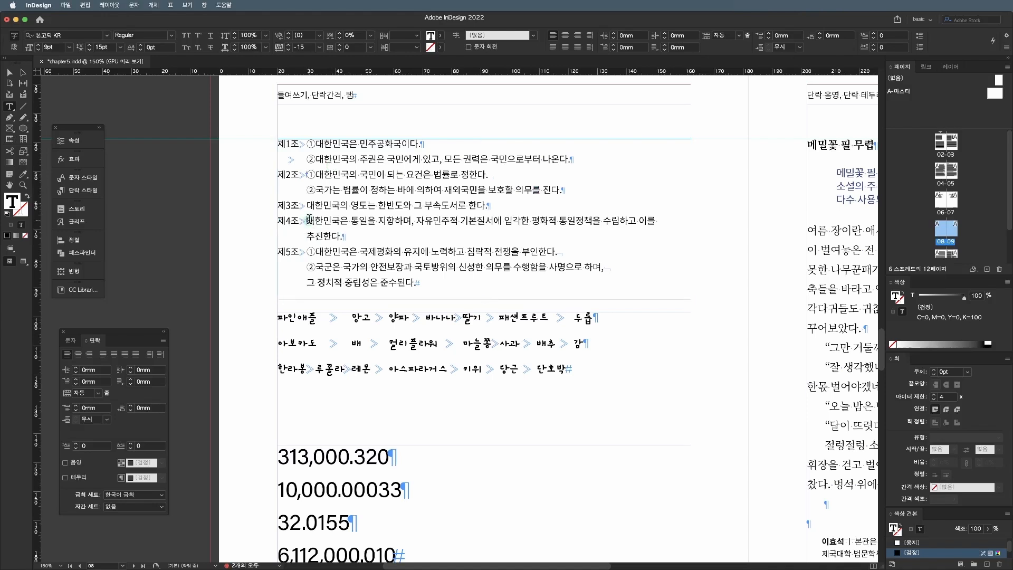
- Preview the page without guides and hidden characters, select all the article text to check its alignment, and return to normal view
key("Escape")
key("w")
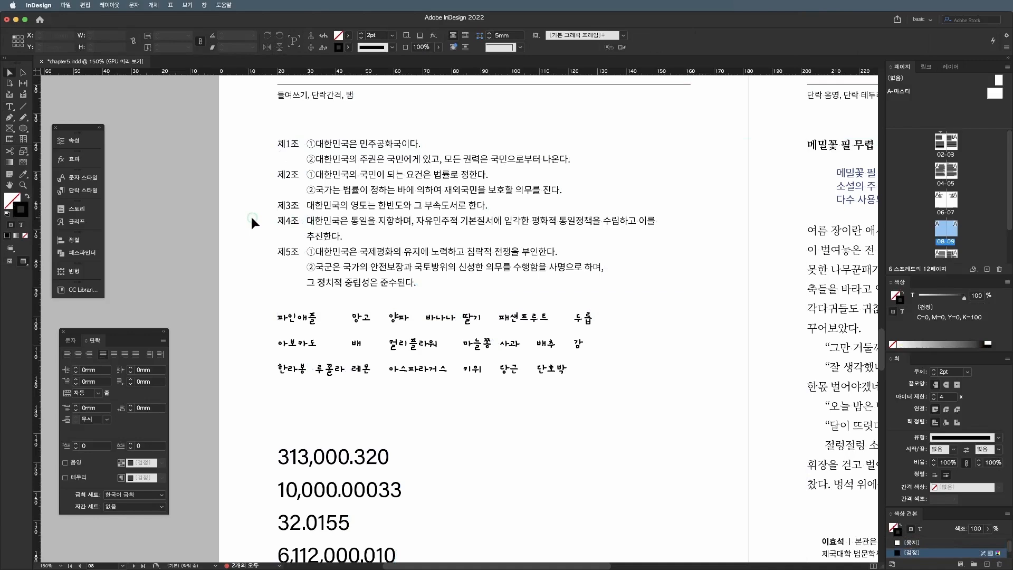
double_click(382, 204)
key("ctrl+a")
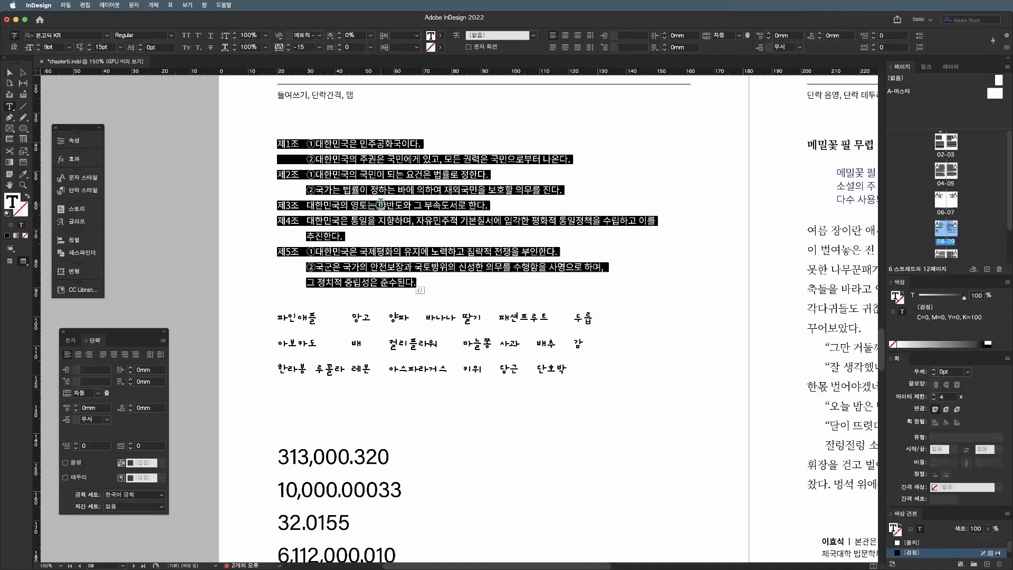
key("Escape")
key("w")
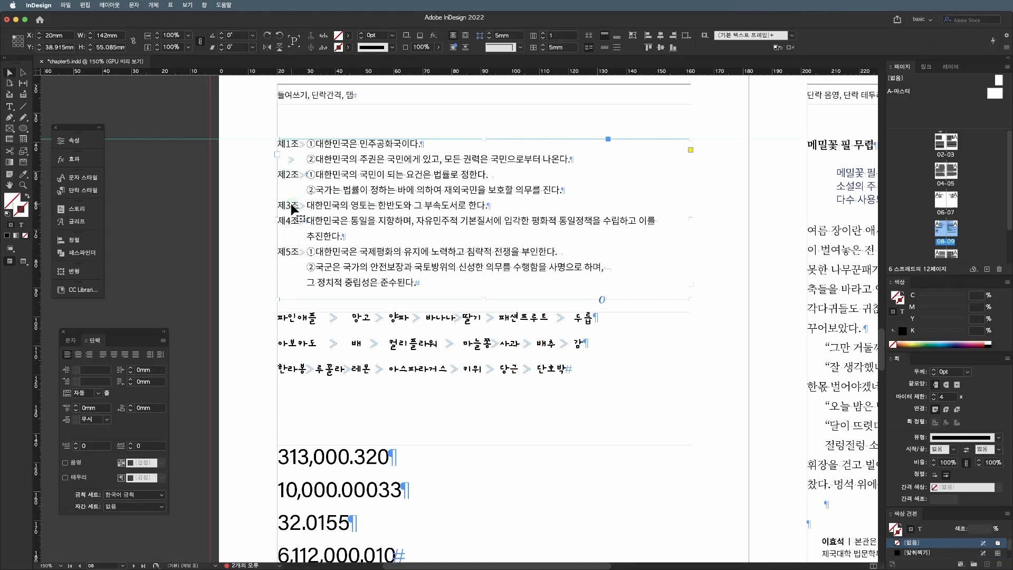
- Try a 1 mm space after on clause ② of 제1조, and reset it to 0 mm
double_click(291, 173)
triple_click(291, 173)
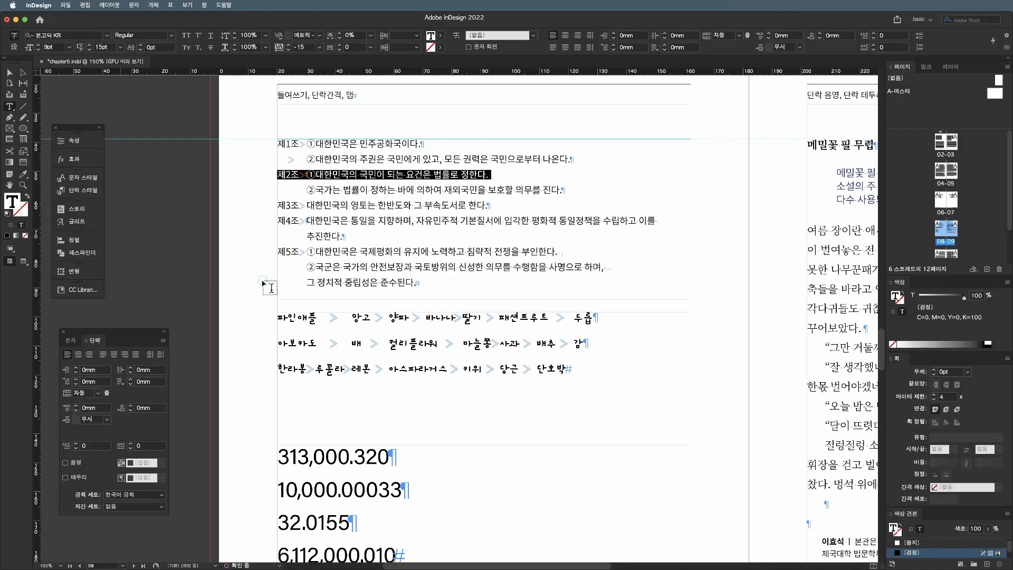
triple_click(357, 160)
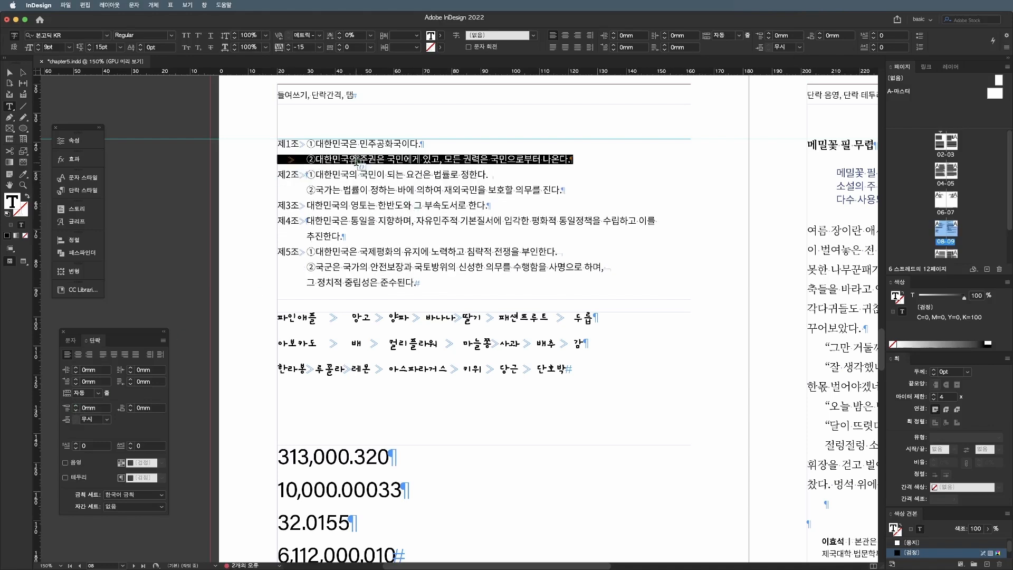
left_click(130, 406)
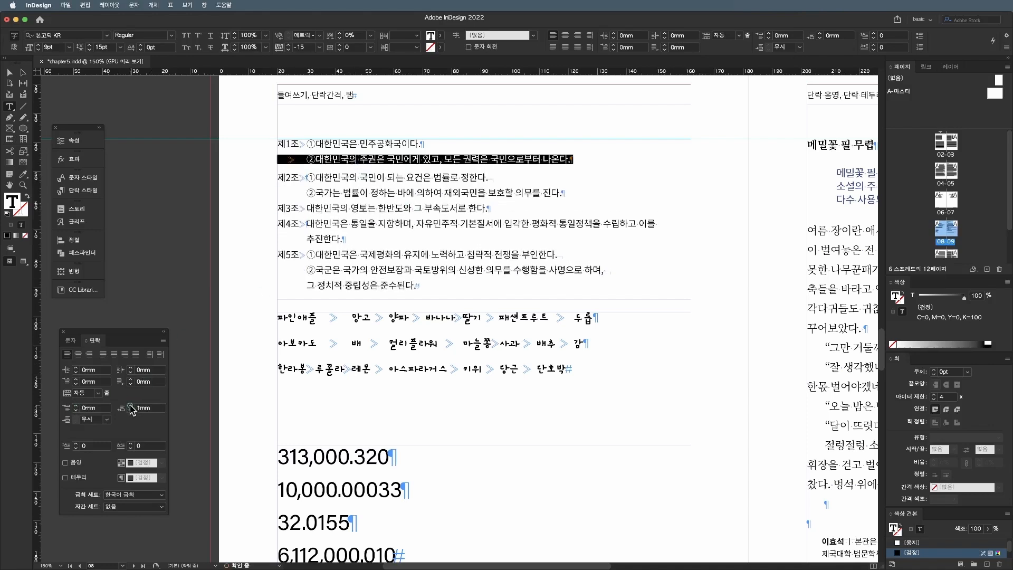
left_click(131, 410)
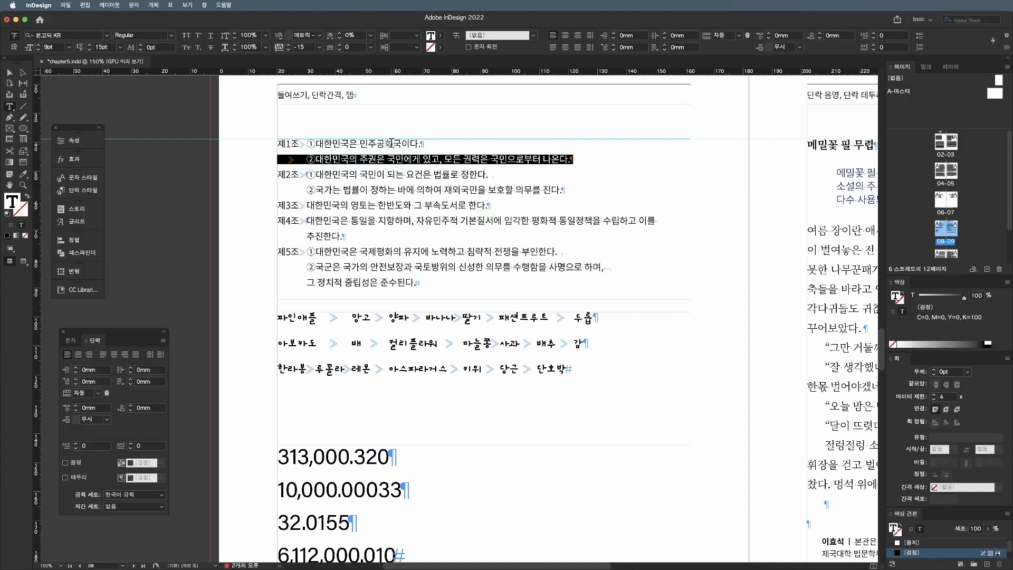
- Try a space after of up to 2 mm on both 제1조 paragraphs, reset it to 0 mm, and view the same-style spacing options
left_click_drag(277, 143, 598, 161)
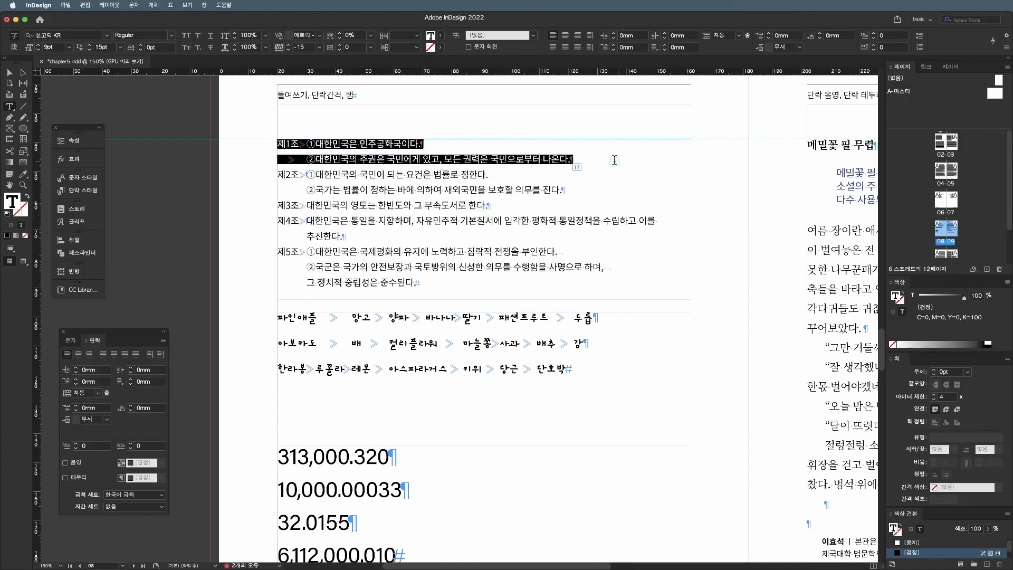
left_click(132, 406)
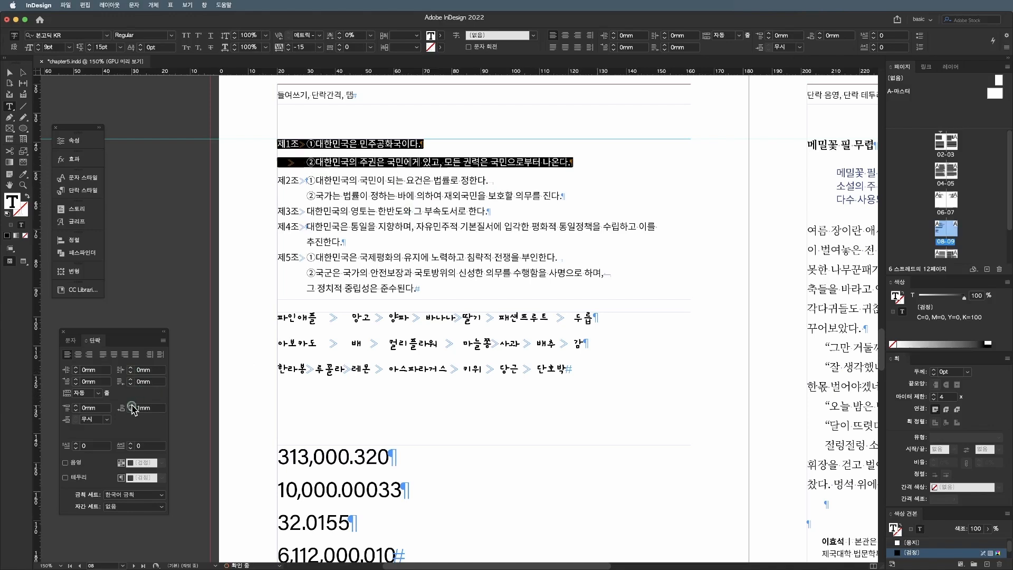
left_click(132, 406)
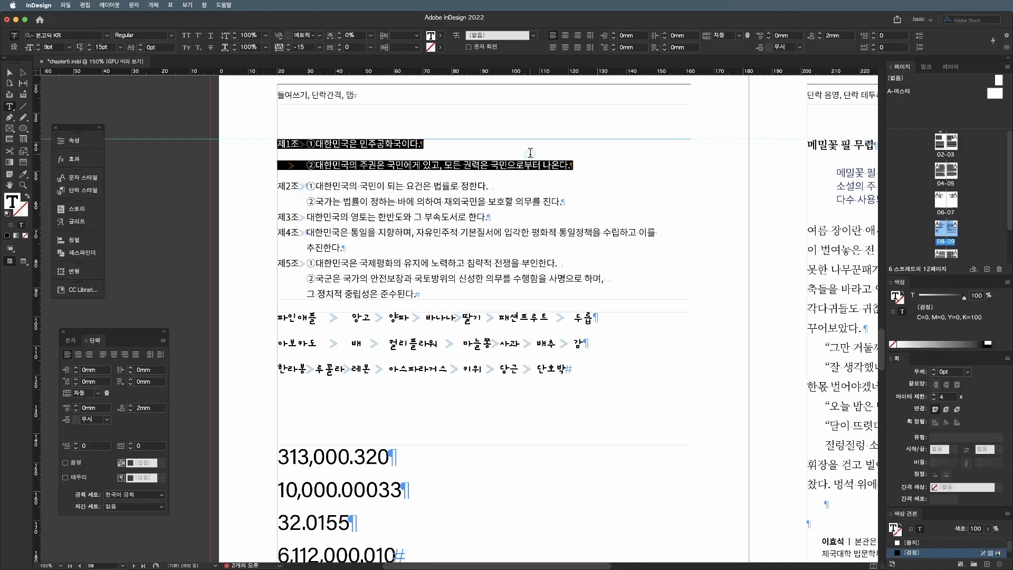
left_click(130, 406)
left_click(130, 409)
left_click(131, 410)
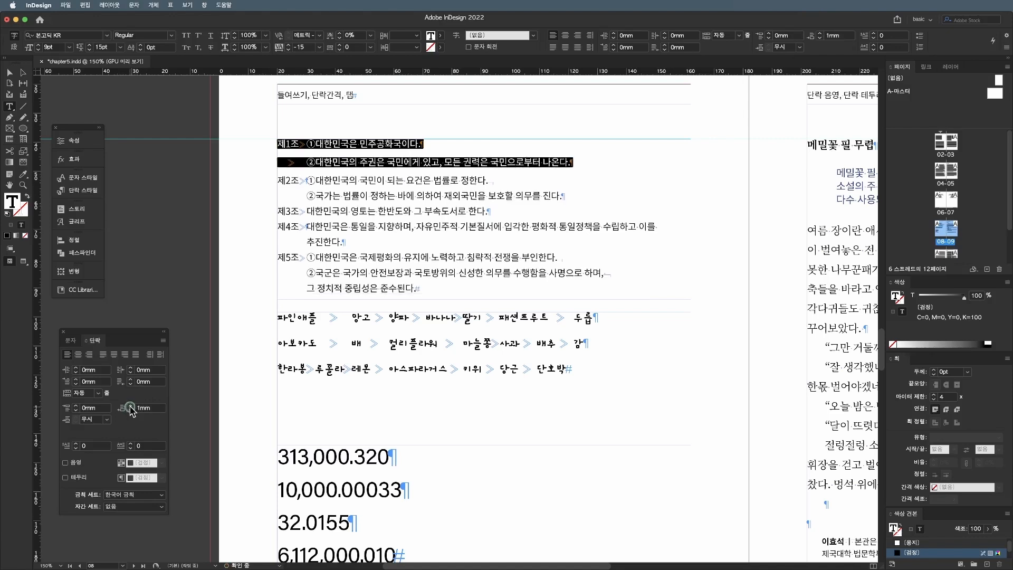
left_click(130, 410)
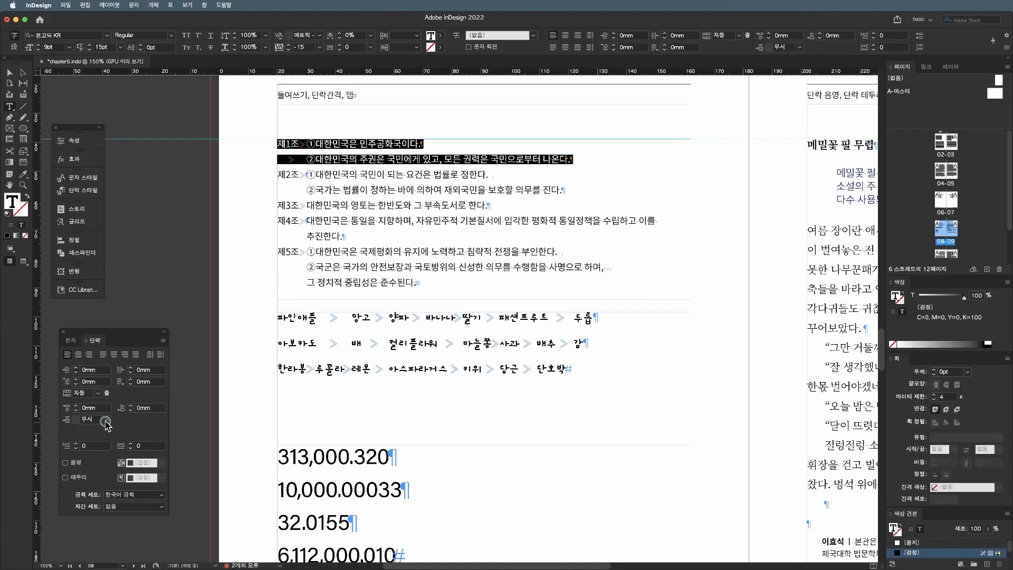
left_click(107, 421)
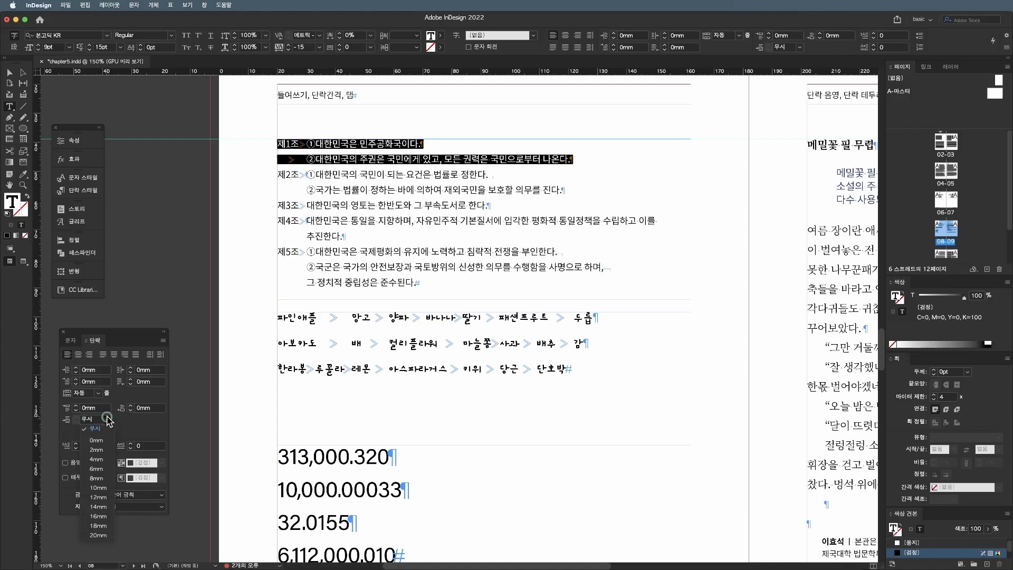
left_click(107, 420)
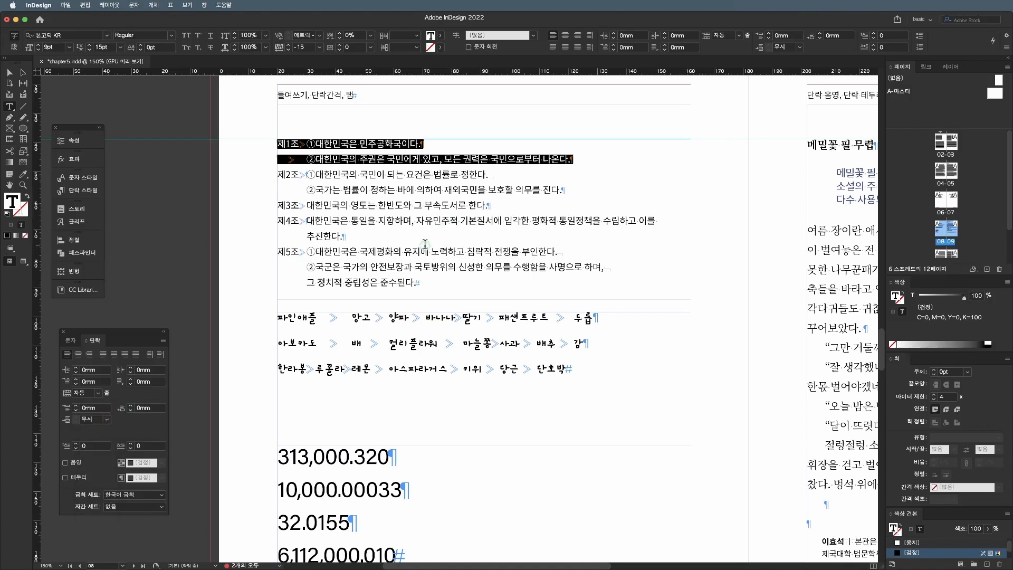
- Set the space before the 제2조 and 제3조 paragraphs to 2 mm each
left_click(365, 182)
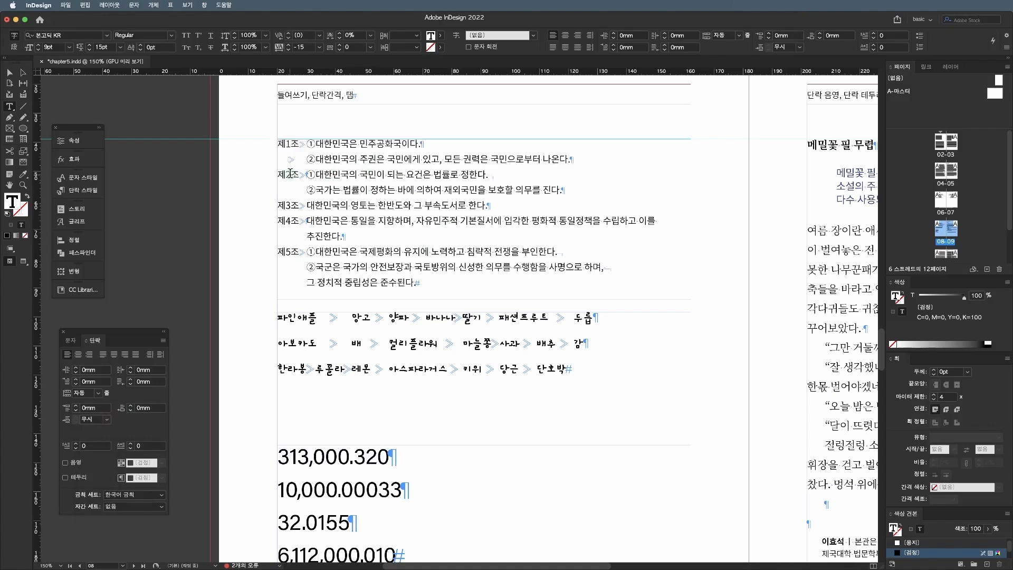
left_click_drag(289, 174, 285, 174)
key("Up")
key("Up")
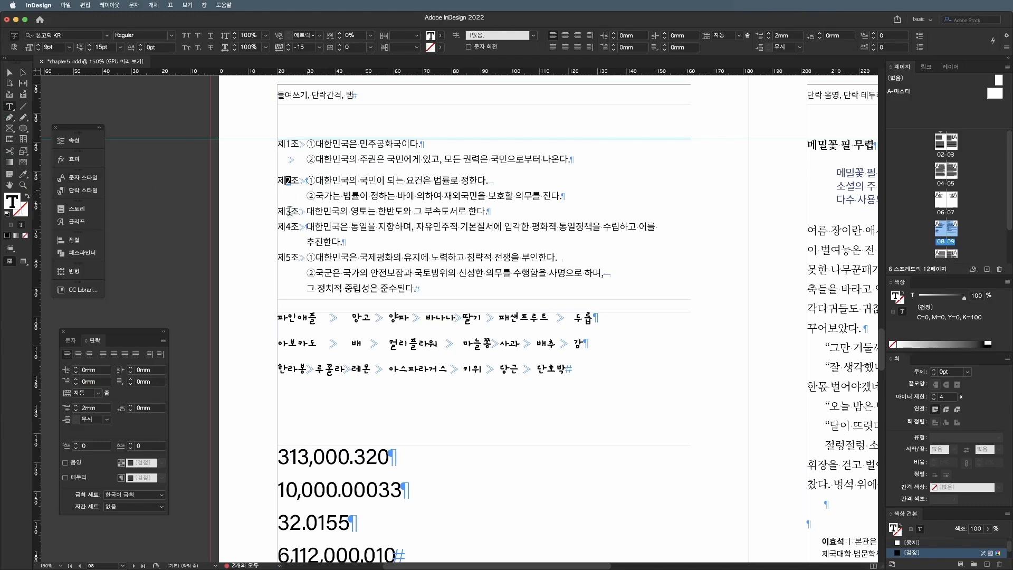
left_click_drag(291, 210, 285, 210)
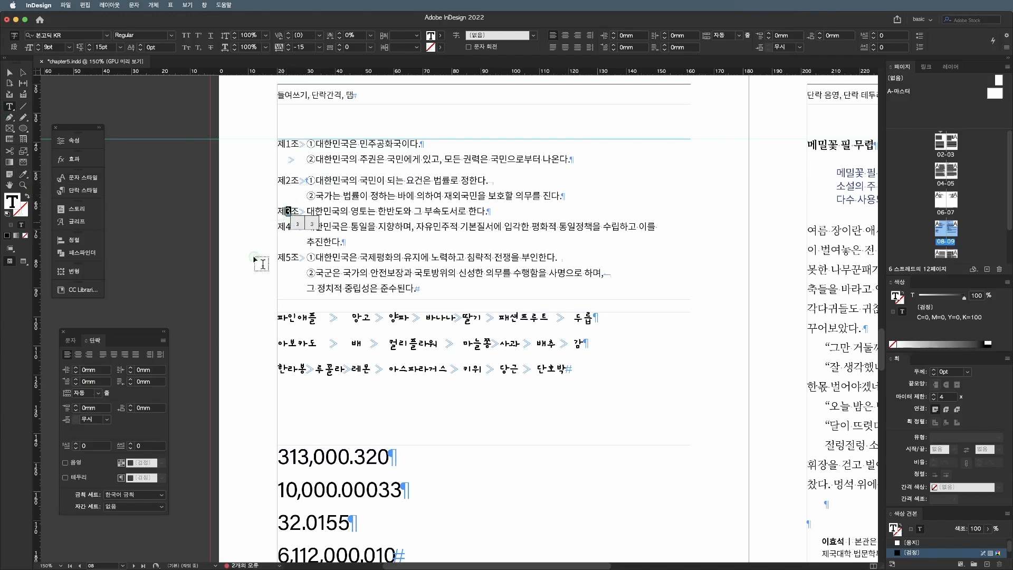
left_click(76, 405)
left_click(76, 405)
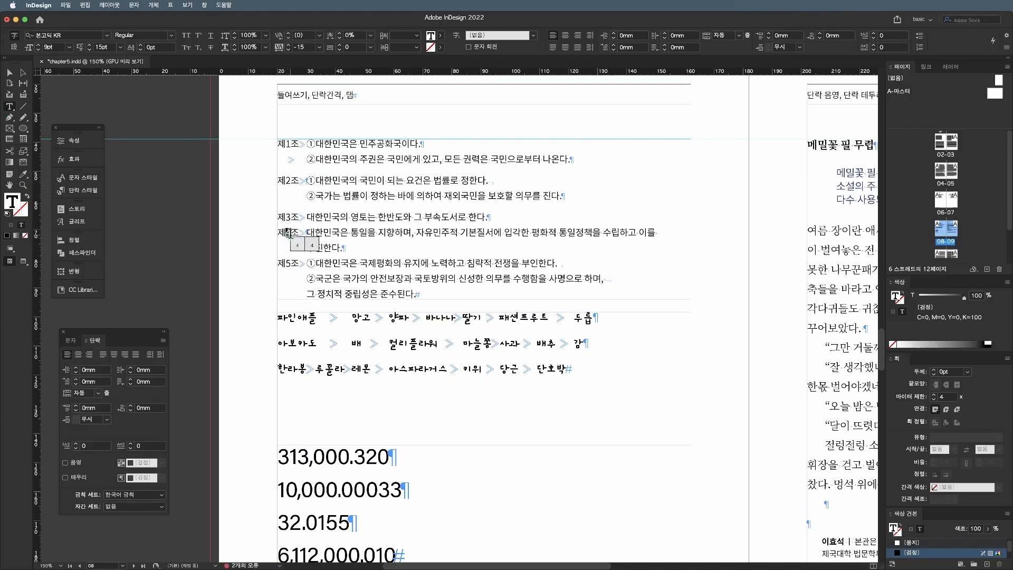
- Move the fruit-and-vegetable text frame down and extend the article text frame's bottom edge to a height of about 61 mm
key("Escape")
left_click_drag(455, 317, 457, 339)
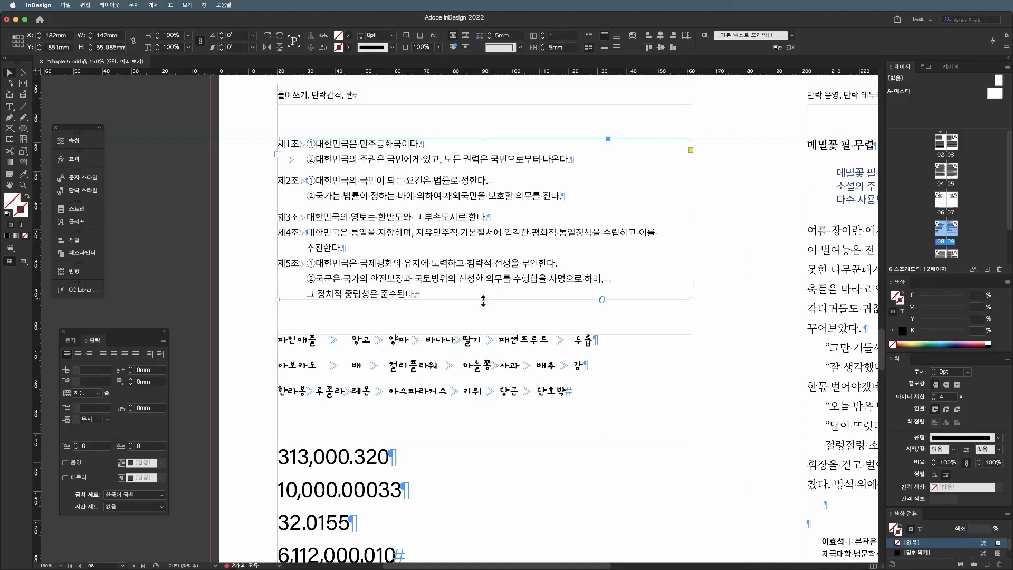
left_click_drag(478, 300, 478, 317)
- Set the space before the 제4조 and 제5조 paragraphs to 2 mm each, and preview the page without guides
double_click(291, 231)
left_click_drag(292, 231, 287, 231)
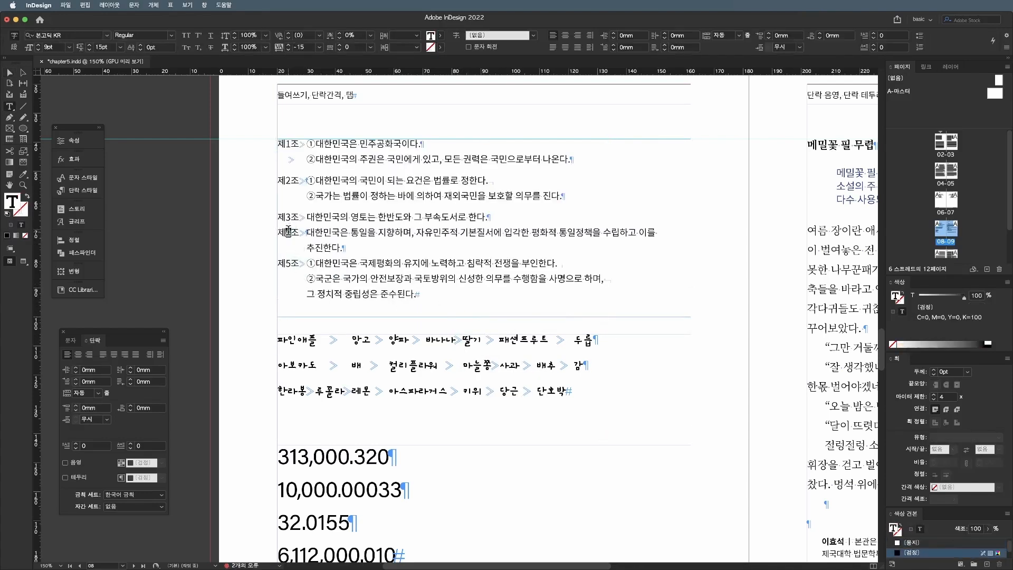
left_click(76, 406)
left_click(75, 406)
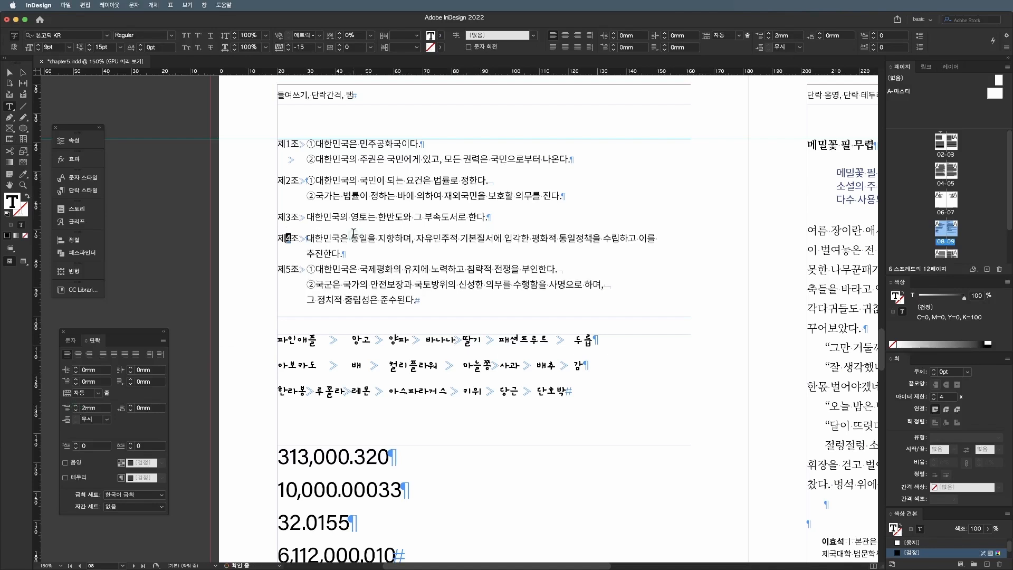
double_click(287, 268)
left_click(76, 406)
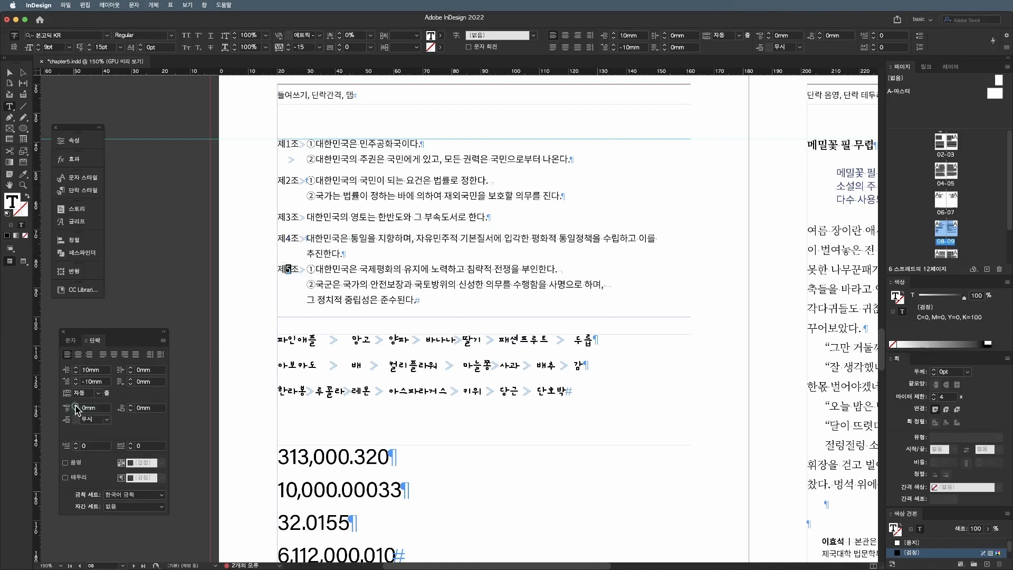
left_click(77, 405)
key("Escape")
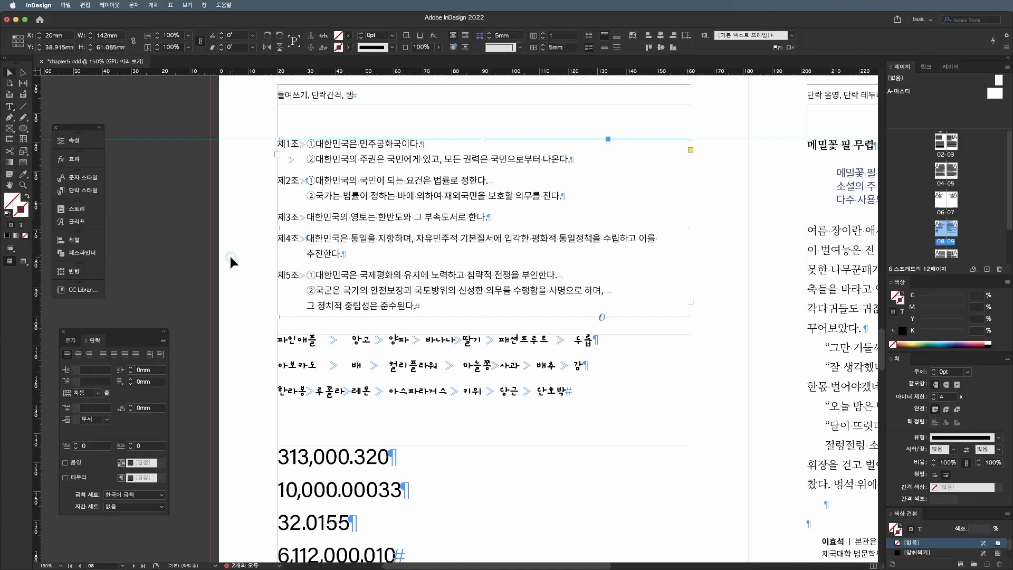
key("w")
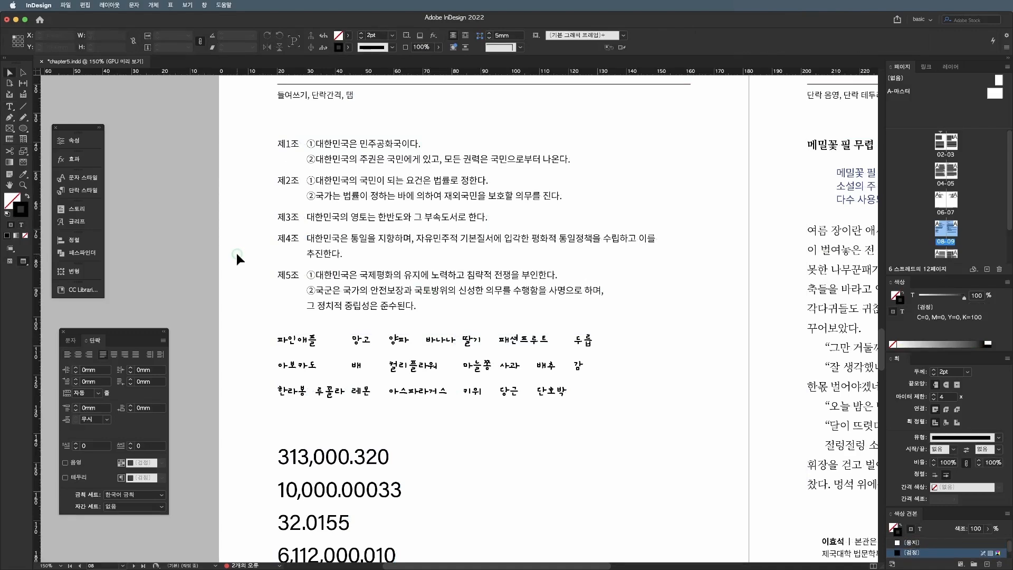
- Show the guides and move the fruit-and-vegetable and number text frames down, placing the number frame at Y 174 mm
scroll(237, 253, "down", 5)
key("w")
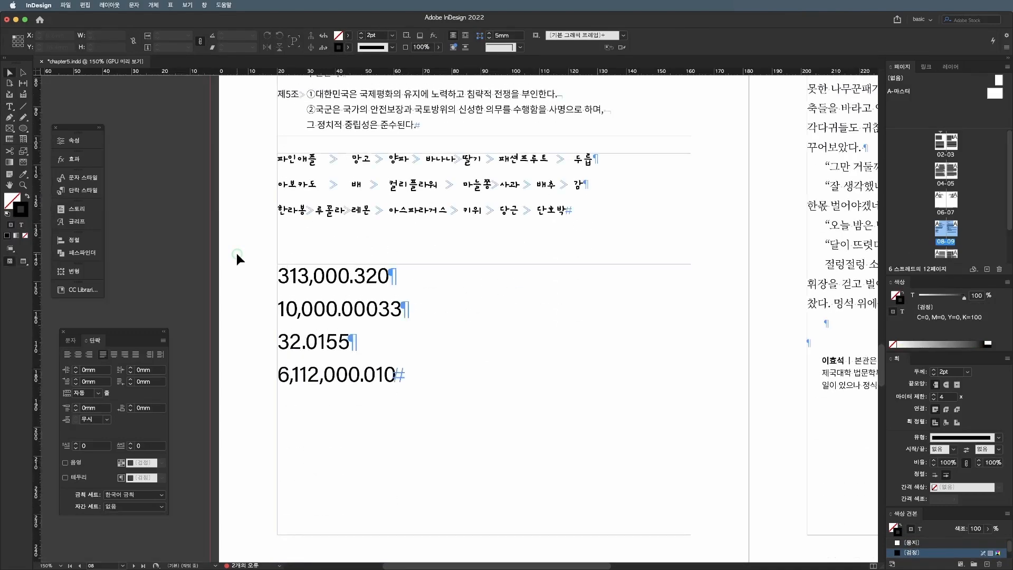
left_click(402, 217)
left_click_drag(403, 220, 415, 285)
left_click(219, 289)
left_click_drag(324, 349, 328, 402)
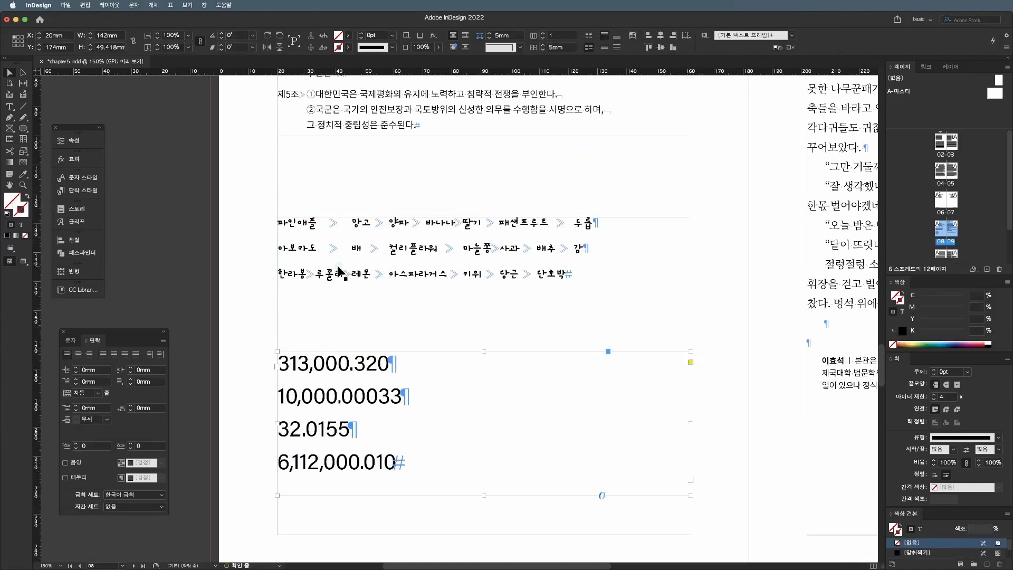
- Add a centred tab stop at 10 mm to all lines of the fruit-and-vegetable list
double_click(342, 265)
key("ctrl+a")
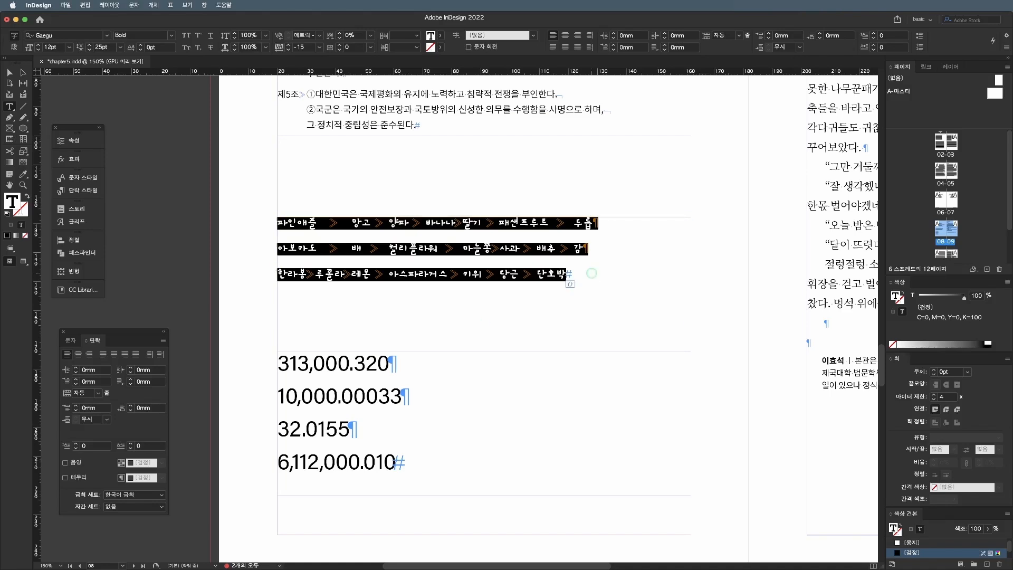
key("super+shift+t")
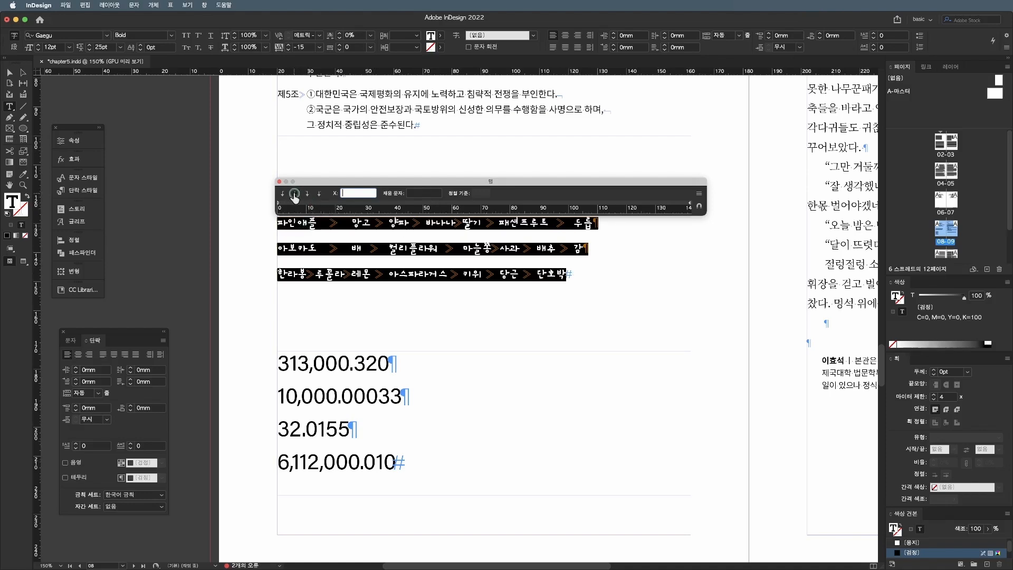
left_click(312, 204)
left_click_drag(309, 203, 308, 207)
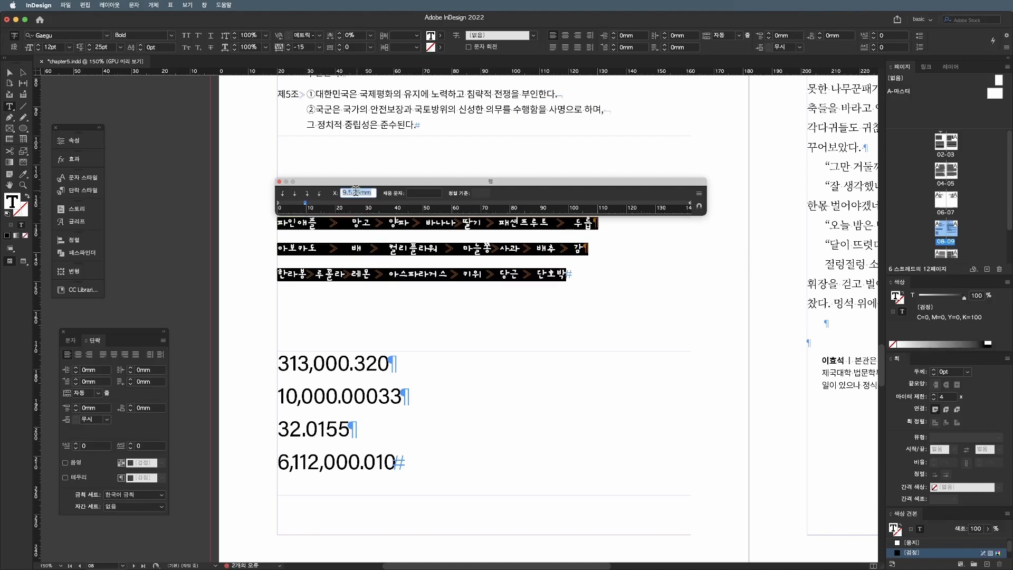
type("10mm")
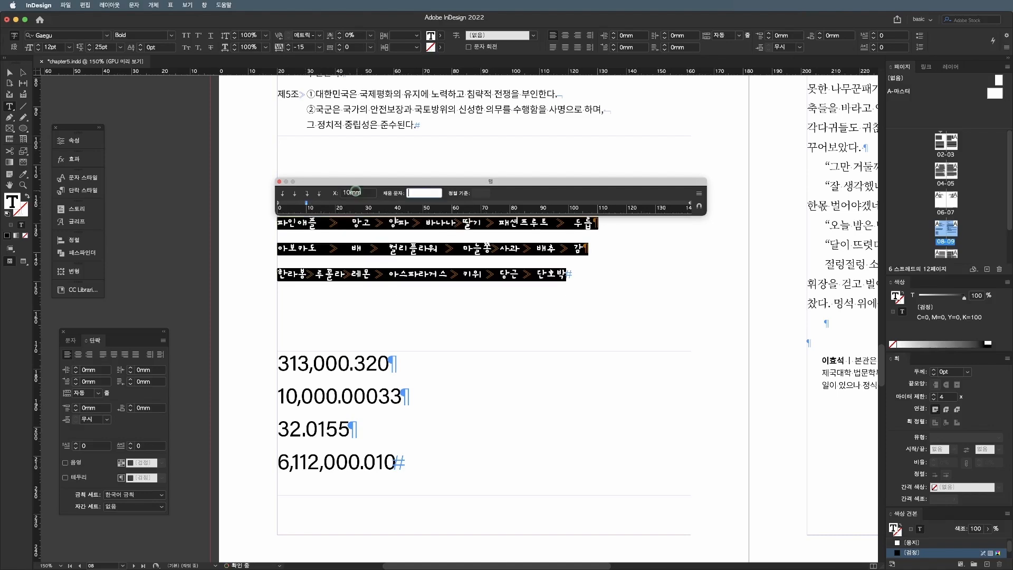
- Add a second centred tab stop at 27 mm to the fruit-and-vegetable list and repeat it across the ruler
left_click_drag(332, 205, 354, 203)
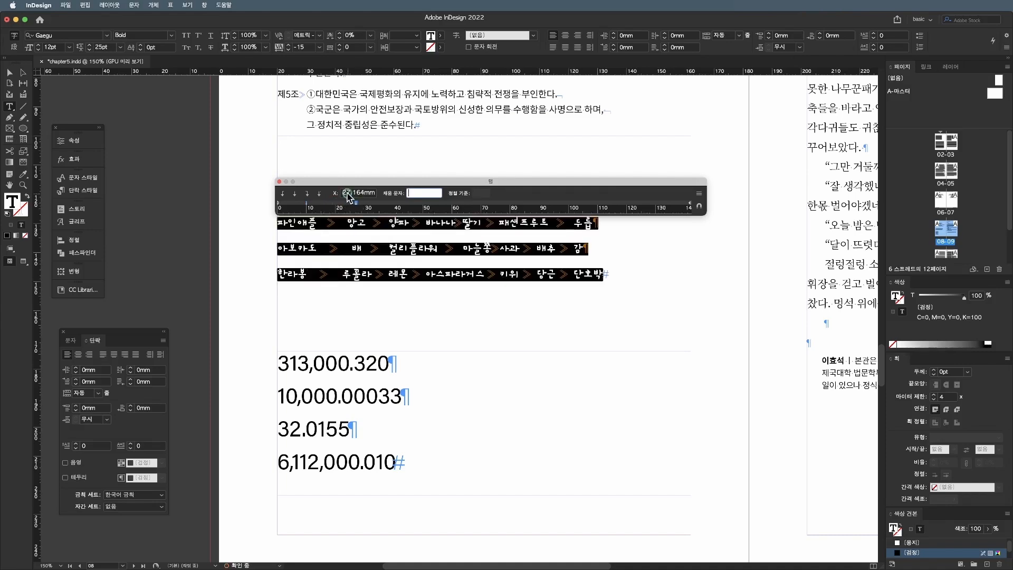
left_click(347, 197)
type("27")
key("Tab")
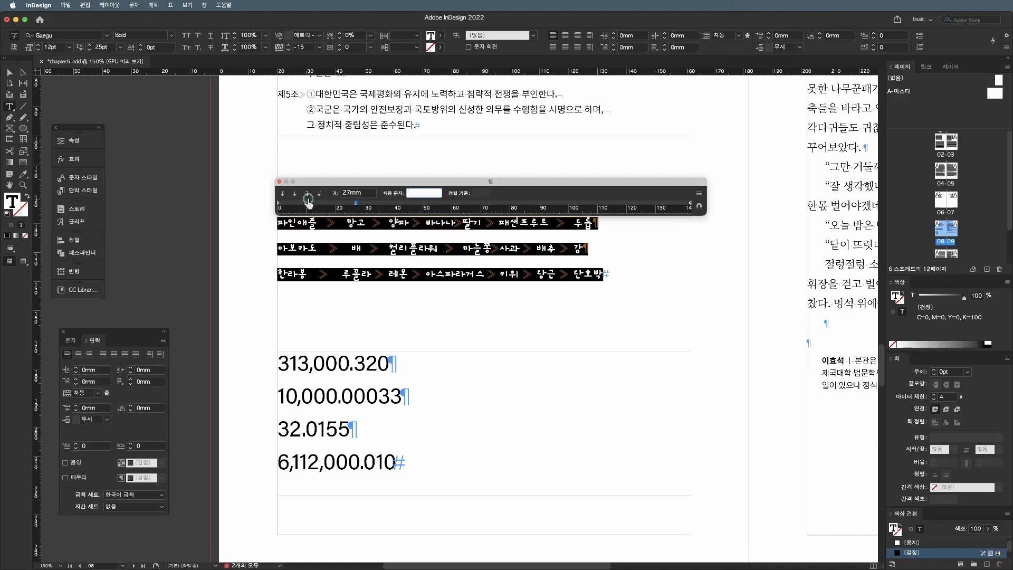
left_click(396, 204)
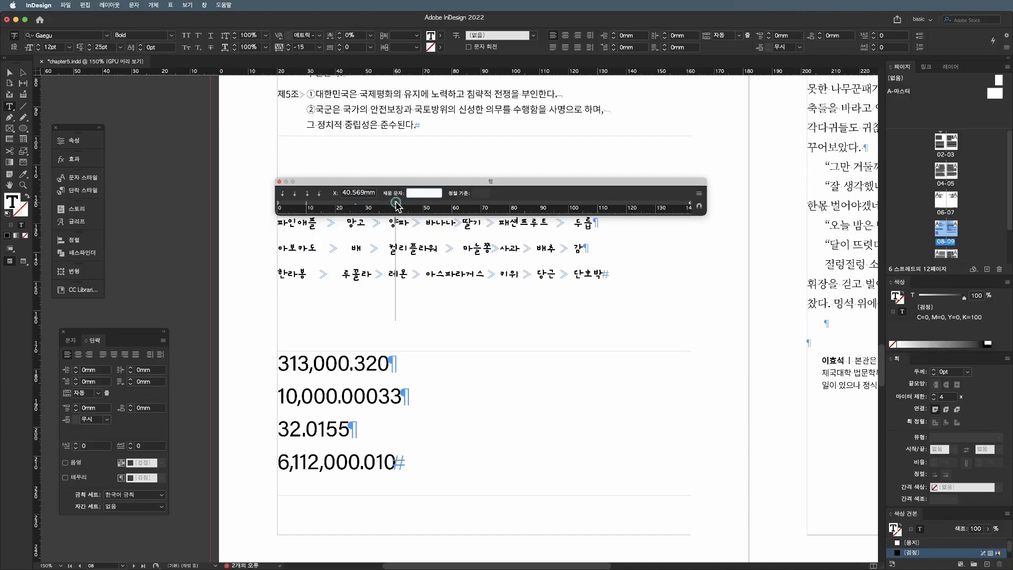
left_click_drag(396, 204, 356, 204)
left_click(356, 204)
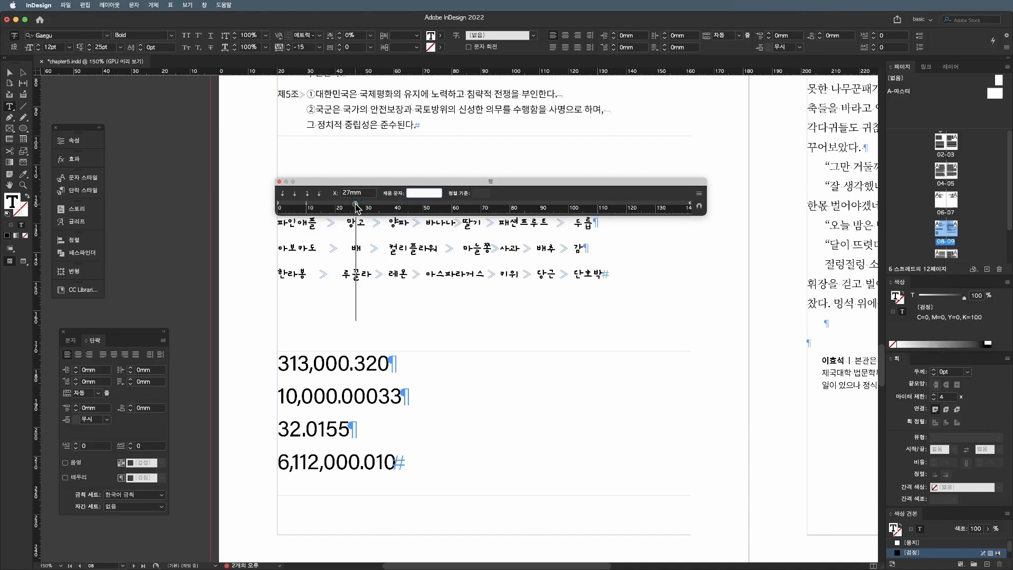
right_click(356, 206)
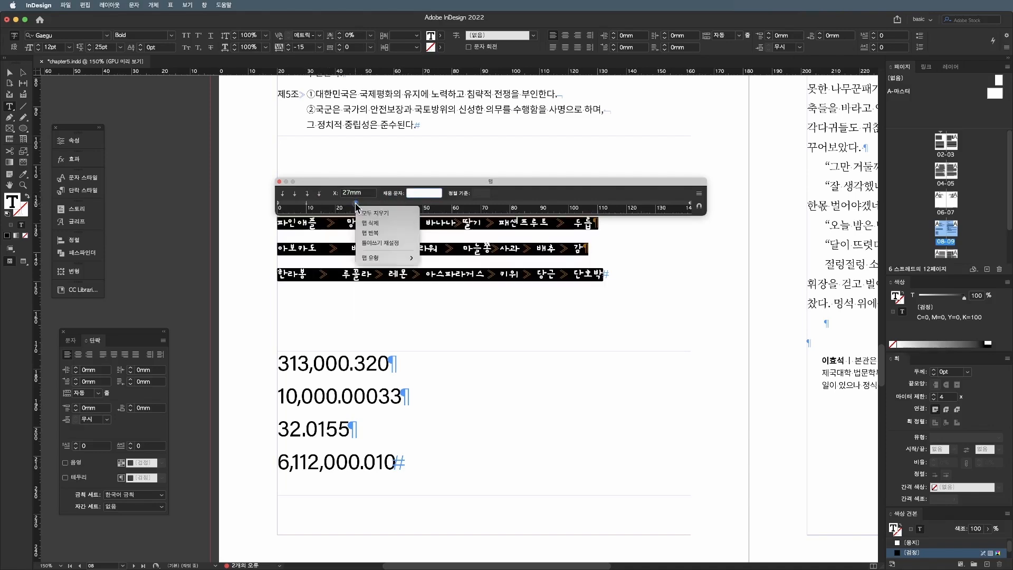
left_click(370, 233)
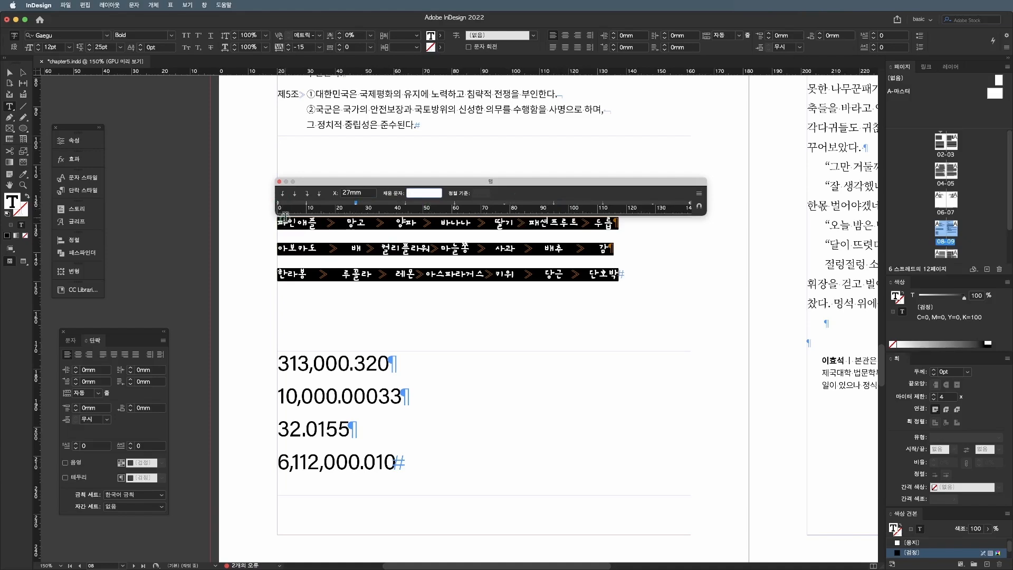
- Insert a tab before the first word of each fruit-and-vegetable line and preview the page without guides
left_click(286, 223)
left_click(279, 251)
key("Tab")
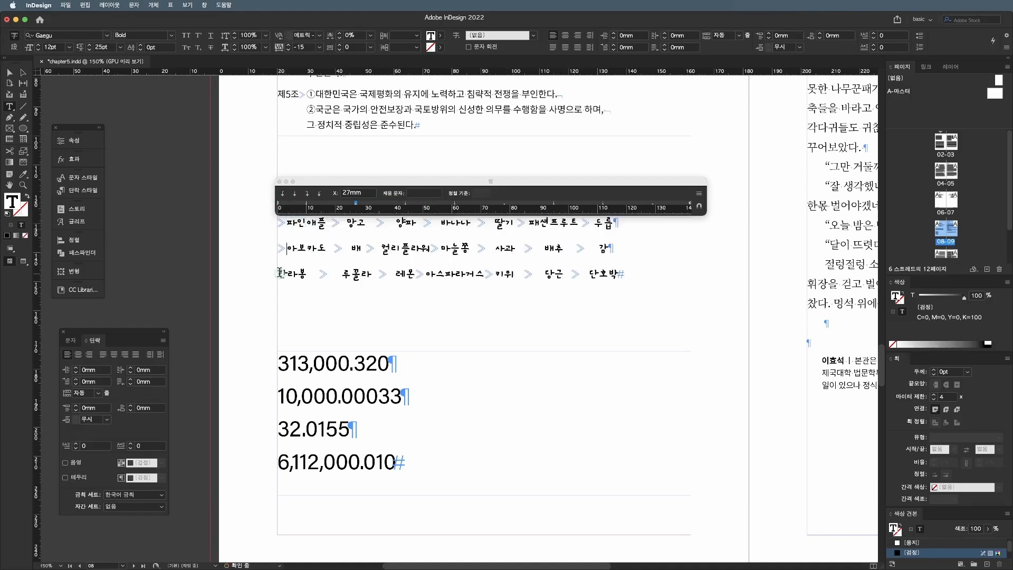
left_click(279, 274)
key("Tab")
scroll(279, 274, "up", 2)
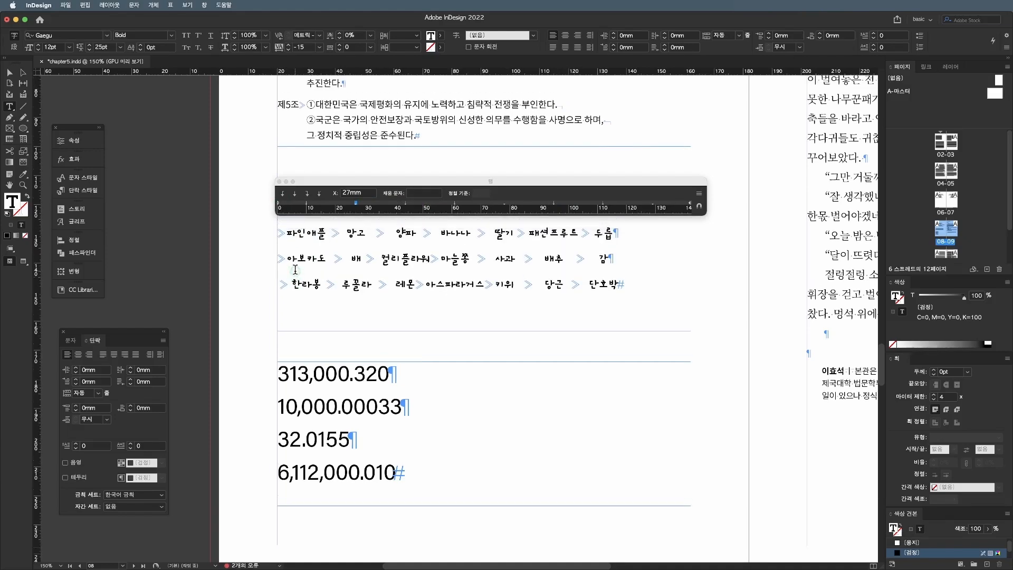
key("Escape")
key("w")
left_click(246, 273)
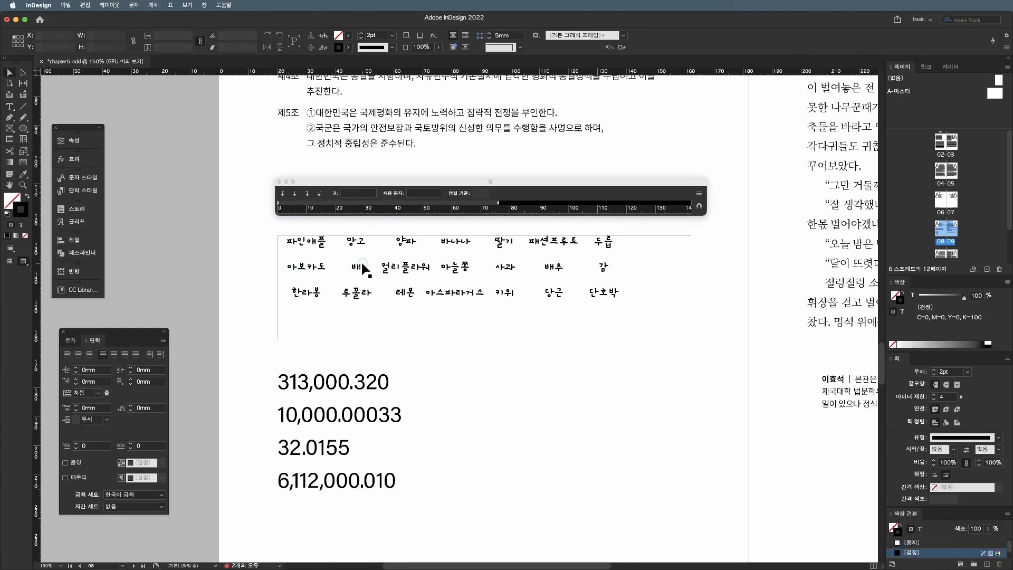
- Try moving the 27 mm tab stop of the whole fruit-and-vegetable list to 32 mm and repeating it
double_click(452, 276)
key("super+a")
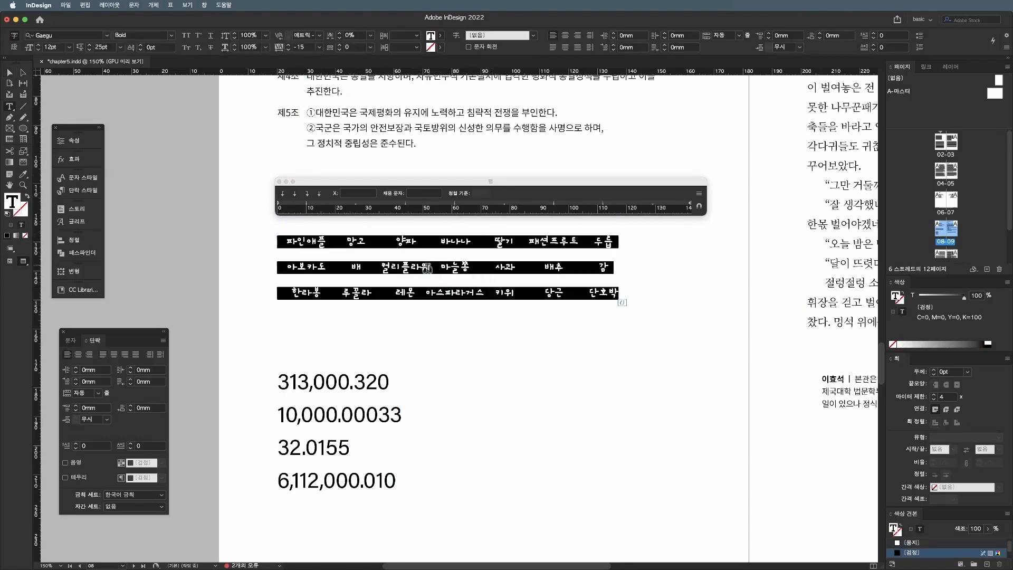
left_click(356, 205)
type("32")
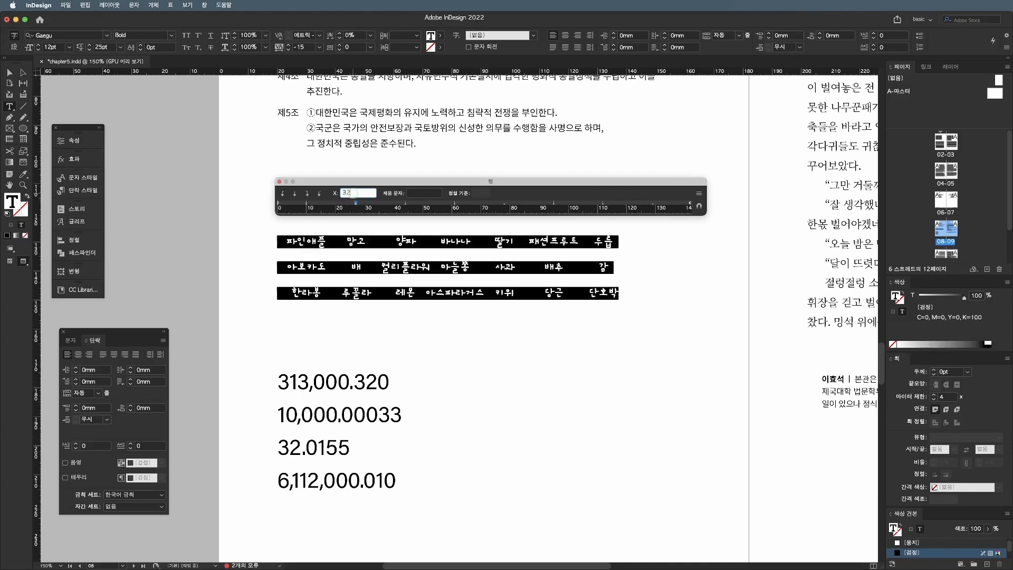
key("Tab")
right_click(369, 204)
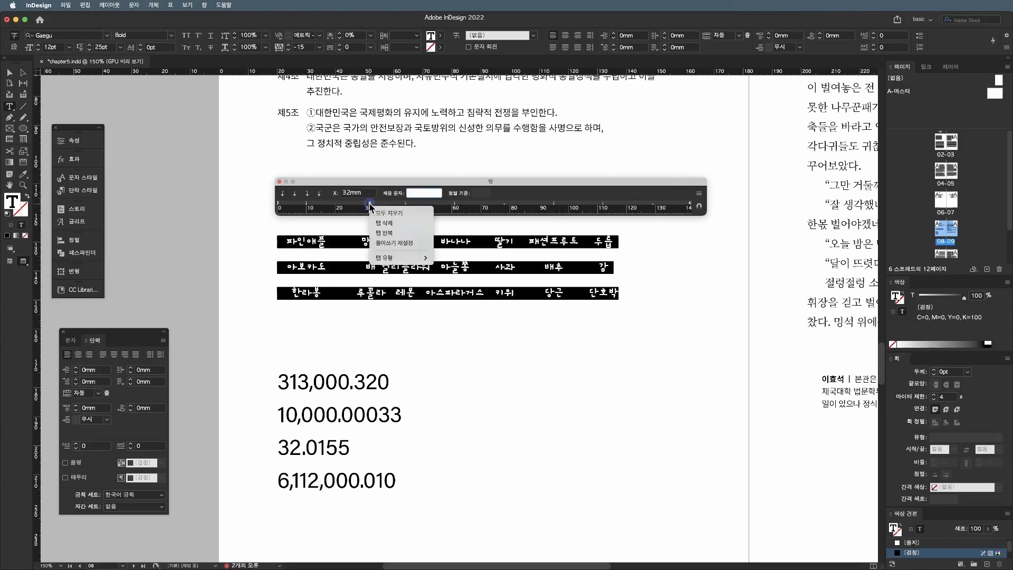
left_click(388, 235)
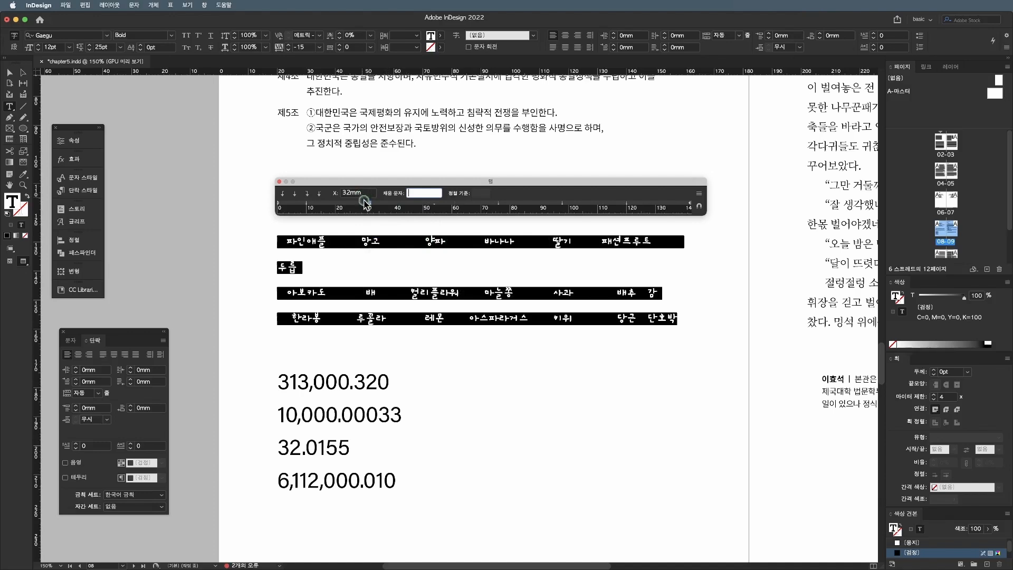
- Set the second tab stop of the fruit-and-vegetable list to 30 mm and repeat it across the ruler
left_click_drag(344, 194, 386, 195)
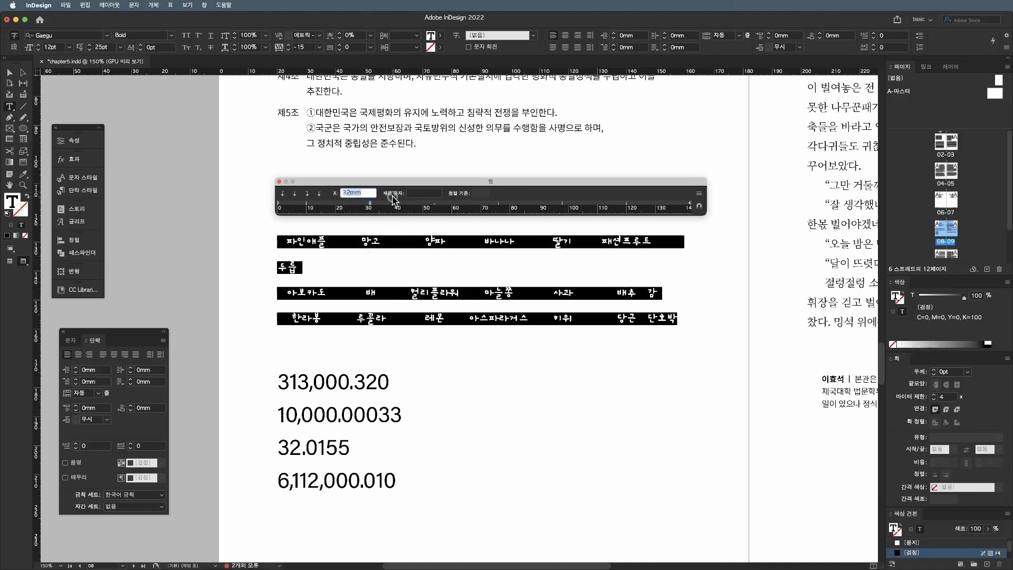
type("30")
key("Tab")
right_click(365, 204)
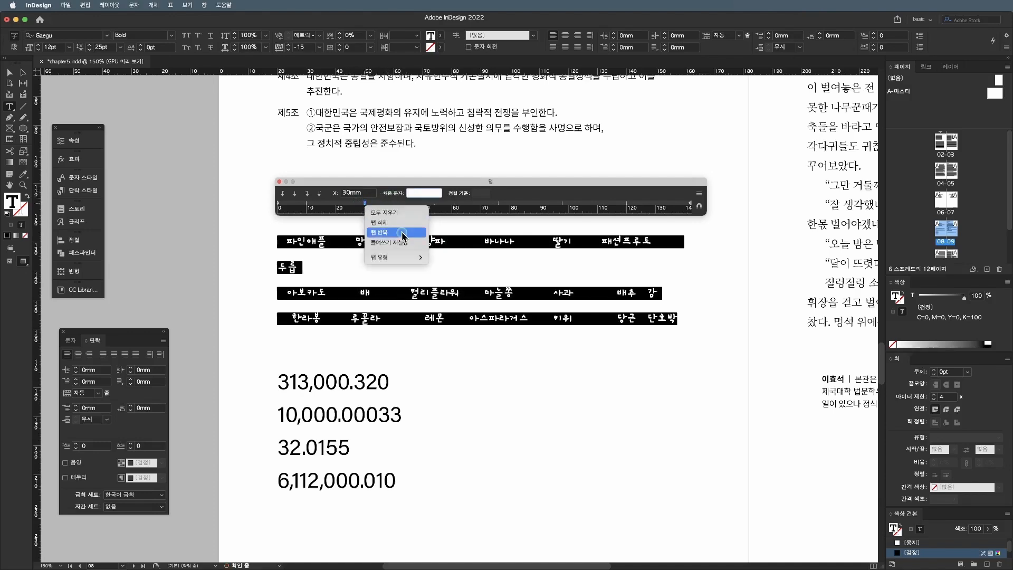
left_click(402, 233)
left_click(413, 242)
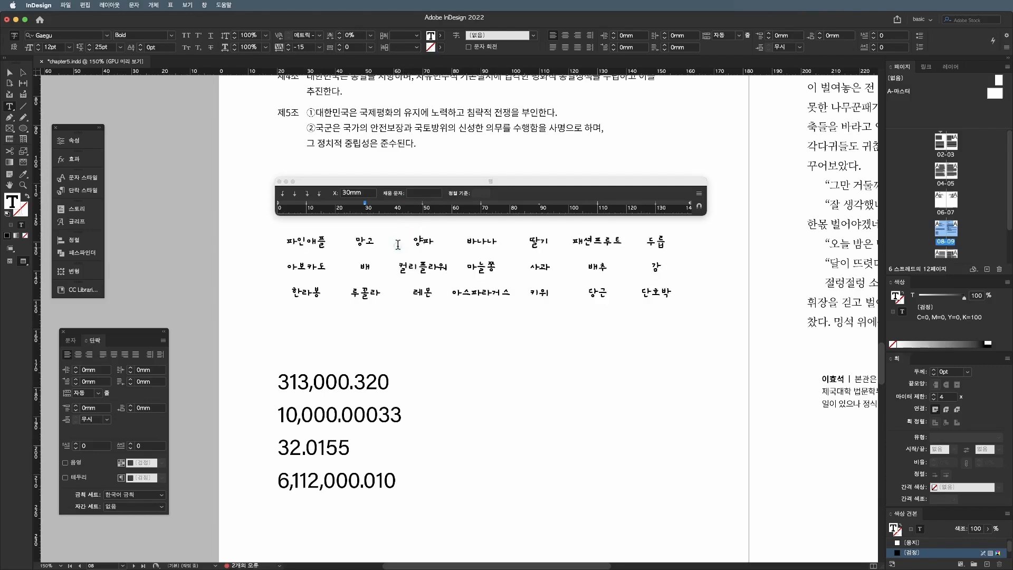
- Close the tab ruler and check the fruit-and-vegetable columns with and without guides and hidden characters
left_click(279, 182)
key("Escape")
key("w")
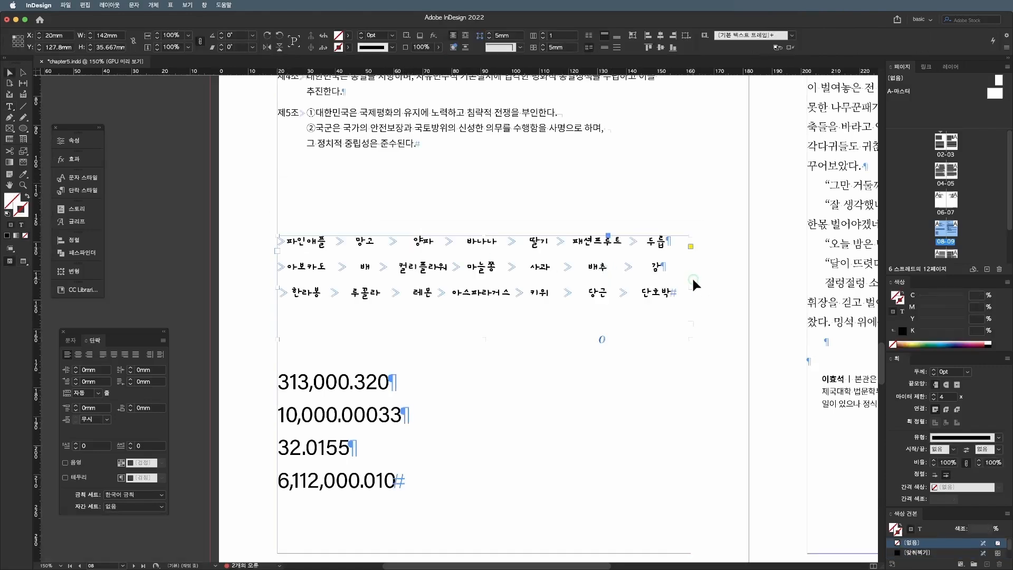
key("w")
left_click(704, 270)
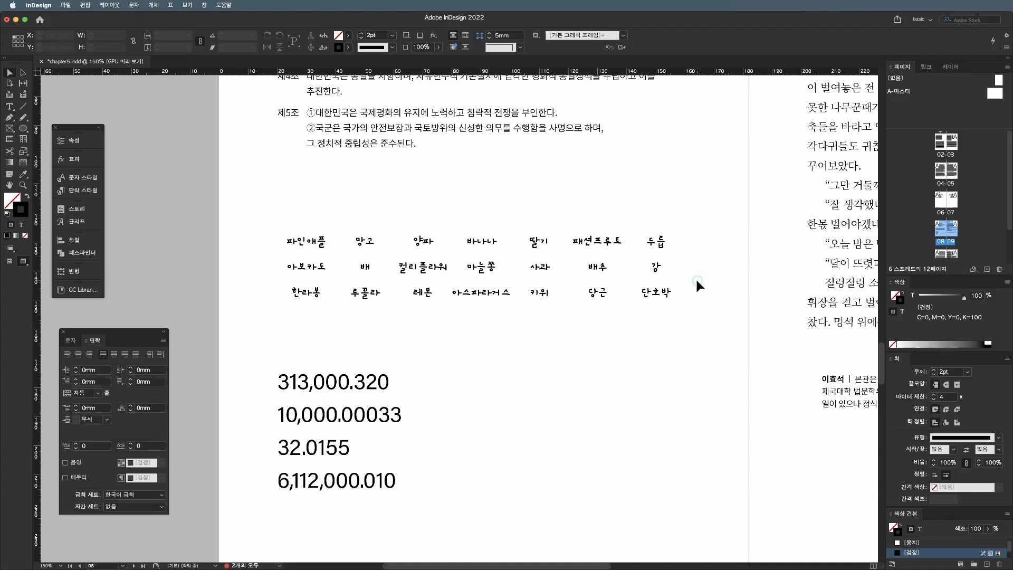
- Add a decimal-aligned tab stop at 30 mm to all lines of the number list
scroll(420, 264, "down", 7)
scroll(422, 272, "up", 2)
left_click(423, 275)
double_click(423, 275)
key("super+a")
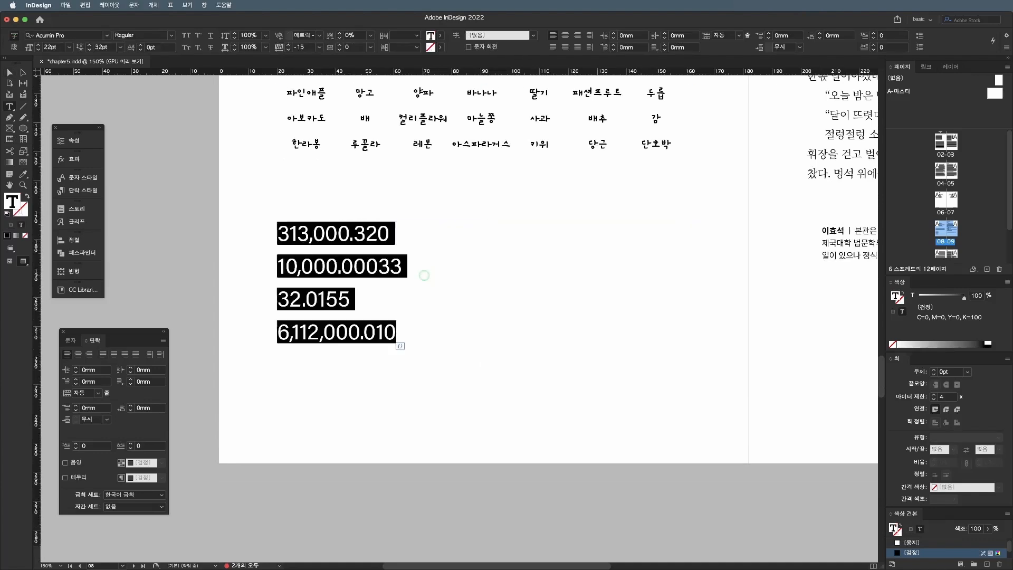
key("super+shift+t")
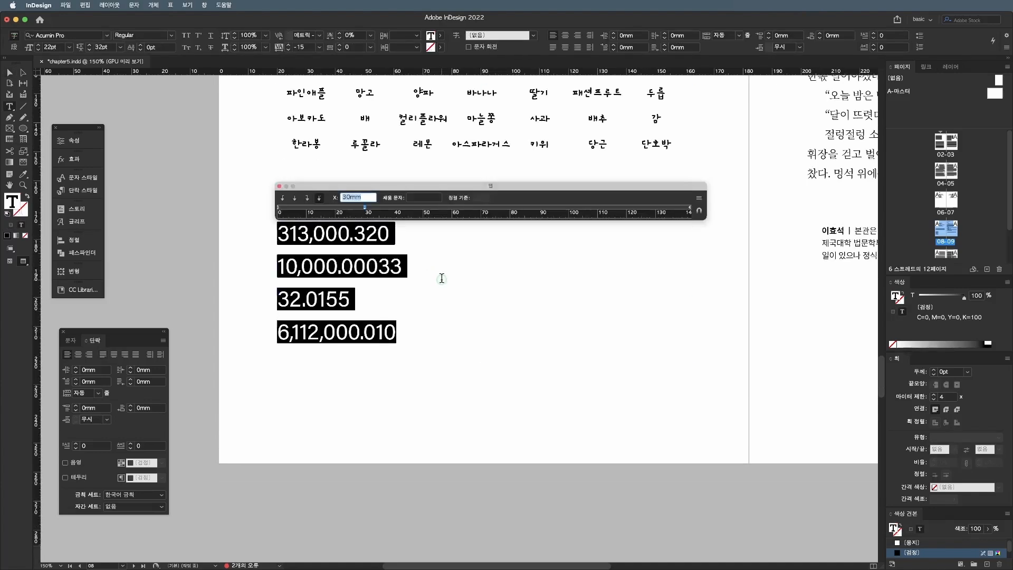
left_click(321, 198)
left_click(364, 207)
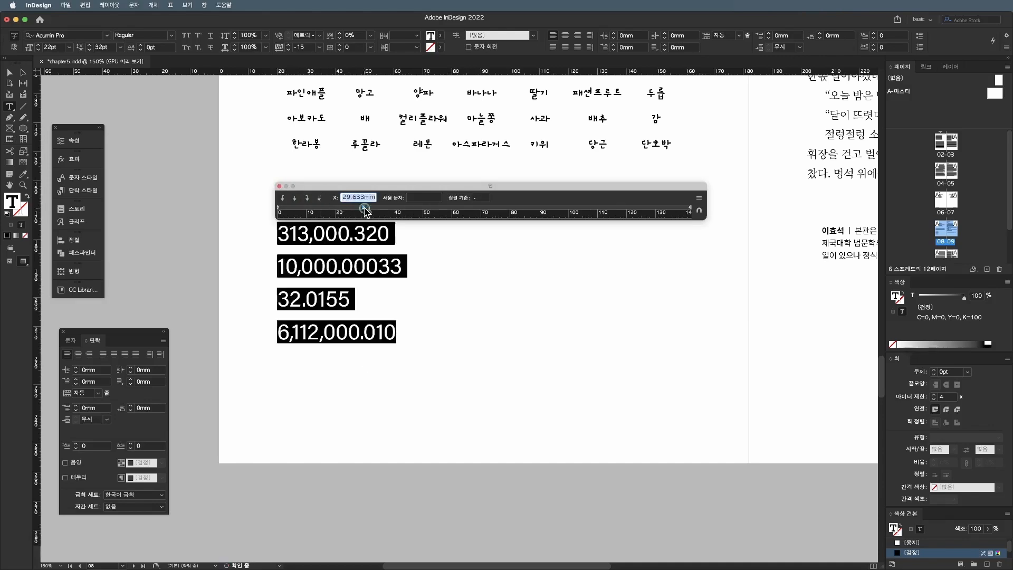
double_click(347, 198)
type("30")
key("Tab")
- Show the hidden characters and insert a tab before each of the four numbers
left_click(291, 222)
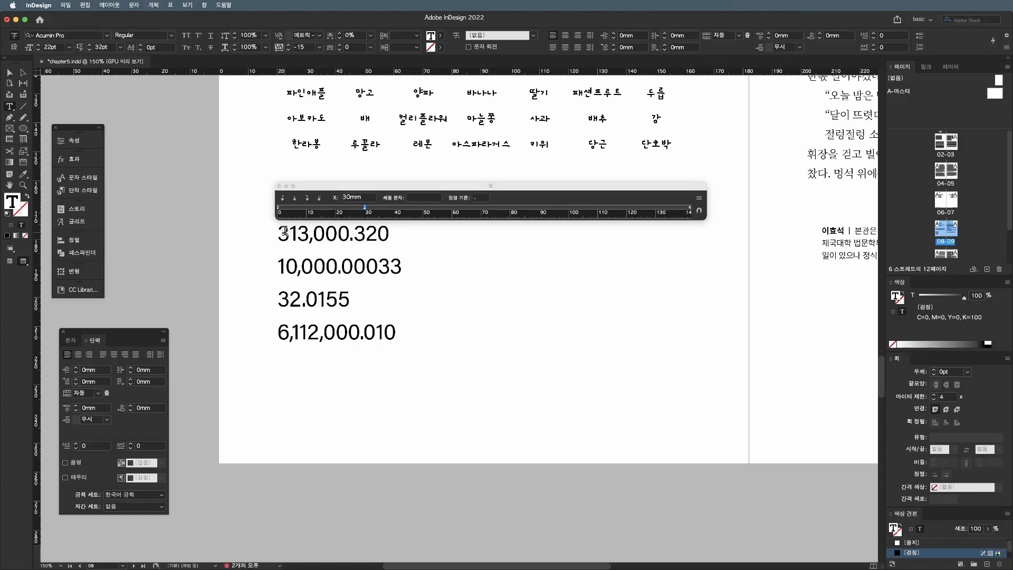
left_click(266, 245)
key("w")
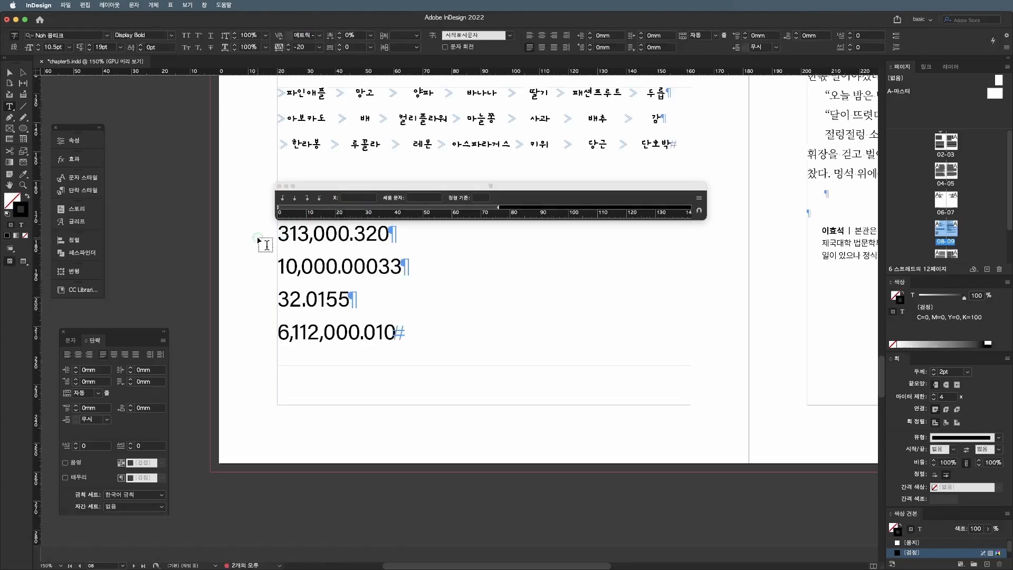
left_click(280, 233)
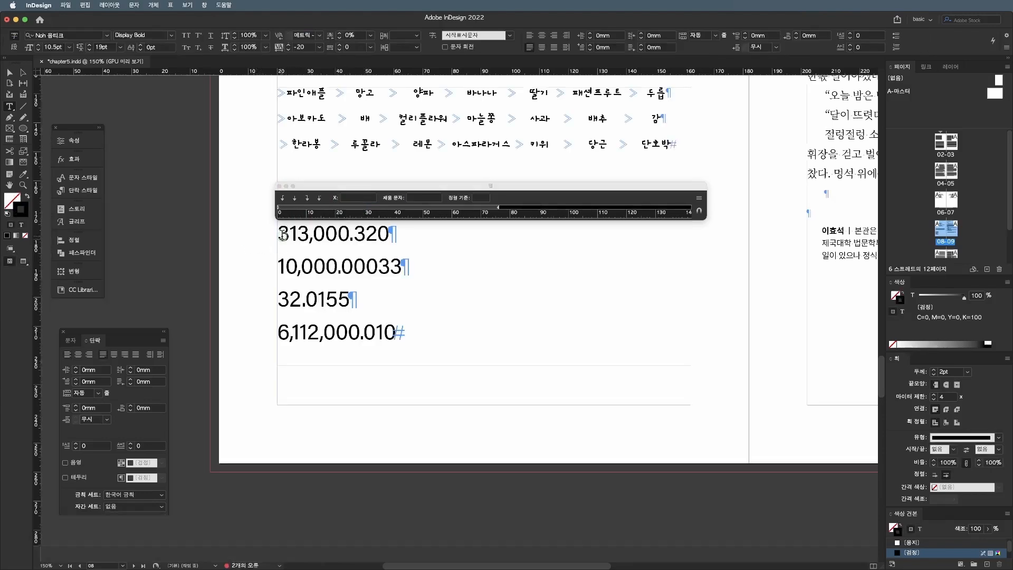
left_click(279, 266)
key("Tab")
left_click(279, 299)
key("Tab")
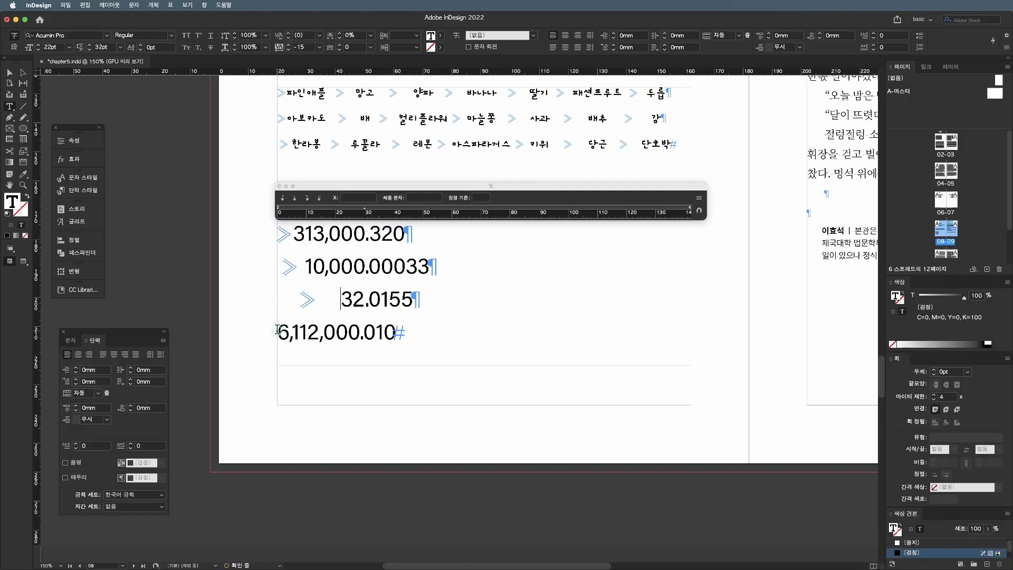
left_click(278, 332)
key("Tab")
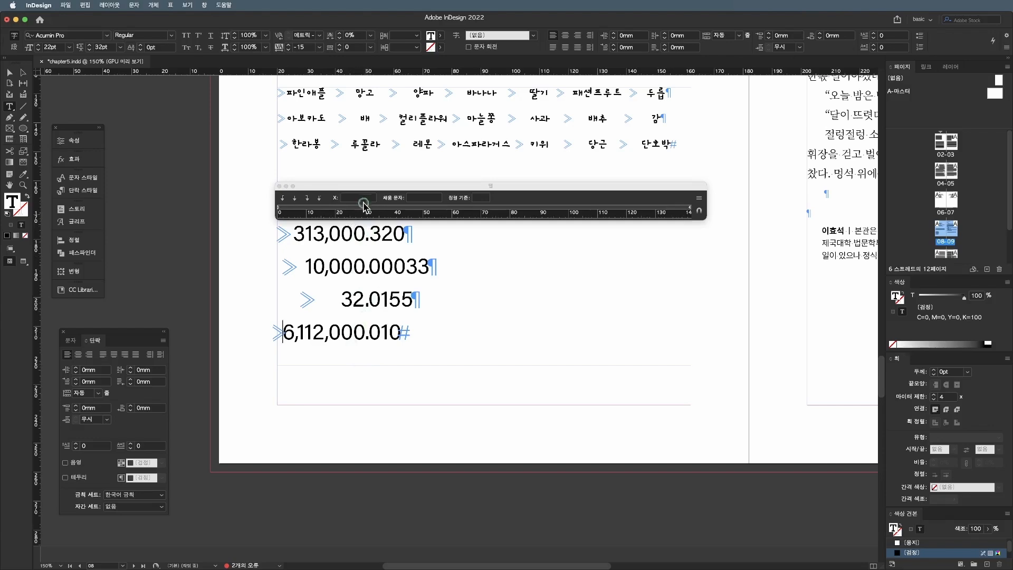
- Change the second number to 10,000.033 and the third to 3332.0155
left_click_drag(404, 266, 382, 267)
key("BackSpace")
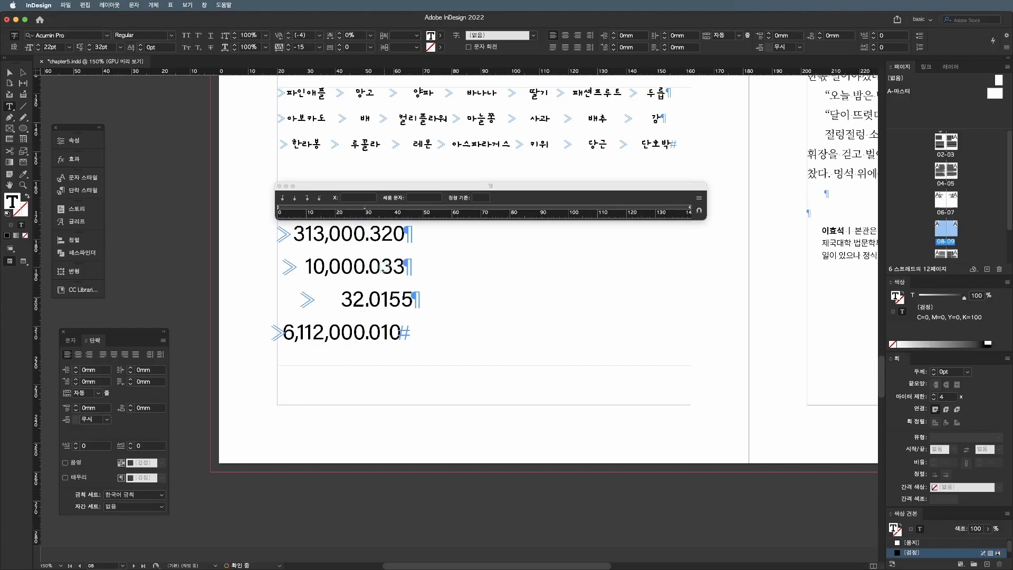
left_click(347, 299)
type("33")
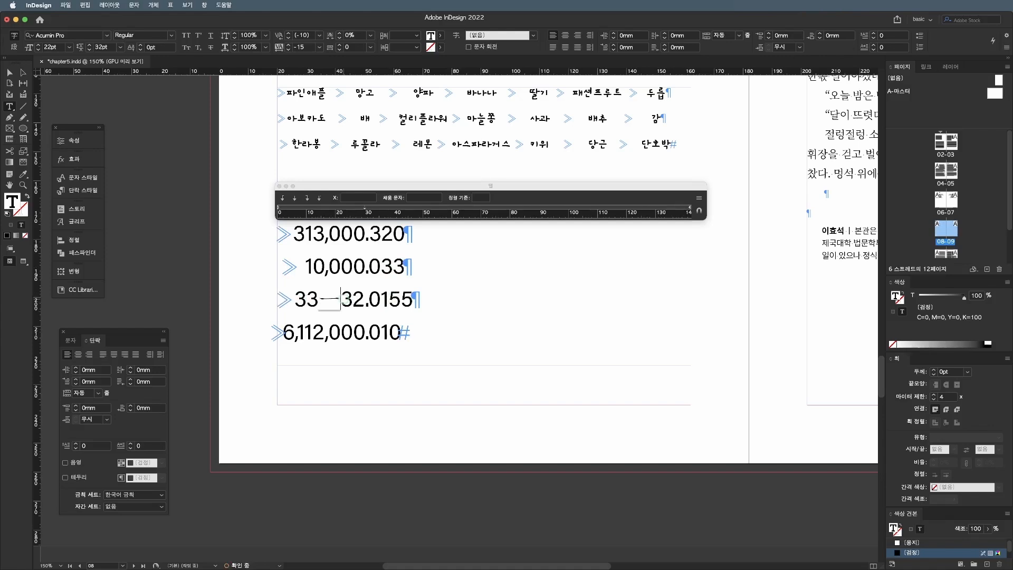
key("Escape")
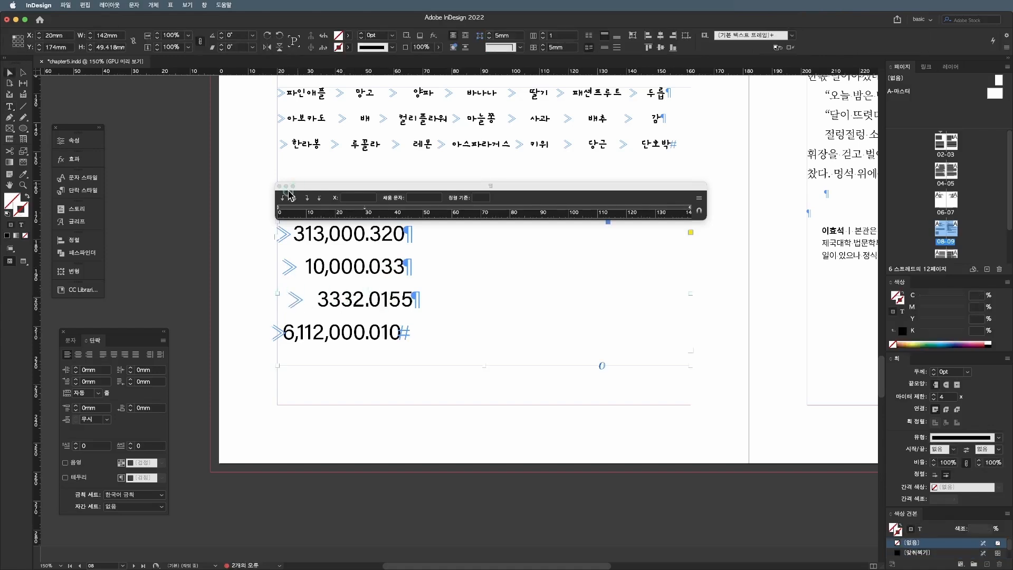
- Try deleting the decimal point from the third number in the list, and undo the deletion
double_click(372, 294)
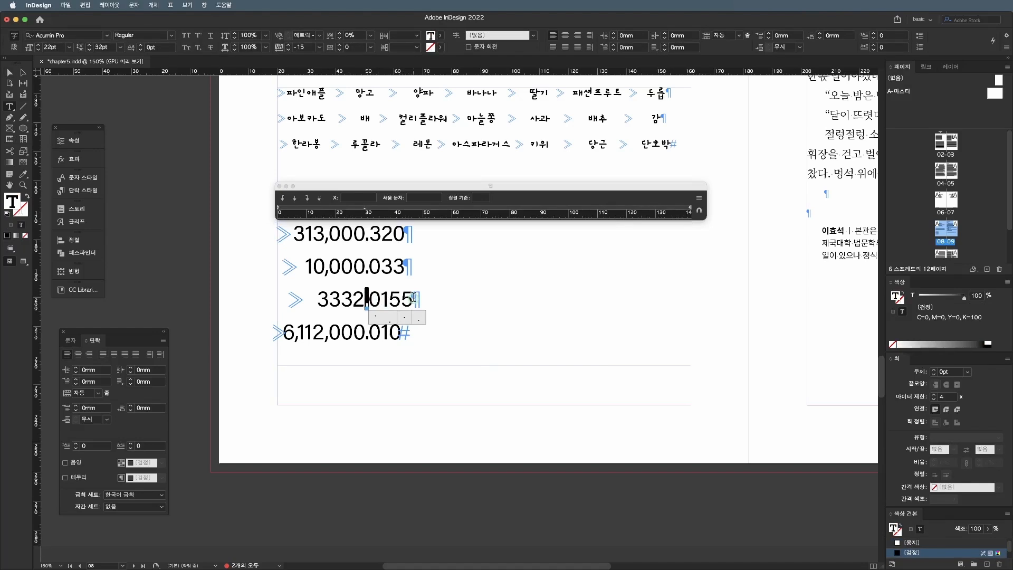
key("BackSpace")
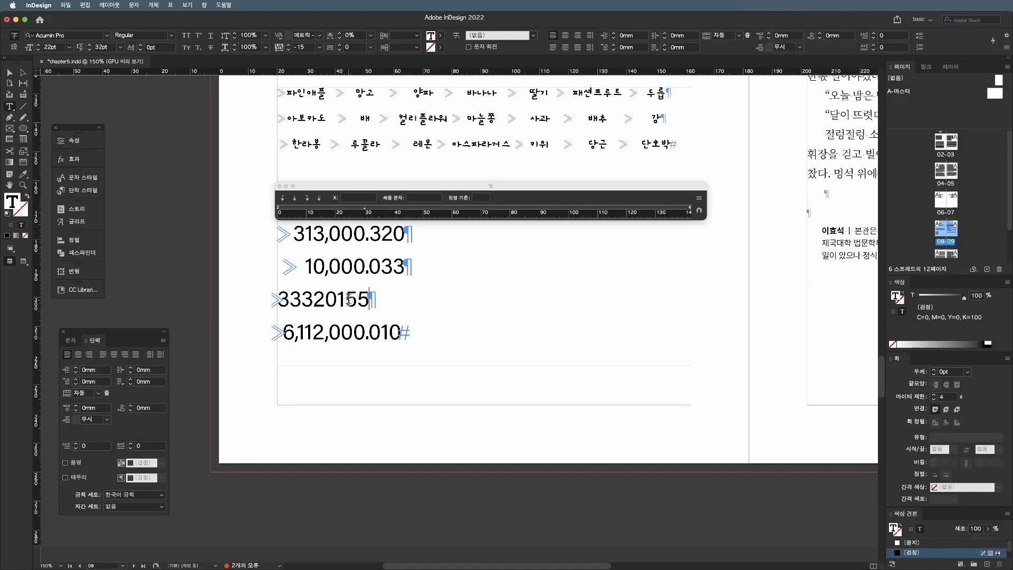
key("super+z")
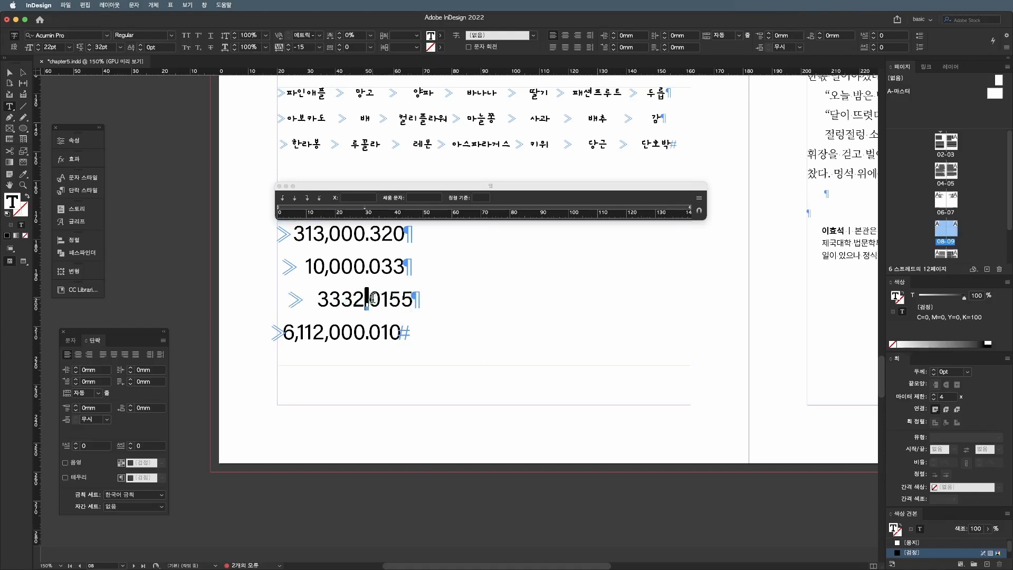
key("shift+Right")
left_click(390, 299)
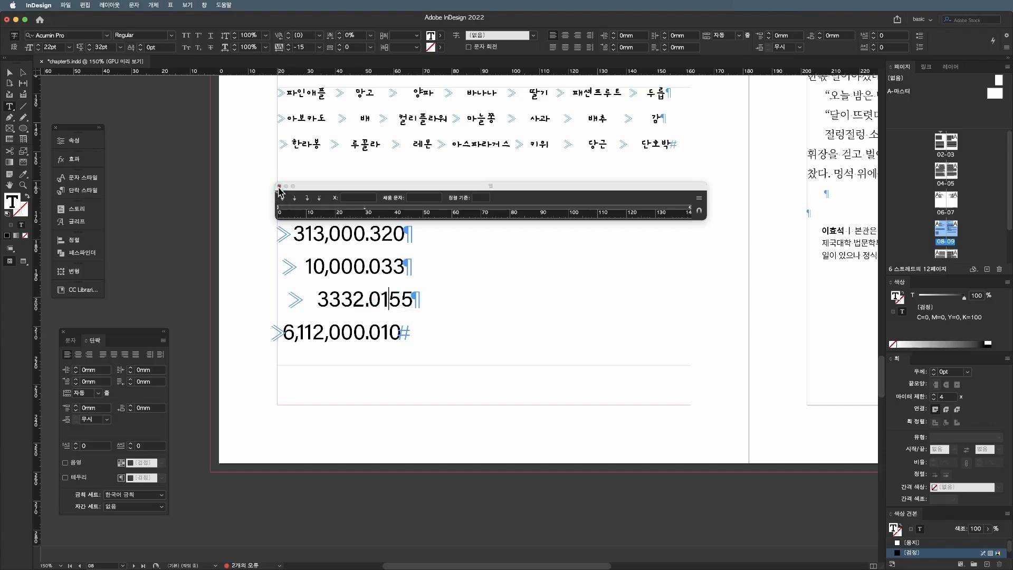
- Close the tab ruler and deselect the number list
key("super+shift+t")
key("Escape")
left_click(230, 279)
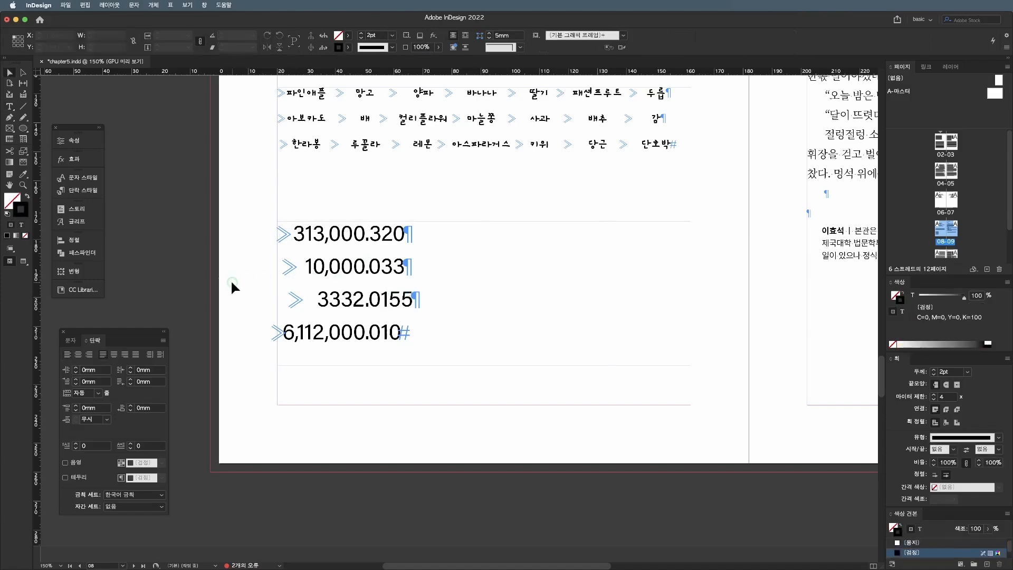
- Select the three-line blue introduction under the story title on the facing page
scroll(230, 280, "up", 10)
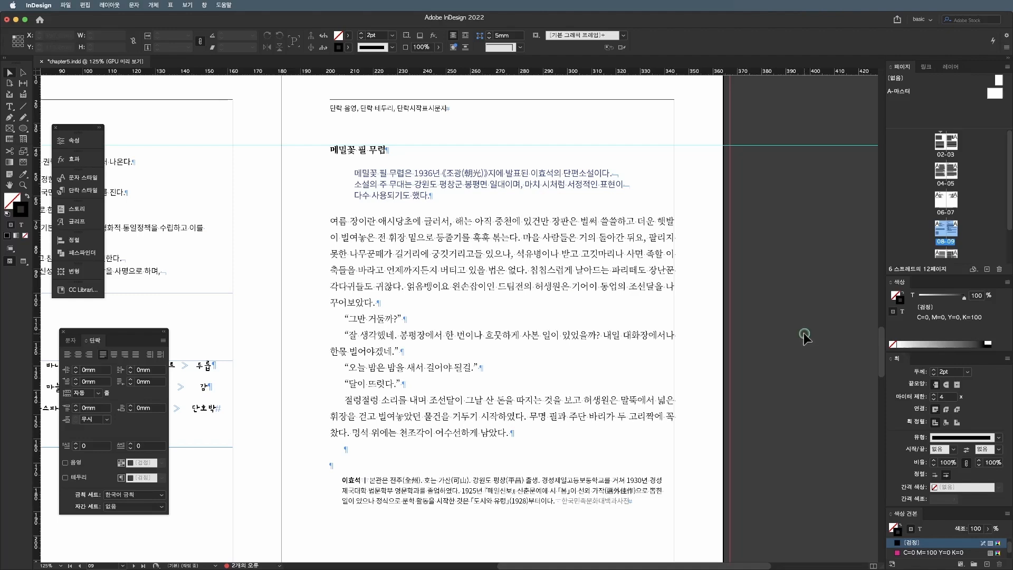
key("t")
left_click_drag(431, 195, 311, 171)
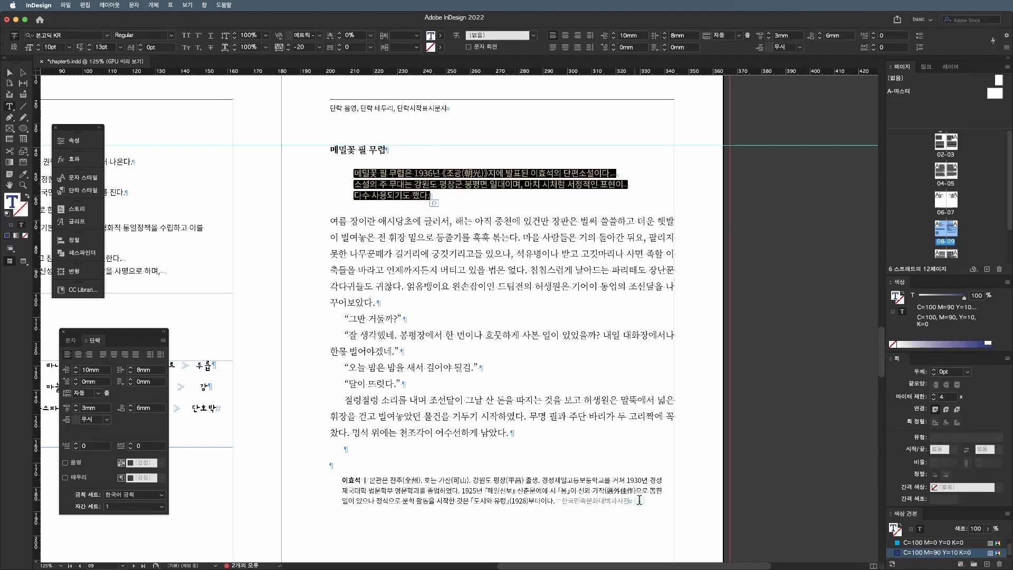
left_click_drag(636, 501, 330, 481)
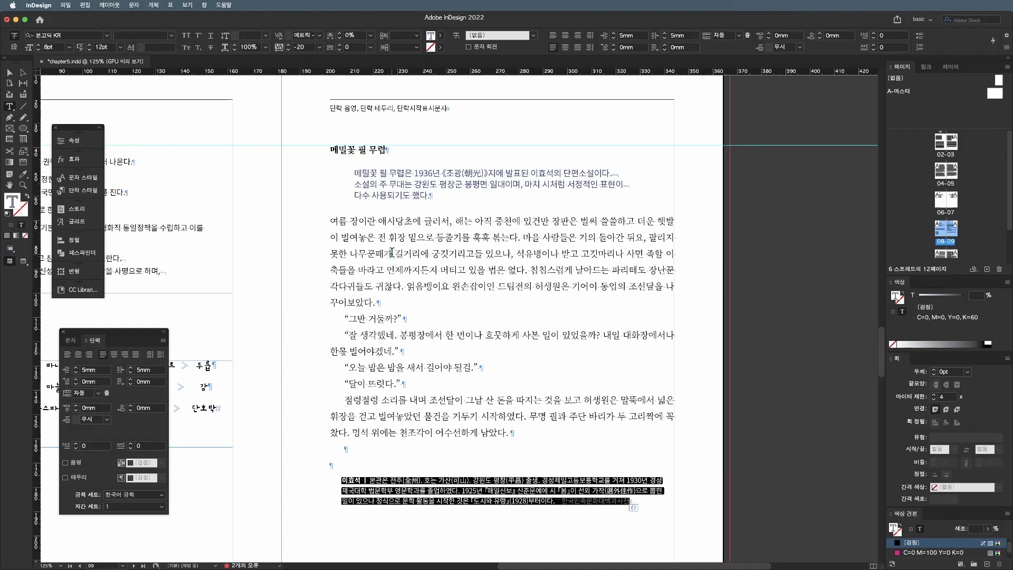
left_click_drag(448, 198, 353, 173)
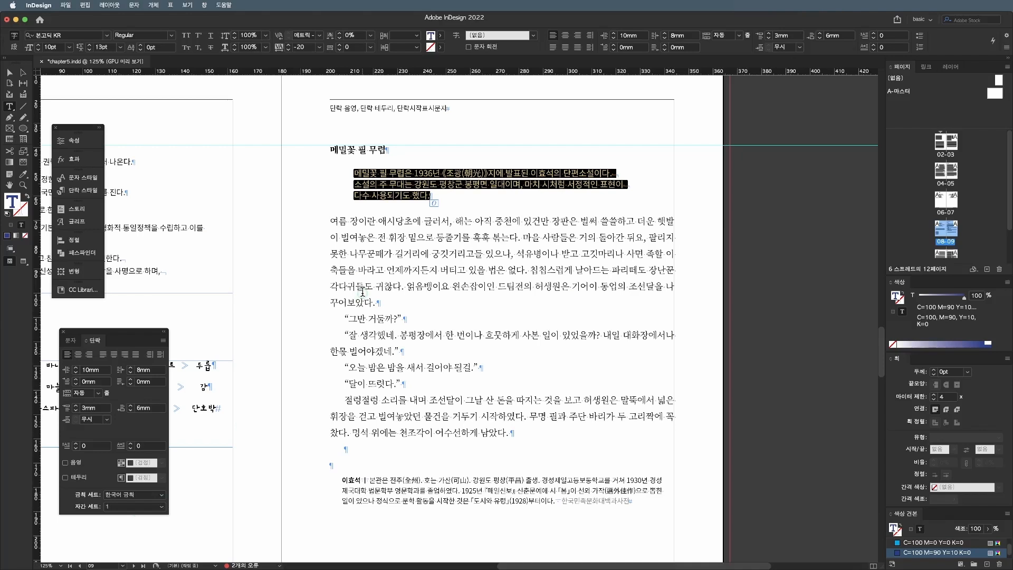
left_click(77, 478)
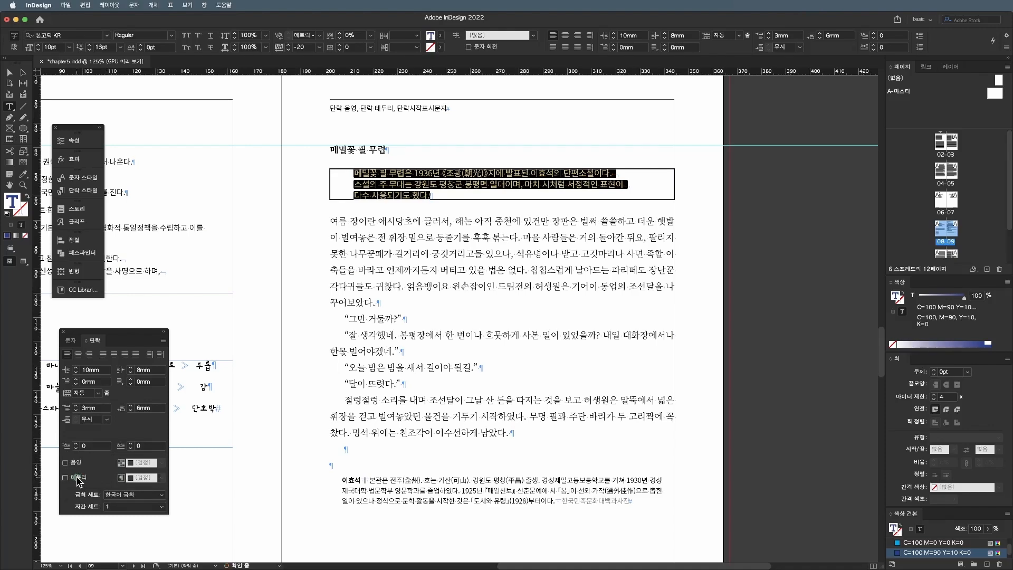
left_click(77, 477)
left_click(162, 341)
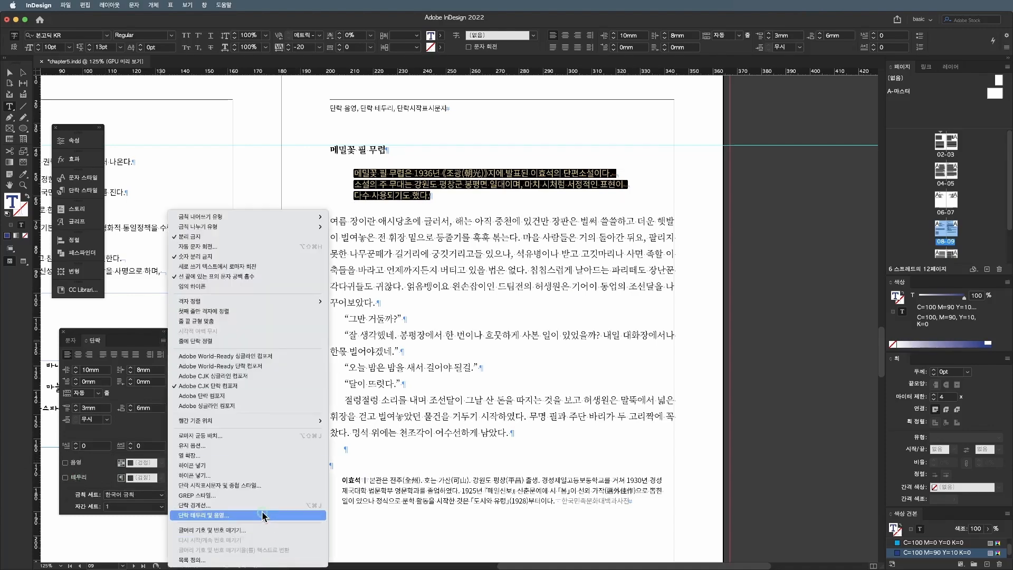
left_click(245, 517)
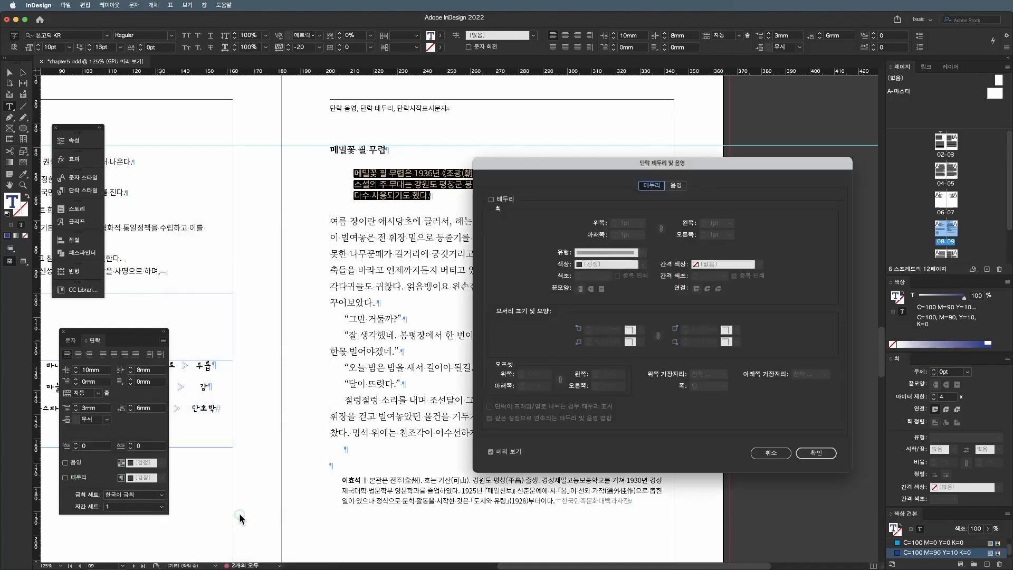
key("Escape")
- Turn on the paragraph border for the selected introduction and open its detailed border settings
left_click(78, 477)
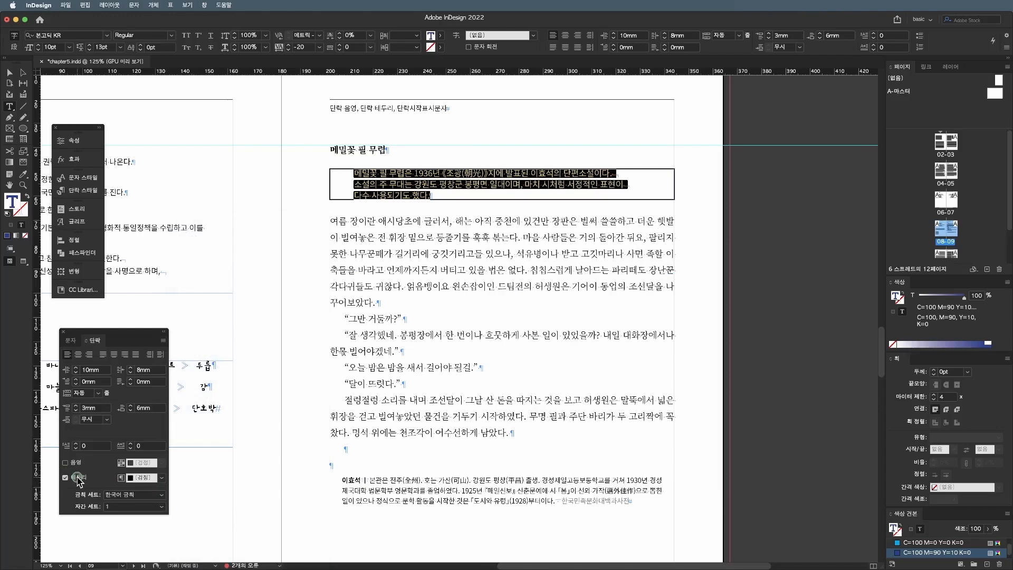
left_click(121, 478, "alt")
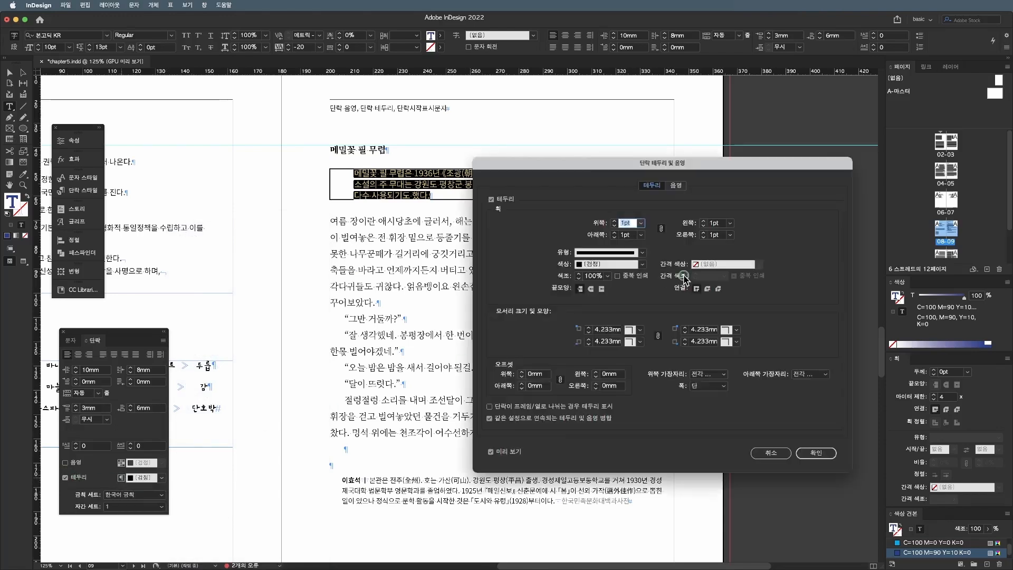
left_click(677, 185)
left_click(662, 190)
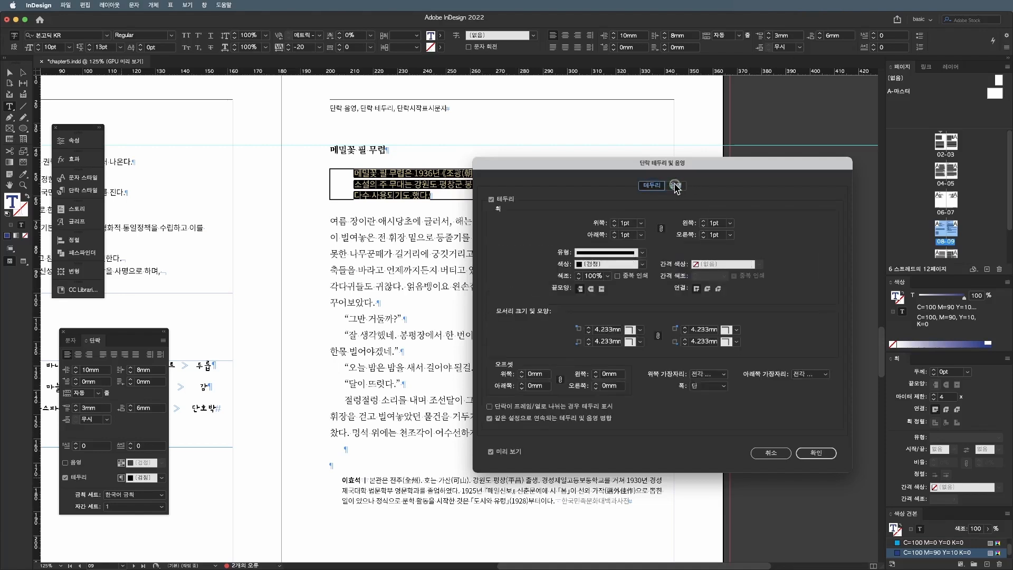
left_click(677, 187)
left_click(657, 187)
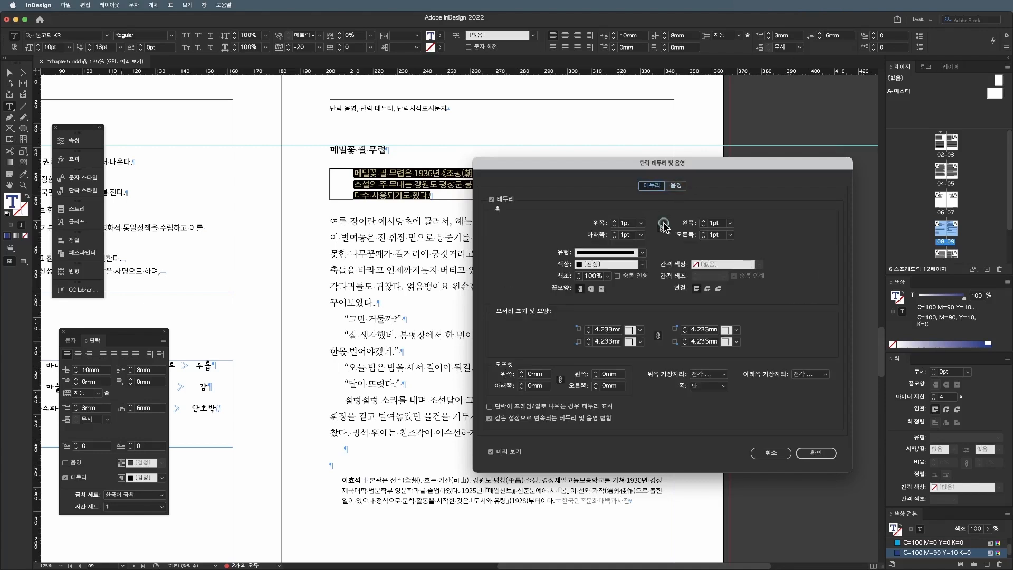
- Unlink the border strokes, set the upper, lower and right ones to 0 pt so only the left line remains, and apply
left_click(641, 223)
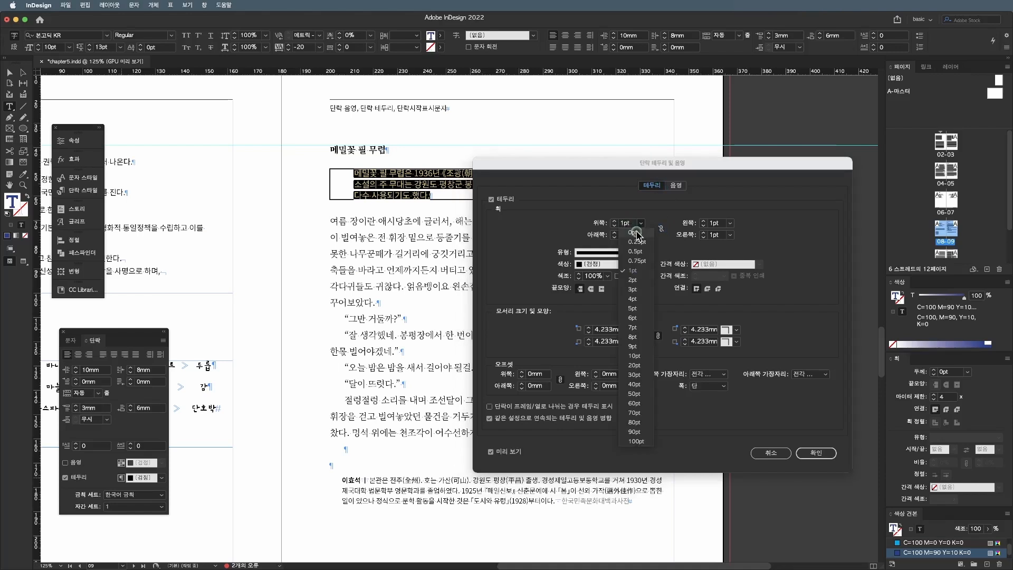
left_click(639, 237)
left_click(640, 235)
left_click(638, 248)
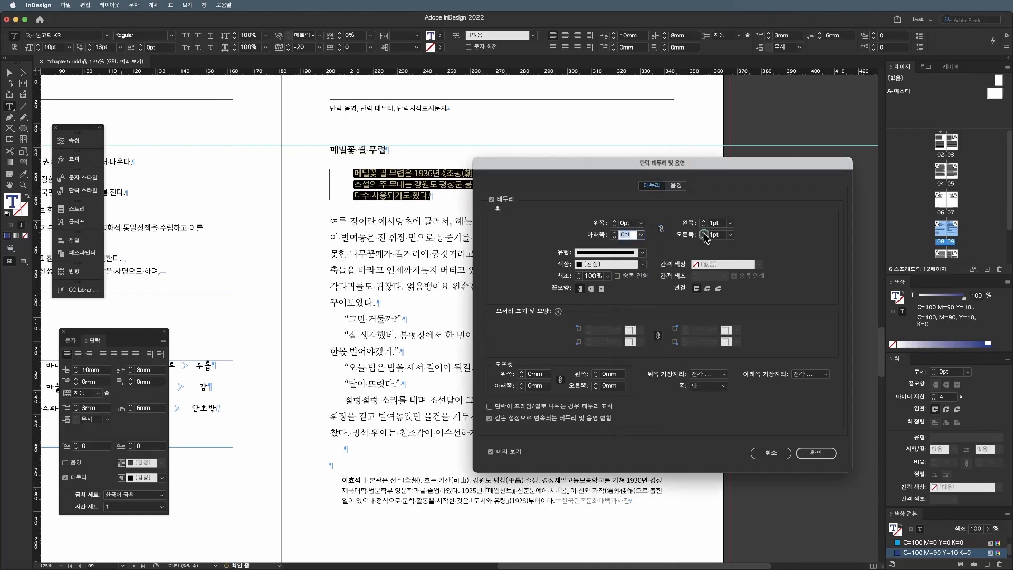
left_click(731, 234)
left_click(728, 248)
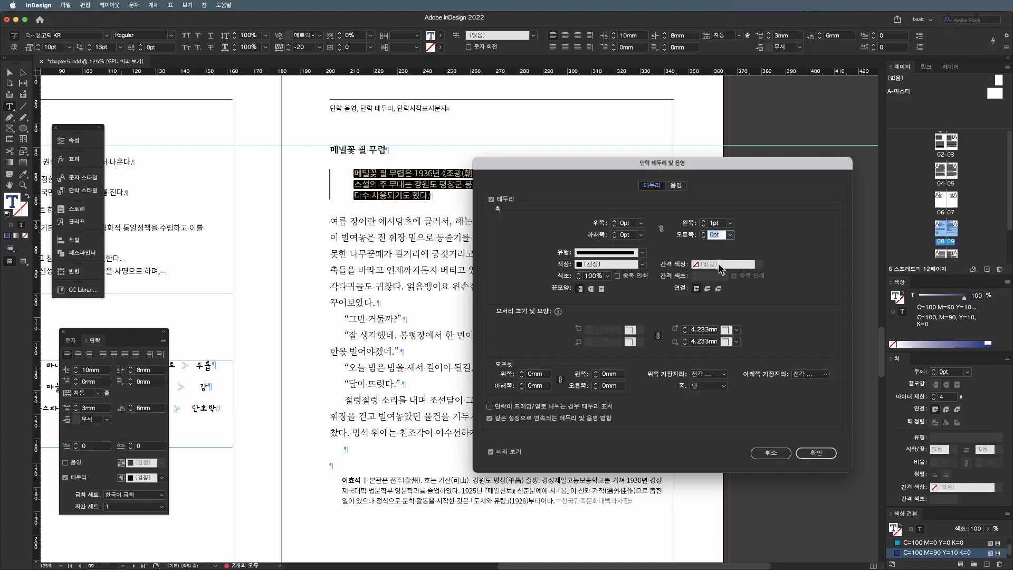
left_click(815, 452)
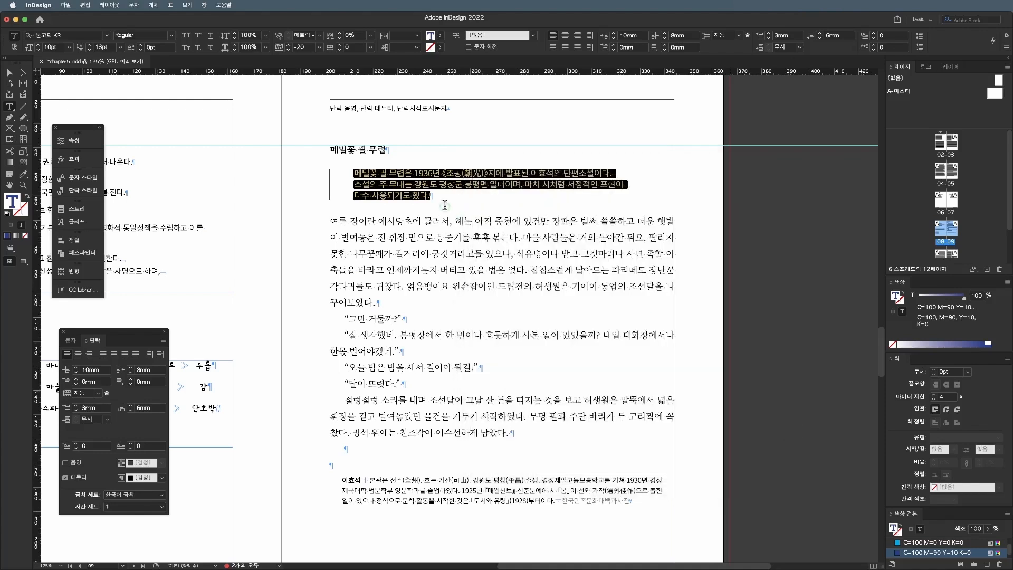
- Deselect the text and switch to preview mode to check the introduction's vertical border line
left_click(401, 170)
key("Escape")
key("w")
left_click(305, 181)
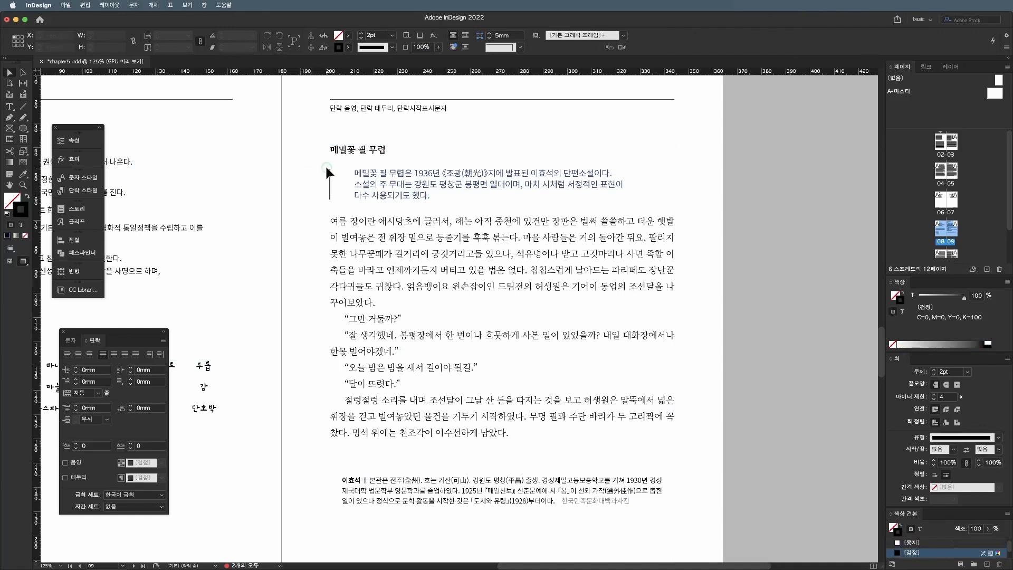
- Reselect the introduction and change its paragraph border width from column to text (텍스트)
double_click(444, 194)
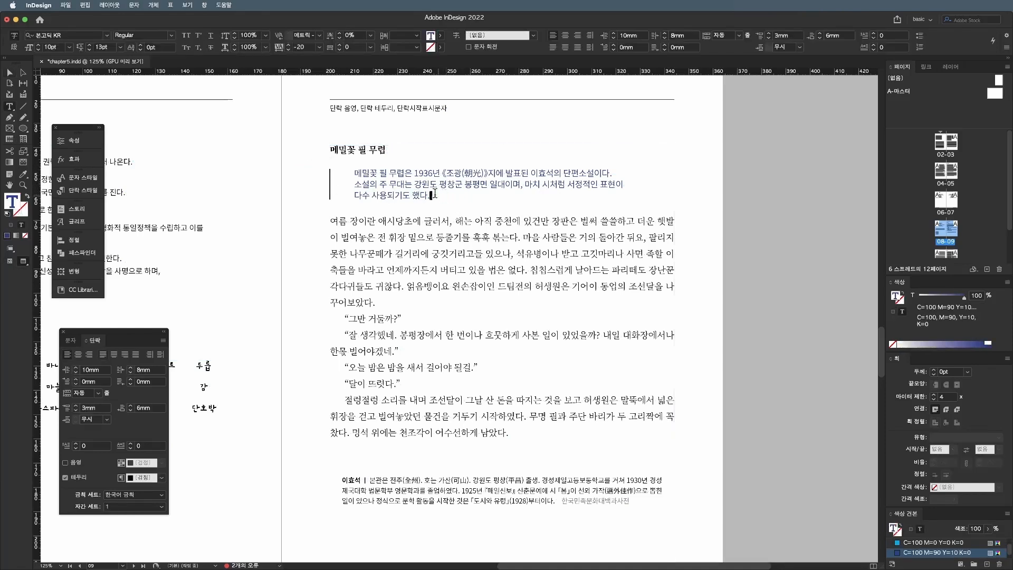
key("super+shift+Up")
left_click(161, 340)
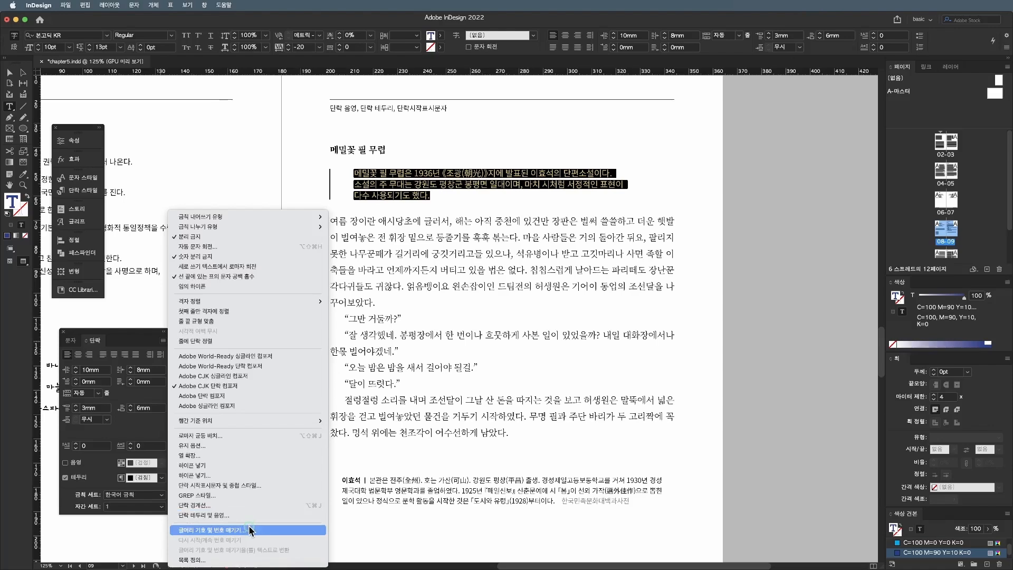
left_click(248, 515)
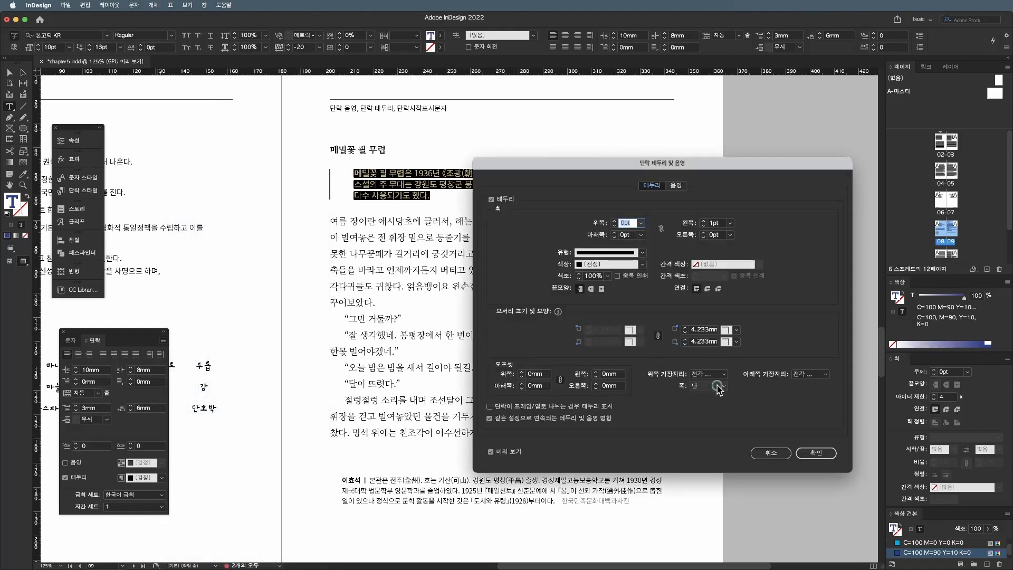
left_click(718, 386)
left_click(719, 400)
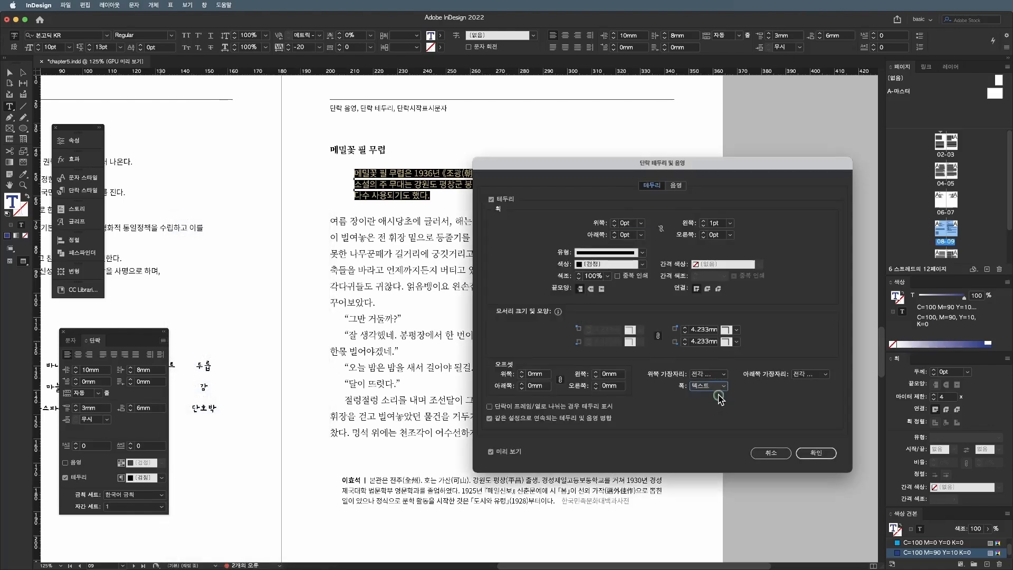
- Unlink the border offsets and set the left offset to 5 mm
left_click(557, 380)
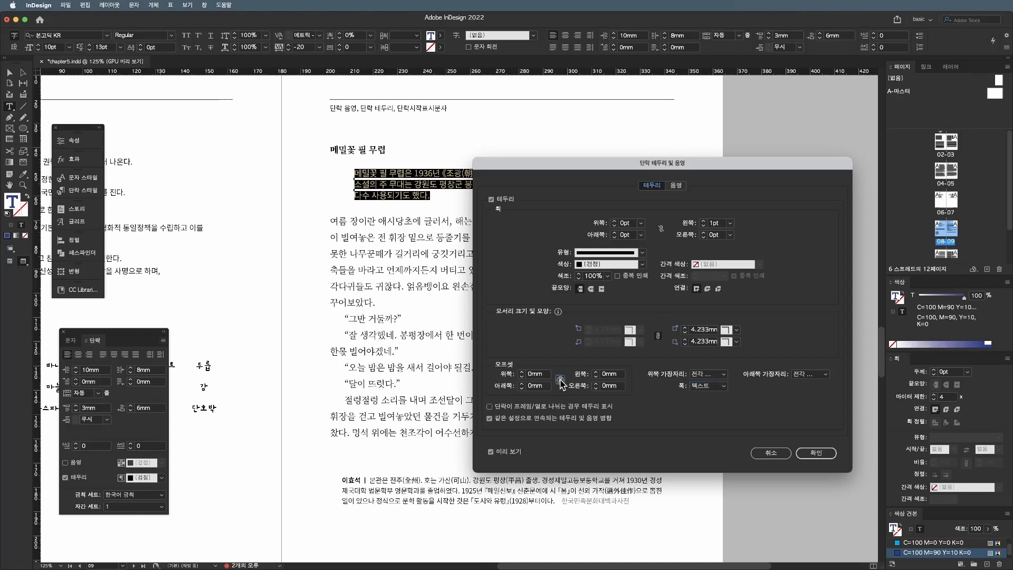
left_click(611, 374)
type("5")
key("Tab")
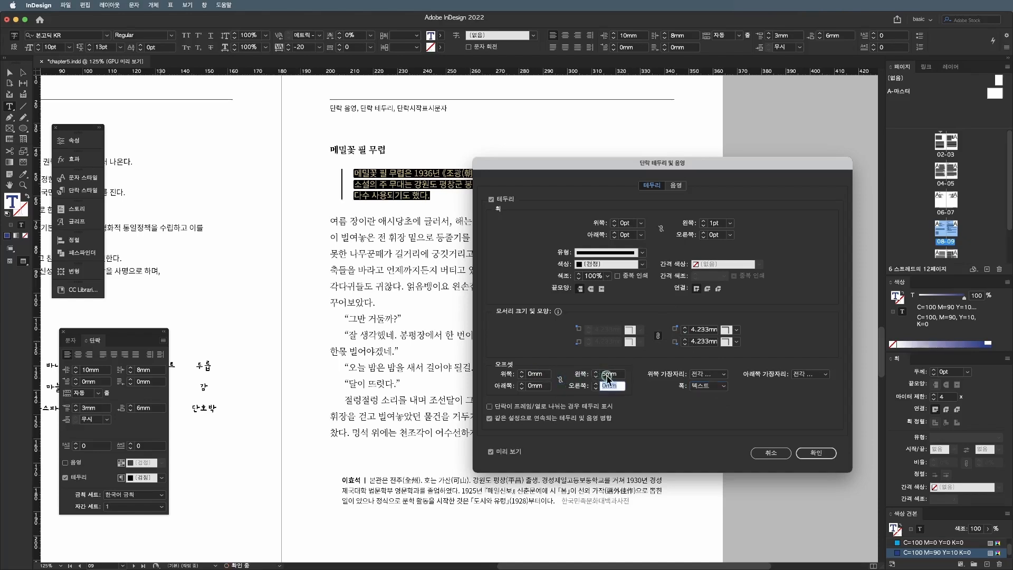
- Set the introduction's border colour to black ([검정]) with a 50% tint and apply the border settings
left_click(642, 252)
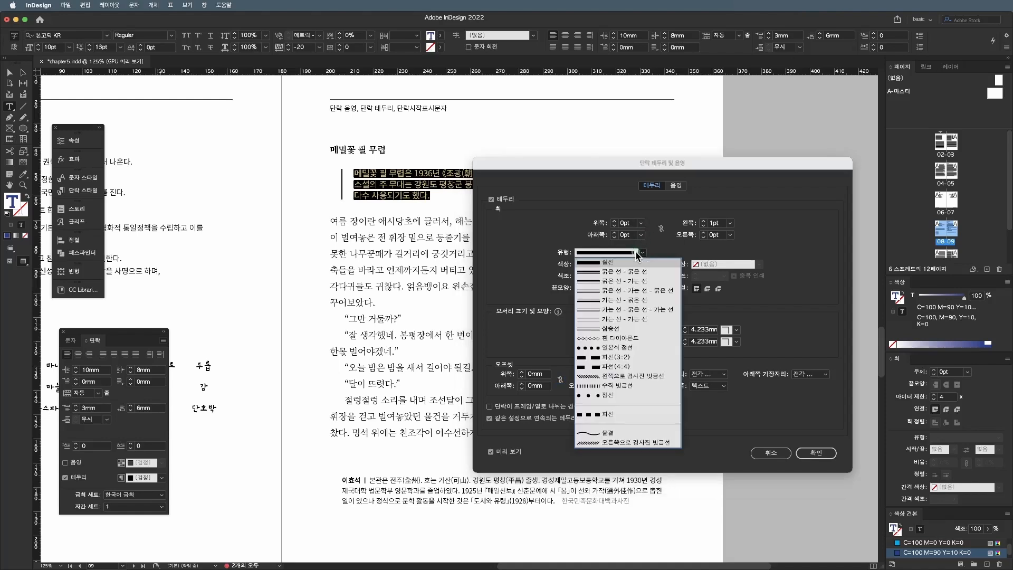
left_click(642, 252)
left_click(641, 264)
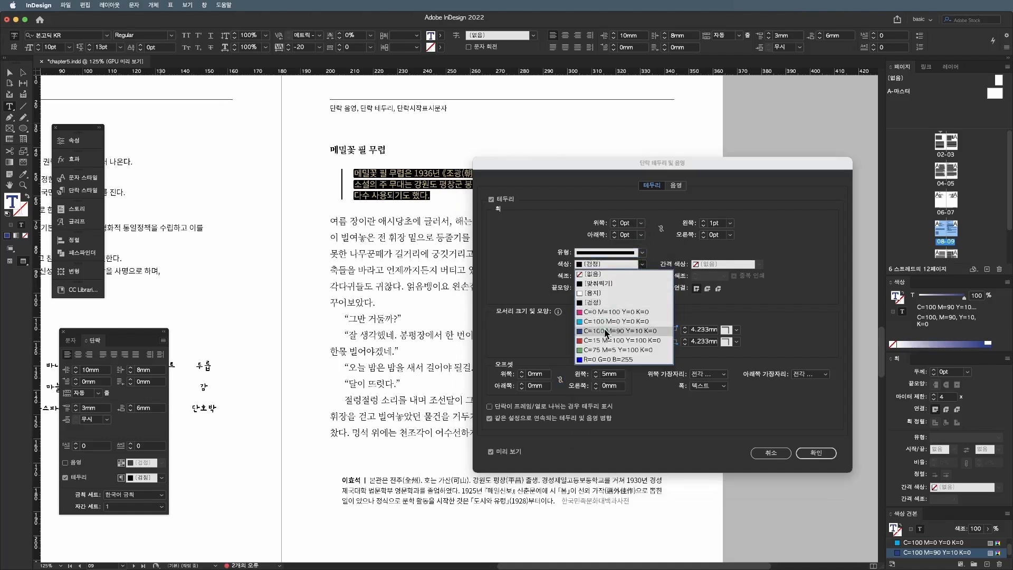
left_click(599, 302)
type("50")
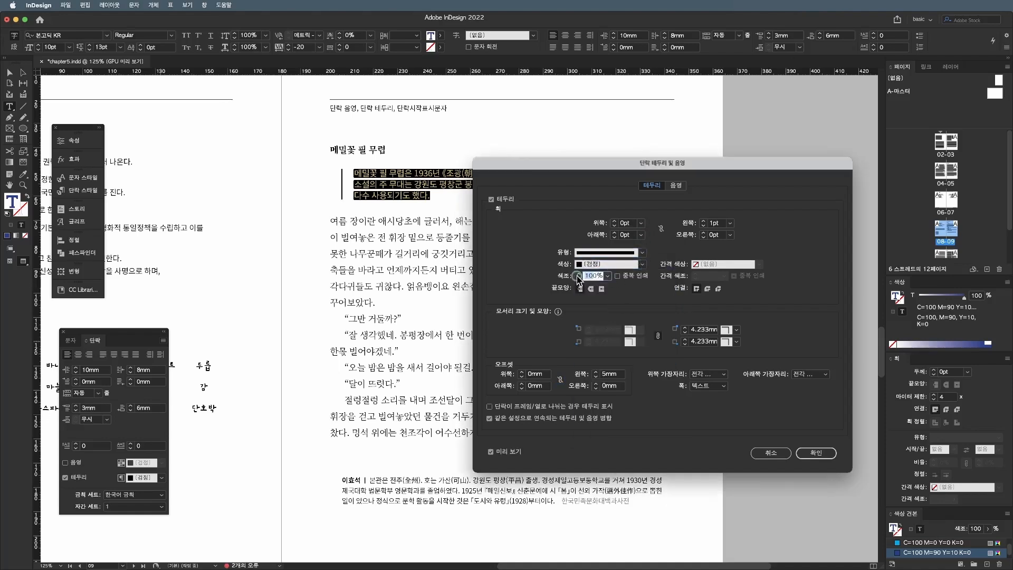
left_click(607, 275)
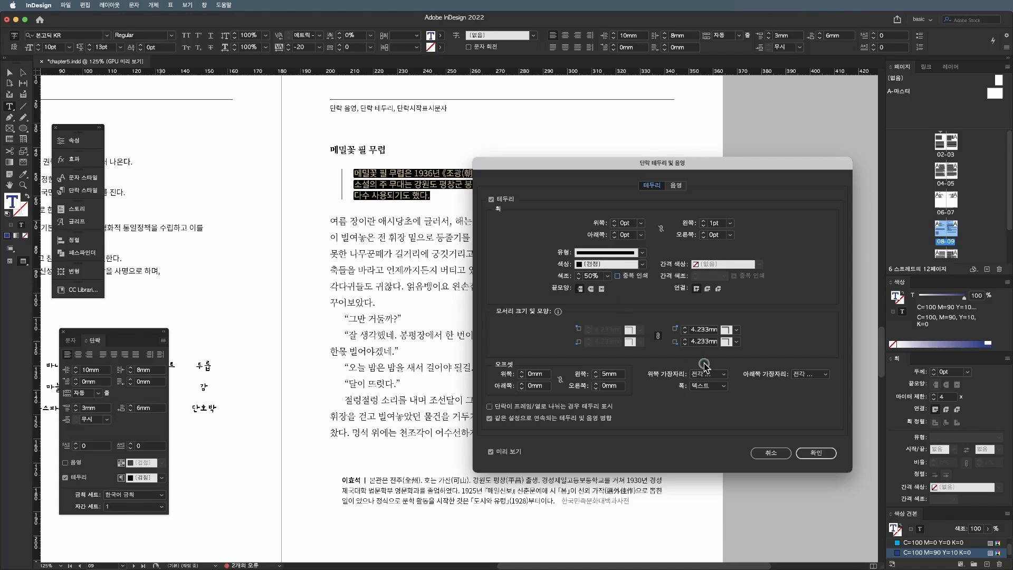
left_click(829, 457)
left_click(448, 195)
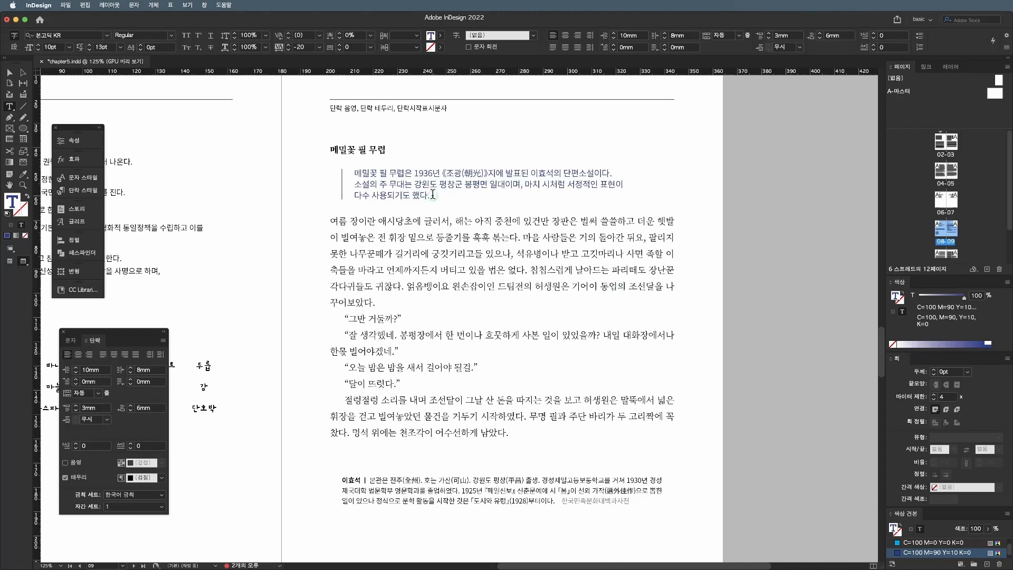
- Turn on paragraph shading for the author biography below the story text
left_click_drag(433, 195, 356, 172)
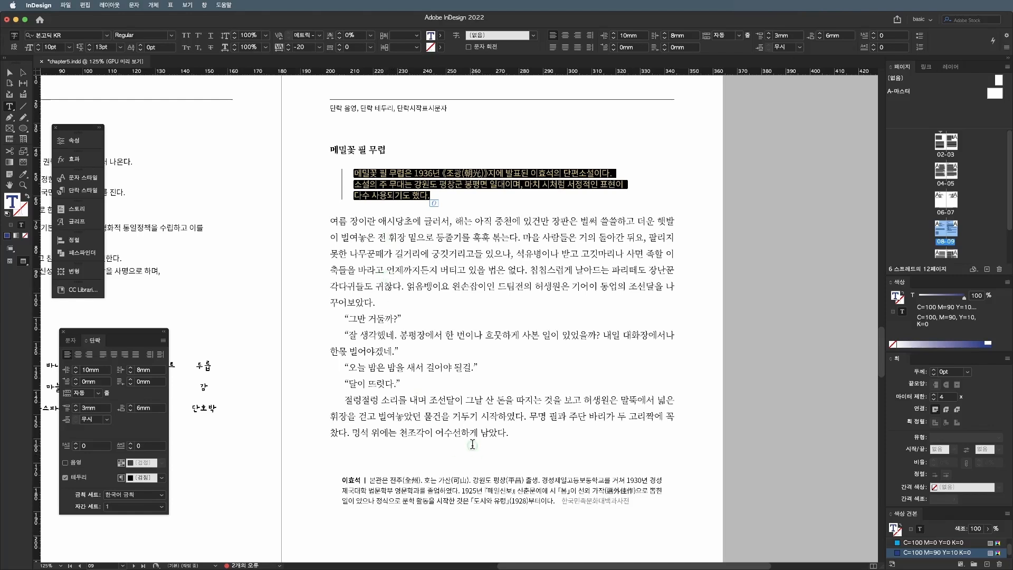
left_click_drag(633, 501, 303, 478)
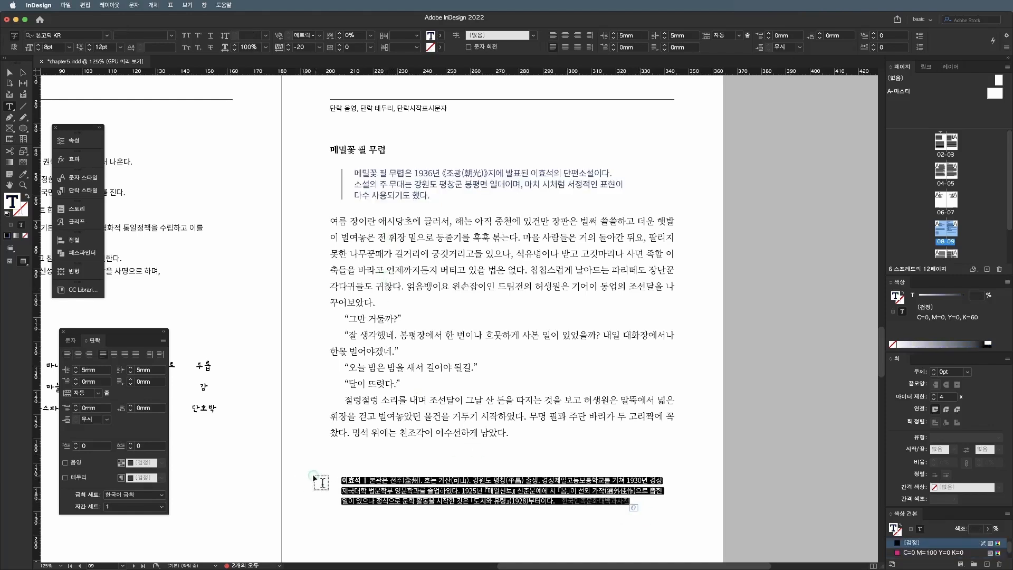
left_click(65, 463)
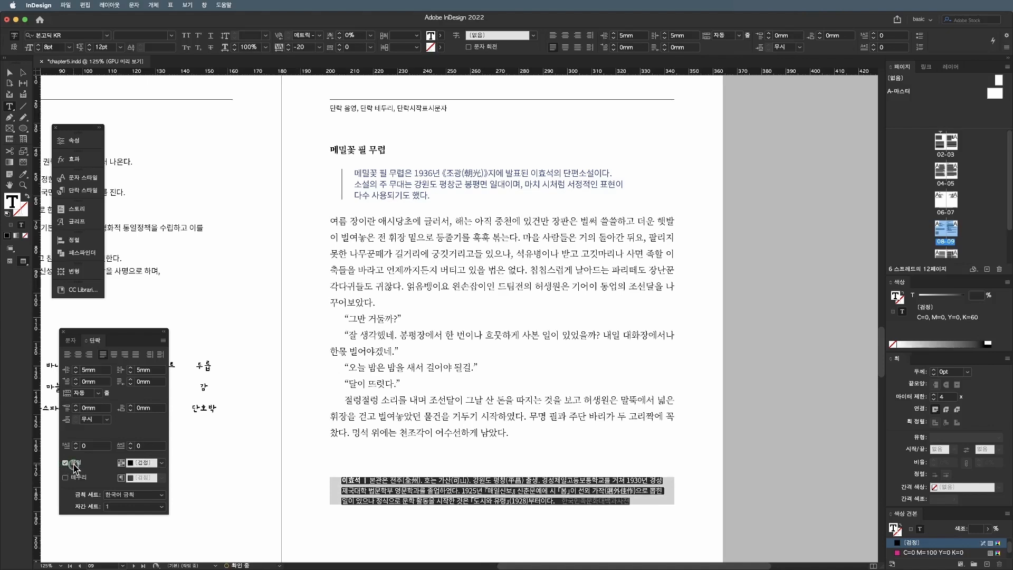
- Open the author biography's paragraph shading settings and set the linked top and bottom offsets to 5 mm
left_click(120, 464, "alt")
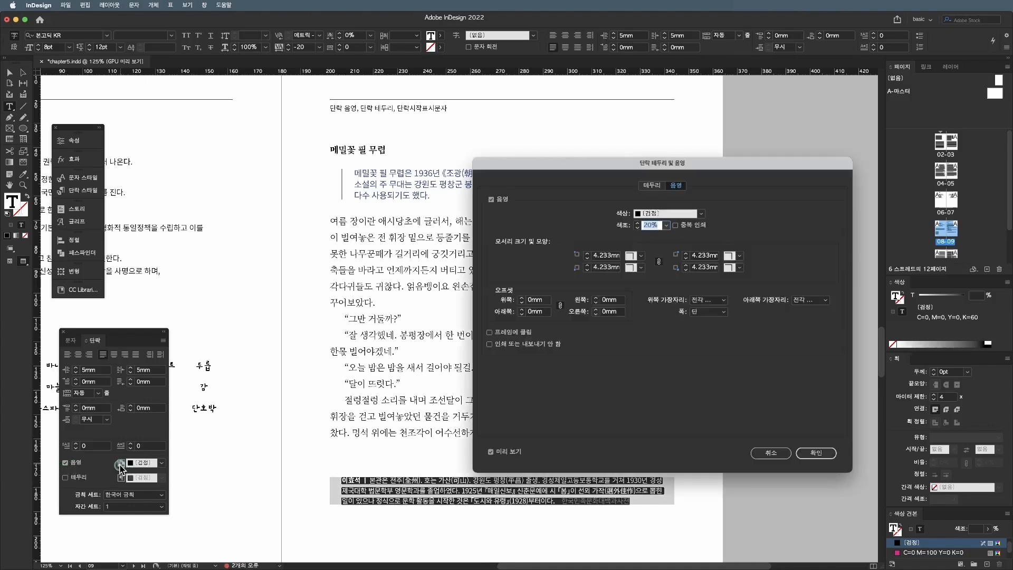
left_click(540, 301)
type("5")
key("Tab")
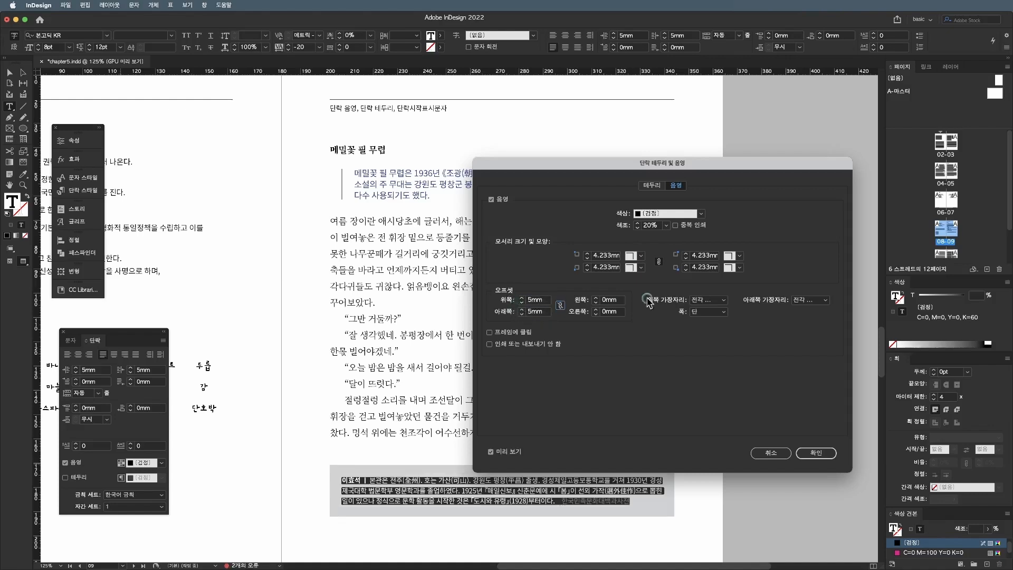
- Give the biography's shading rounded (둥글게) corners and set all corner sizes to 3 mm
left_click(640, 255)
left_click(650, 314)
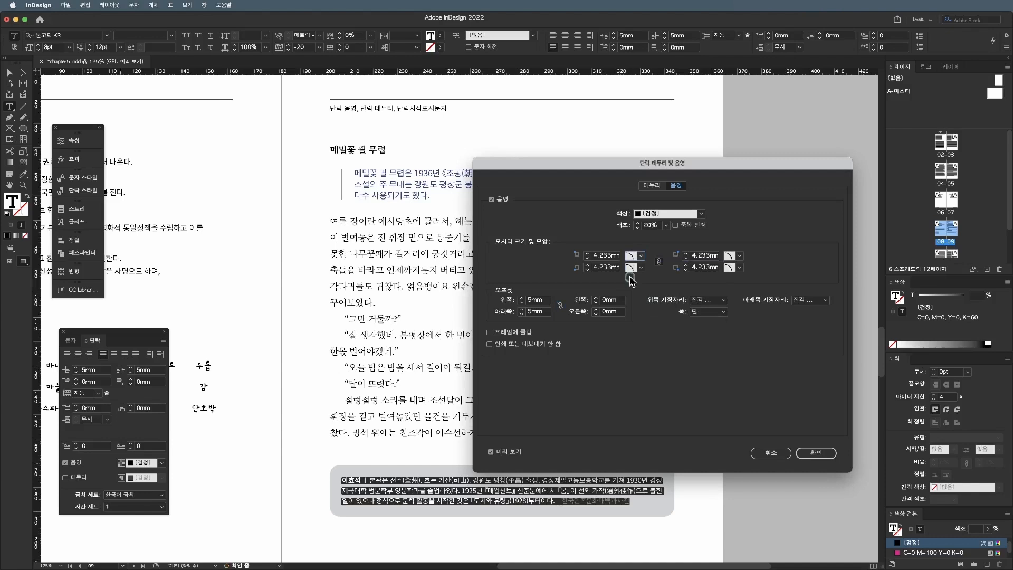
double_click(604, 256)
type("3")
key("Tab")
- Try bevelled (경사) corners on the shading, and set the corner shape back to none (없음)
left_click(638, 257)
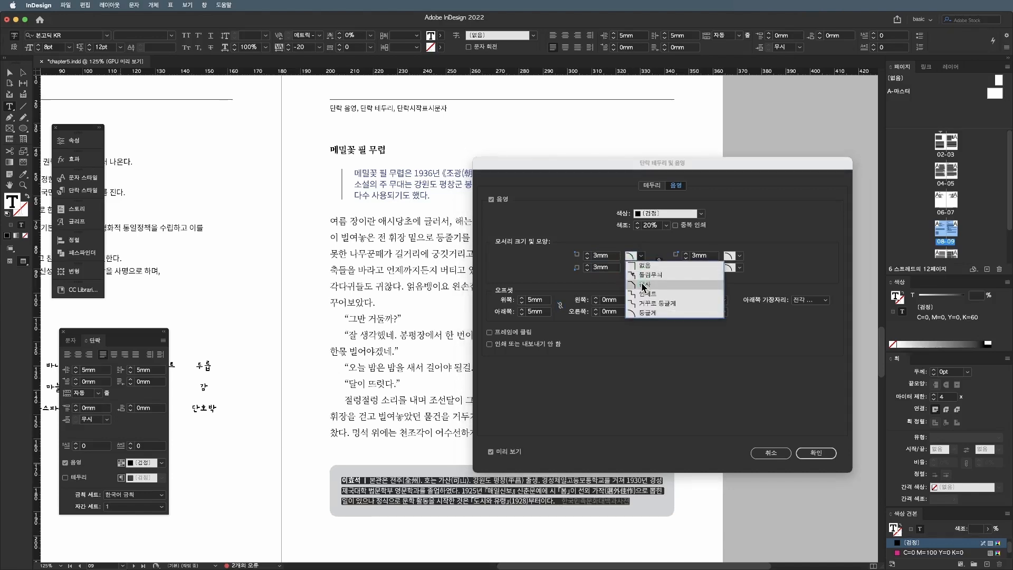
left_click(643, 287)
left_click(640, 256)
left_click(643, 265)
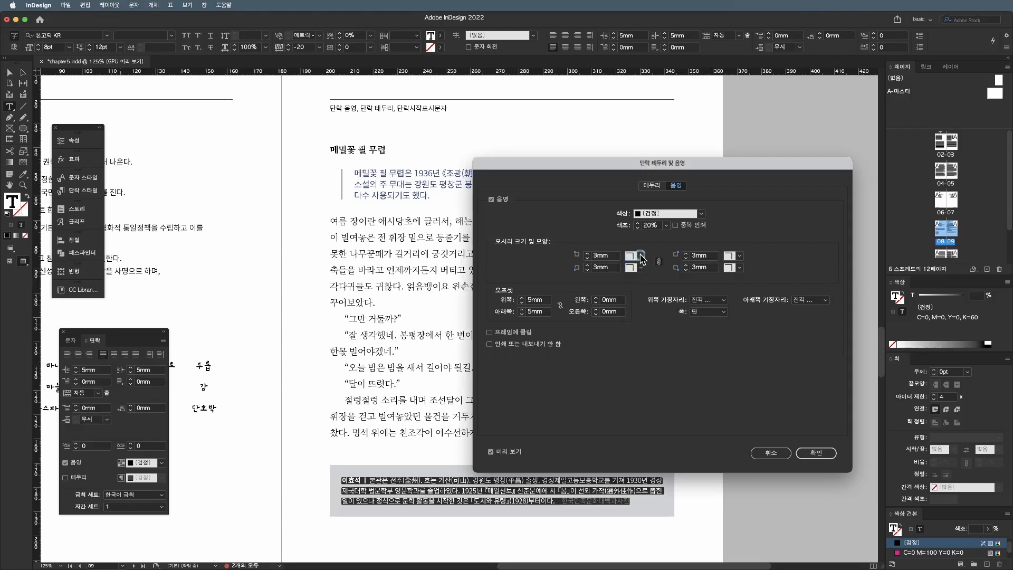
- Set the biography's shading tint to 10% and its colour to the magenta swatch C=0 M=100 Y=0 K=0
left_click(650, 225)
left_click(697, 214)
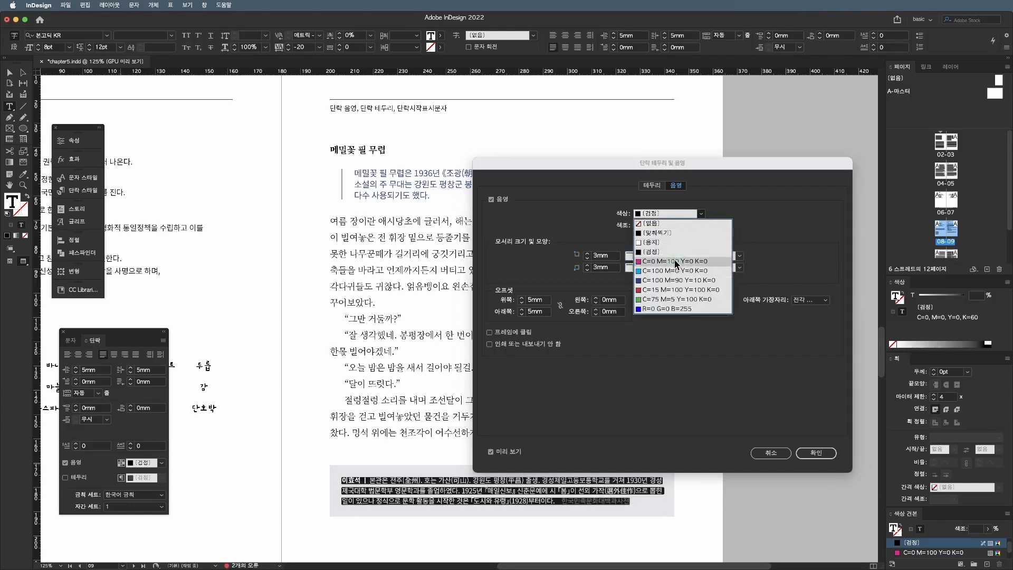
left_click(673, 257)
left_click(700, 214)
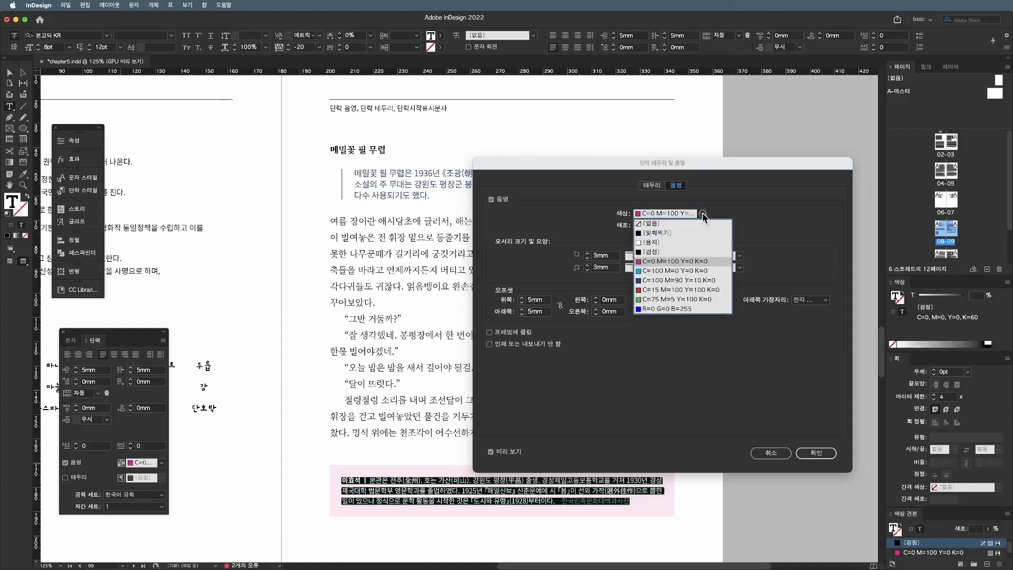
left_click(744, 214)
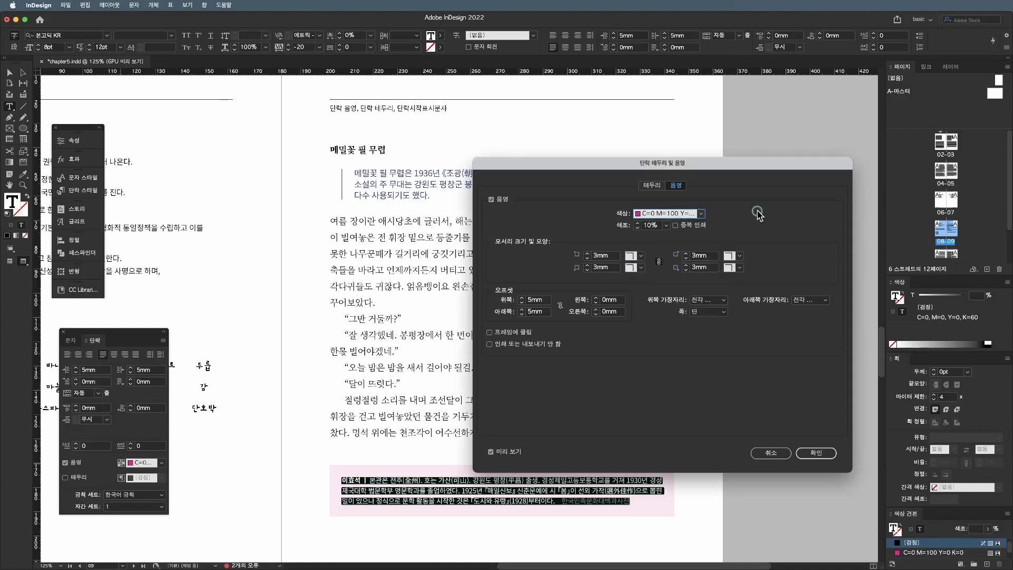
left_click(713, 300)
left_click(713, 300)
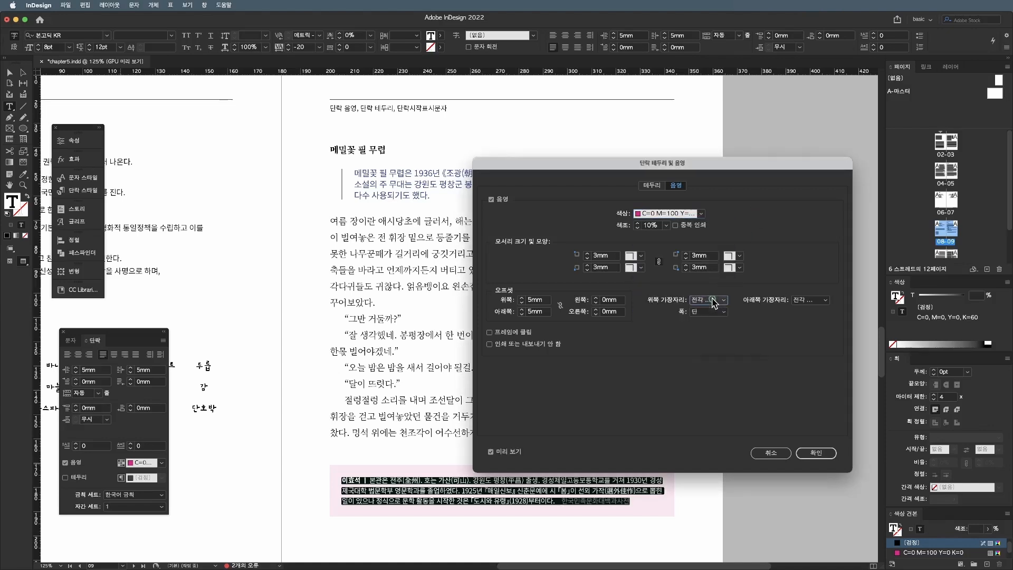
left_click(718, 312)
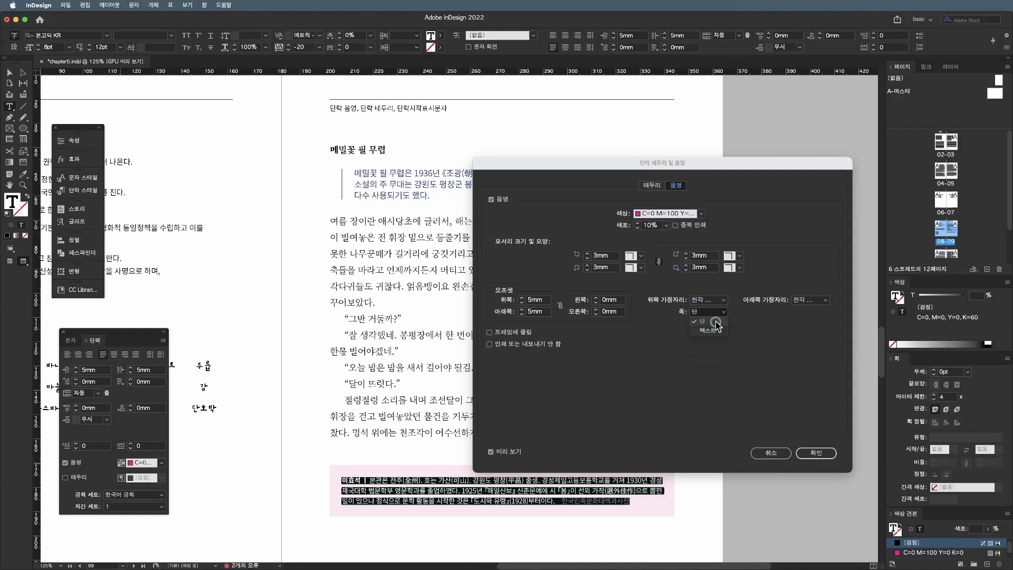
left_click(715, 321)
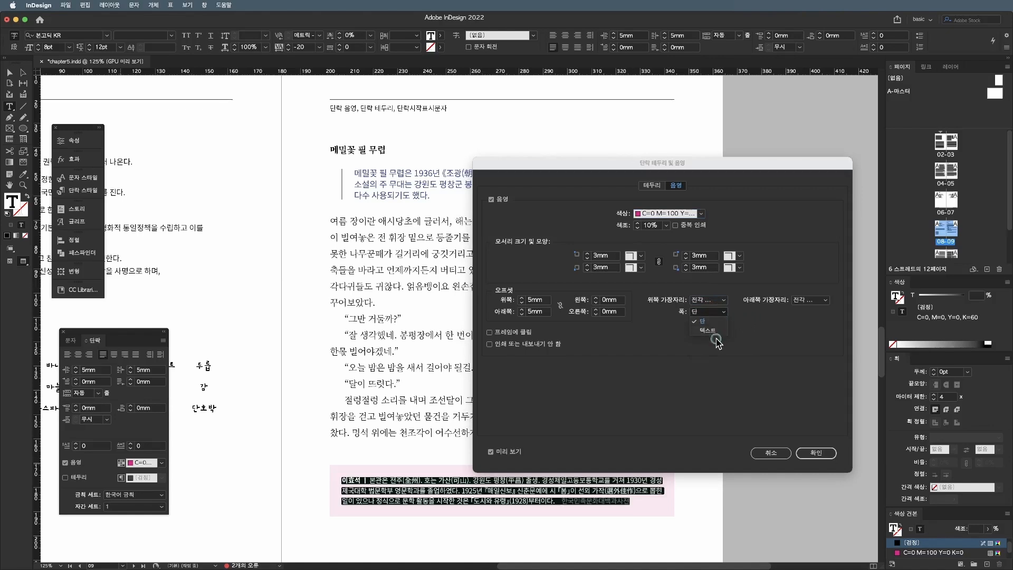
- Switch clip to frame (프레임에 클립) on and off, and raise the shading's left offset to 2 mm and right offset to 3 mm
left_click(512, 332)
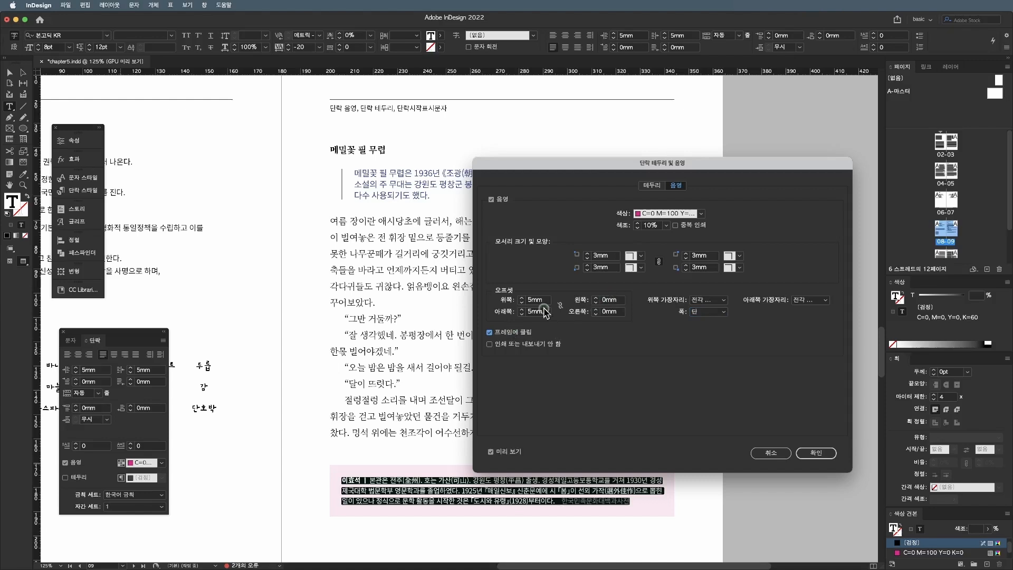
left_click(505, 332)
left_click(596, 298)
left_click(596, 298)
left_click(596, 308)
left_click(596, 308)
left_click(595, 309)
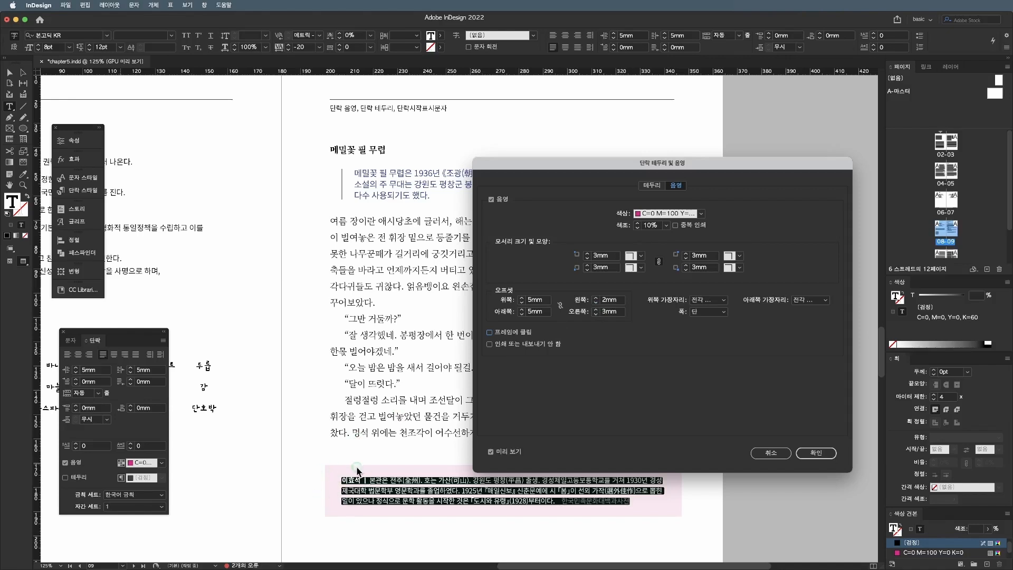
- Set the shading's left and right offsets to 5 mm and turn on clip to frame (프레임에 클립)
left_click_drag(618, 300, 588, 299)
type("5")
key("Tab")
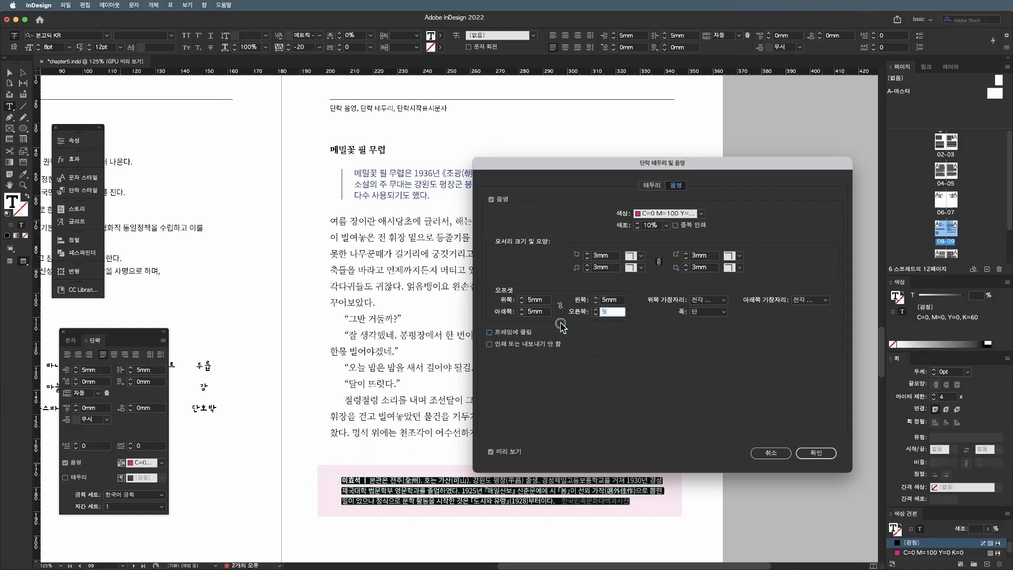
type("5")
left_click(522, 333)
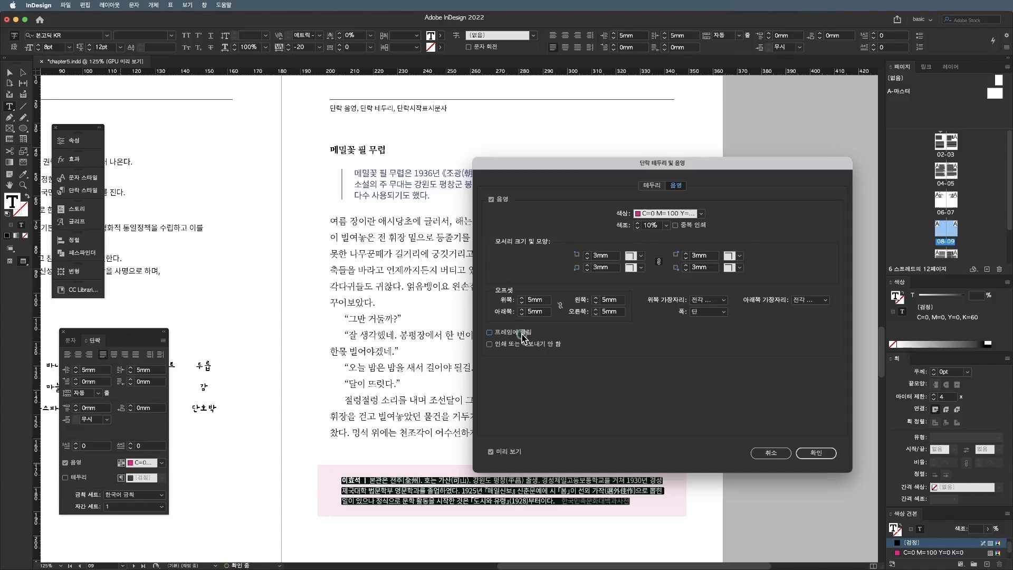
- Set the shading's left and right offsets to 3 mm and turn off clip to frame (프레임에 클립)
left_click_drag(622, 299, 602, 308)
type("3")
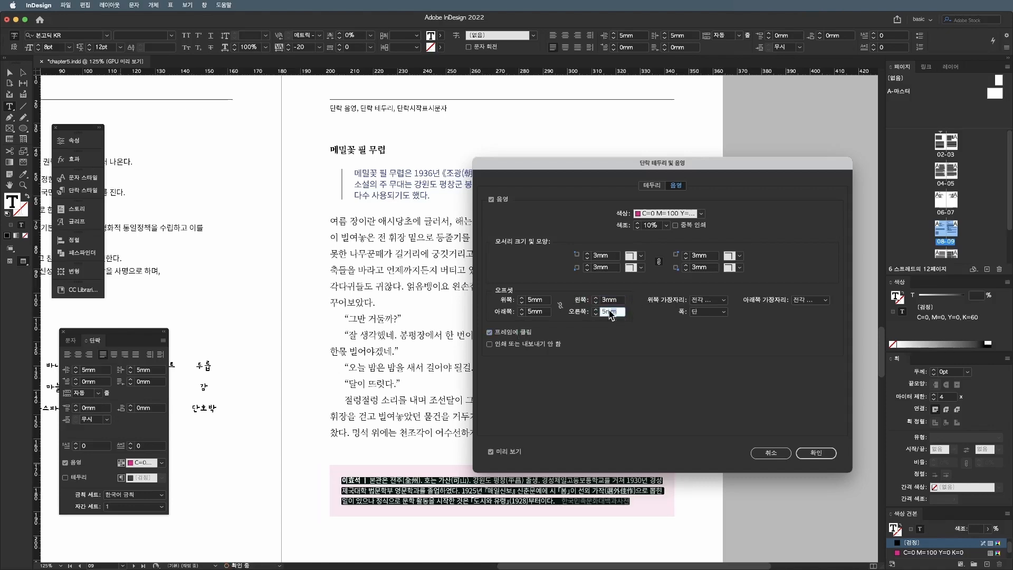
key("Tab")
type("3")
key("Tab")
left_click(519, 333)
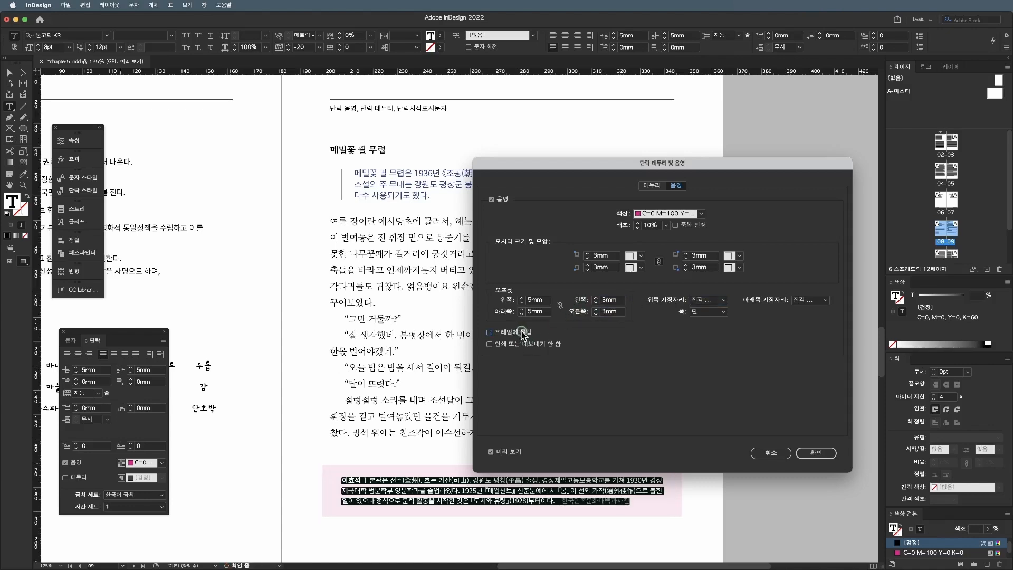
- Set the shading's left and right offsets to 0 mm and apply the biography's shading settings
left_click_drag(621, 300, 578, 303)
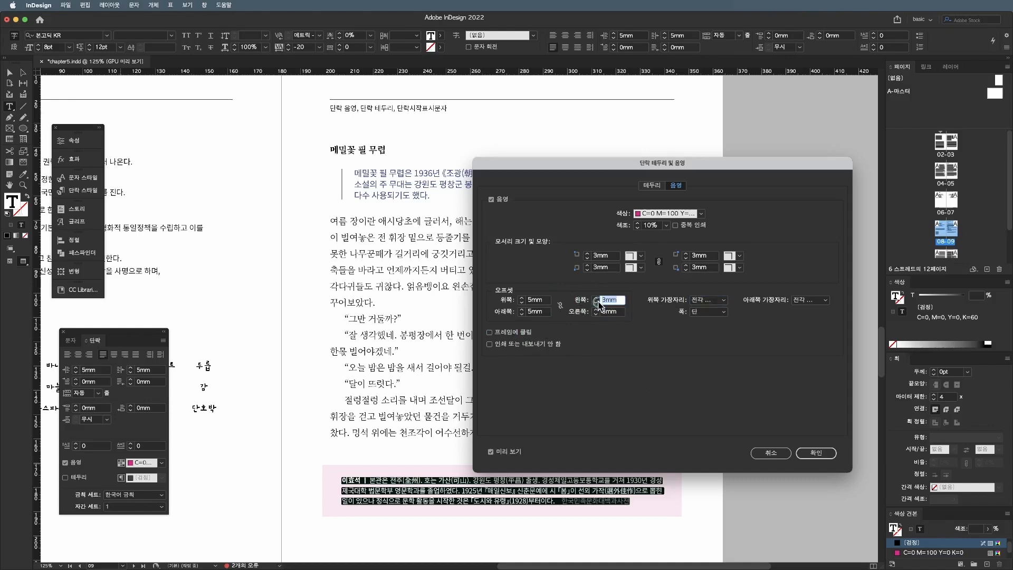
type("0")
key("Tab")
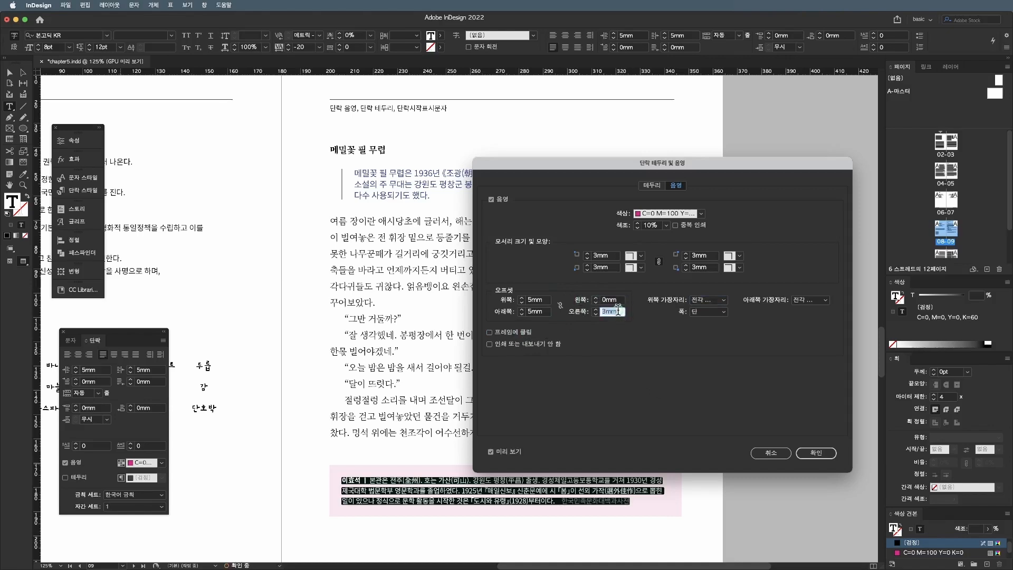
type("0")
left_click(816, 453)
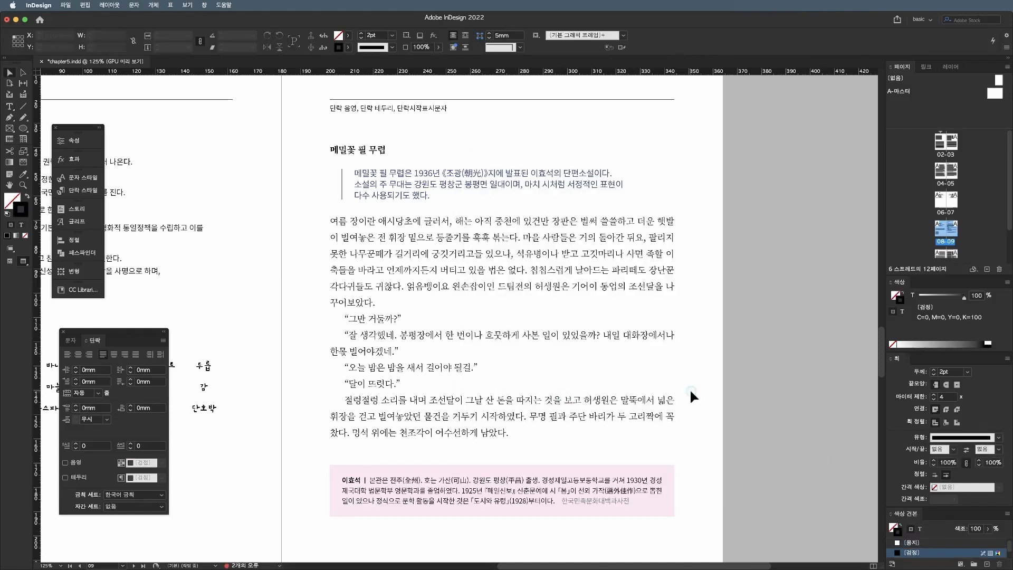
- Try moving the story's text frame, undo each move, and deselect the frame
left_click_drag(626, 377, 672, 365)
key("super+z")
left_click_drag(615, 378, 649, 368)
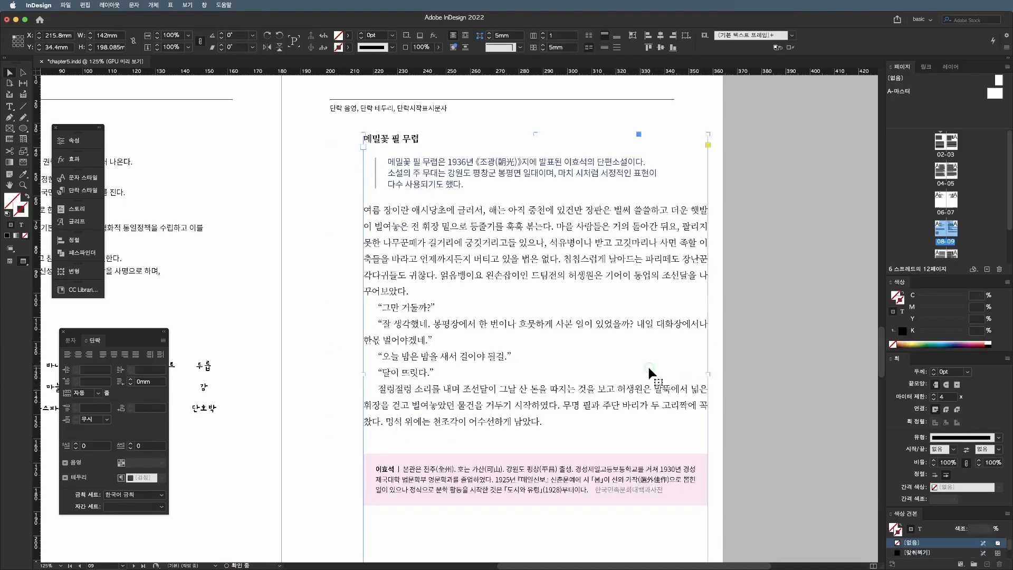
key("super+z")
left_click(695, 357)
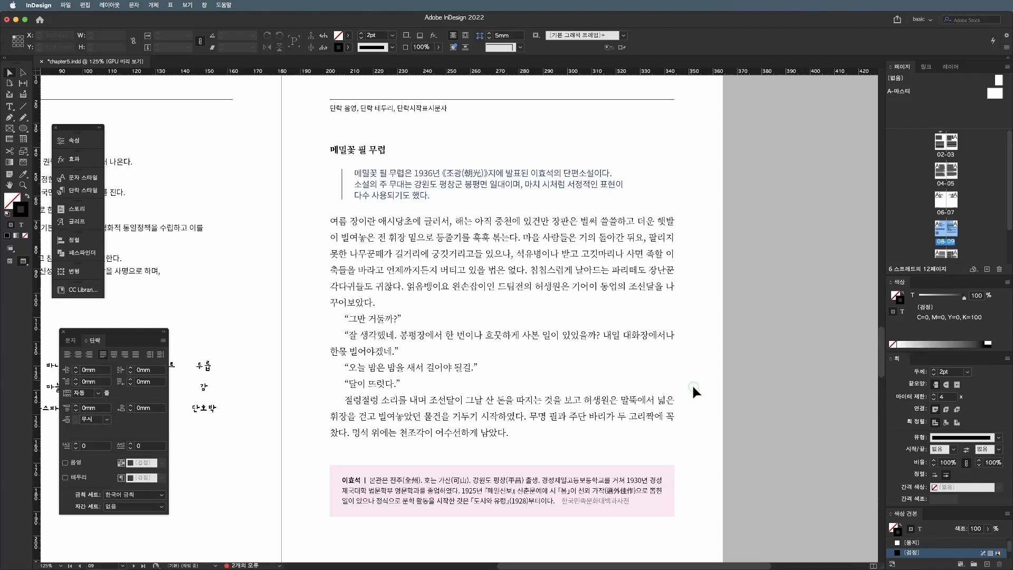
- Select the opening words of the first body paragraph and give it a drop cap (단락 시작표시문자) 2 lines high
double_click(335, 221)
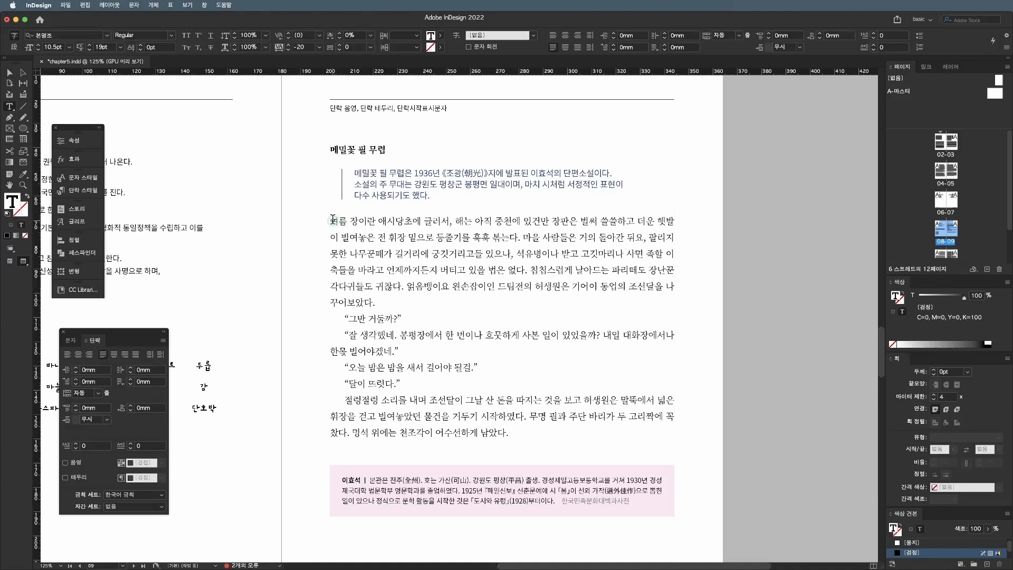
left_click_drag(332, 220, 448, 256)
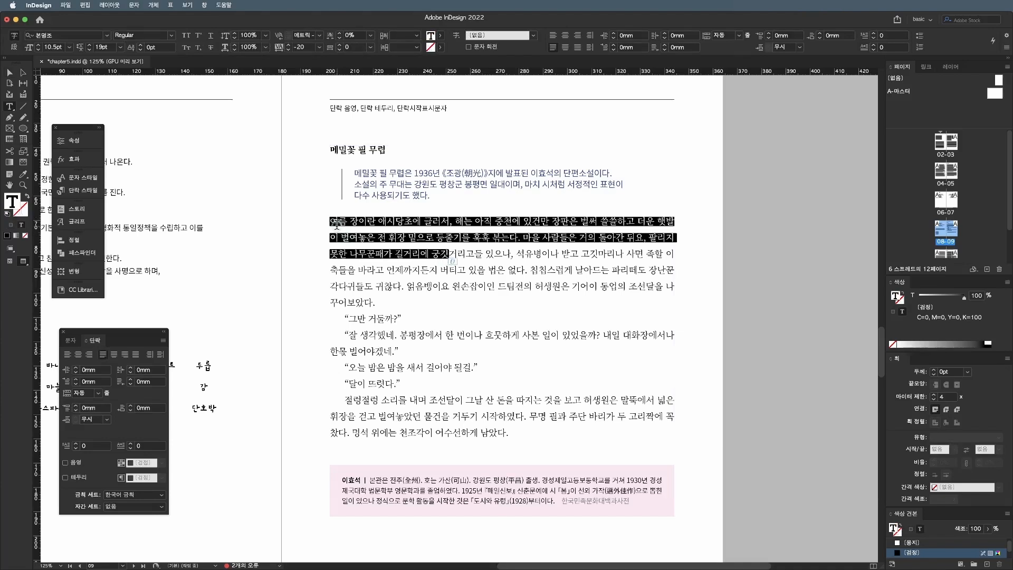
left_click_drag(337, 222, 330, 222)
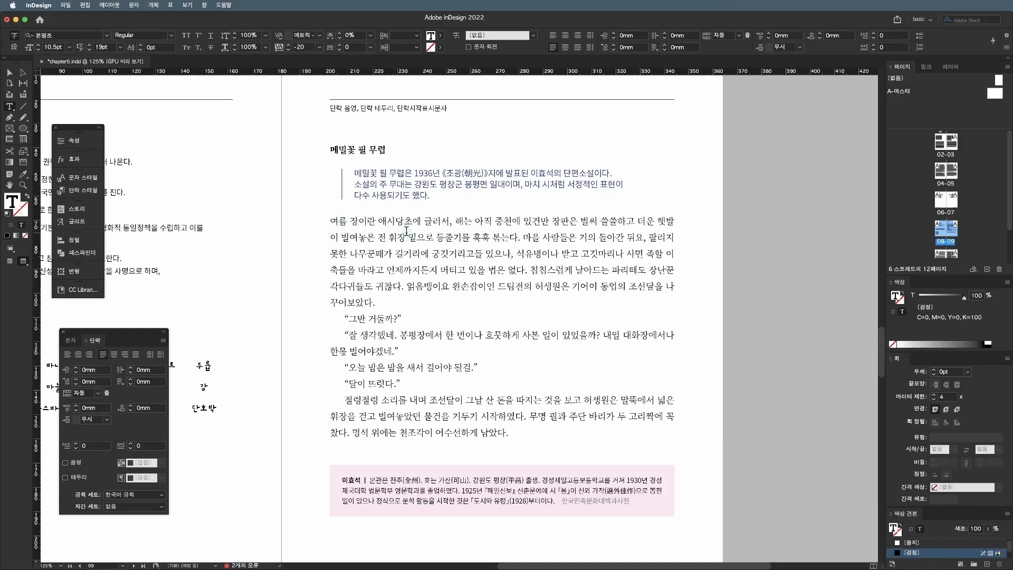
left_click(406, 237, "shift")
left_click(162, 344)
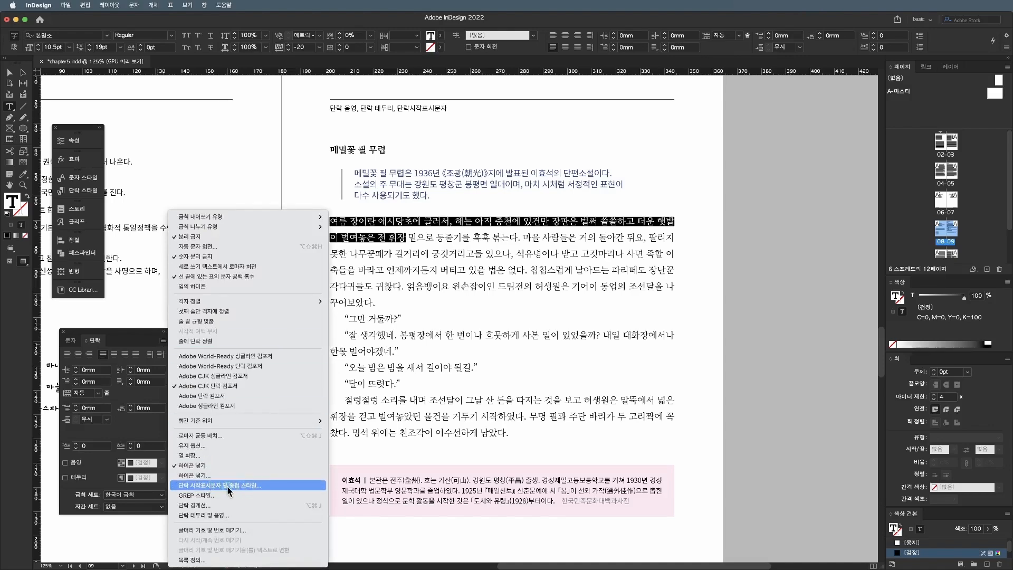
left_click(243, 487)
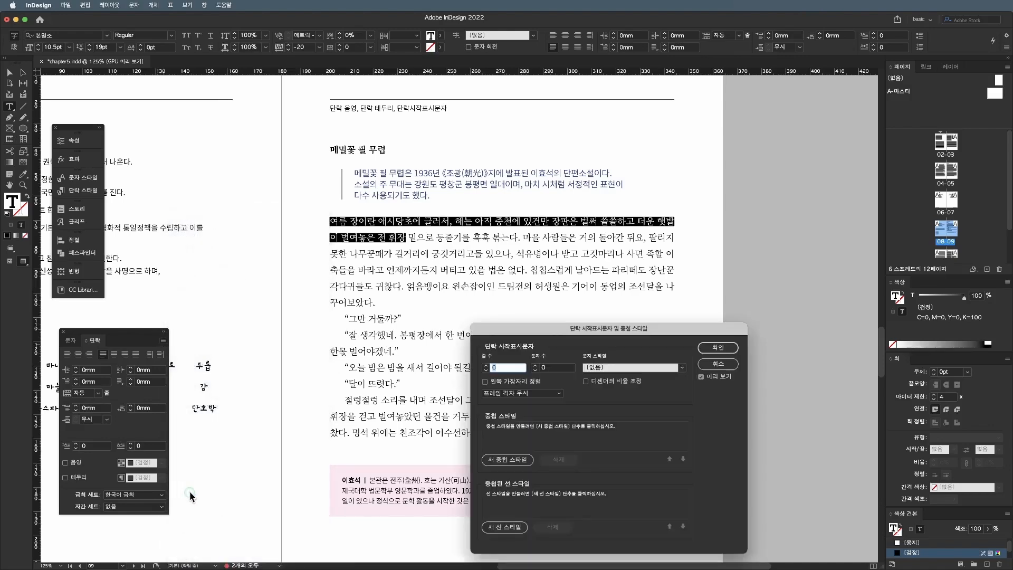
left_click_drag(585, 327, 556, 237)
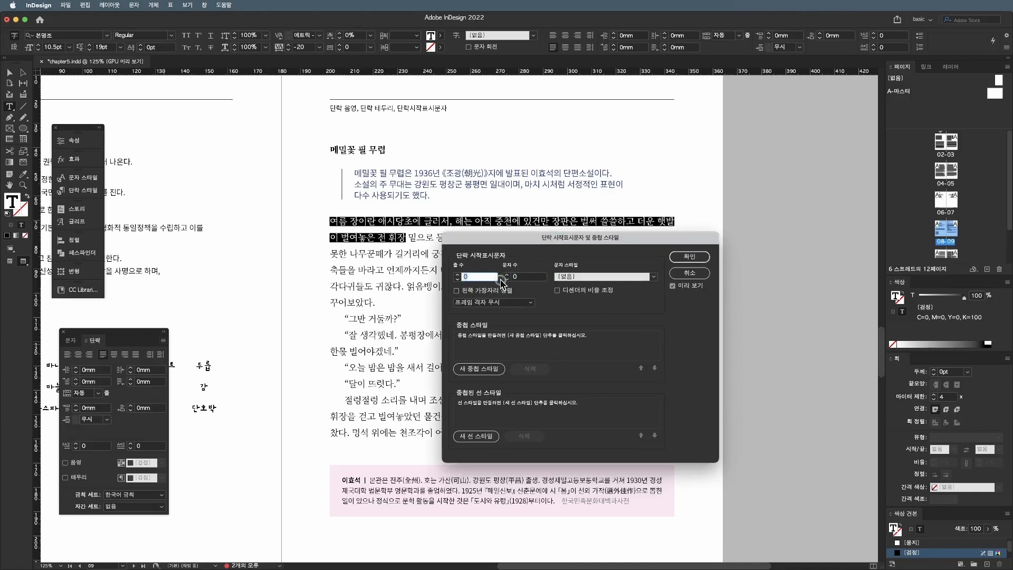
type("2")
key("Tab")
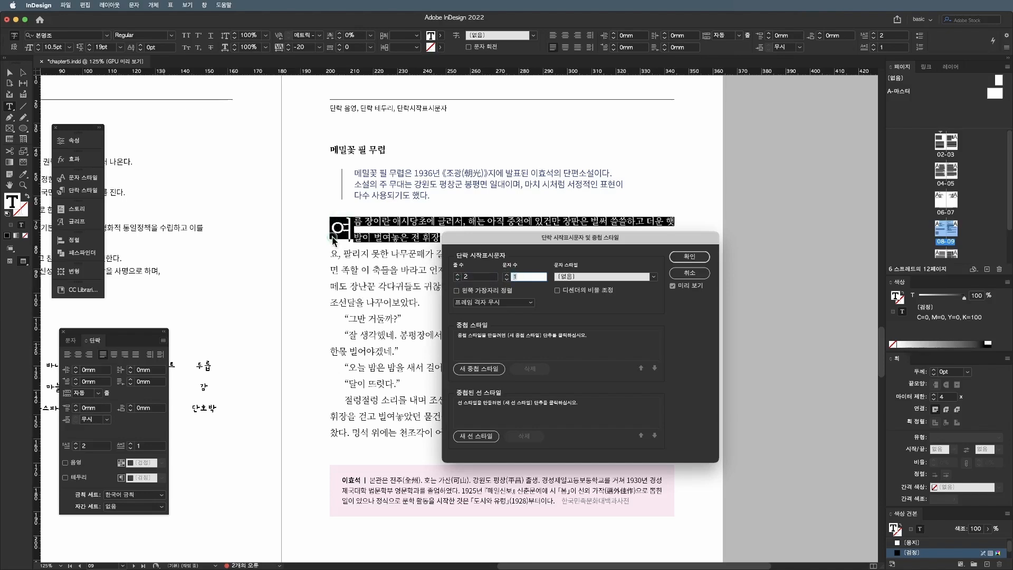
- Increase the drop cap's height to 3 lines, try 2 characters, and return it to 1 character
left_click(457, 274)
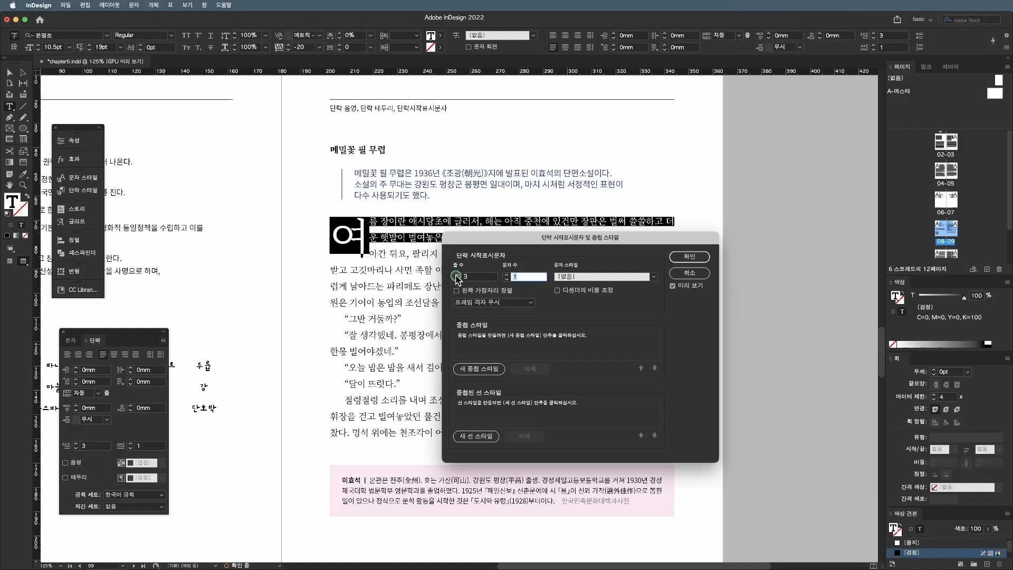
left_click(508, 274)
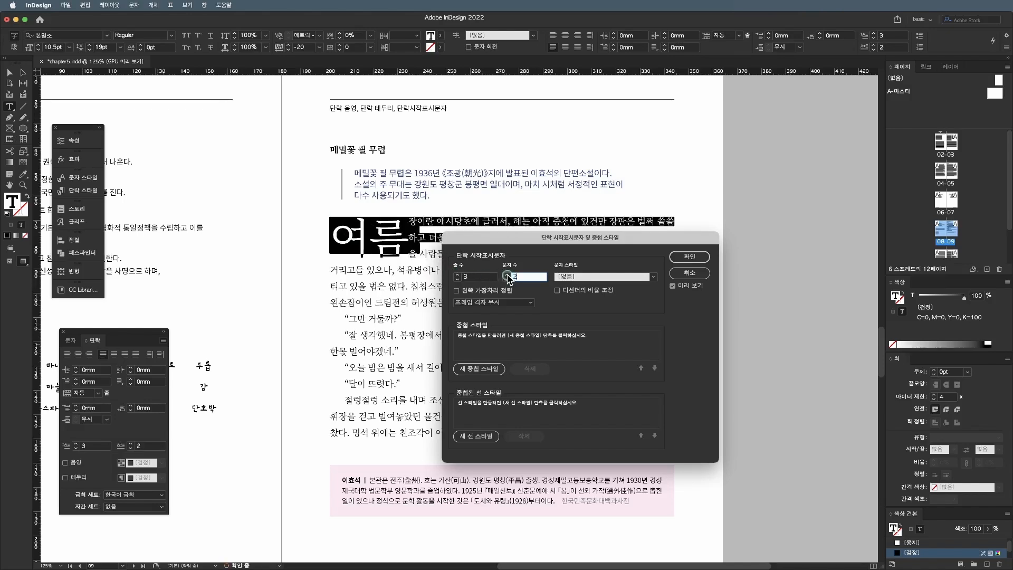
left_click(507, 279)
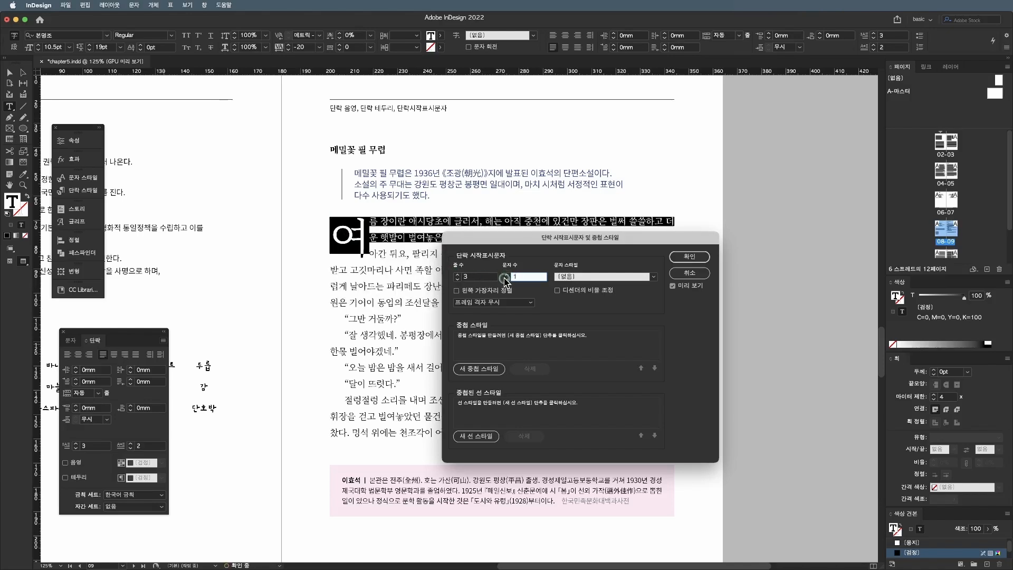
- Apply the 시작표시문자 character style to the drop cap and turn on left edge alignment (왼쪽 가장자리 정렬)
left_click(655, 277)
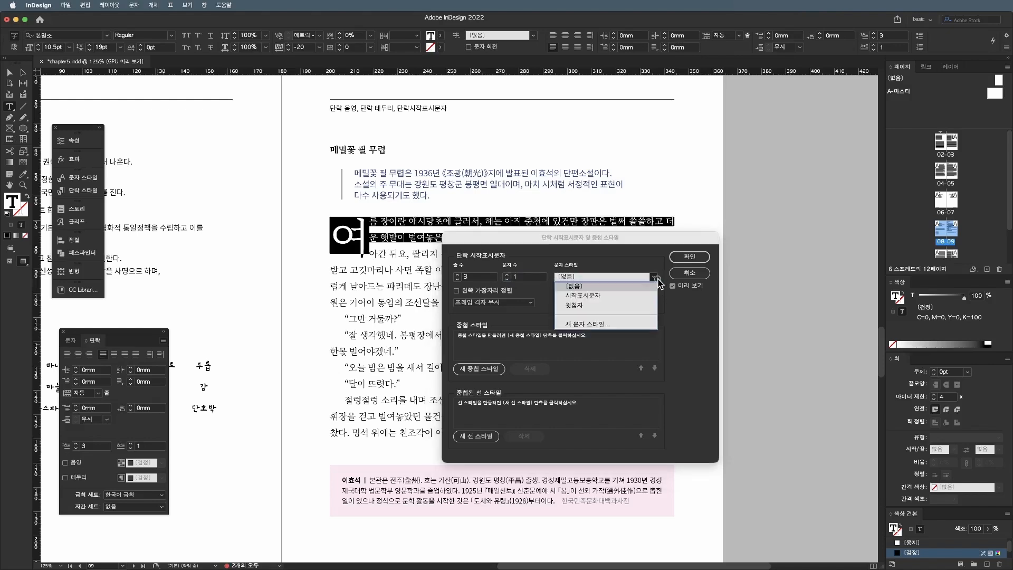
left_click(651, 295)
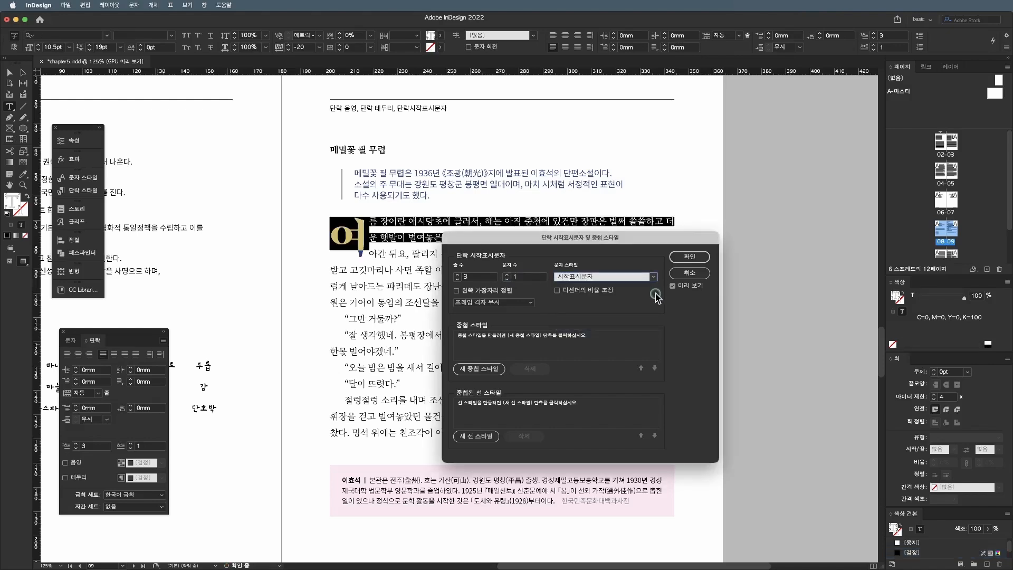
left_click(501, 292)
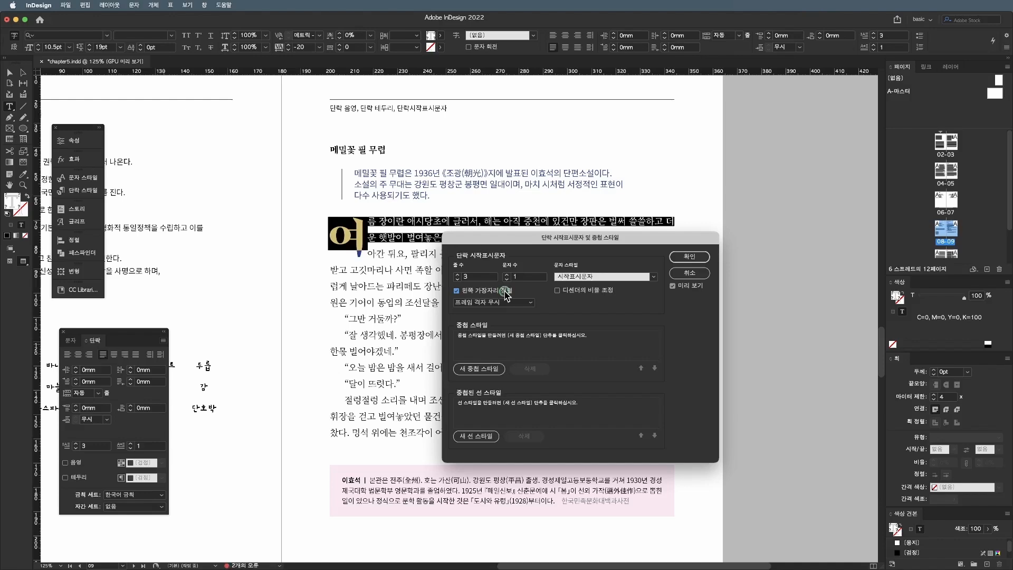
- Turn off the drop cap's left edge alignment (왼쪽 가장자리 정렬), apply the drop cap settings, and deselect the story text
left_click(504, 292)
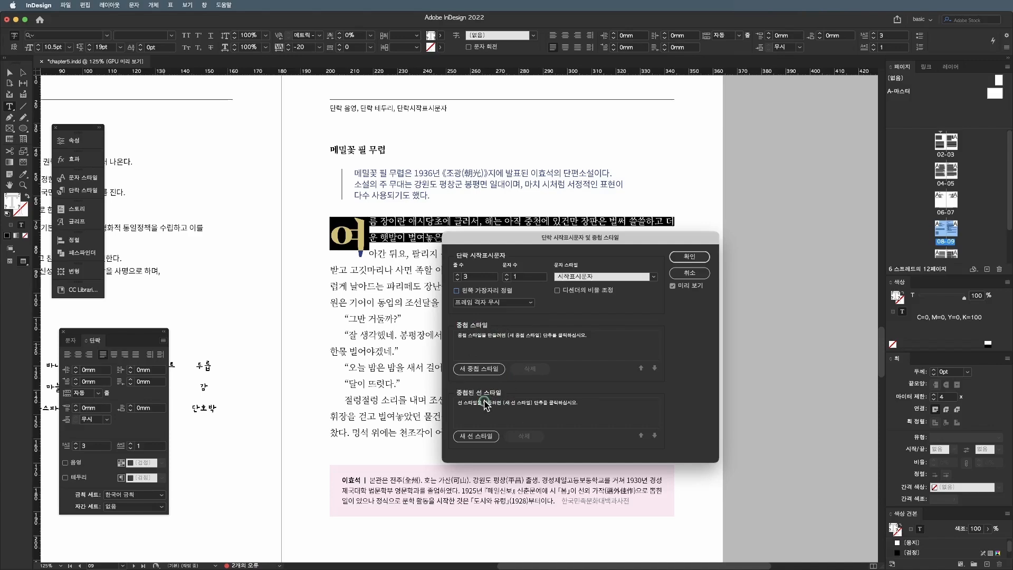
left_click(691, 258)
key("Escape")
left_click(689, 260)
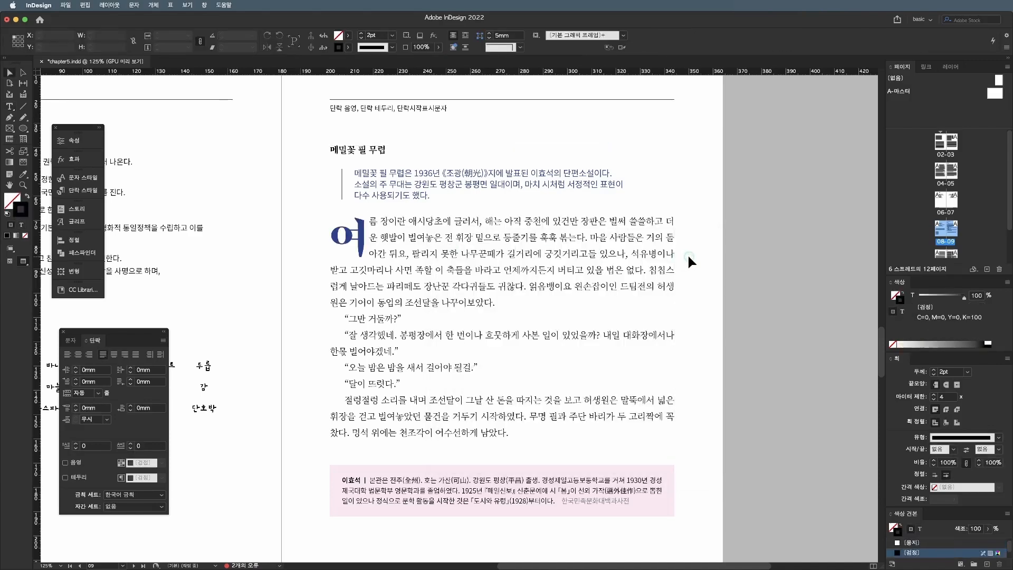
- Examine the date line and the corner brackets around the quoted words in the essay on the next spread's left page
scroll(688, 256, "down", 1)
scroll(688, 255, "down", 10)
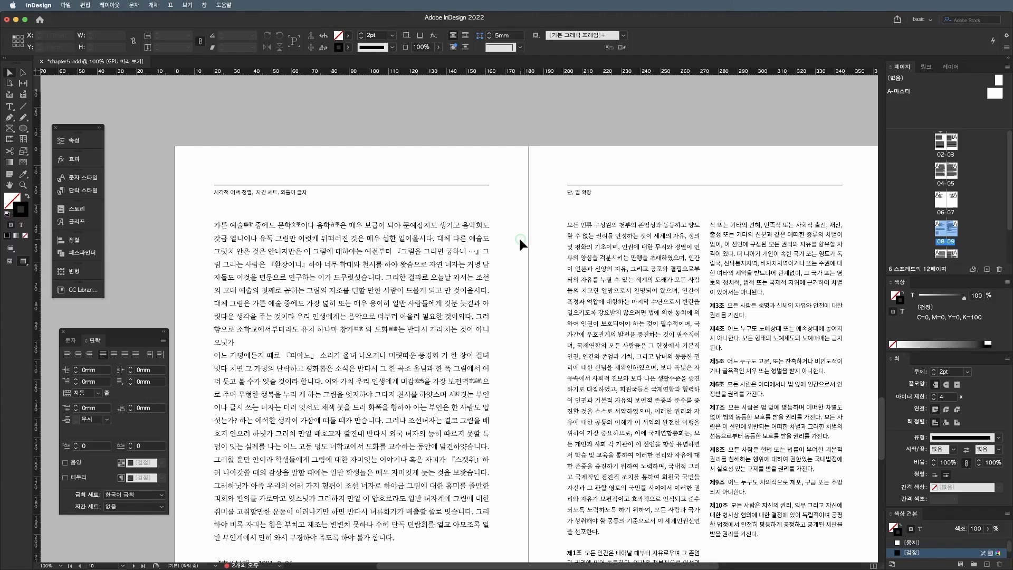
scroll(522, 227, "down", 1)
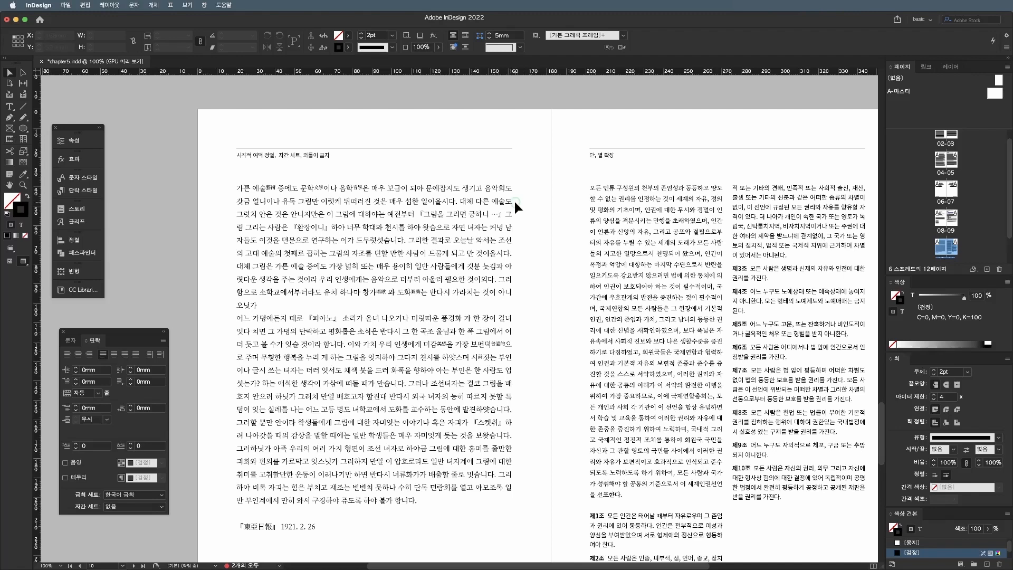
double_click(292, 529)
left_click_drag(280, 527, 316, 527)
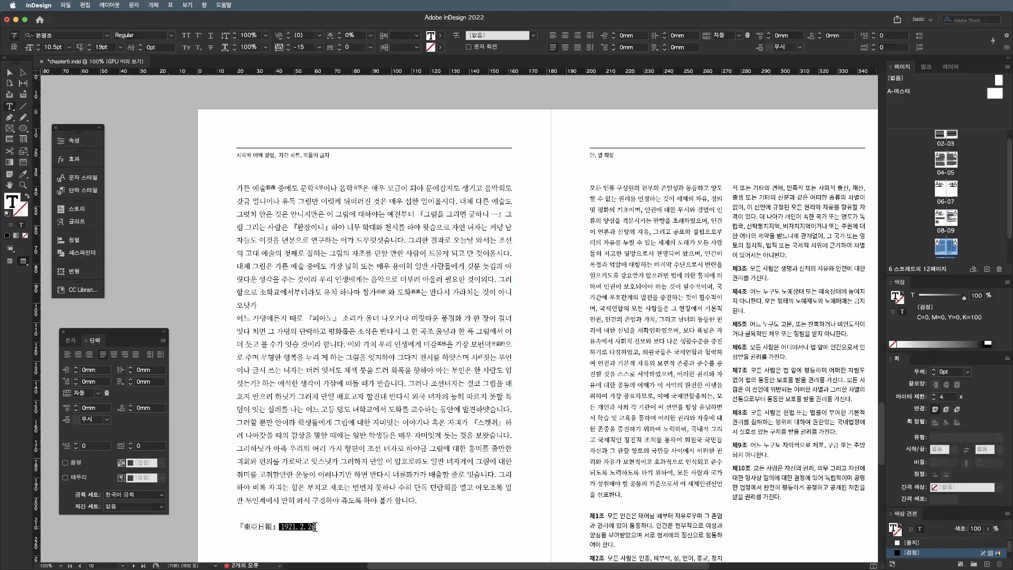
left_click(426, 218)
mouse_move(306, 318)
left_mouse_down()
mouse_move(340, 319)
mouse_move(312, 318)
left_mouse_up()
key("super+equal")
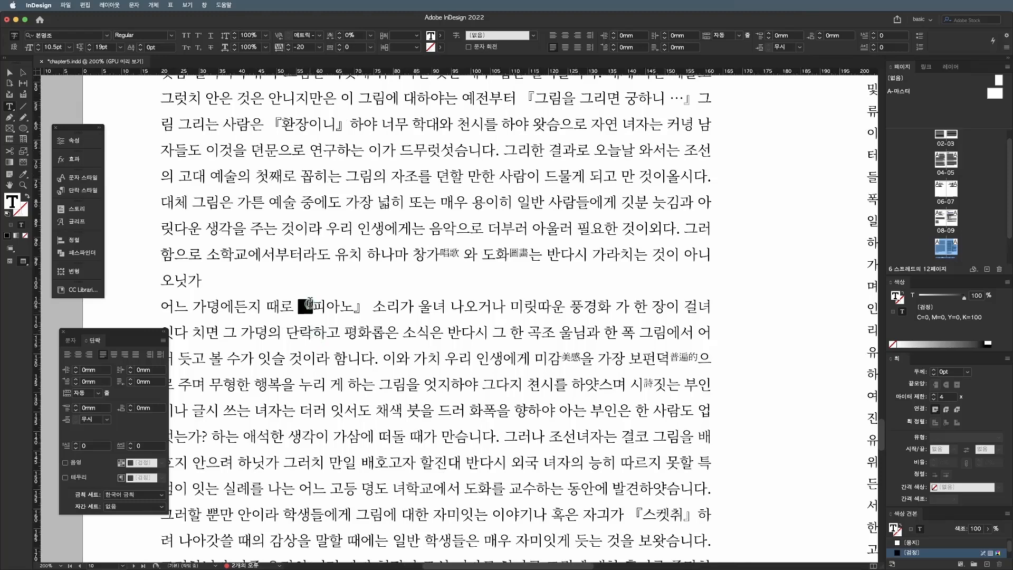
left_click_drag(356, 308, 364, 308)
scroll(383, 326, "down", 2)
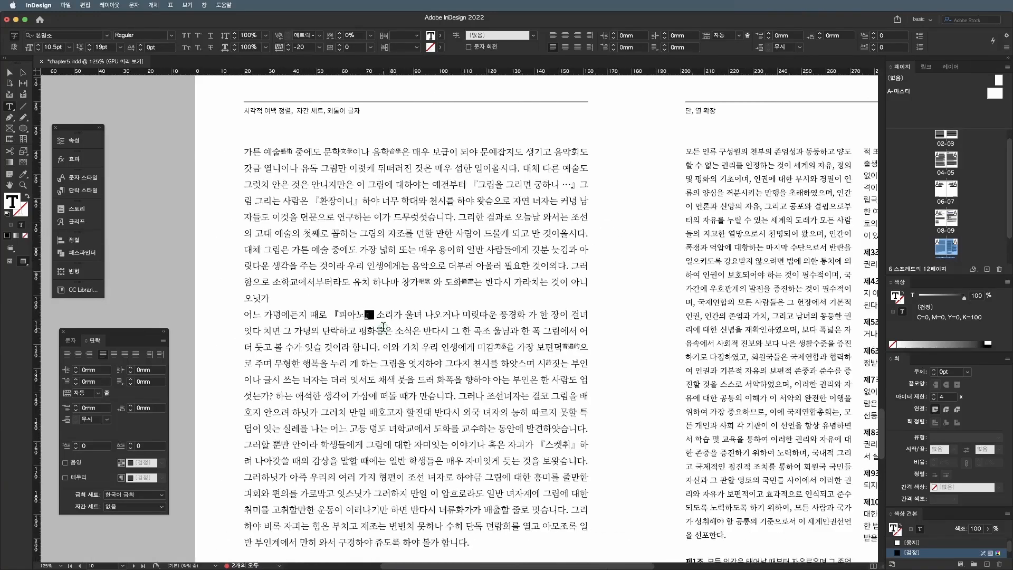
left_click_drag(327, 315, 376, 315)
left_click(474, 186)
left_click_drag(469, 187, 478, 186)
left_click_drag(365, 315, 373, 315)
left_click_drag(470, 183, 476, 184)
key("Escape")
- Check the opening bracket of the 『東亞日報』 line and show the page in normal view with frame edges and hidden characters
scroll(588, 328, "down", 1)
scroll(559, 344, "down", 2)
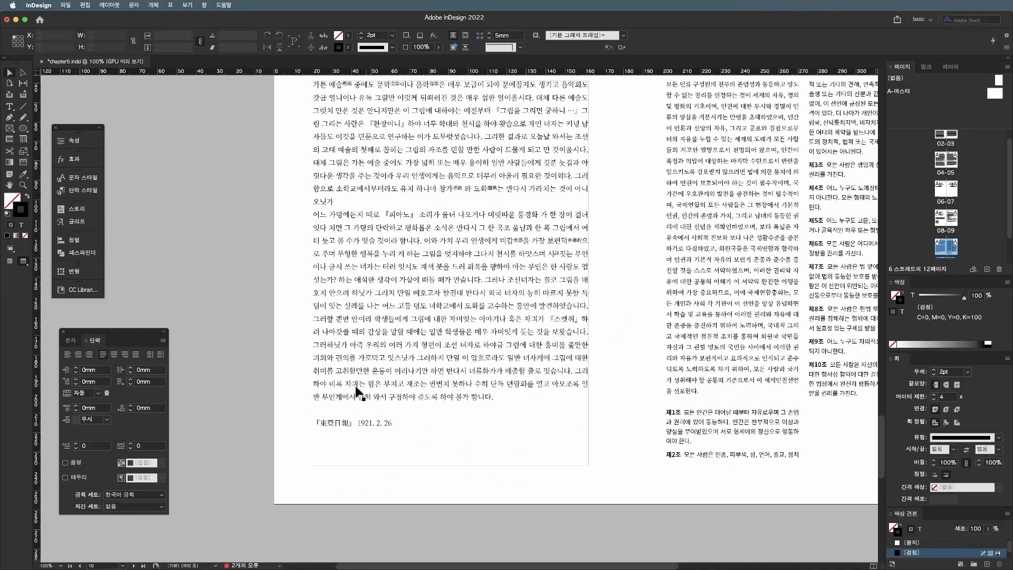
double_click(319, 422)
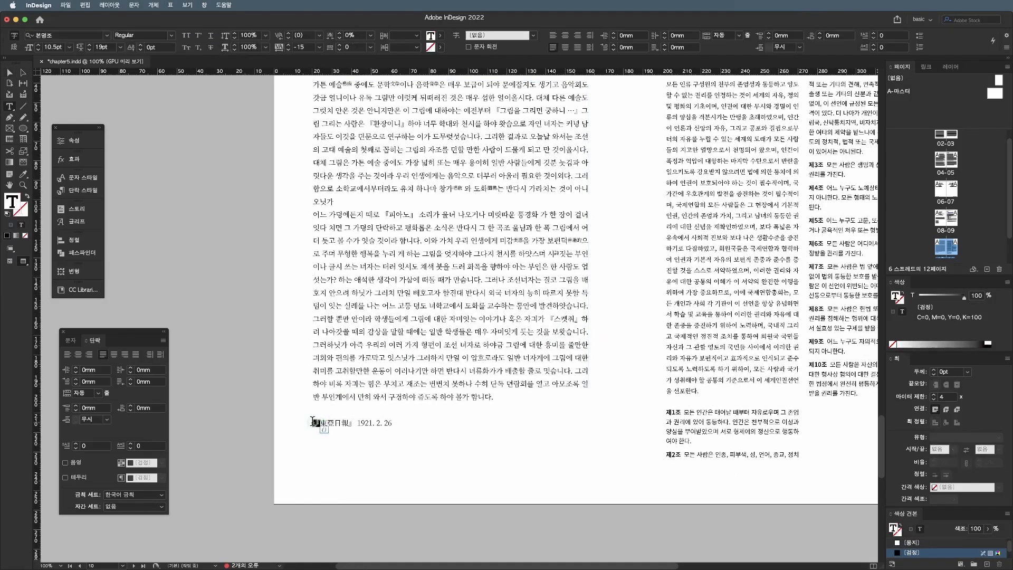
key("Escape")
key("w")
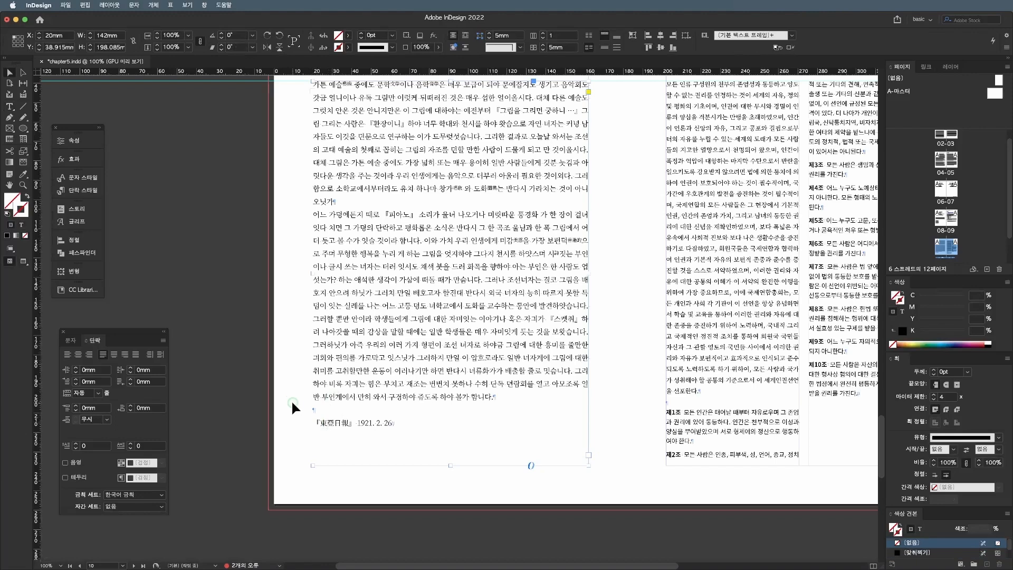
left_click(291, 400)
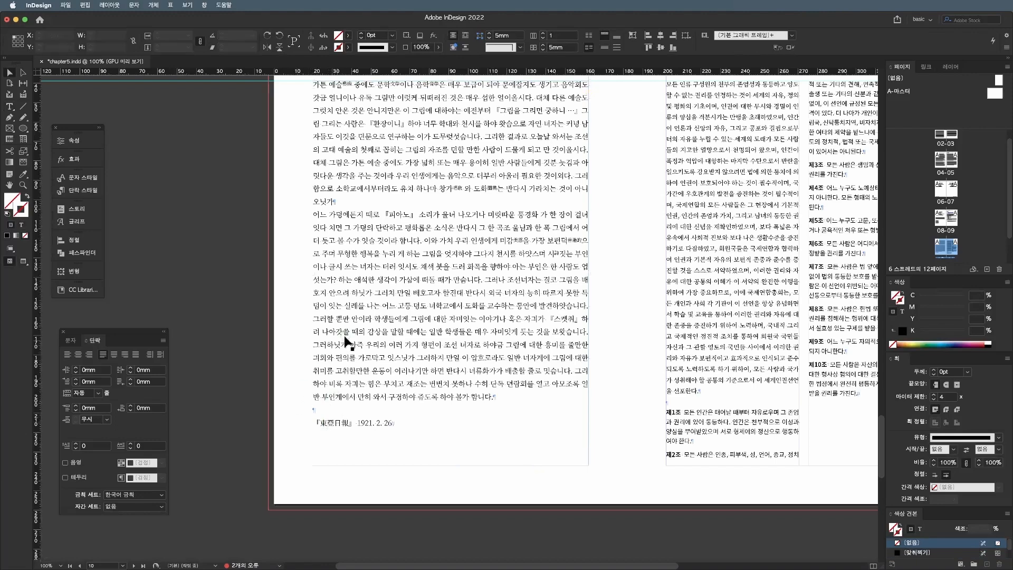
- Select the essay's text frame and turn on optical margin alignment (시각적 여백 정렬) for its story
left_click(92, 211)
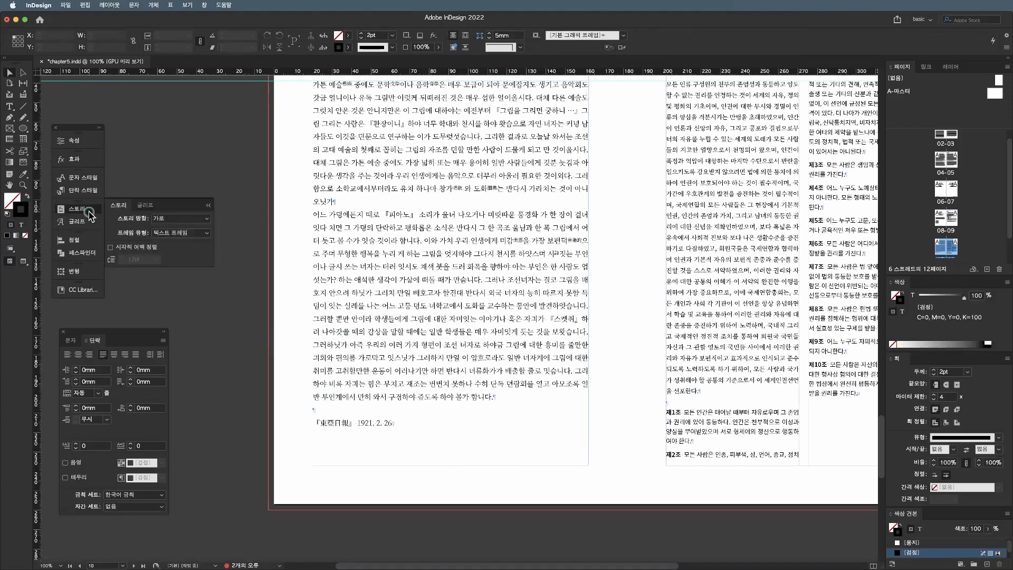
left_click(125, 247)
left_click(388, 326)
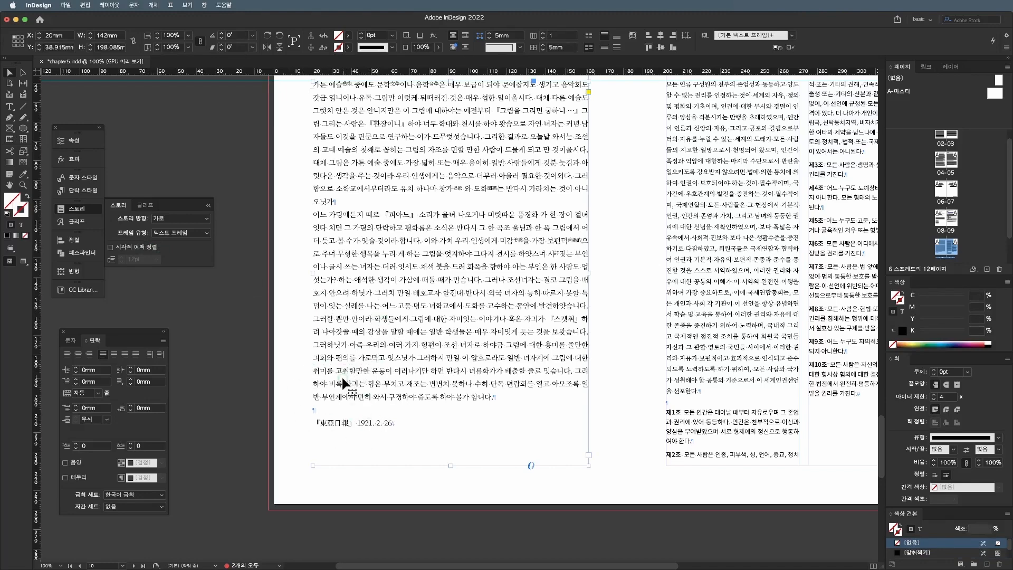
left_click(150, 248)
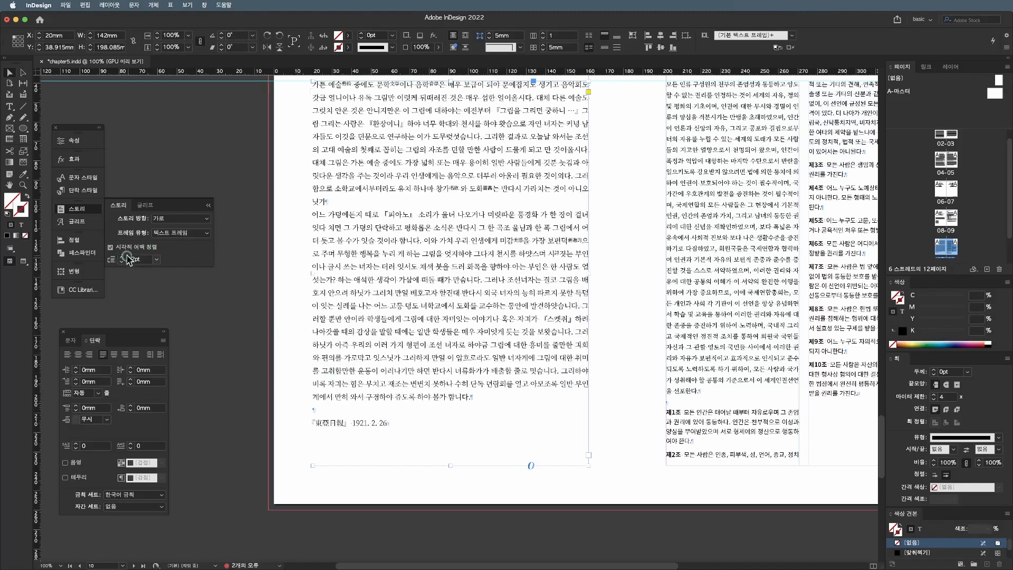
- Reduce the essay story's optical margin alignment size to 8pt and deselect the frame
double_click(402, 314)
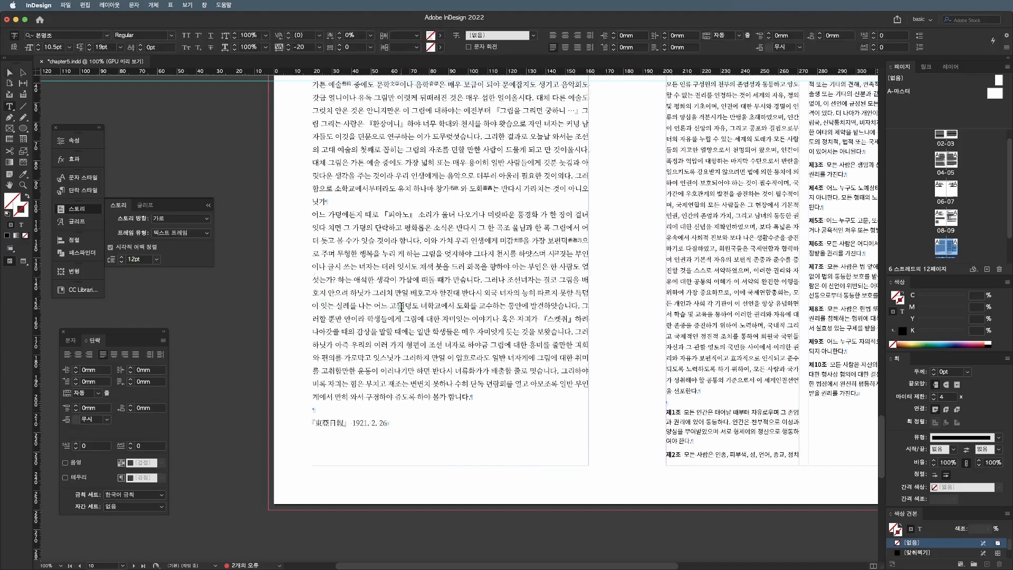
left_click_drag(364, 292, 430, 358)
key("Escape")
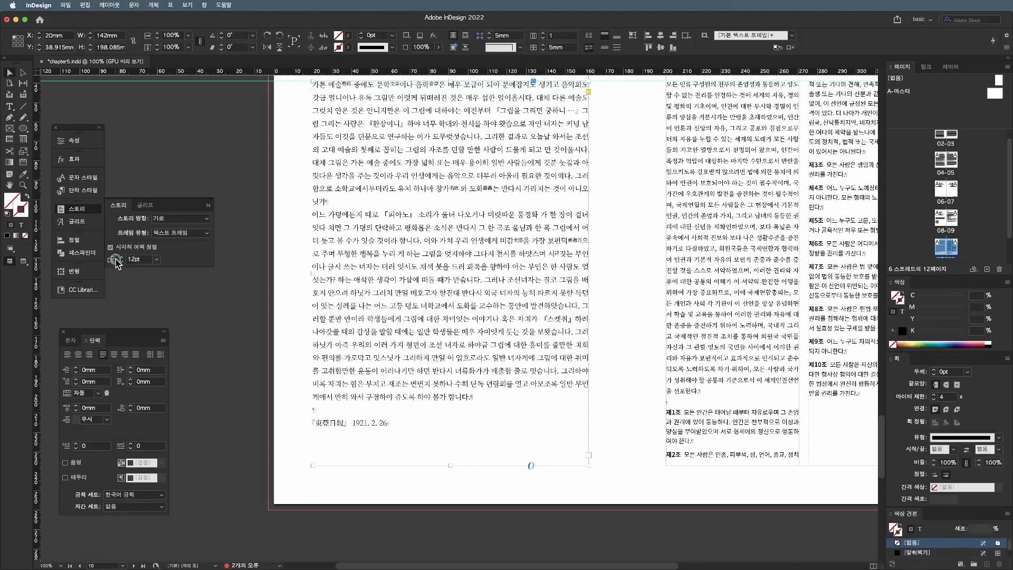
left_click(121, 261)
left_click(122, 262)
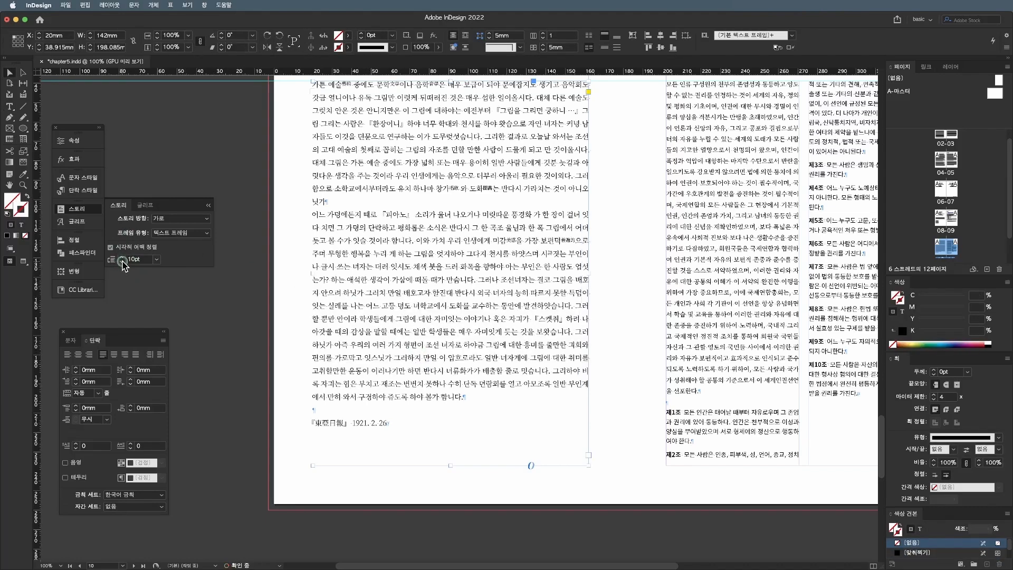
left_click(122, 262)
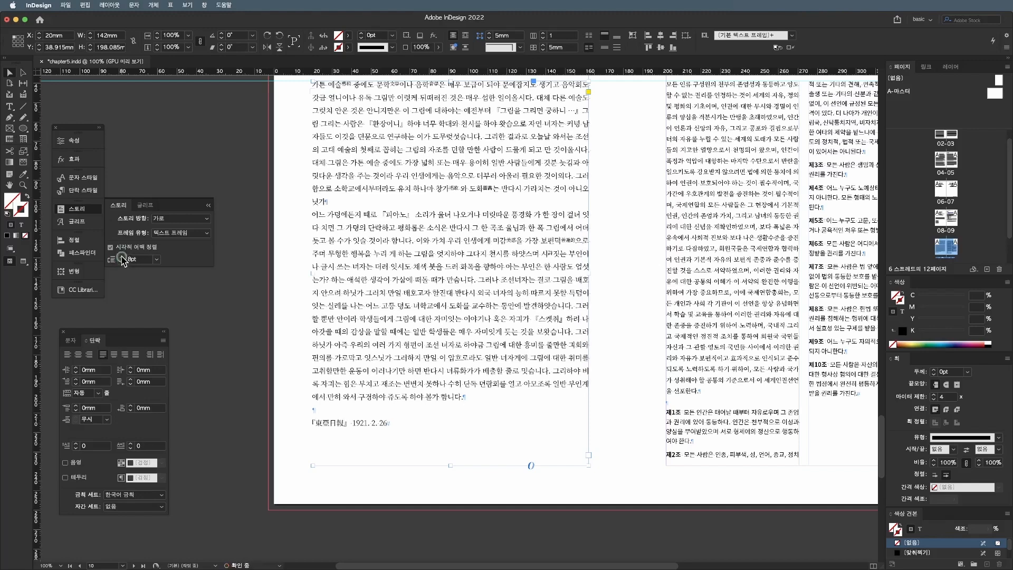
left_click(122, 261)
left_click(296, 379)
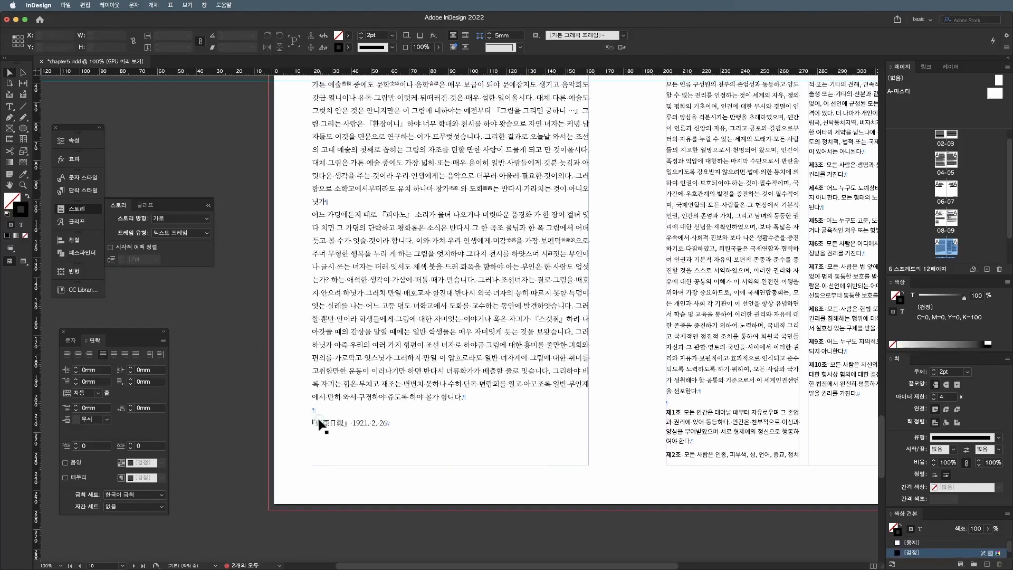
- Inspect the bracketed word 『스켓취』 and the essay's aligned margins, and save the document
scroll(315, 417, "up", 2)
scroll(315, 418, "down", 3)
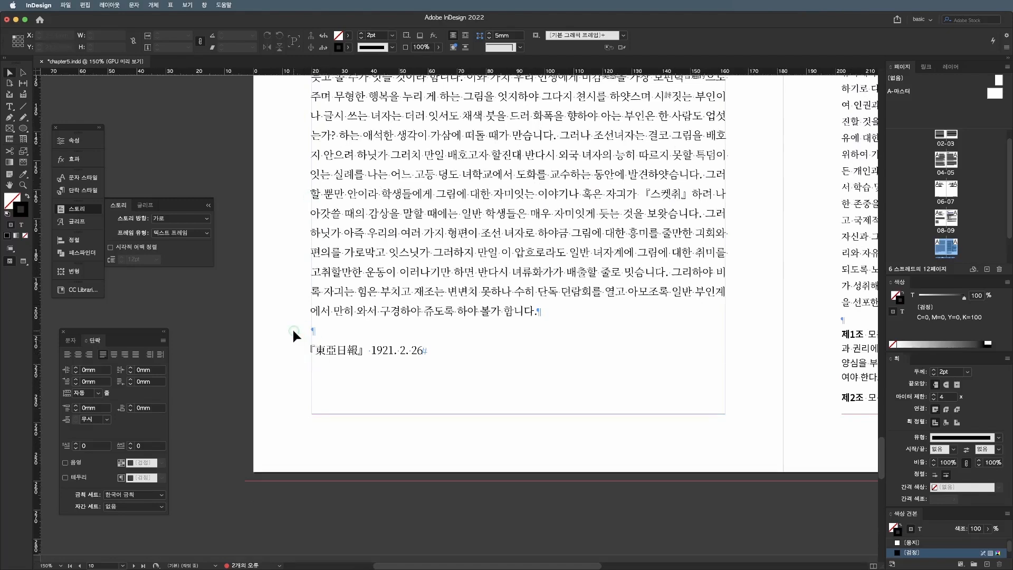
double_click(683, 197)
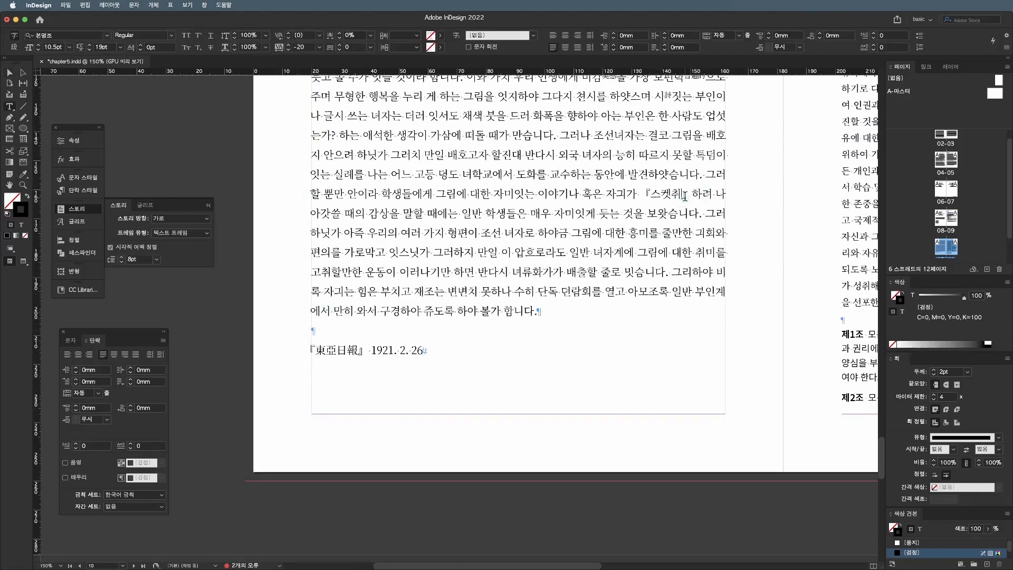
left_click_drag(692, 194, 653, 196)
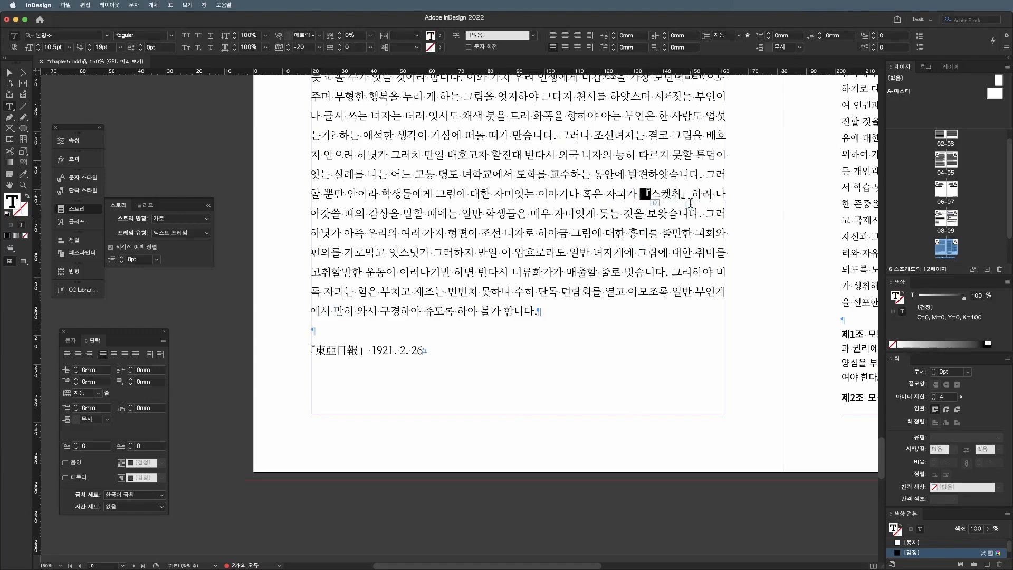
key("Escape")
left_click(740, 194)
scroll(740, 194, "up", 1)
scroll(739, 193, "up", 10)
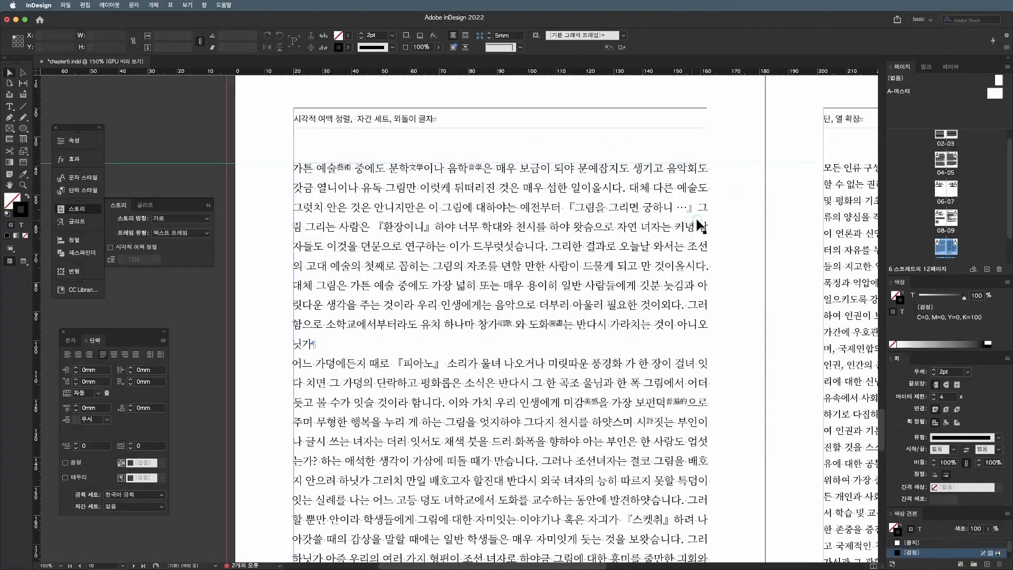
key("super+s")
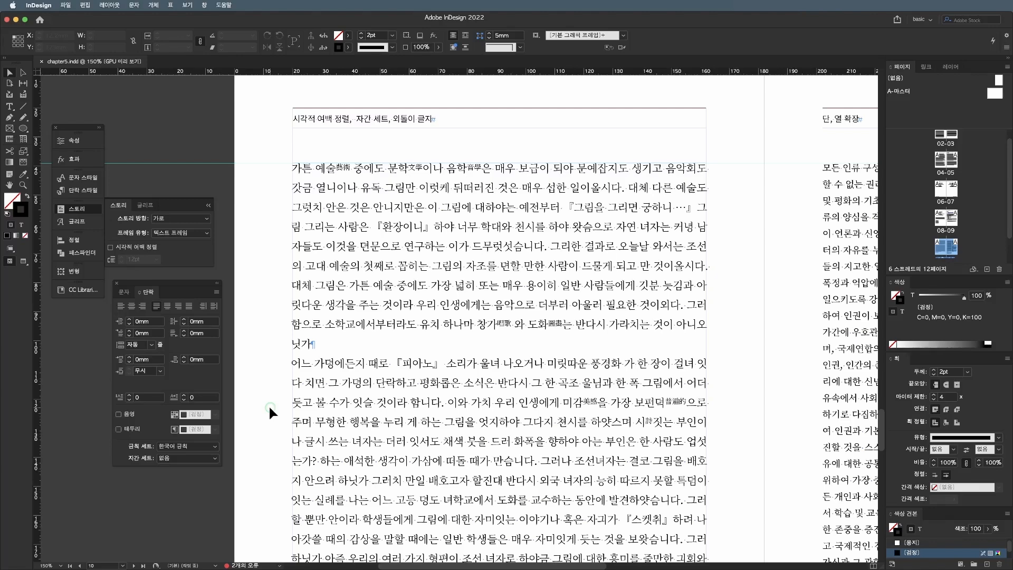
- Select all the essay text and review the presets in the detailed spacing set (자간 세트) settings, leaving without changes
left_click(209, 457)
left_click(208, 457)
double_click(436, 346)
key("super+a")
left_click(178, 463)
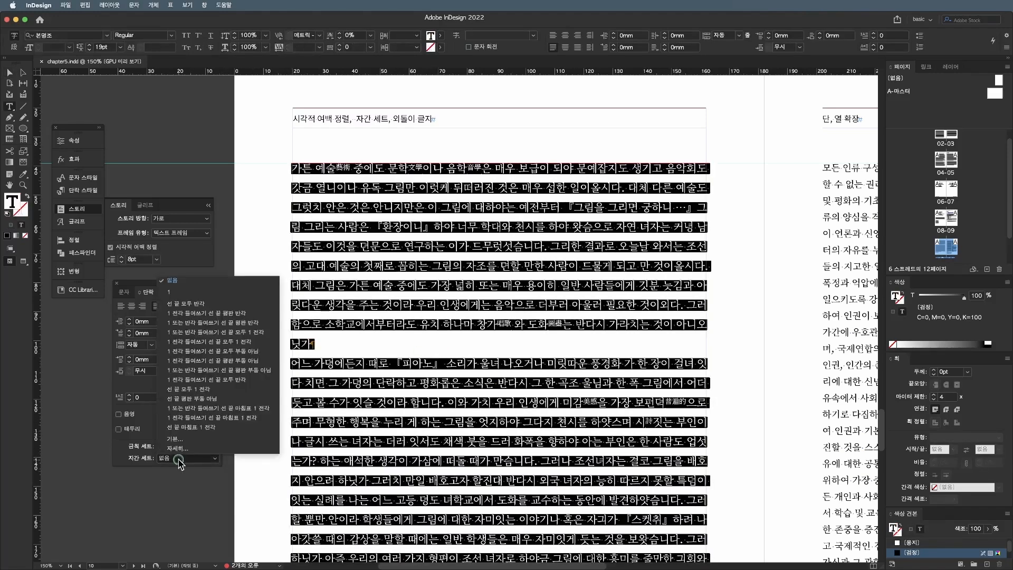
left_click(193, 449)
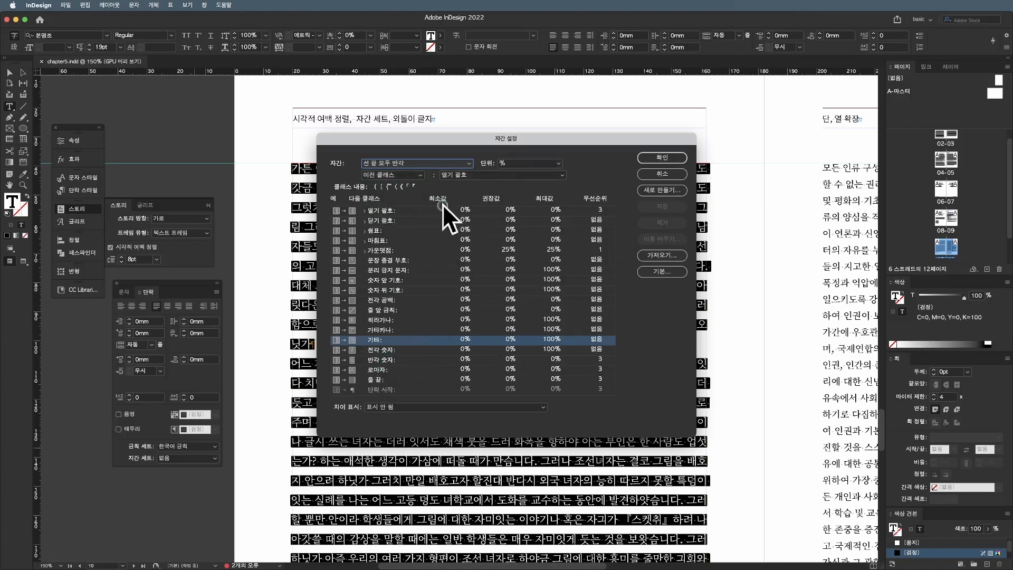
left_click(418, 163)
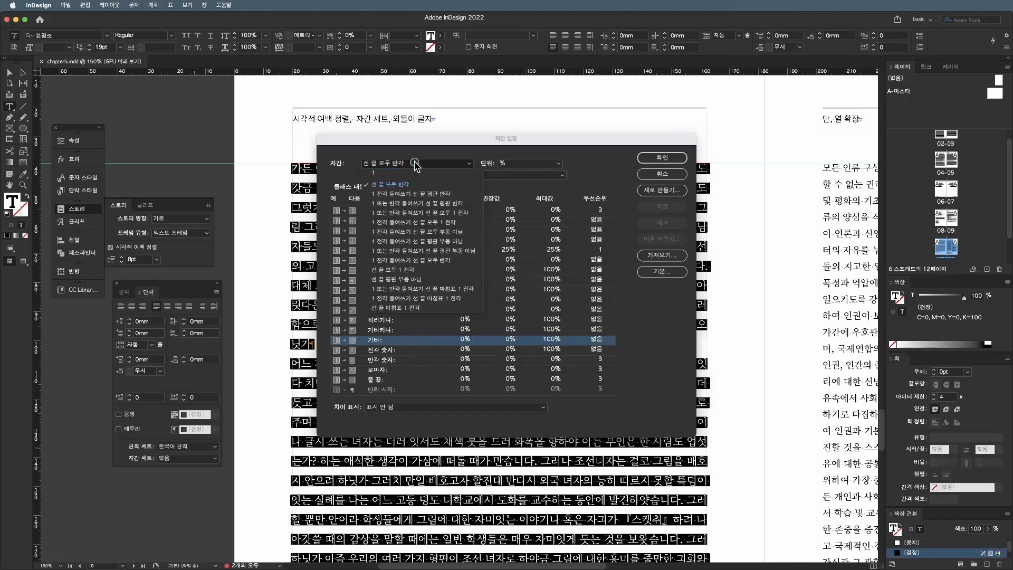
left_click(430, 183)
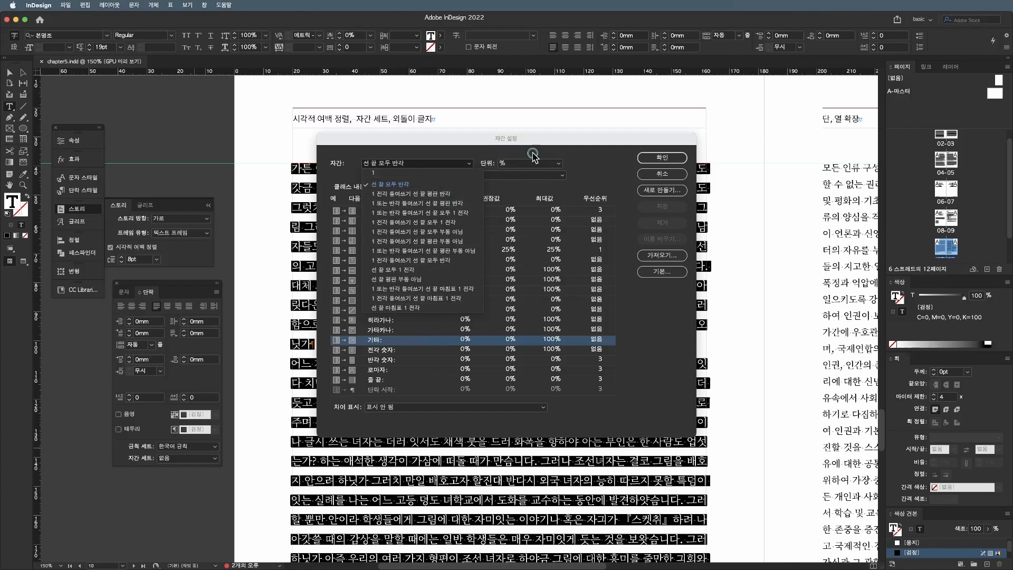
left_click(663, 173)
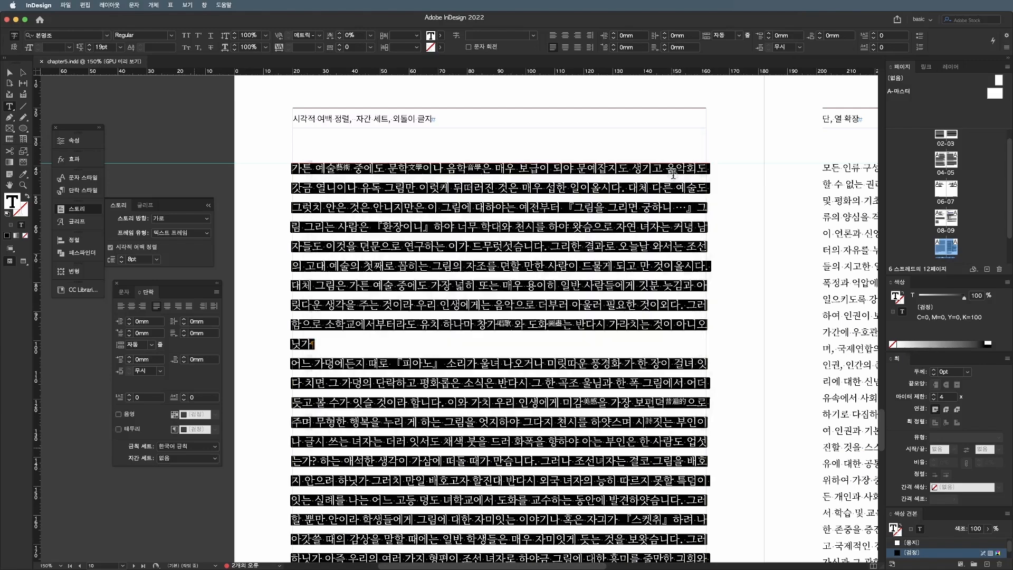
- Select all the essay text and open the detailed spacing set (자간 설정) settings
left_click(567, 207)
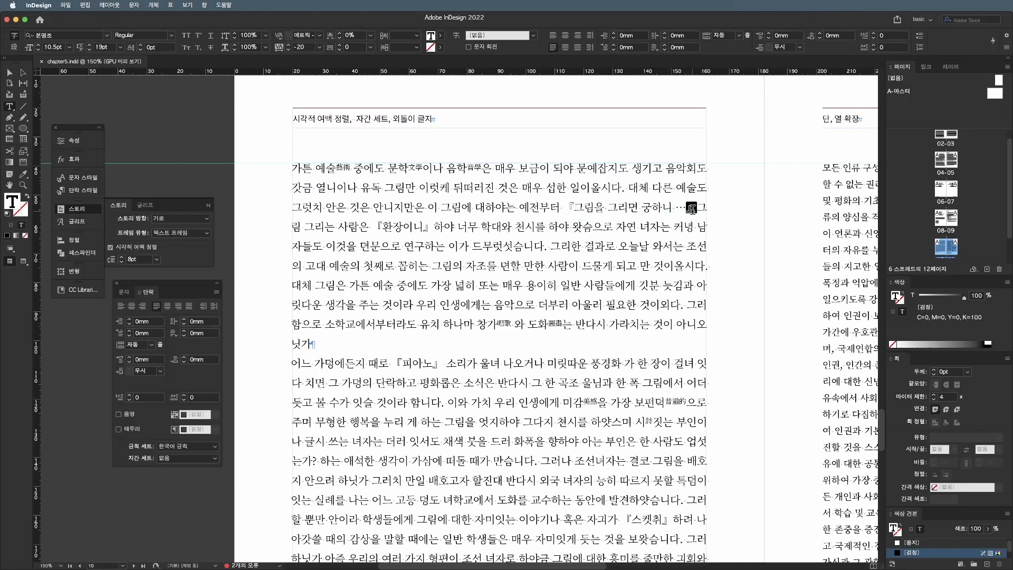
key("super+a")
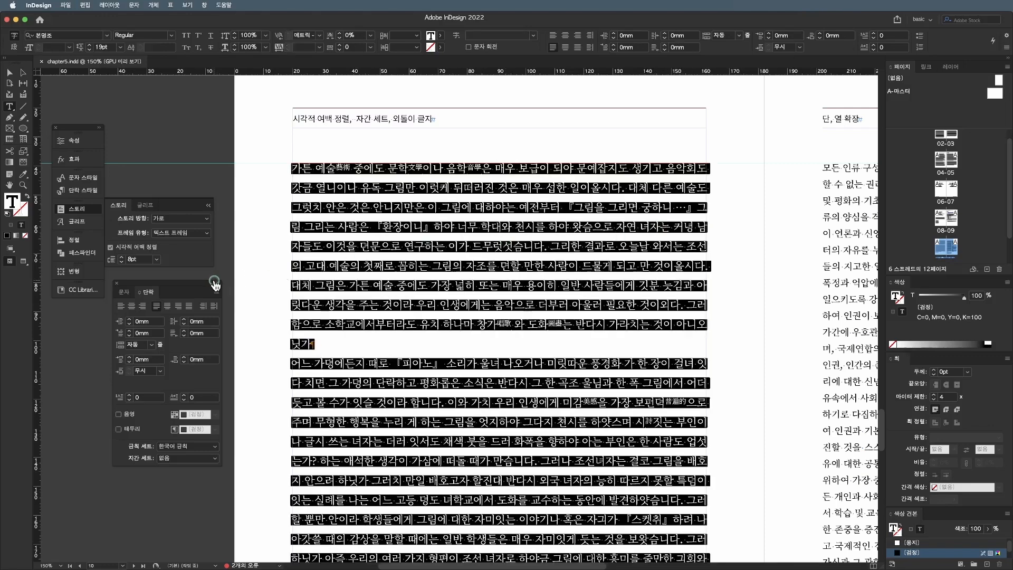
left_click(216, 292)
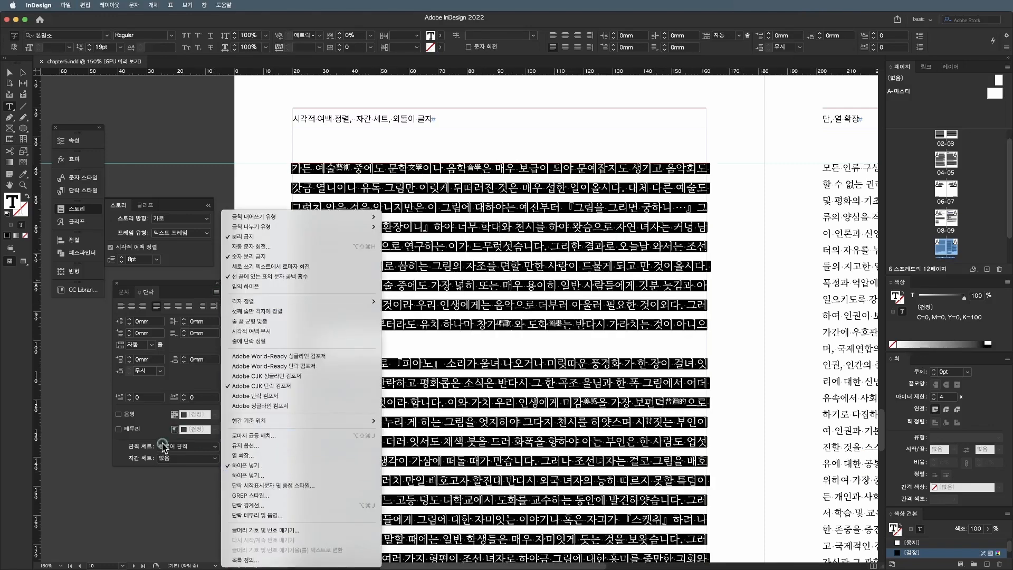
left_click(179, 458)
left_click(180, 458)
left_click(177, 448)
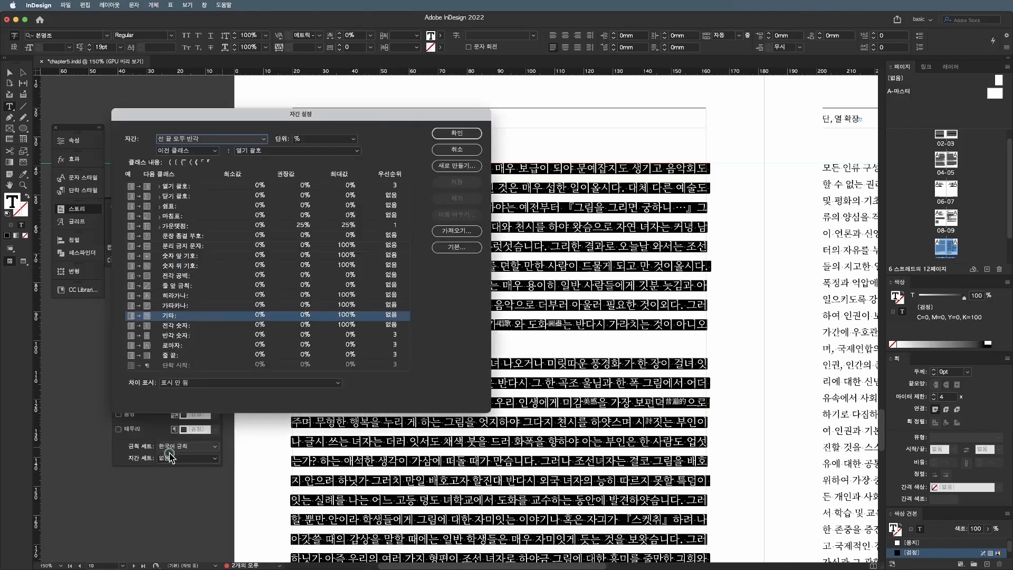
left_click_drag(335, 126, 351, 135)
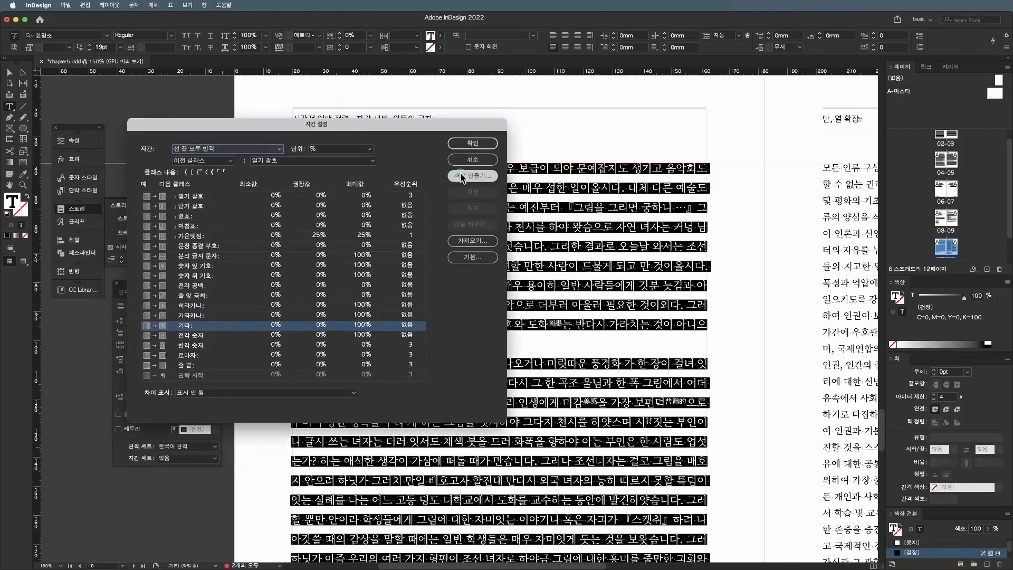
- Create a new spacing set named aa, based on 없음
left_click(472, 175)
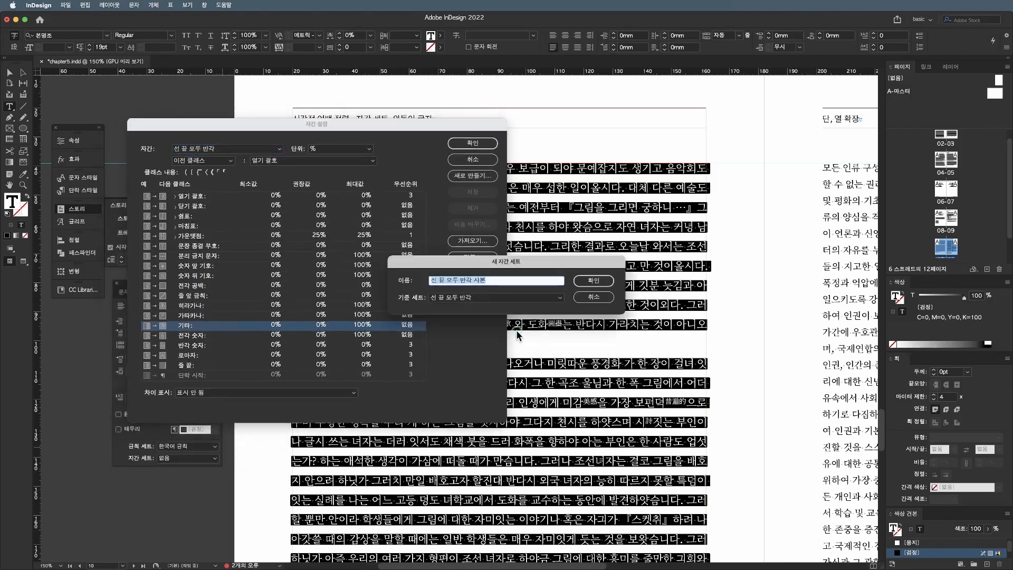
type("ㅁㅁ")
left_click_drag(453, 280, 403, 277)
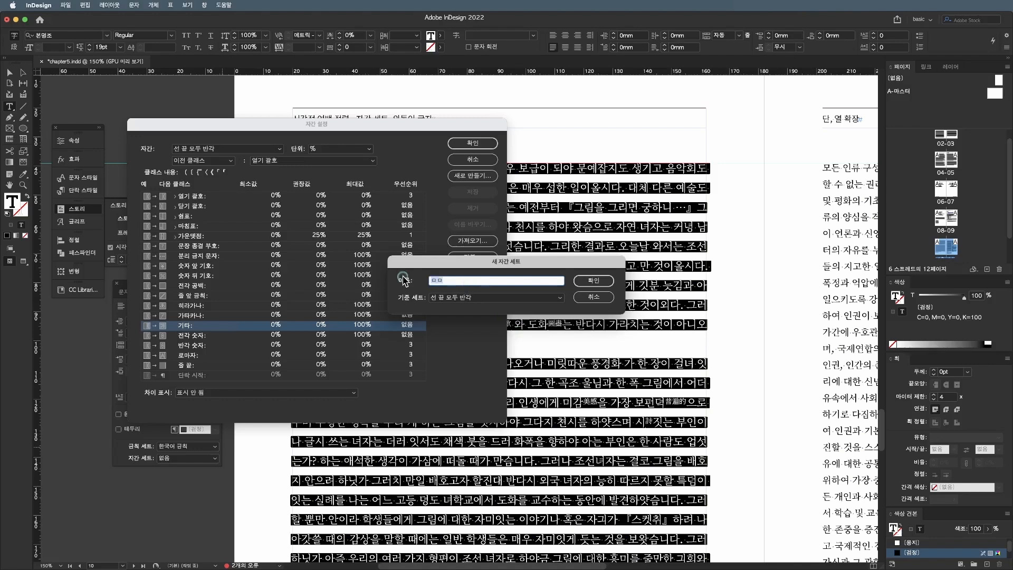
left_click(476, 298)
left_click(475, 304)
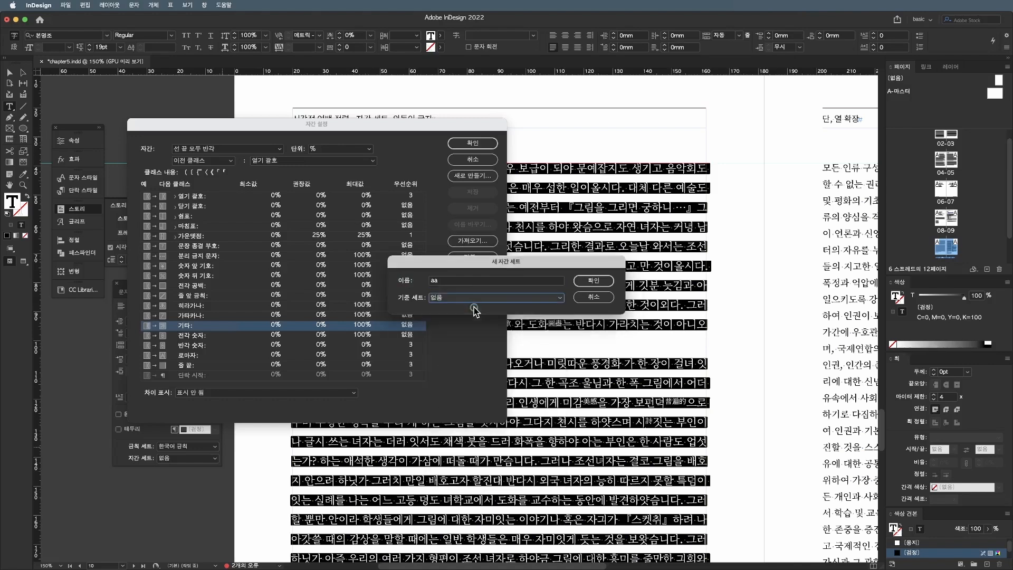
left_click(595, 281)
left_click_drag(275, 123, 305, 132)
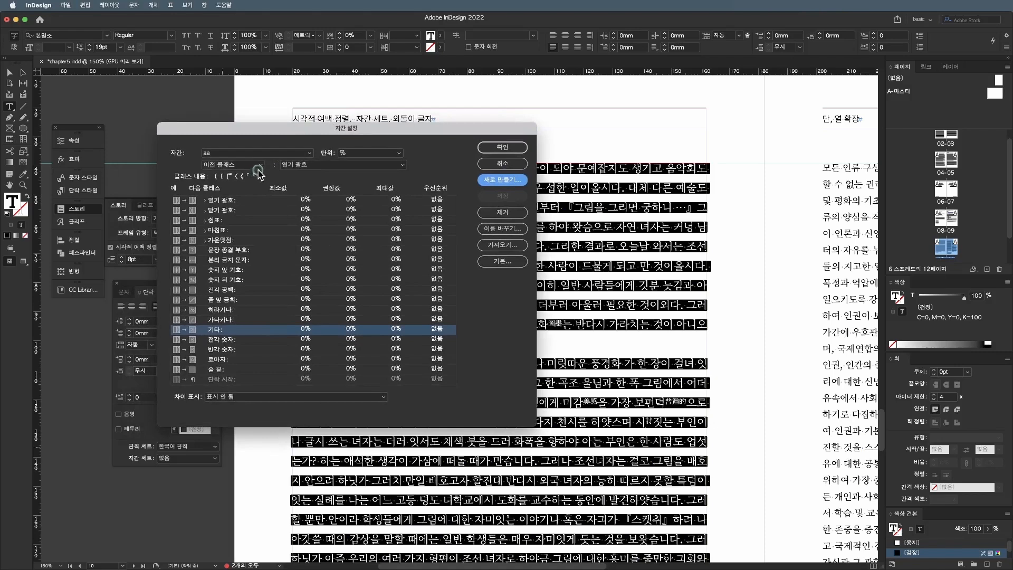
- In spacing set aa, choose closing brackets (닫기 괄호) as the previous class (이전 클래스)
left_click(311, 166)
left_click_drag(383, 138, 319, 134)
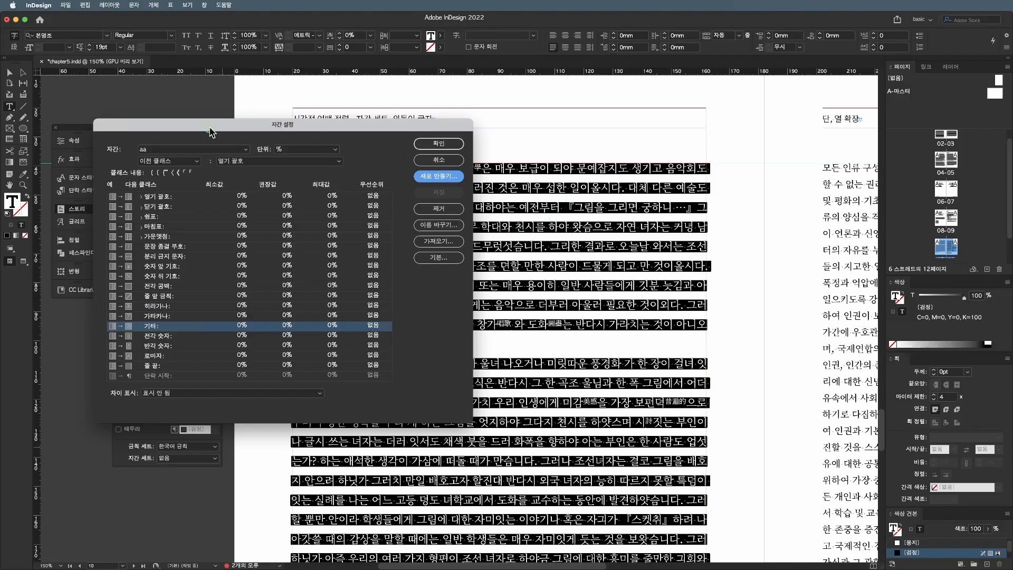
left_click(189, 165)
left_click(189, 170)
left_click(255, 161)
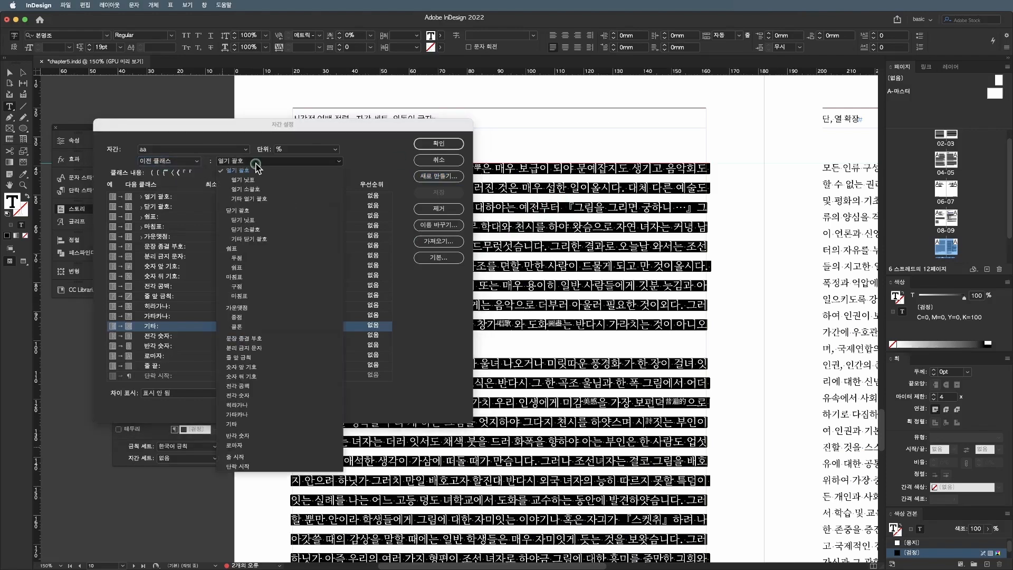
left_click(269, 219)
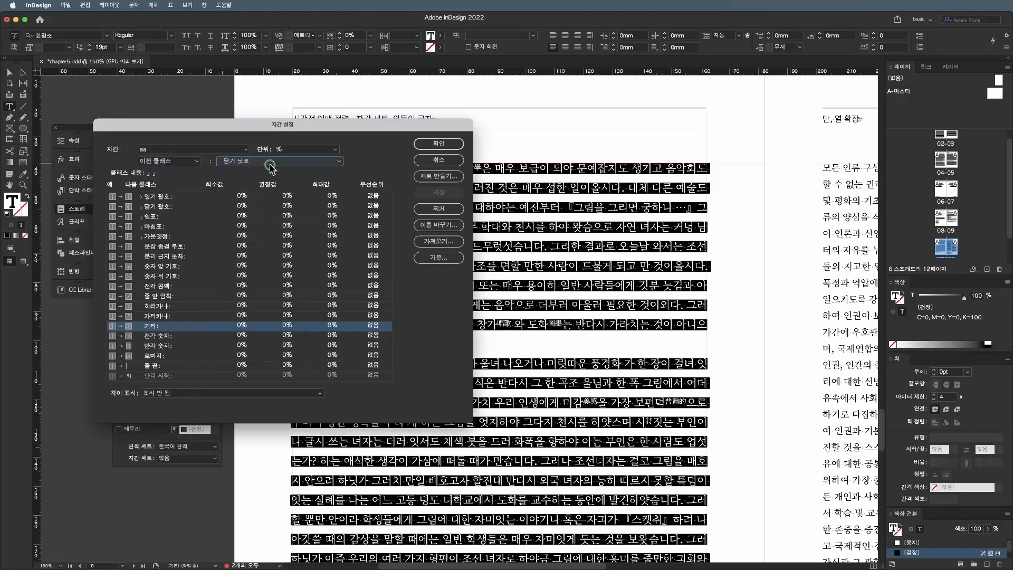
left_click(267, 162)
left_click(257, 211)
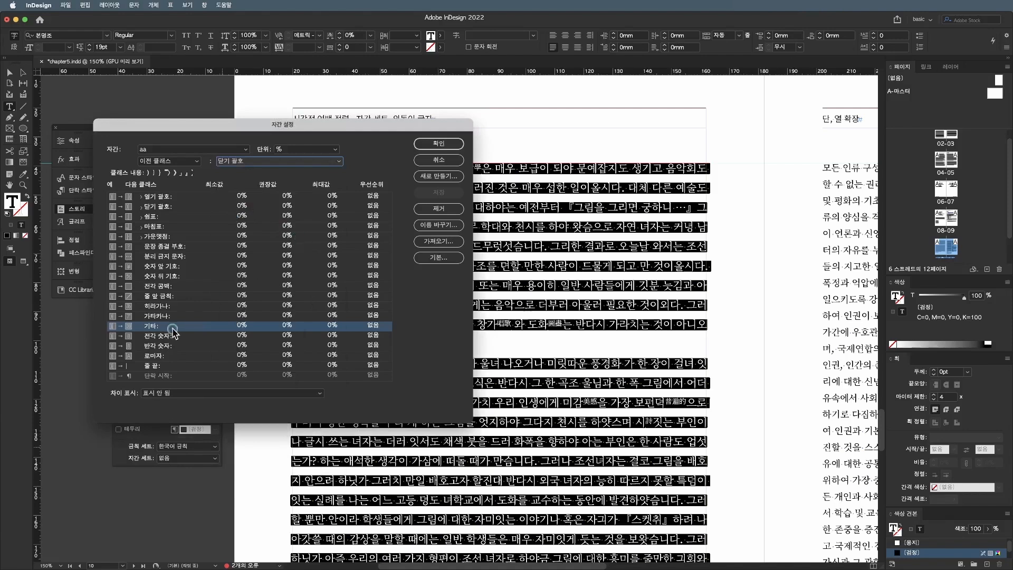
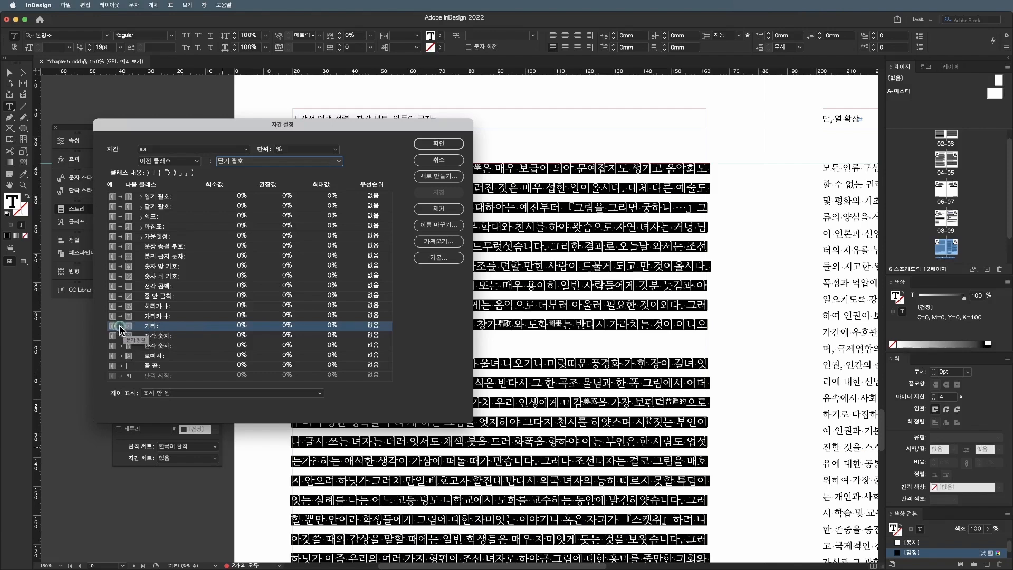
- Set the minimum, desired and maximum spacing for 기타 after closing brackets to -2%, then save and apply set aa
left_click(331, 326)
type("-2")
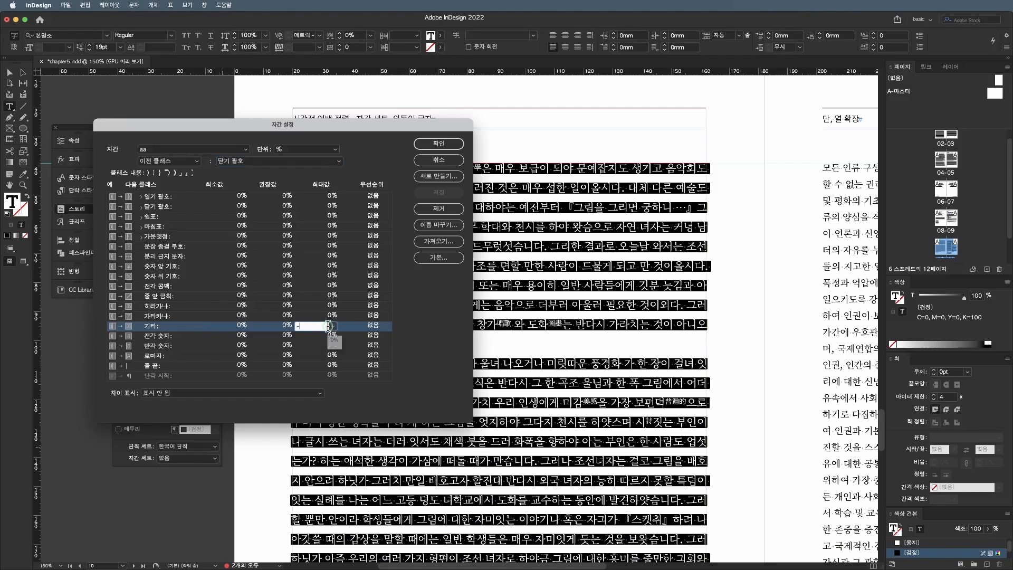
left_click(276, 326)
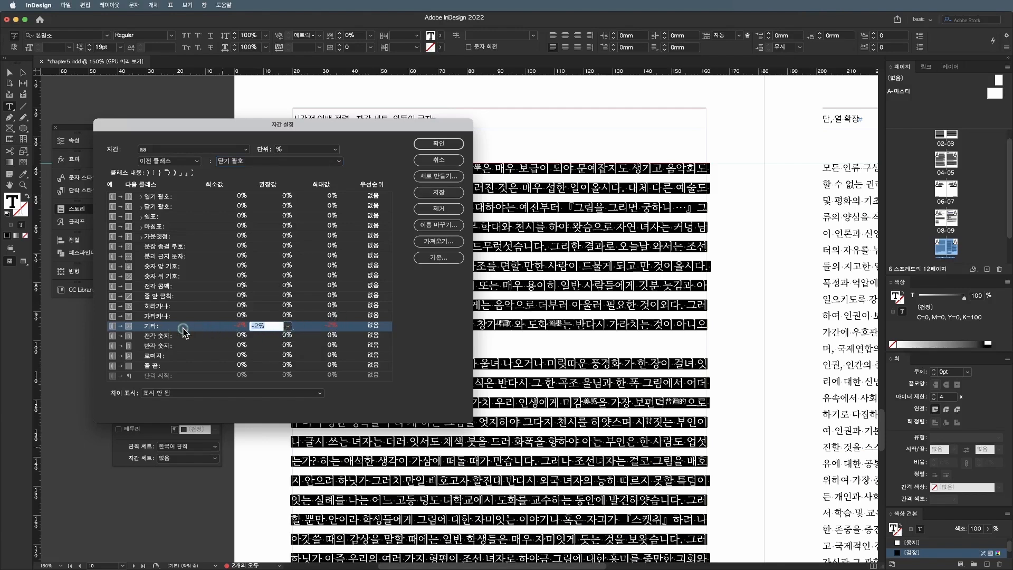
left_click(201, 329)
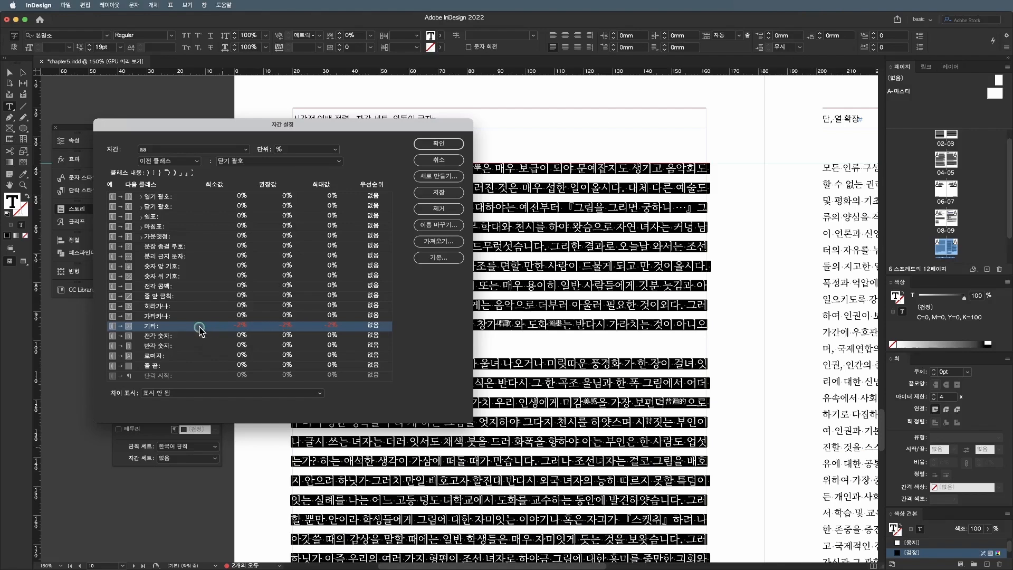
left_click(430, 193)
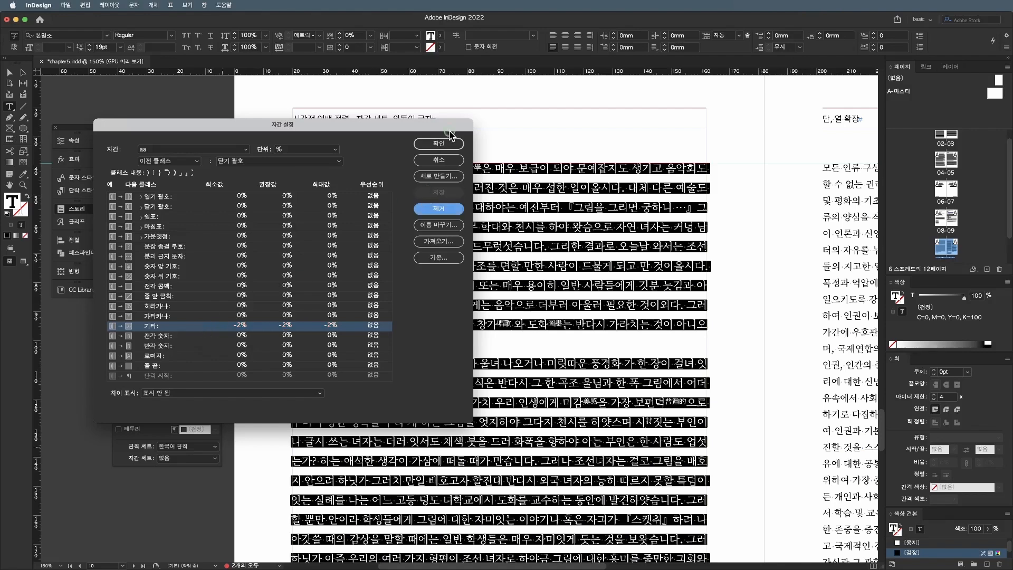
left_click(439, 144)
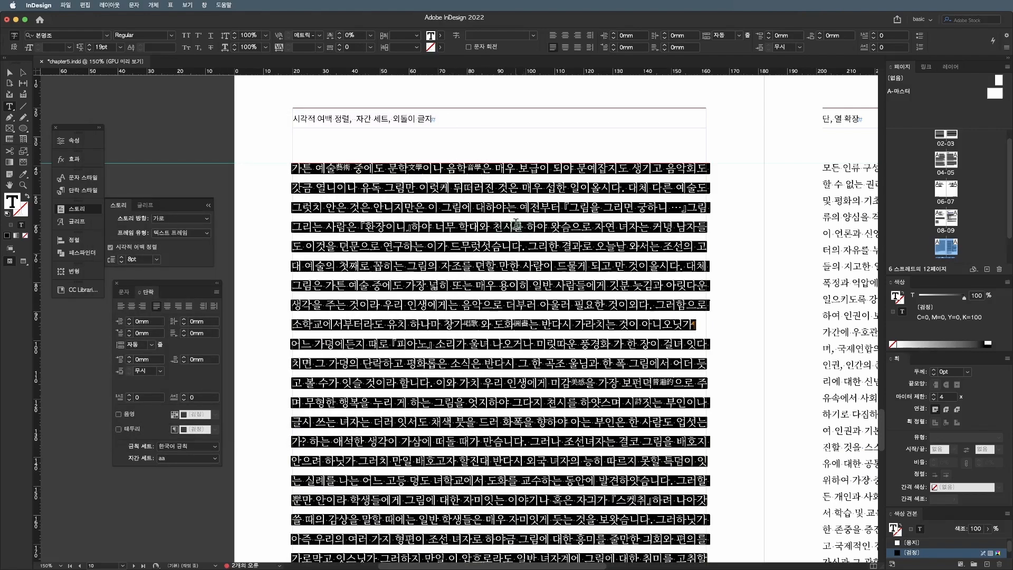
- Examine the spacing around the 『 and 』 brackets in the essay's third line and around 『피아노』
key("Escape")
key("super+shift+a")
scroll(699, 213, "up", 1)
scroll(701, 217, "up", 1)
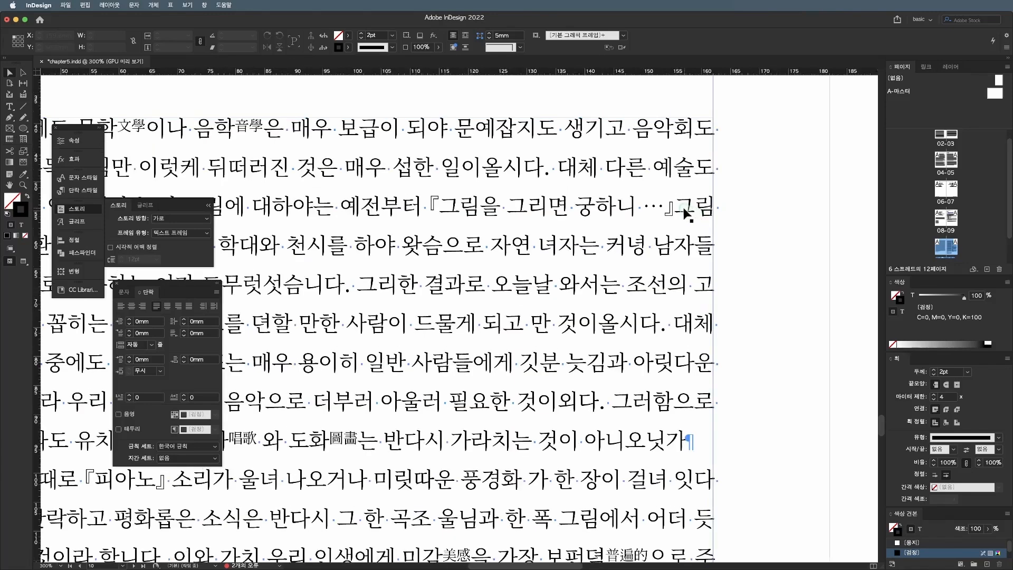
double_click(667, 206)
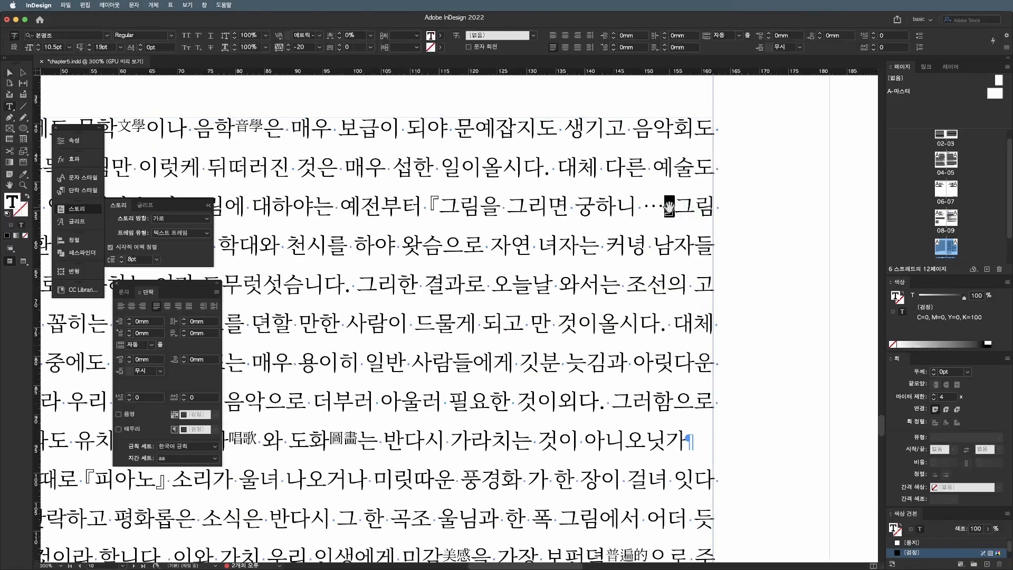
scroll(667, 206, "down", 2)
left_click(552, 206)
type("『")
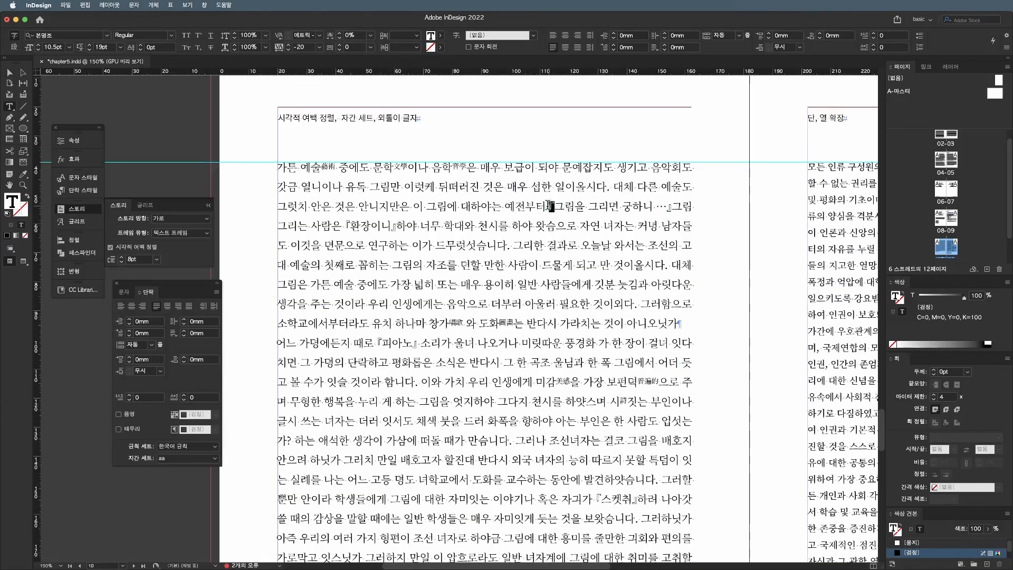
mouse_move(375, 344)
left_mouse_down()
mouse_move(421, 344)
mouse_move(384, 343)
left_mouse_up()
key("Escape")
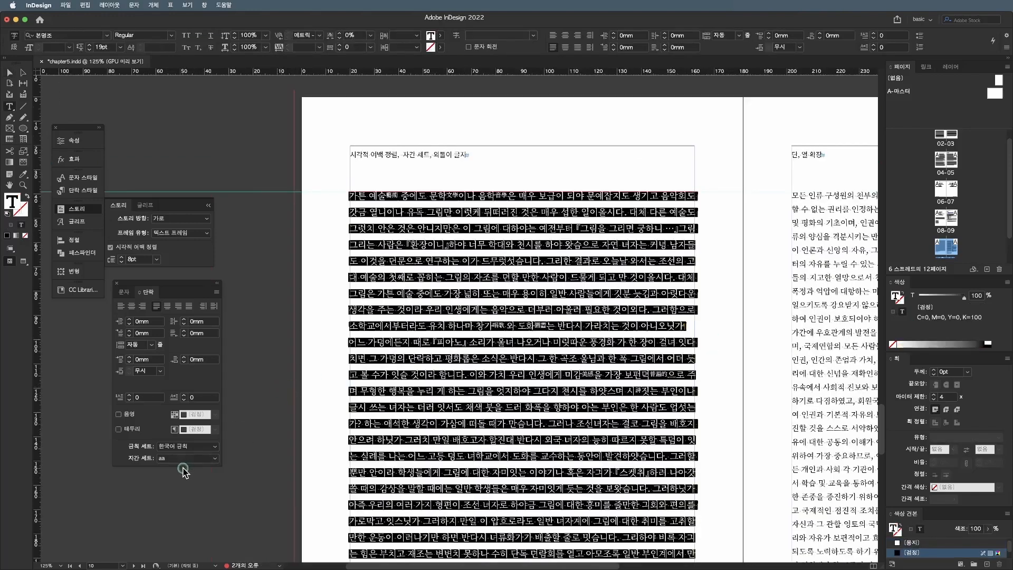
- With the essay text selected, change set aa's 기타 spacing after closing brackets to -1% and confirm the settings
left_click(185, 461)
left_click(210, 449)
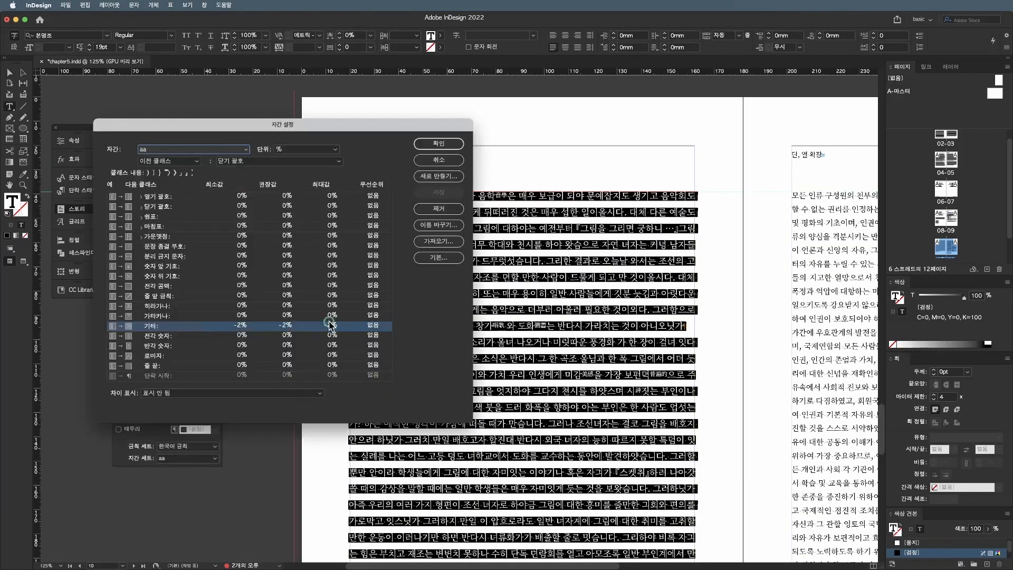
left_click(243, 326)
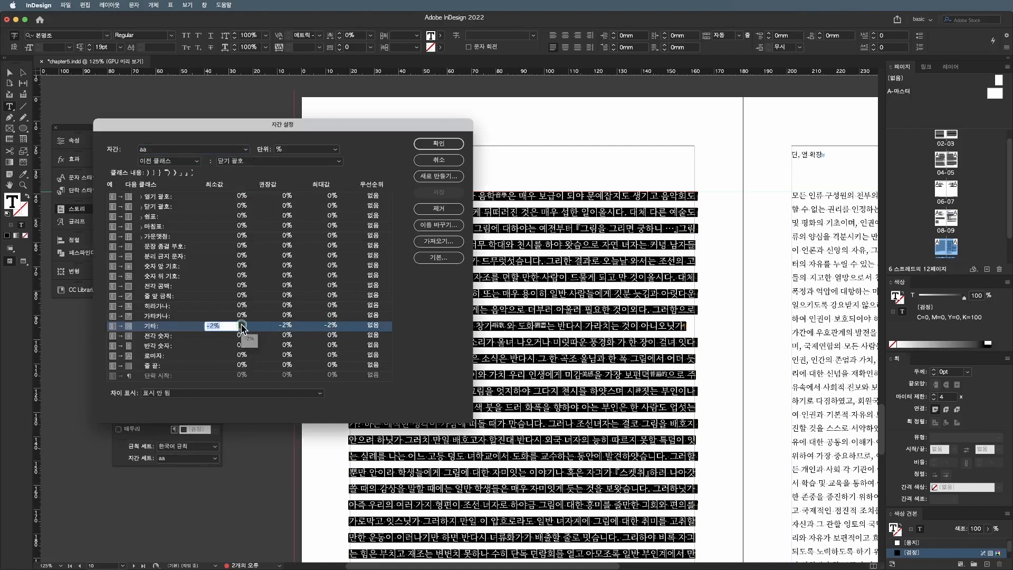
type("-1")
key("Return")
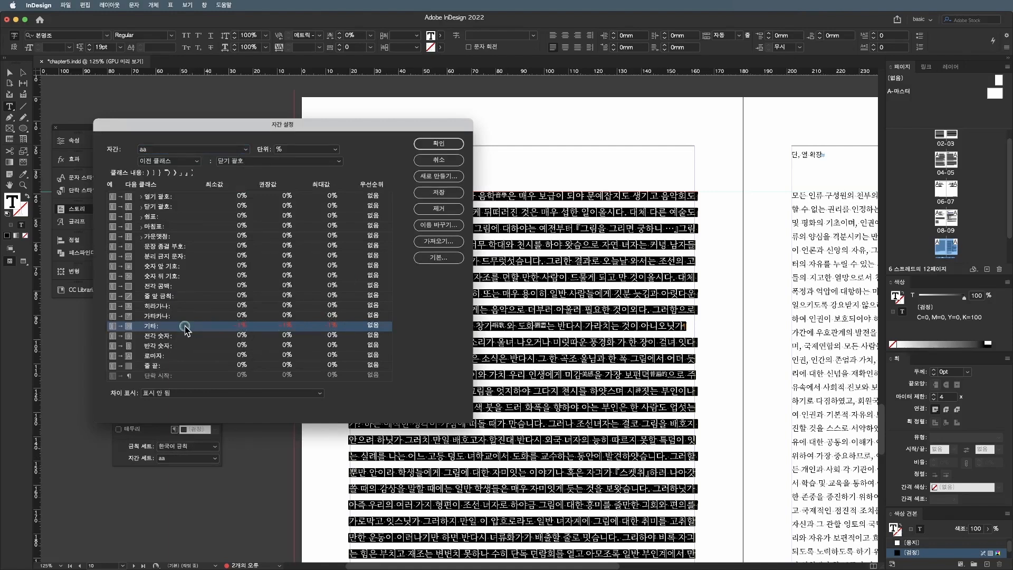
left_click(445, 143)
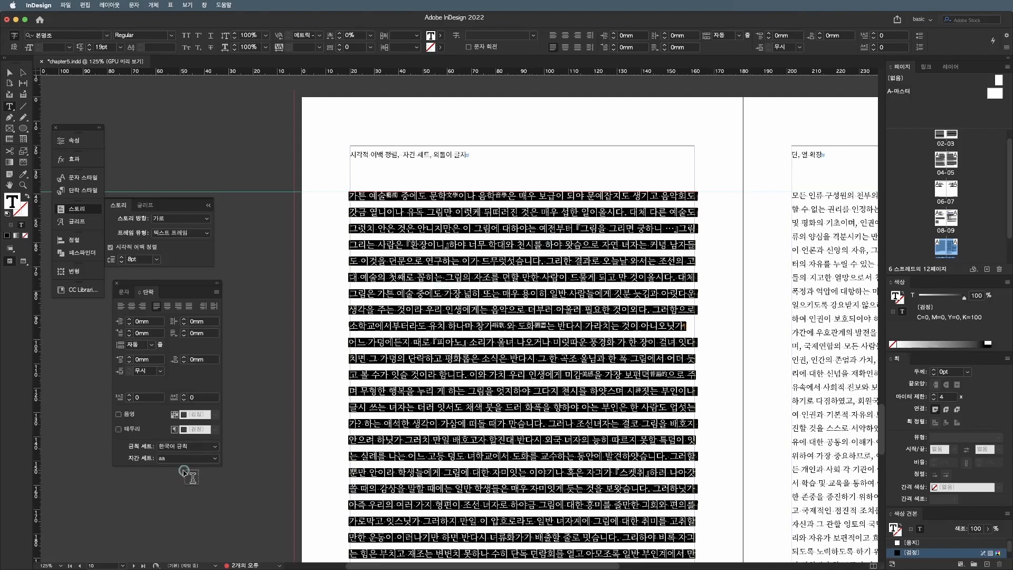
- Set the tracking of all the selected essay text to -10, keeping spacing set aa
left_click(195, 457)
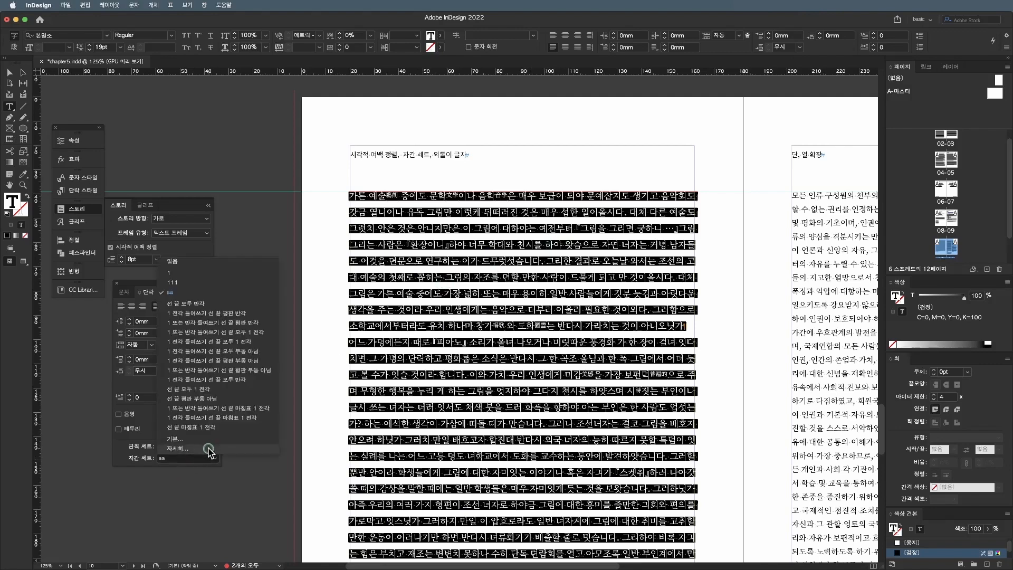
key("Escape")
left_click(320, 47)
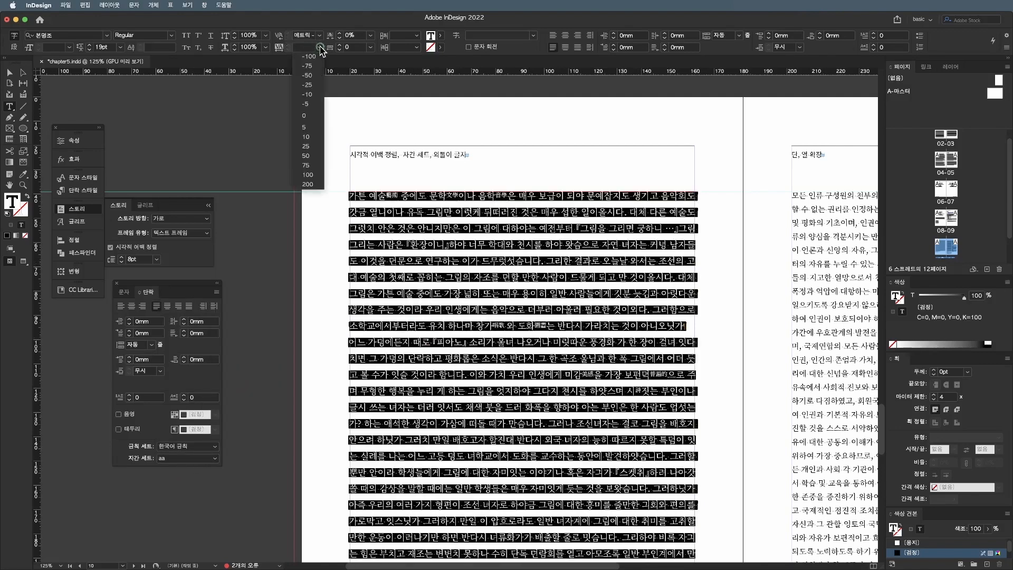
left_click(308, 94)
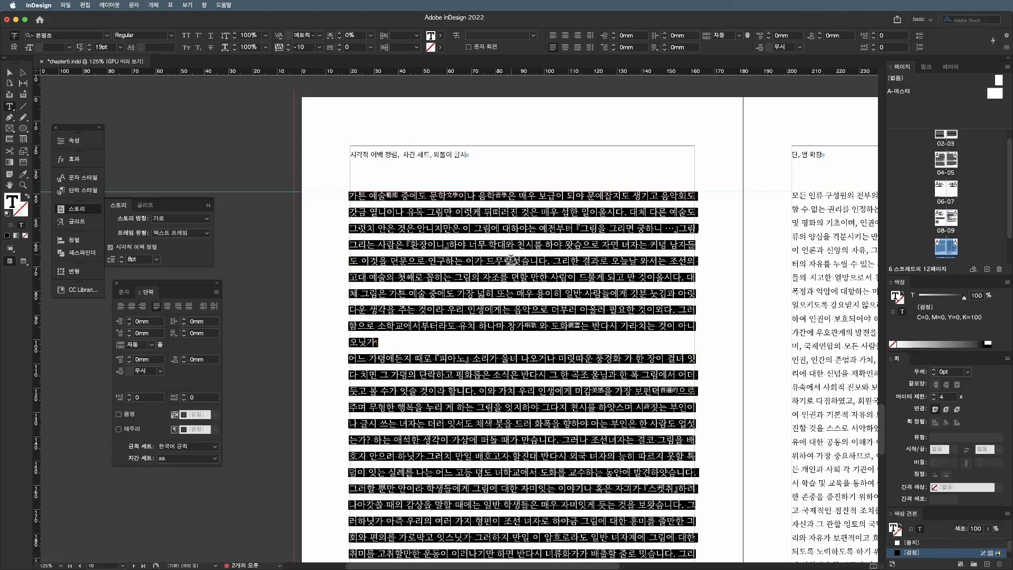
- Deselect the essay text and switch the page to preview mode
left_click(511, 283)
key("Escape")
left_click(712, 267)
key("w")
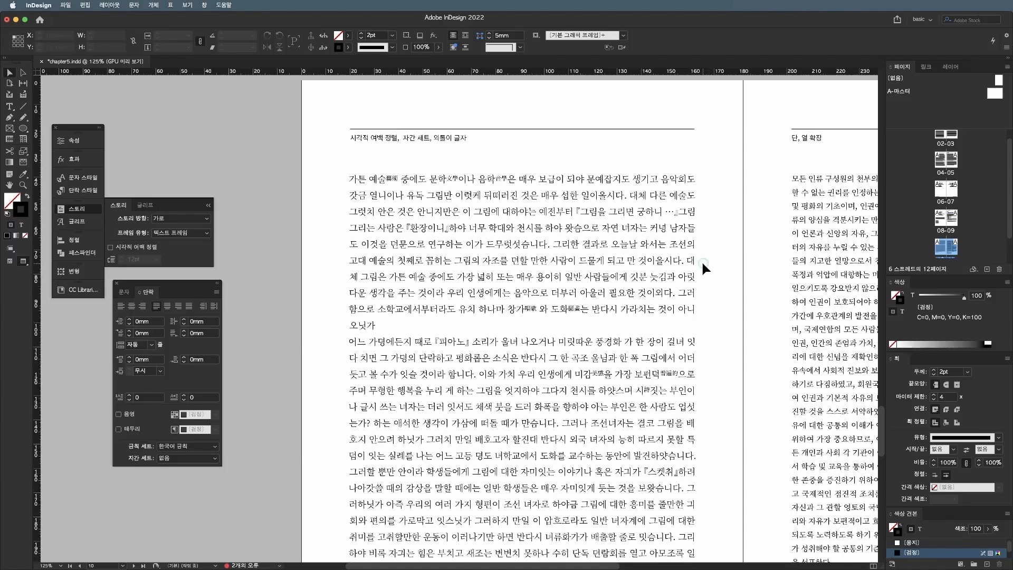
key("super+minus")
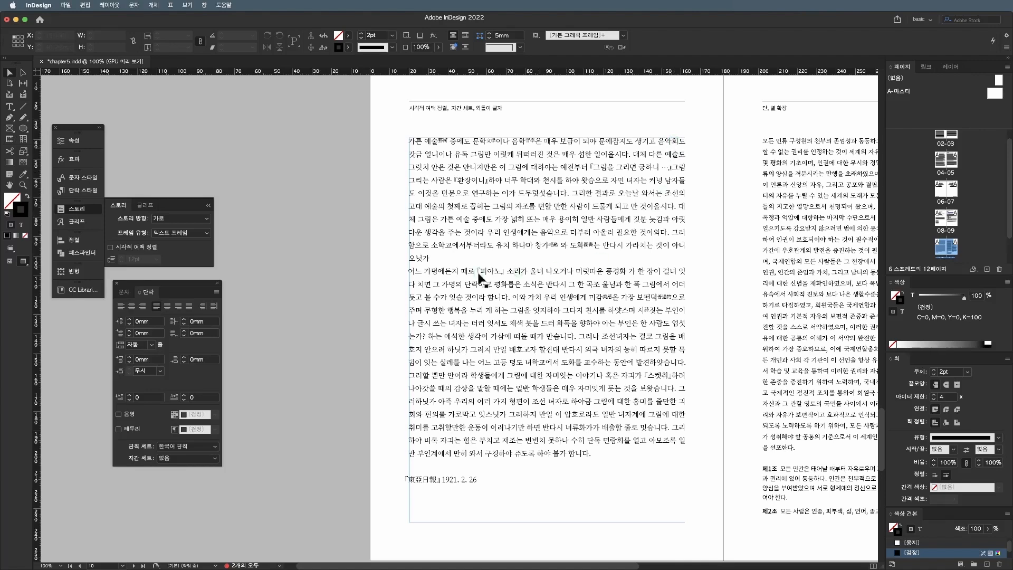
- Examine the short last line 오닛가 of the essay's first paragraph and its final character, then deselect the text
double_click(422, 258)
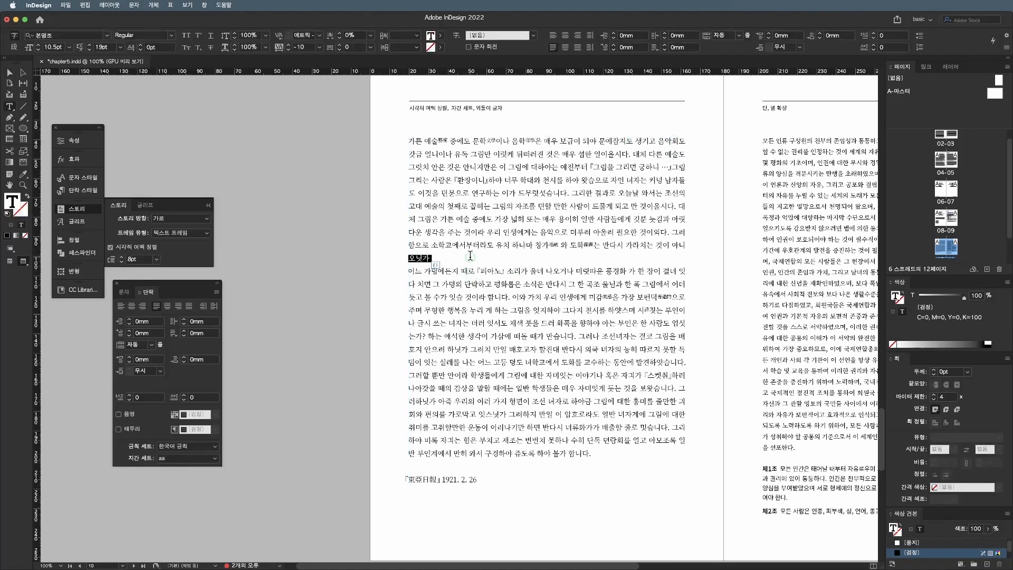
left_click(427, 258)
double_click(420, 258)
left_click(427, 258)
left_click_drag(423, 258, 448, 258)
scroll(449, 258, "right", 3)
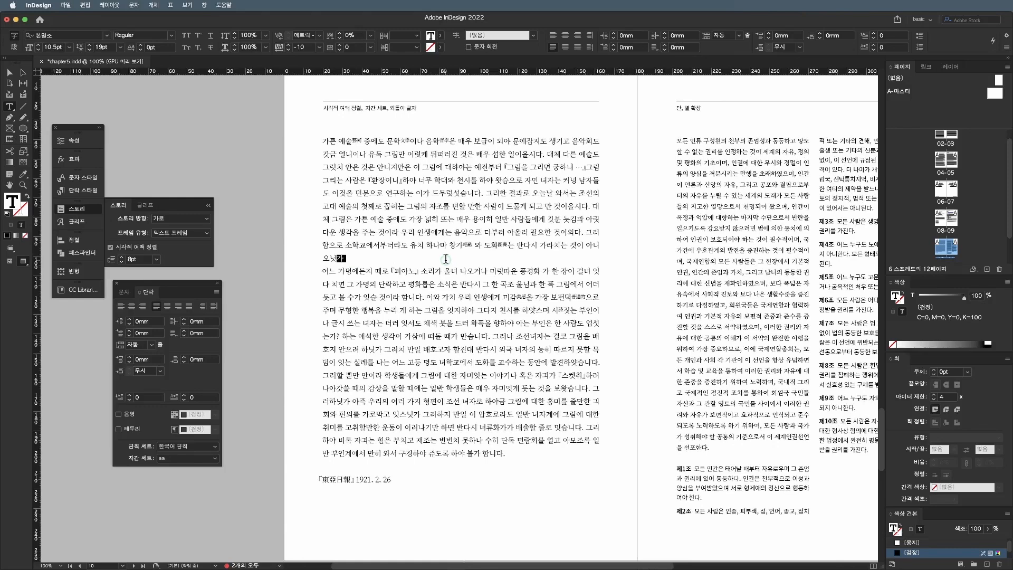
key("Escape")
left_click(305, 262)
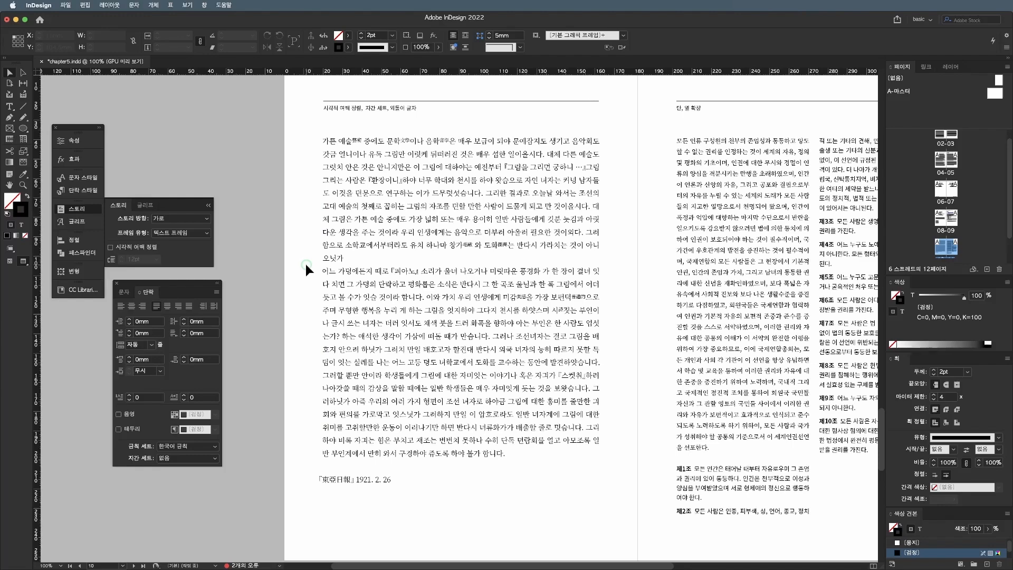
- Set the tracking of the essay's first paragraph to 0 and deselect it
double_click(326, 257)
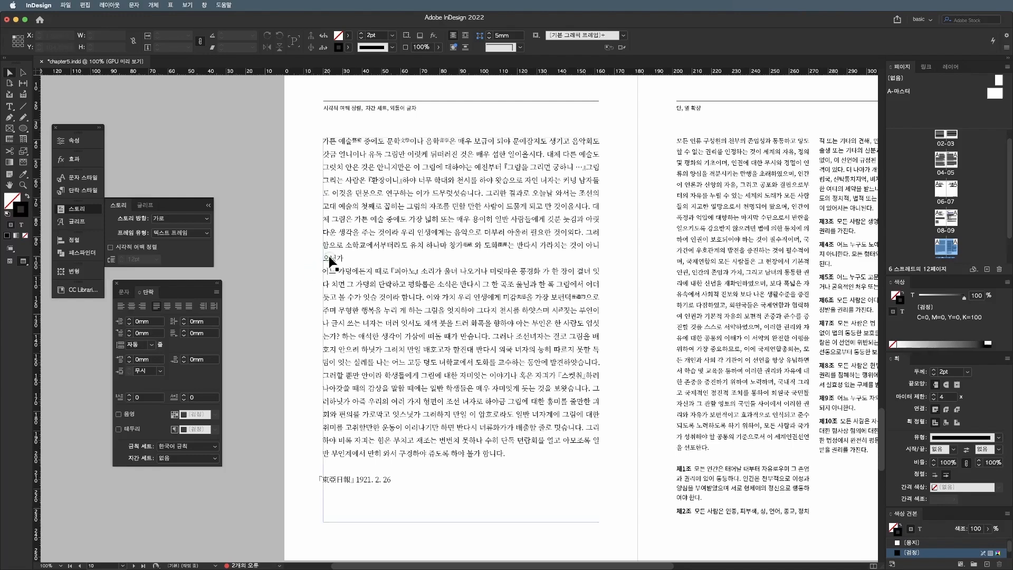
left_click(344, 258)
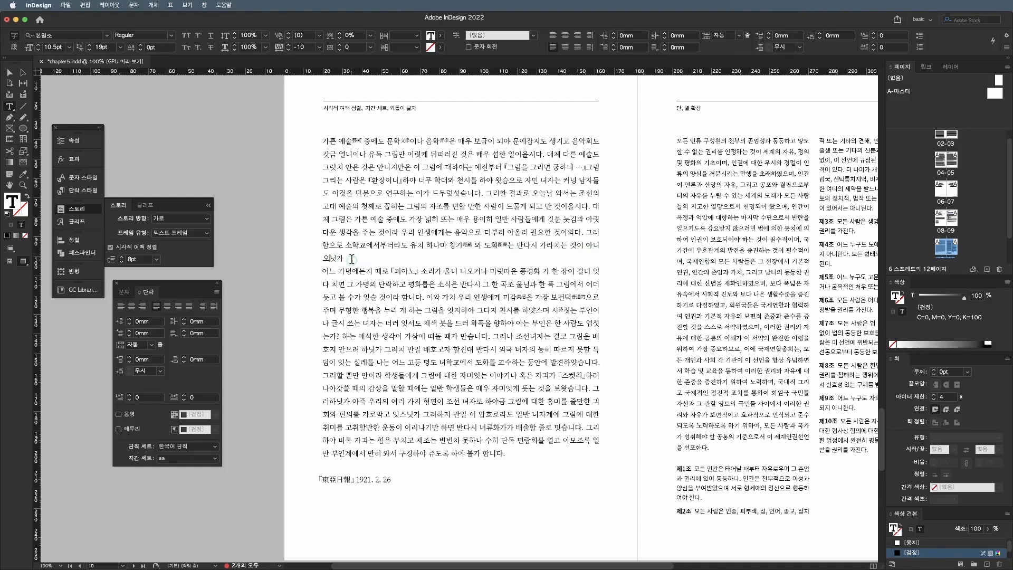
left_click_drag(352, 259, 317, 141)
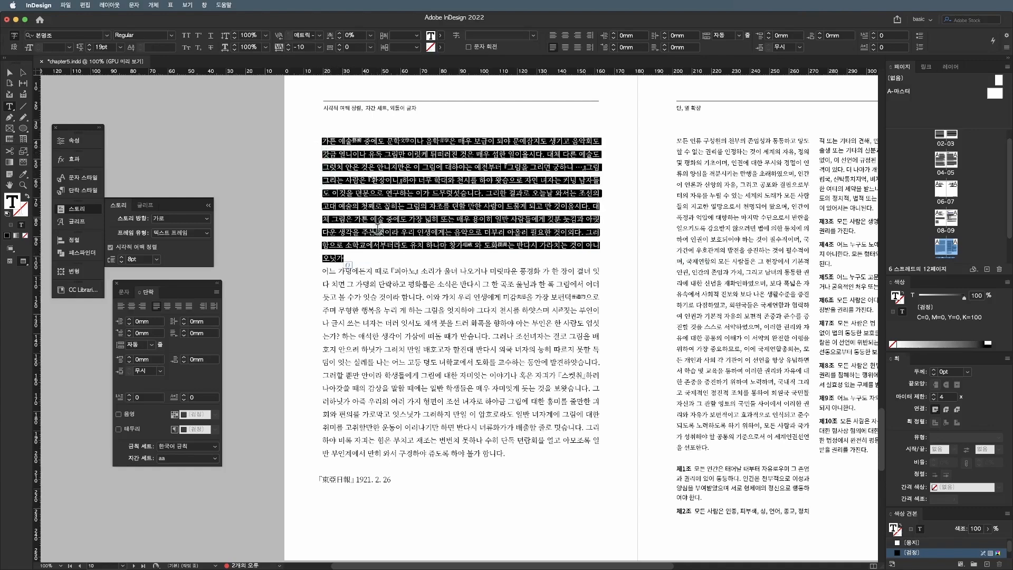
left_click(397, 252)
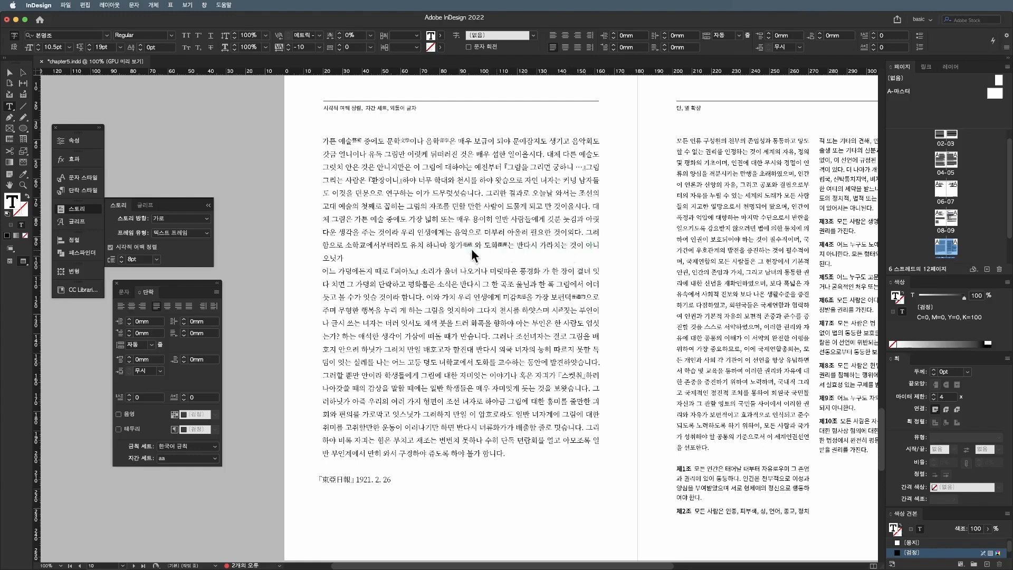
left_click_drag(344, 259, 311, 138)
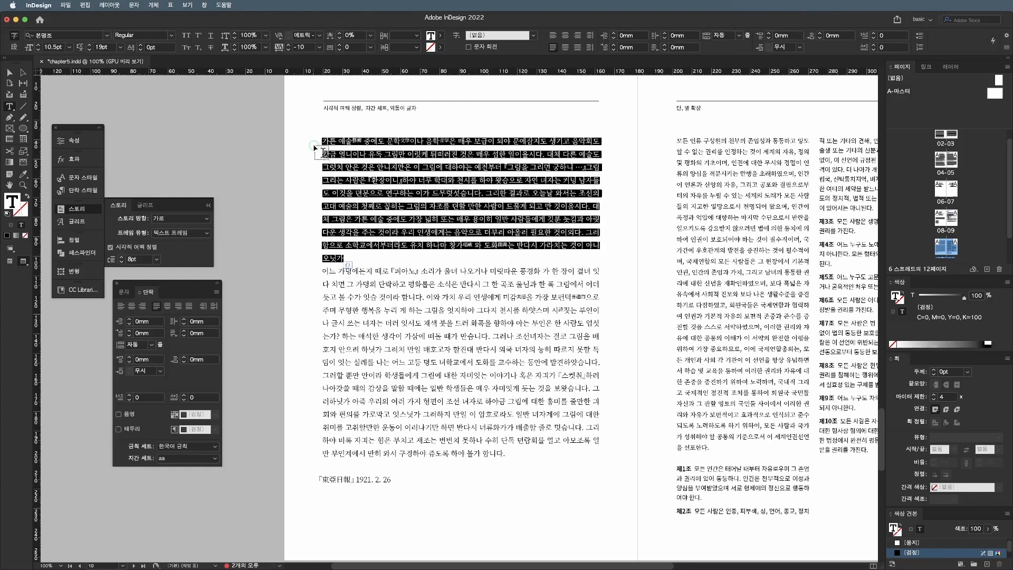
left_click(289, 48)
left_click(393, 258)
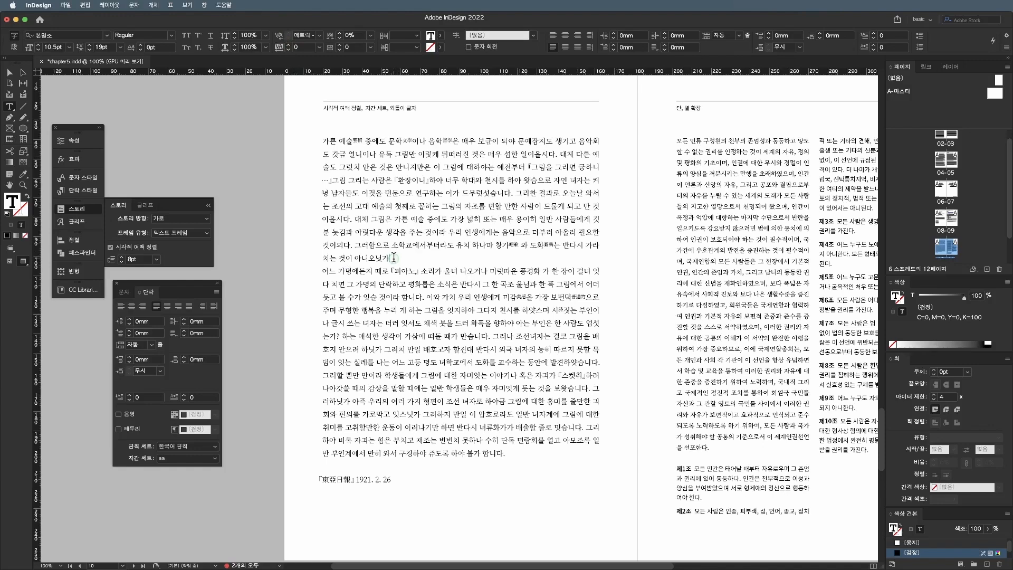
- Tighten the tracking of the essay's first paragraph to -20 and return it to -10
key("shift+super+Up")
left_click(288, 49)
left_click(289, 49)
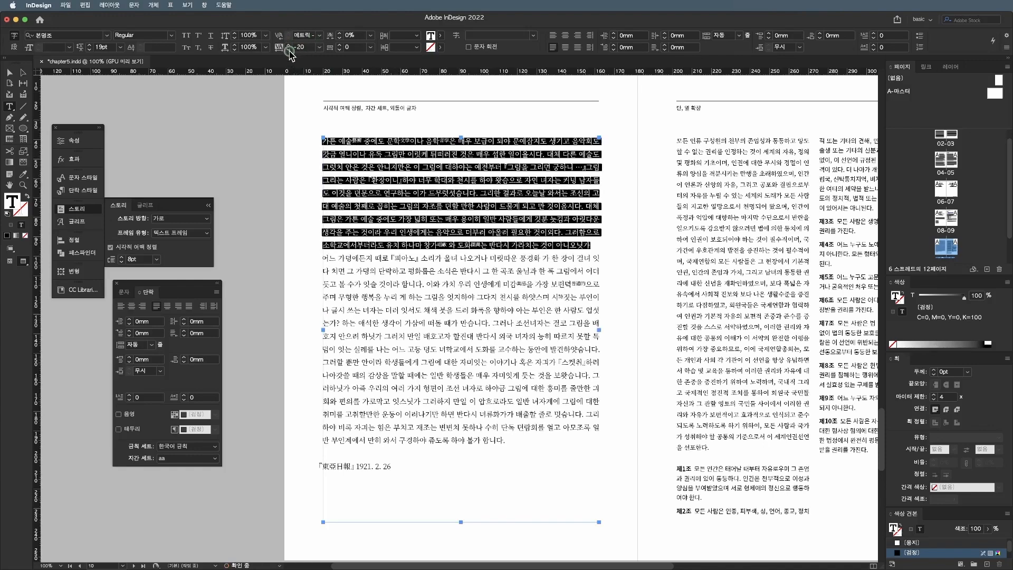
left_click(598, 243)
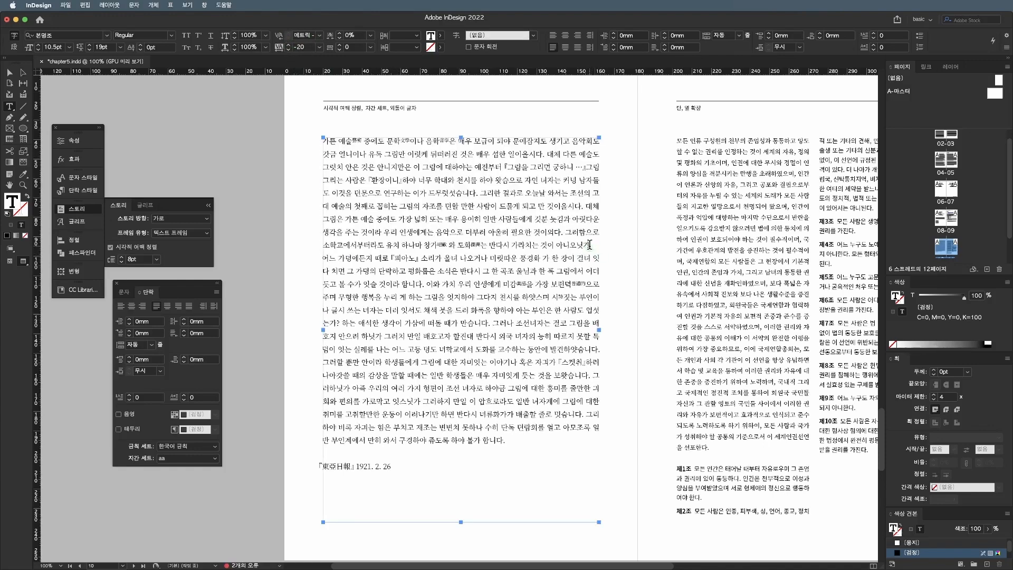
left_click_drag(589, 244, 319, 140)
key("alt+Right")
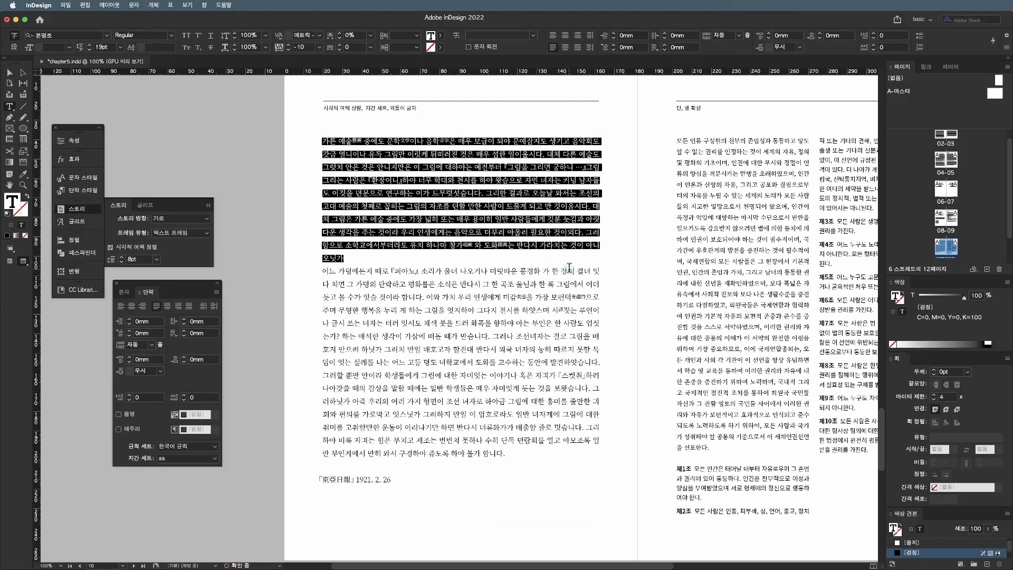
- Apply the no-break option 줄바꿈 없음 to the word 아니오닛가 ending the essay's first paragraph, then deselect the text
key("shift+super+Down")
left_click(126, 292)
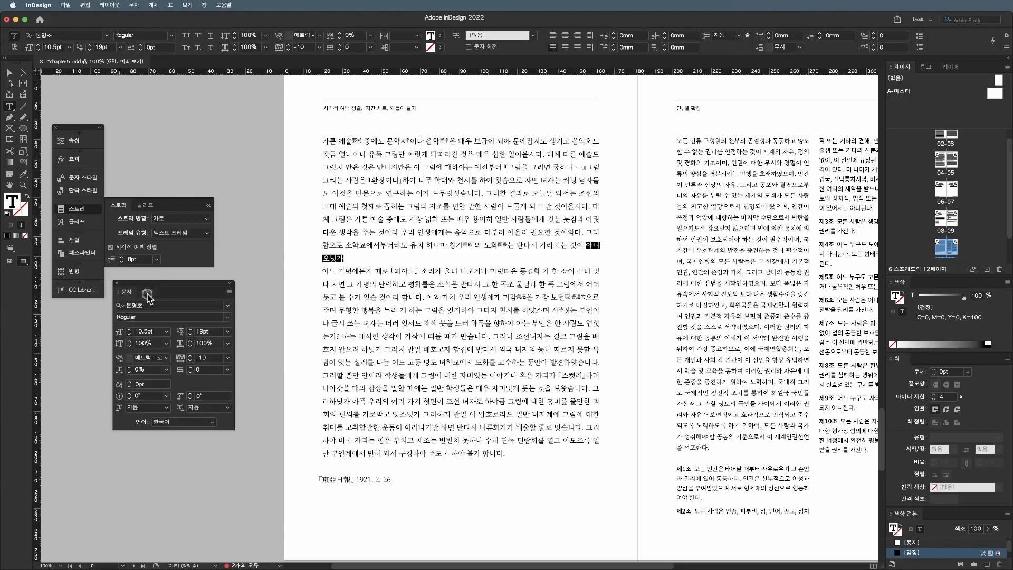
left_click_drag(149, 296, 183, 145)
left_click(263, 140)
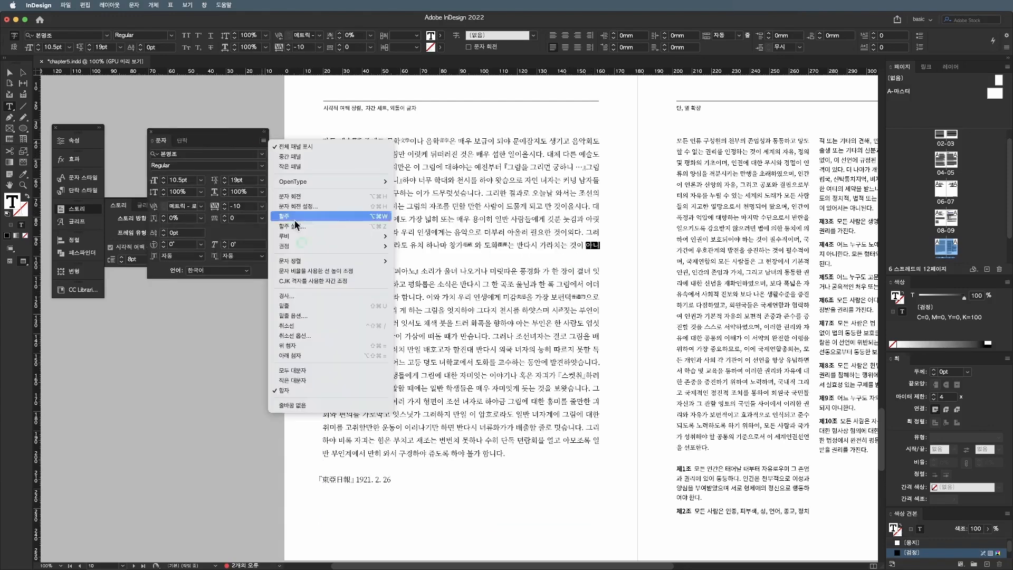
left_click(297, 404)
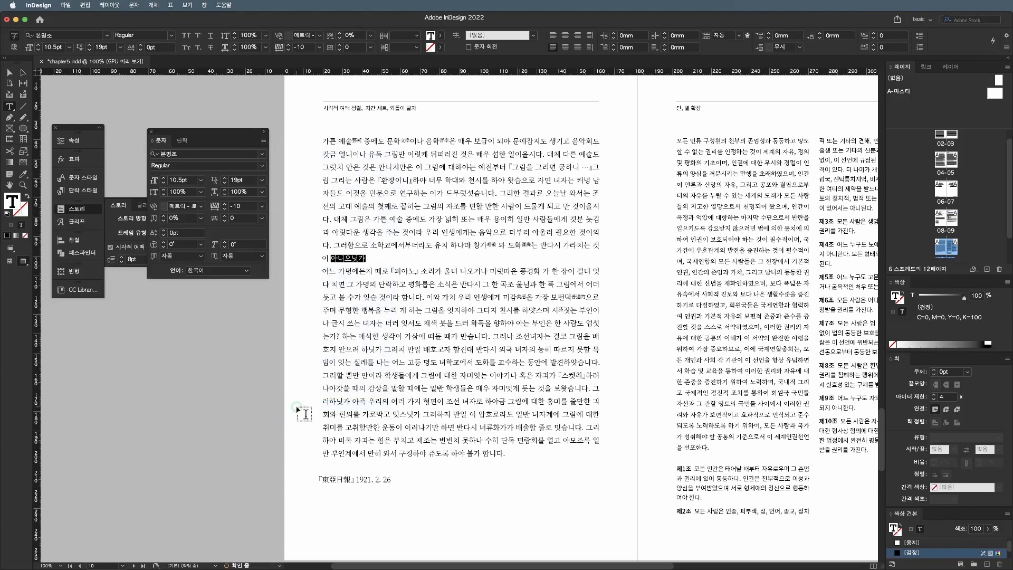
left_click_drag(239, 134, 202, 291)
left_click(400, 191)
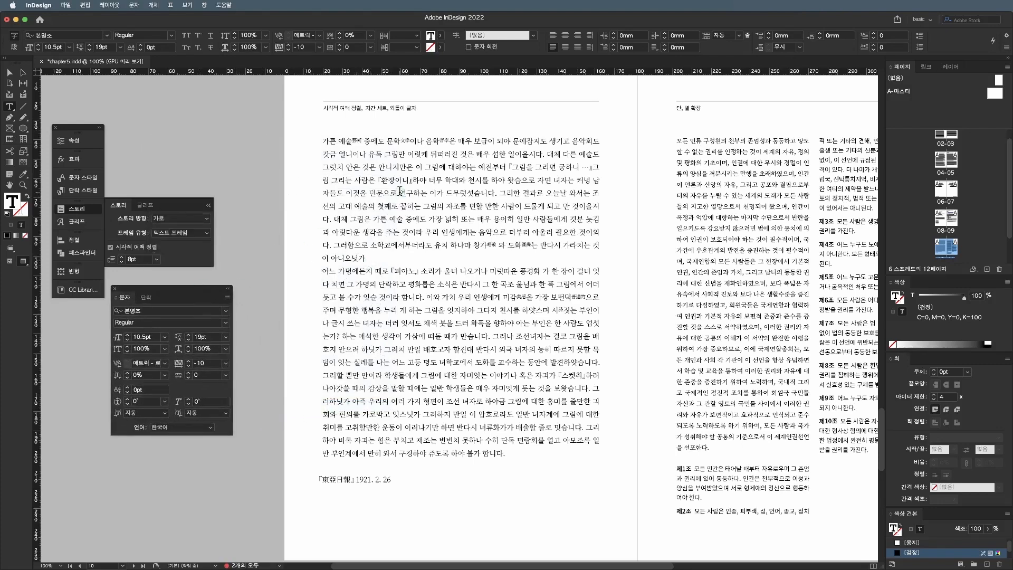
key("Escape")
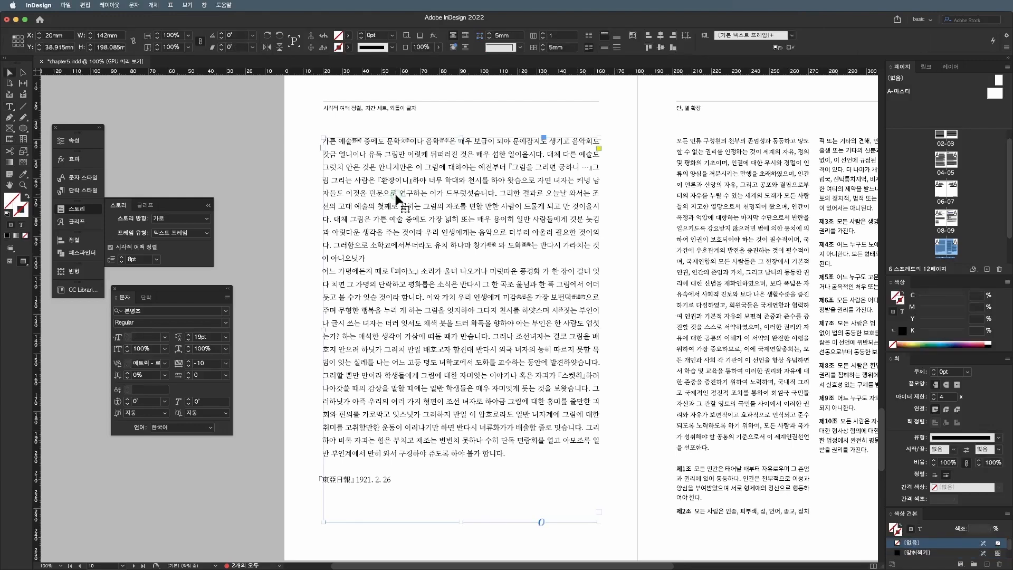
left_click(615, 205)
- Turn off optical margin alignment (시각적 여백 정렬) for the essay's text frame and deselect the frame
triple_click(343, 481)
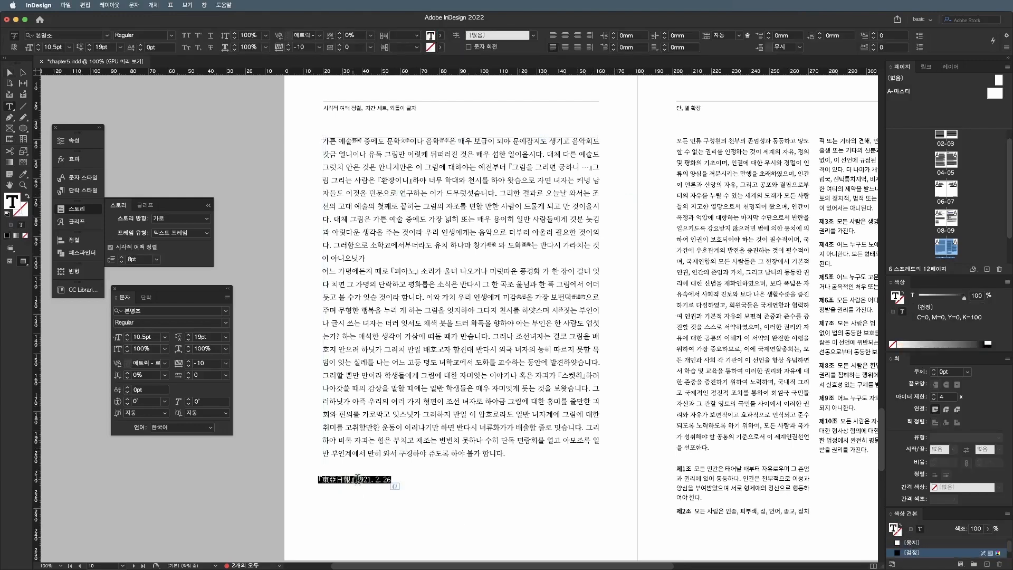
key("Escape")
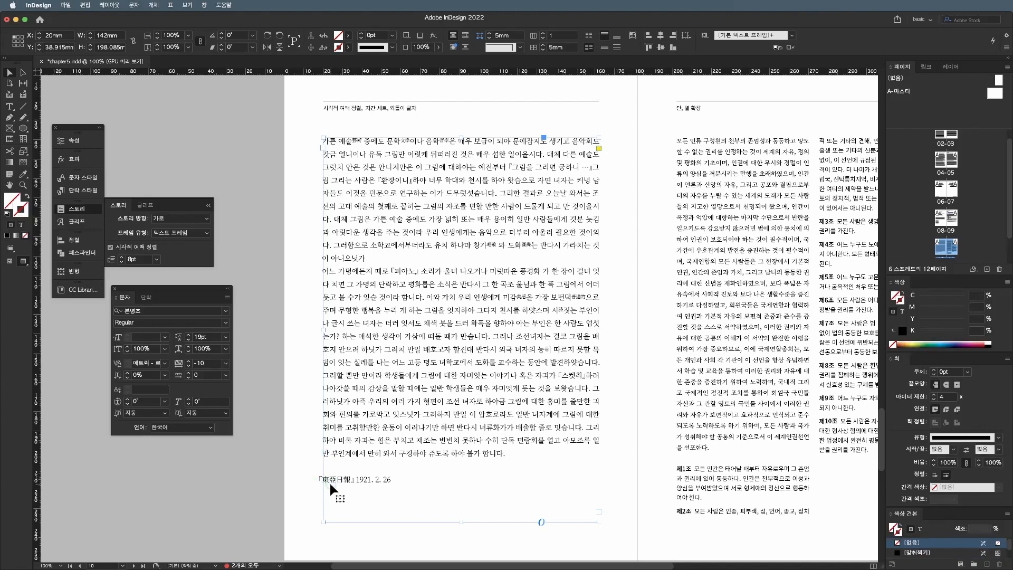
left_click(138, 247)
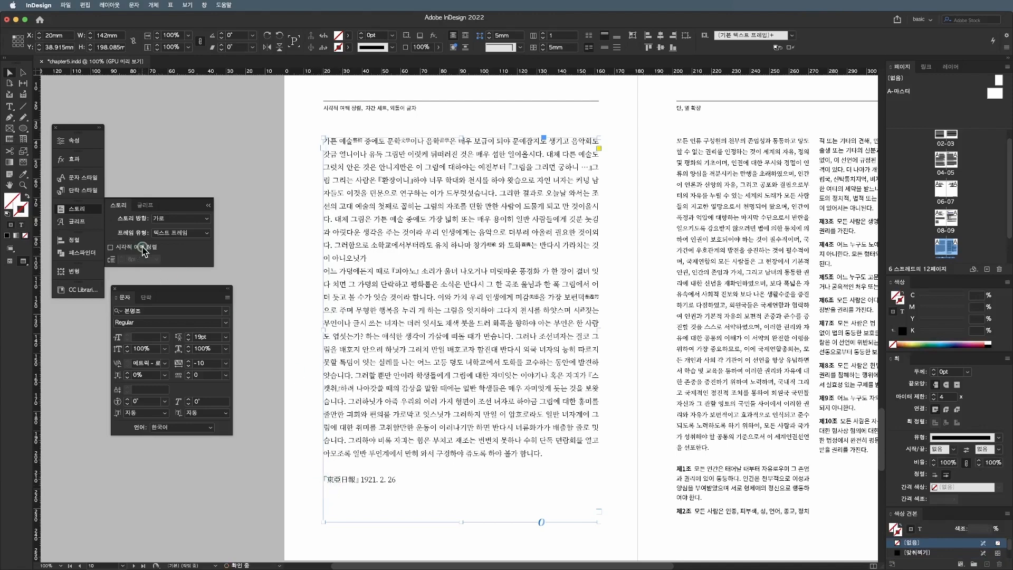
left_click(302, 408)
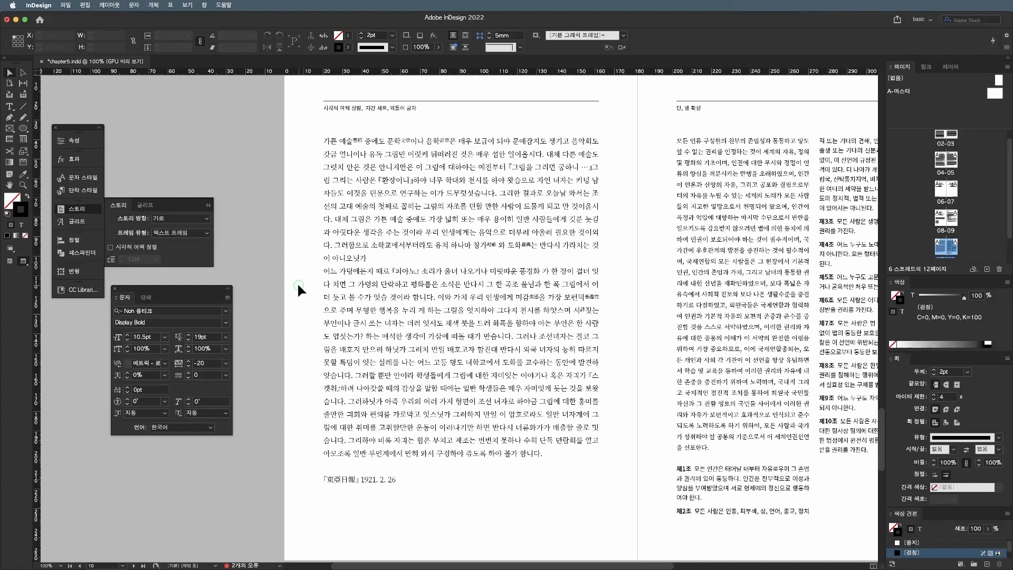
- Change the facing page's declaration text frame to three columns and return it to two
scroll(297, 282, "right", 2)
scroll(296, 282, "right", 5)
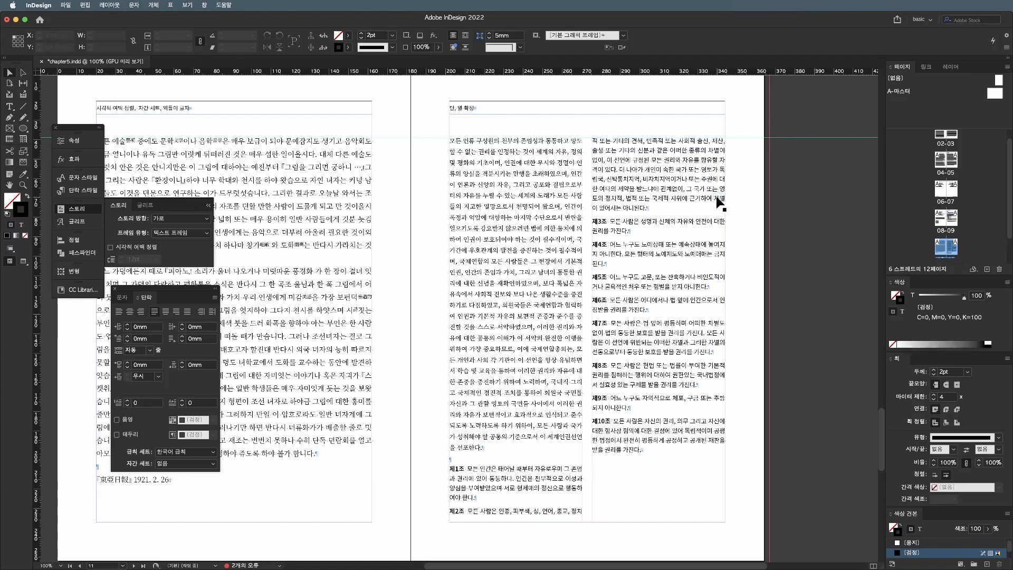
left_click(718, 202)
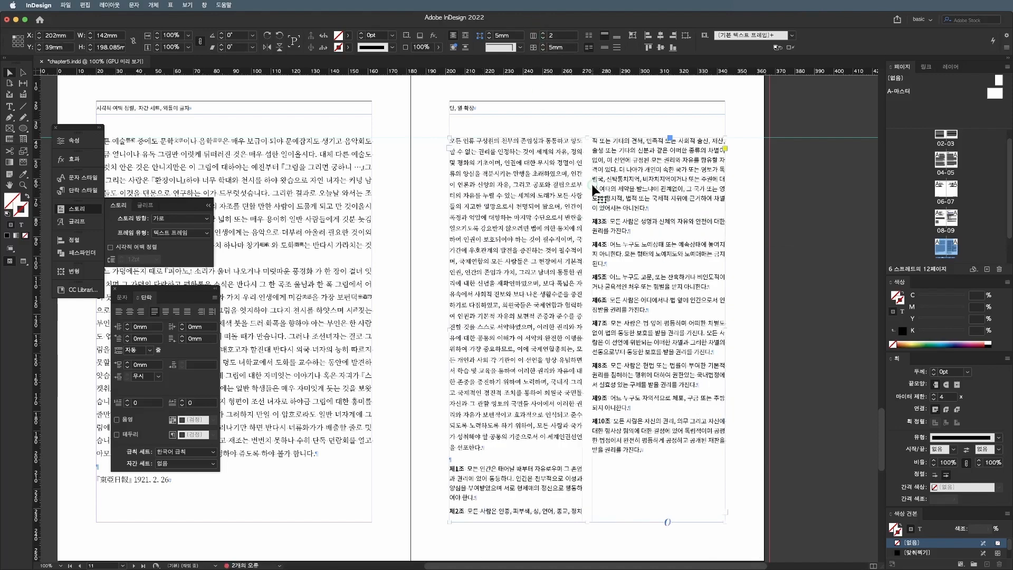
left_click(543, 33)
left_click(544, 34)
left_click(544, 38)
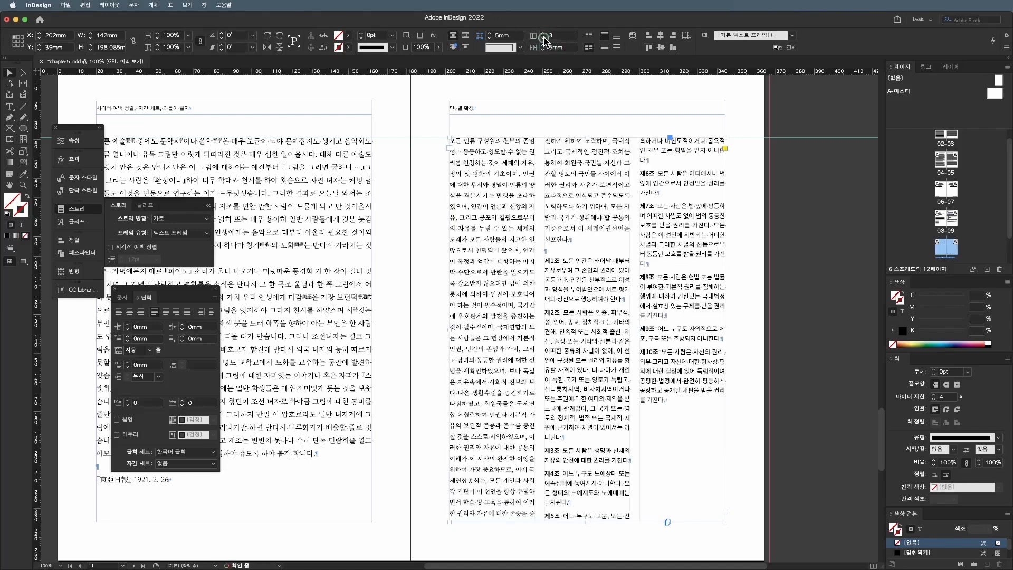
left_click(544, 38)
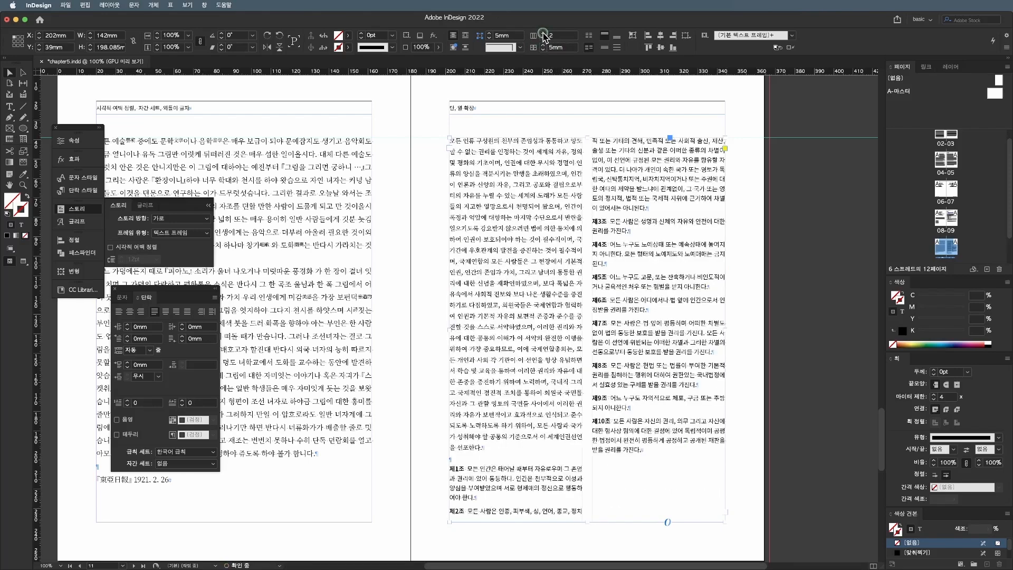
- Try a 0.25 pt column rule (단 경계선) in the declaration frame's text frame options and cancel the dialog
left_click(154, 6)
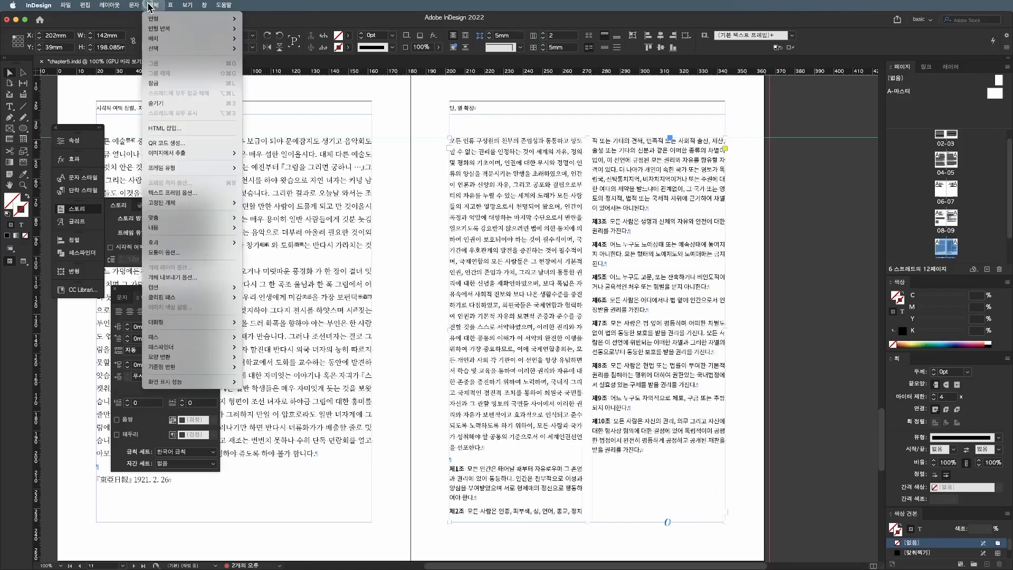
left_click(216, 193)
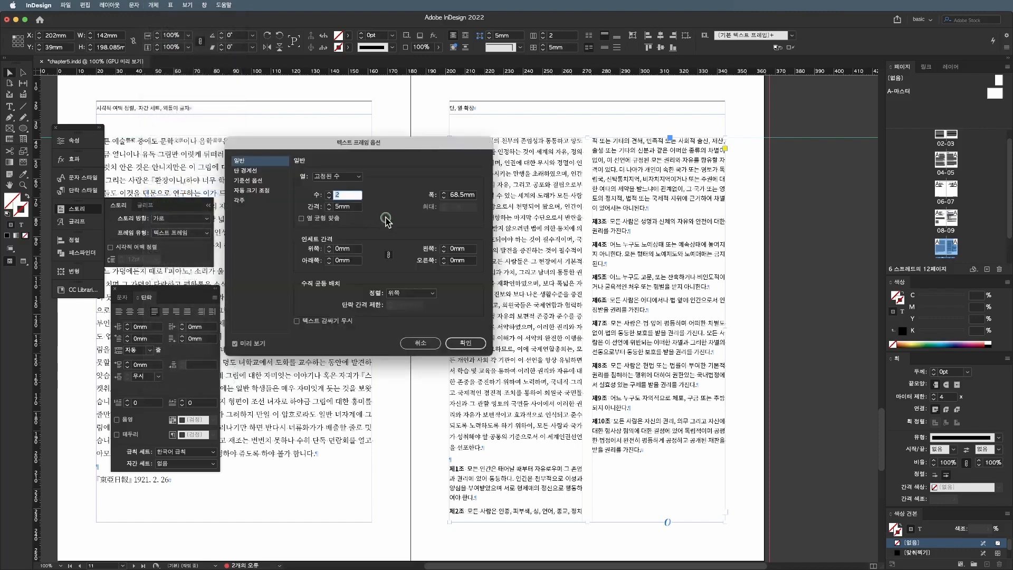
left_click(330, 194)
left_click(330, 197)
left_click(261, 171)
left_click(343, 177)
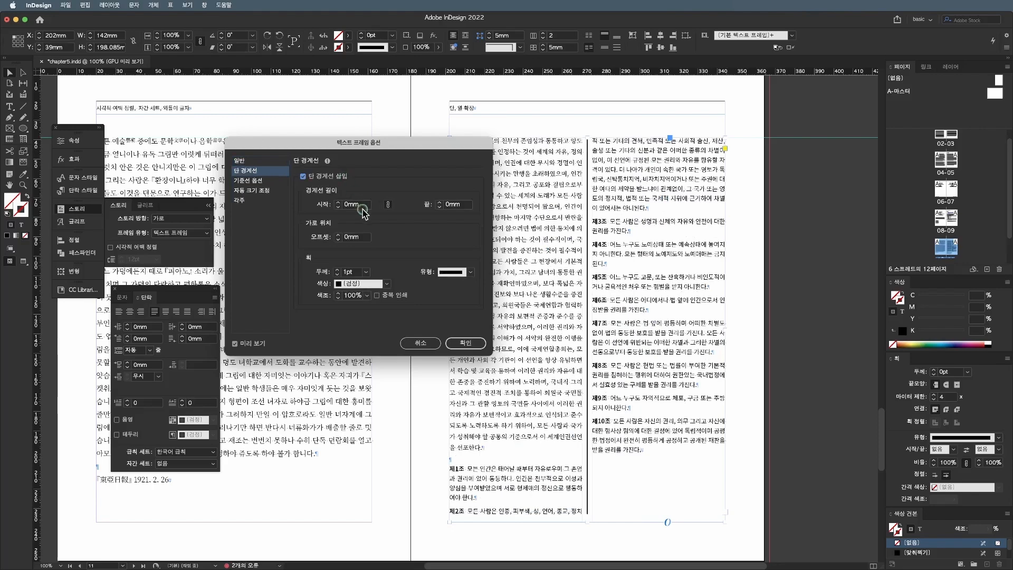
left_click(363, 271)
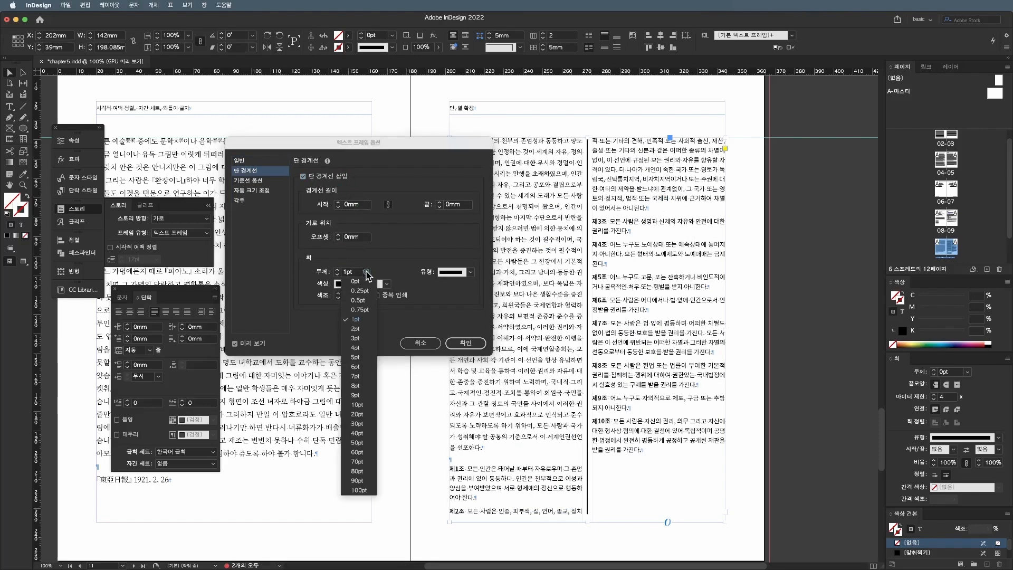
left_click(366, 289)
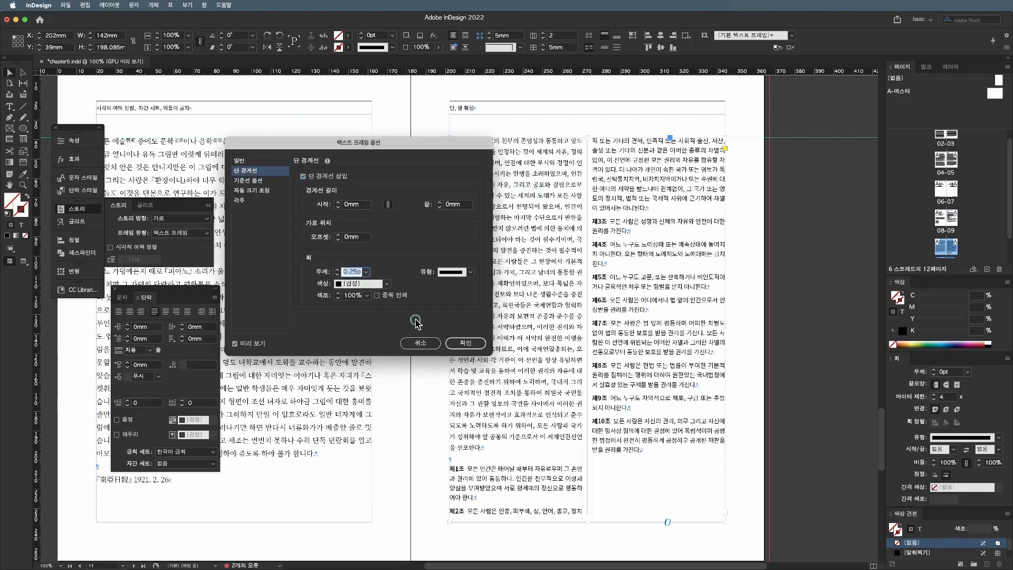
left_click(426, 344)
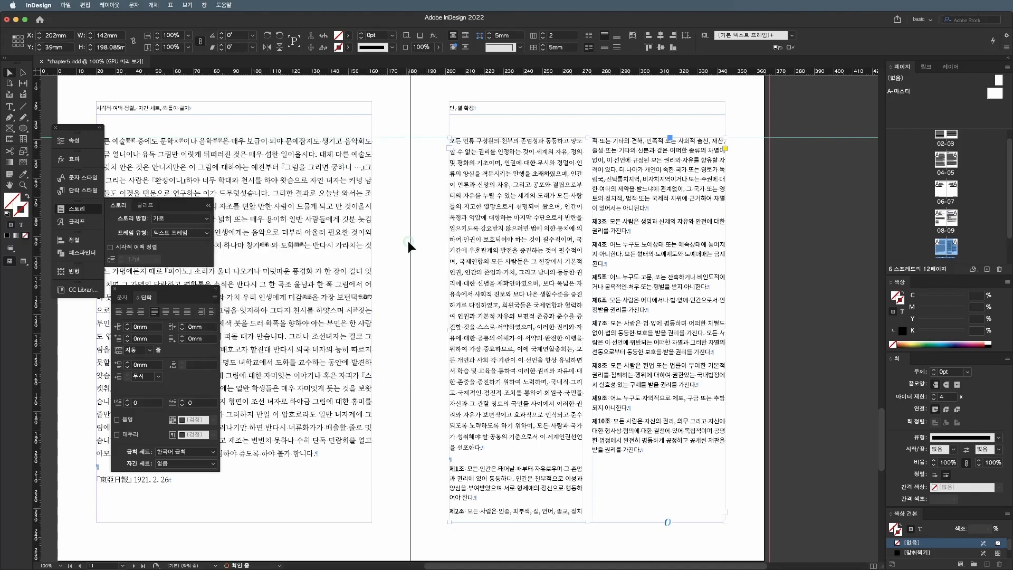
- Set the gutter between the declaration frame's two columns to 10 mm and preview the page
left_click(406, 238)
left_click(562, 198)
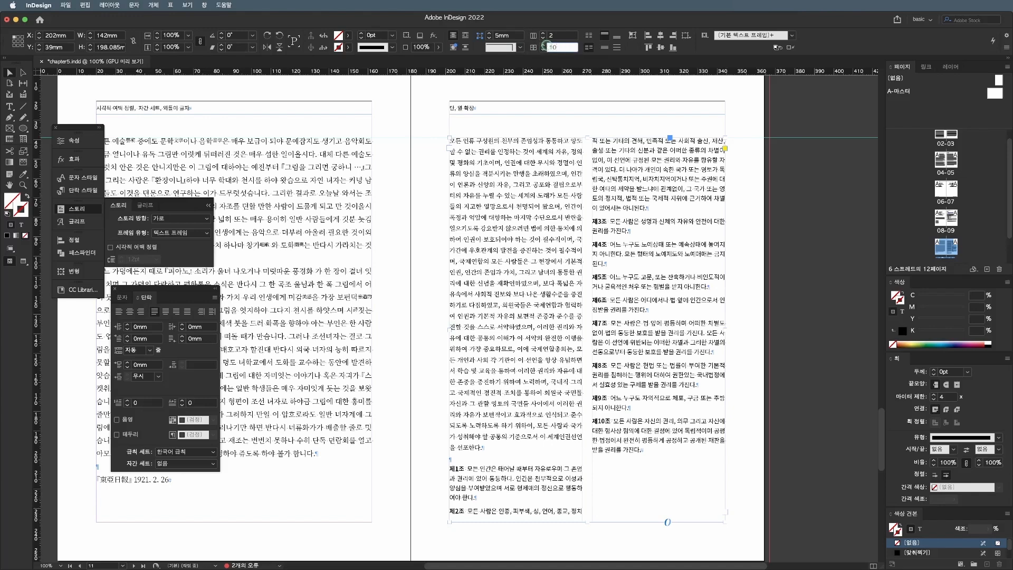
key("Return")
left_click(737, 138)
key("w")
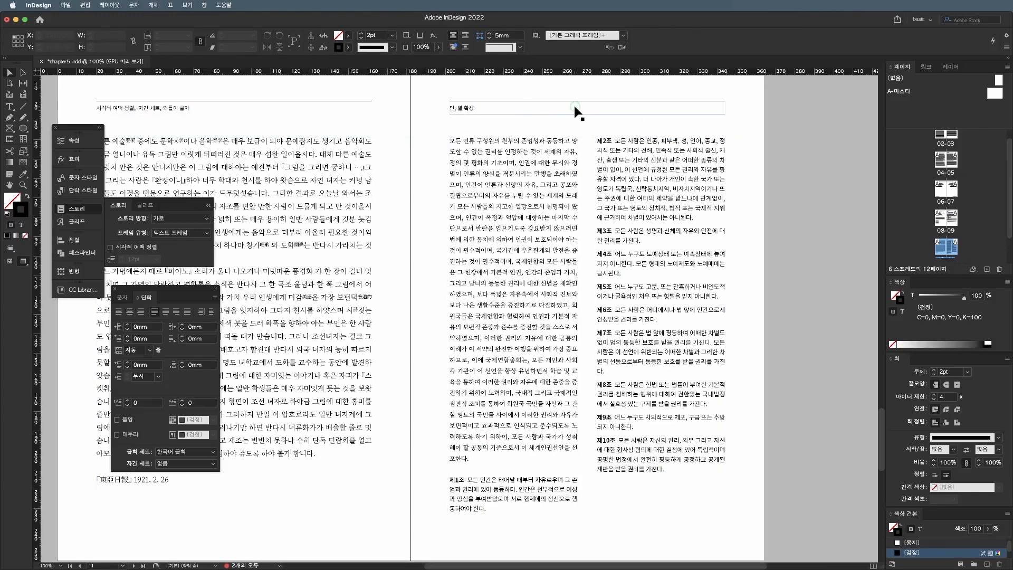
- Set the declaration frame's column gutter to 1 mm and preview the page
key("w")
left_click(573, 173)
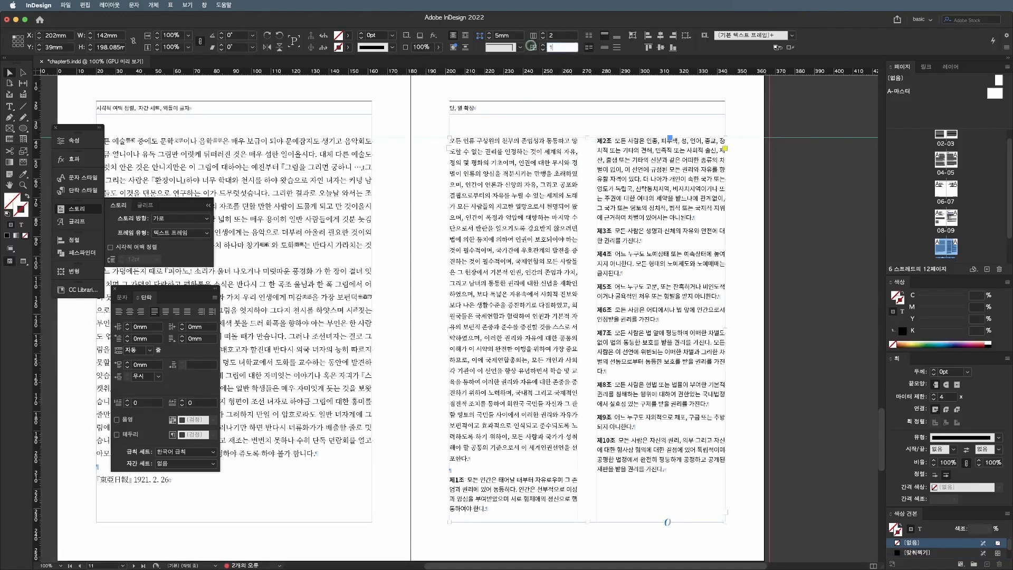
key("Return")
left_click(758, 183)
key("w")
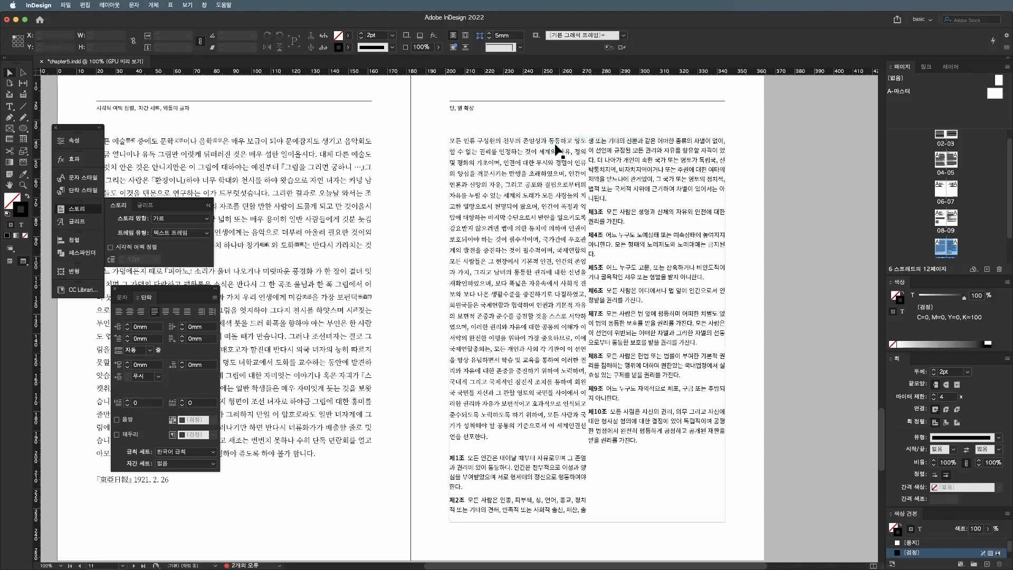
- Set the declaration frame's column gutter to 6 mm and place the text cursor at the end of the opening paragraph
double_click(633, 160)
key("super+a")
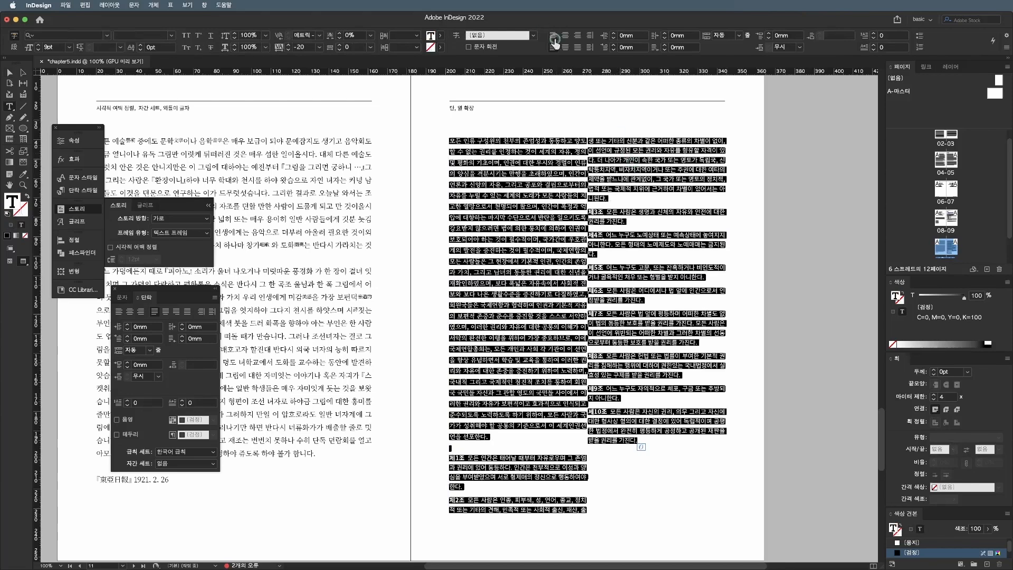
left_click(625, 164)
key("Escape")
left_click_drag(560, 36, 533, 43)
type("6")
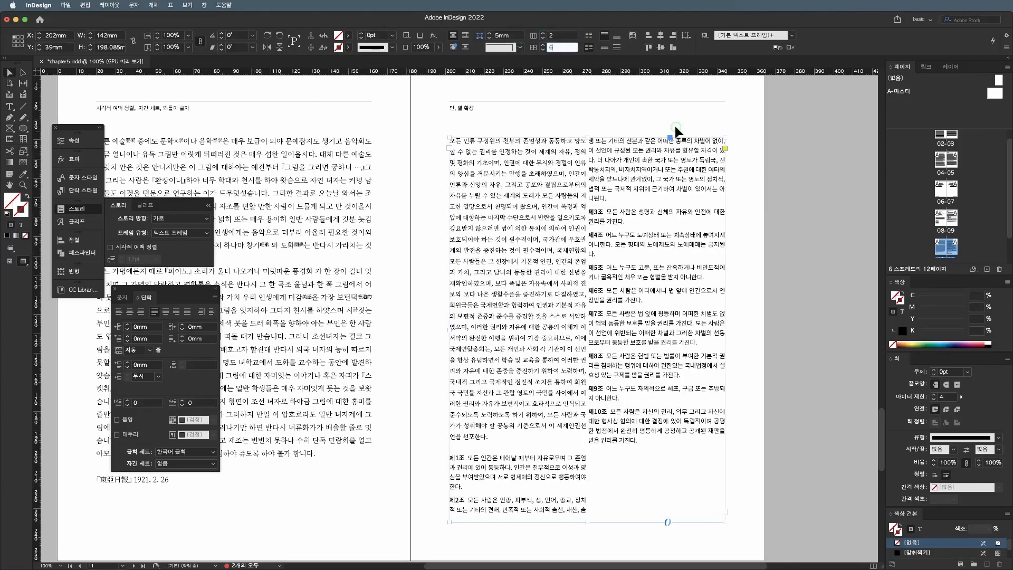
left_click(674, 129)
double_click(526, 441)
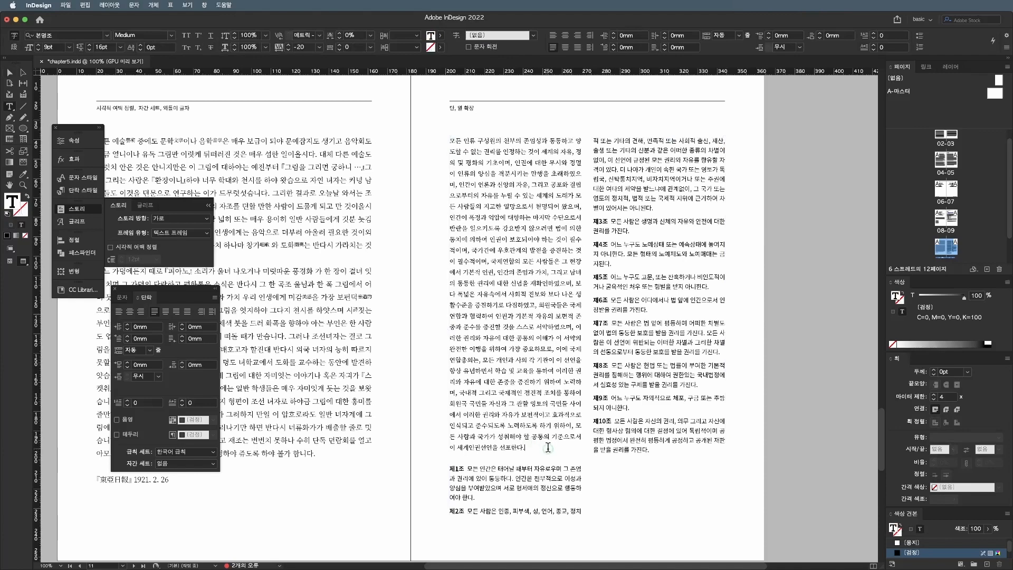
- Select the declaration's whole opening paragraph and set its paragraph layout to 열 확장 across all columns (모두)
left_click_drag(545, 448, 448, 141)
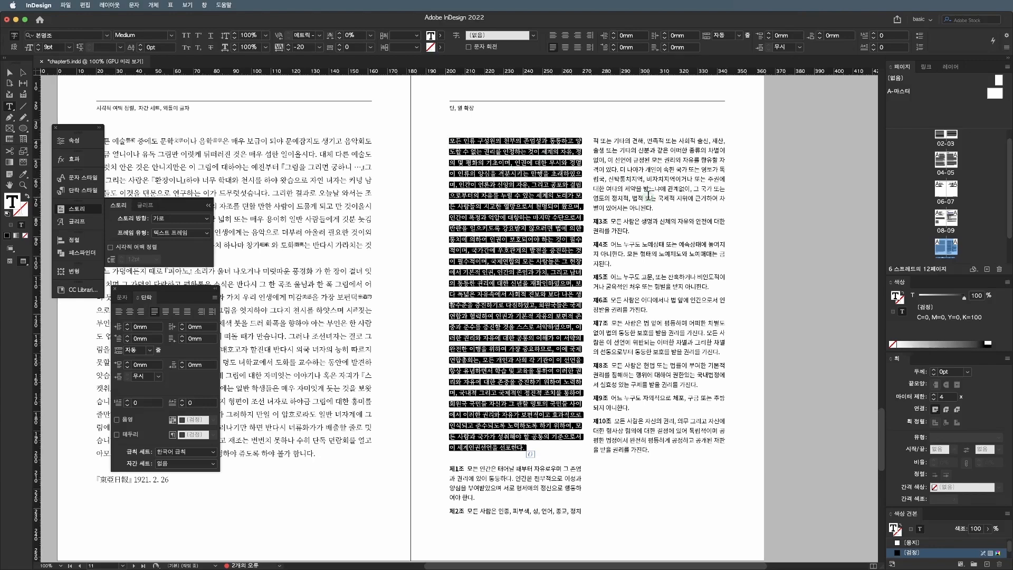
left_click(543, 216)
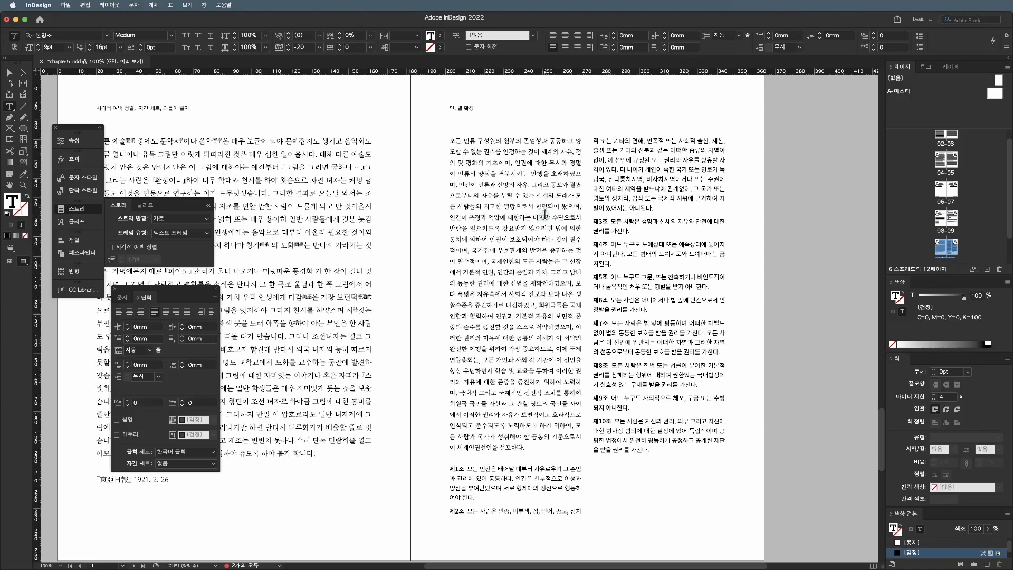
left_click(535, 445)
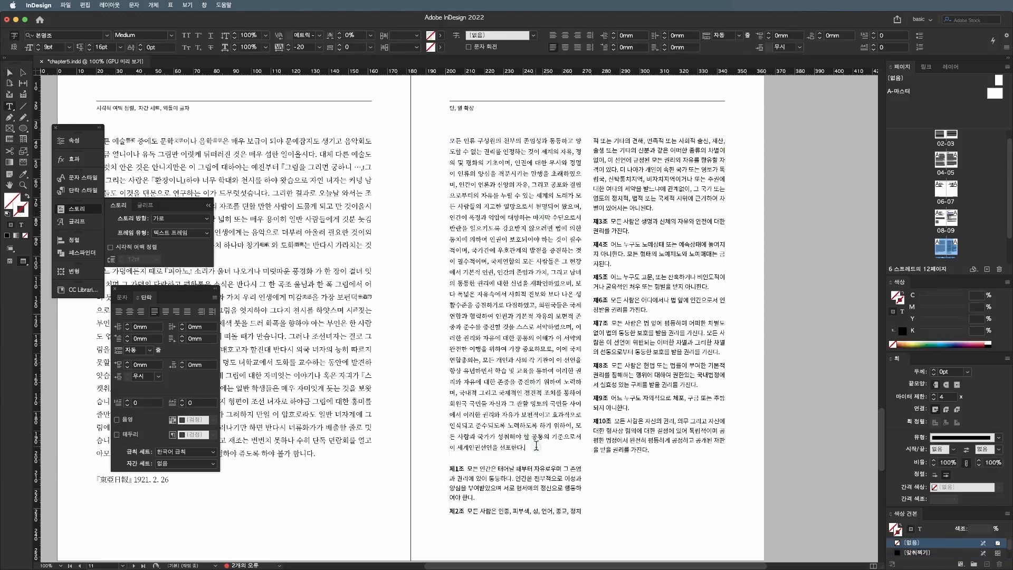
left_click_drag(536, 446, 443, 140)
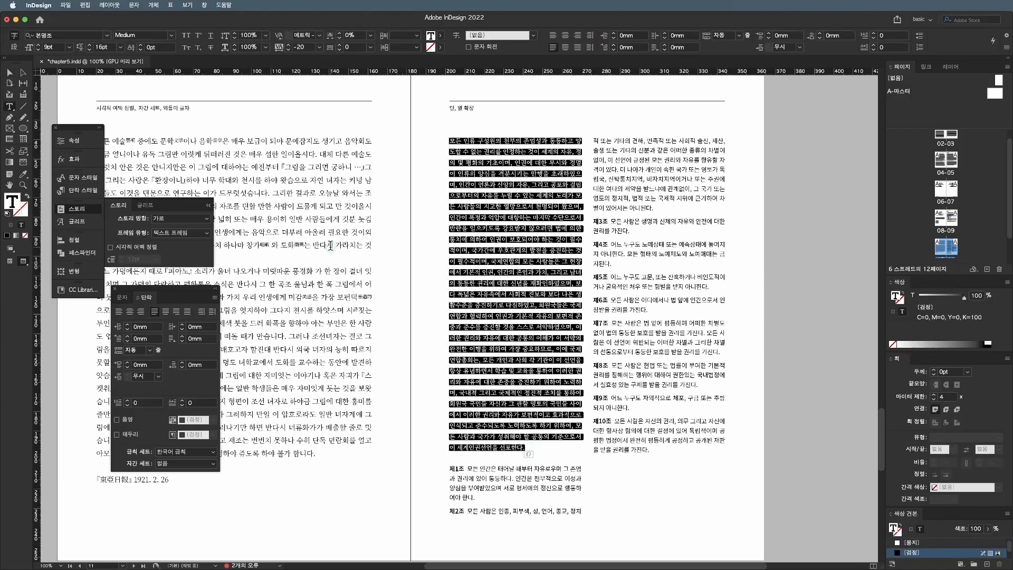
left_click(214, 298)
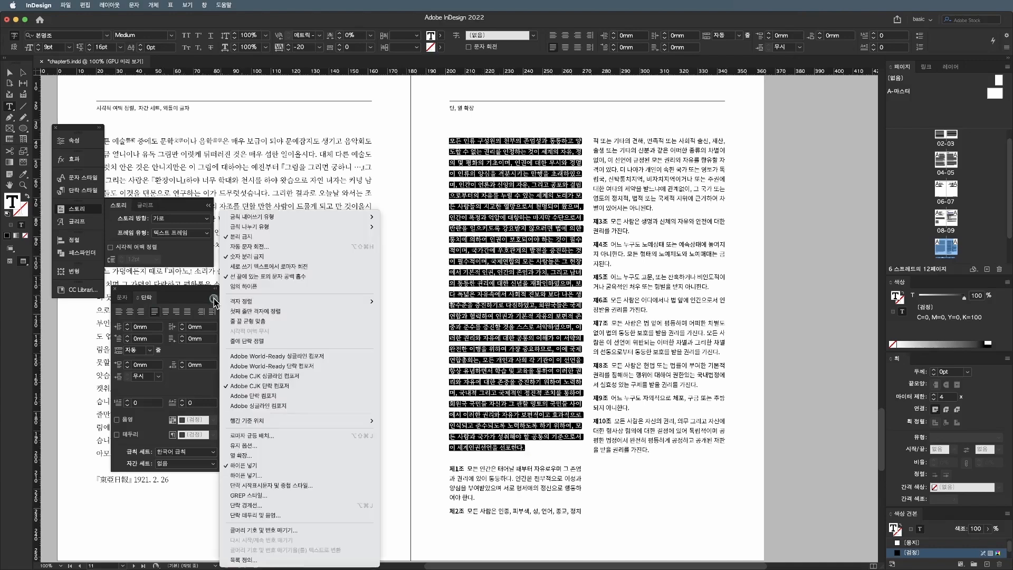
left_click(275, 454)
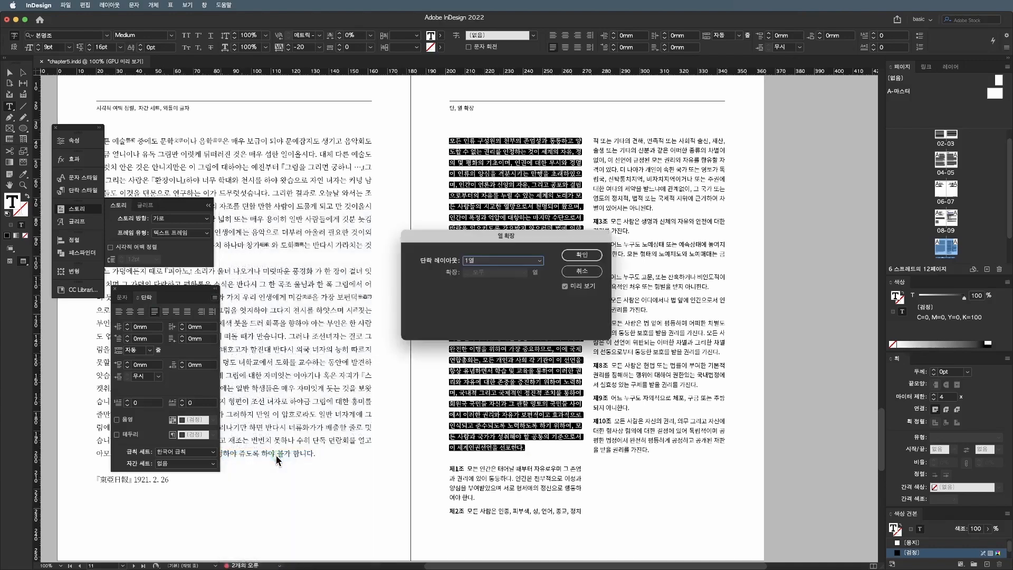
left_click_drag(513, 242, 647, 250)
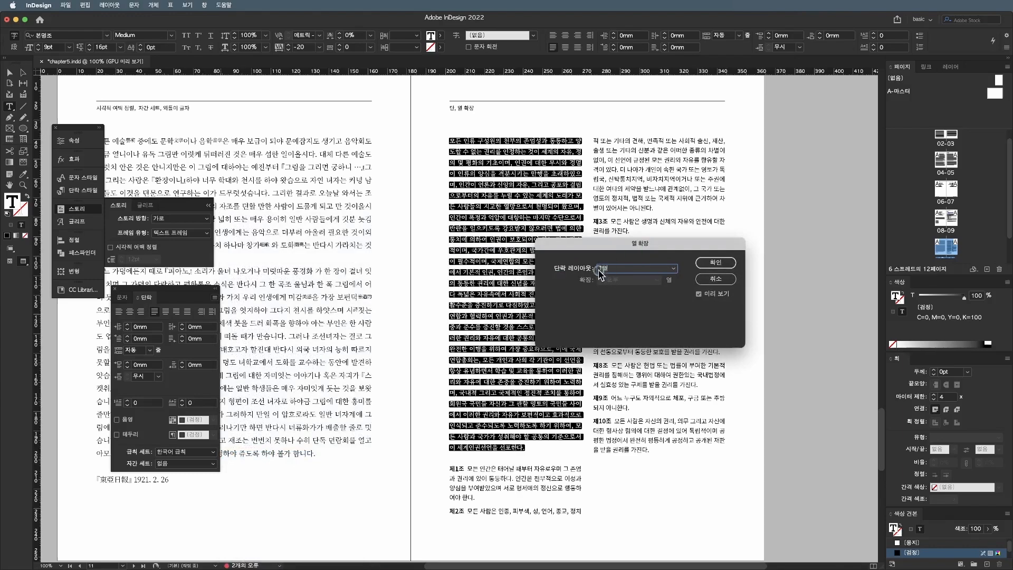
left_click(632, 269)
left_click(636, 287)
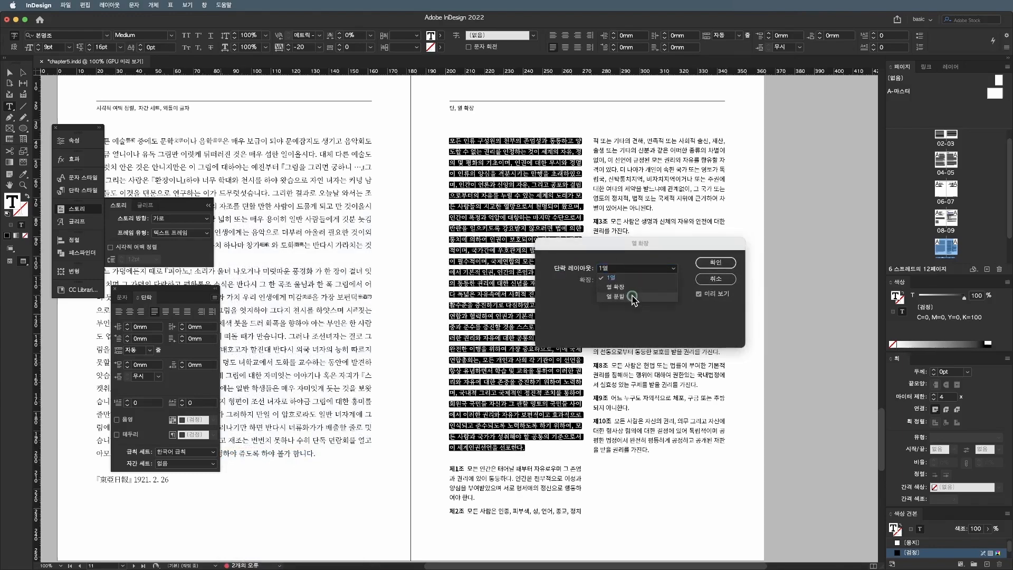
left_click(633, 286)
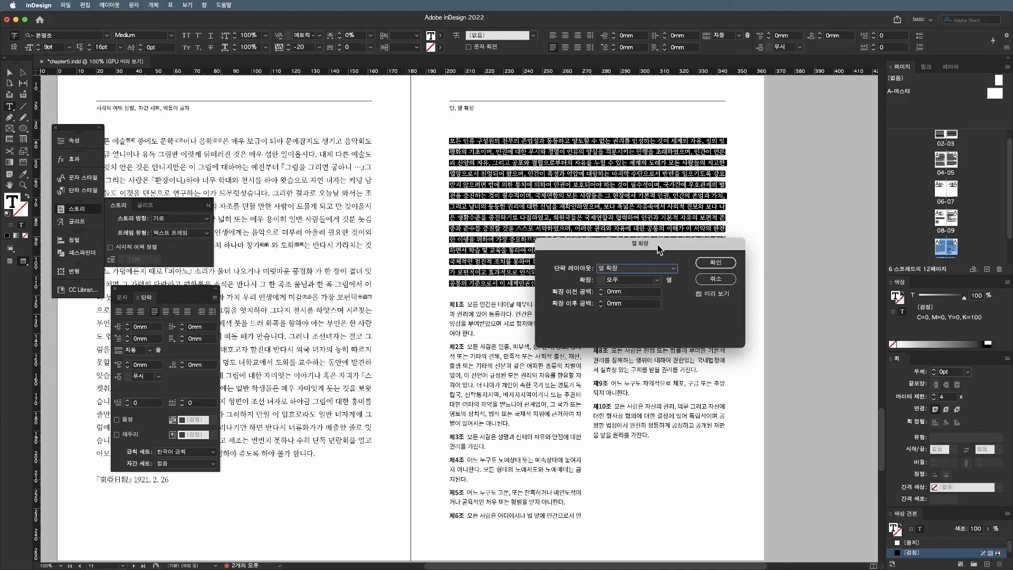
left_click_drag(658, 248, 351, 208)
left_click(398, 218)
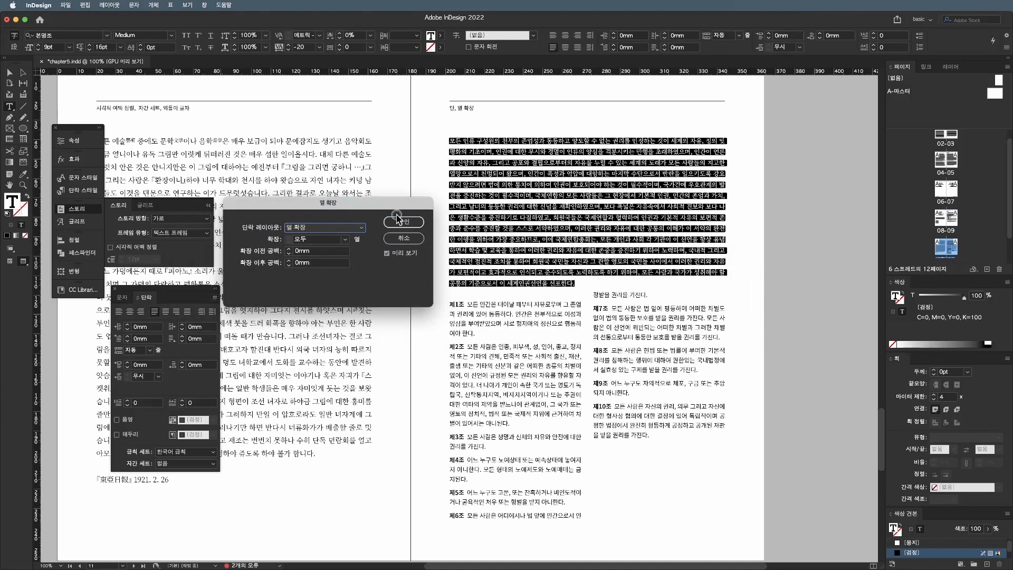
left_click(675, 212)
key("Escape")
- Turn off the preview and insert a column break at the end of 제5조 so that 제6조 starts the second column
left_click(753, 223)
key("w")
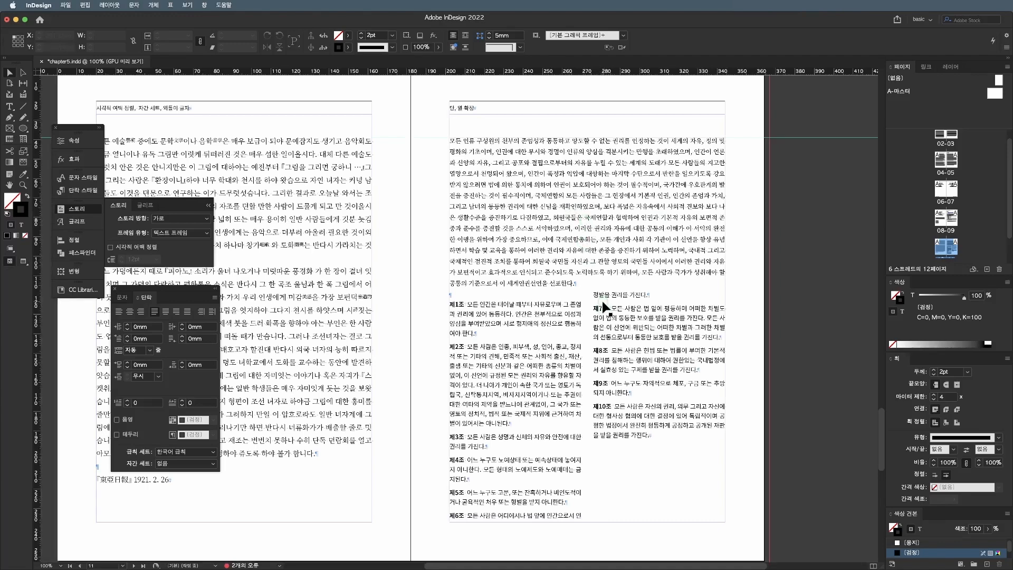
double_click(572, 503)
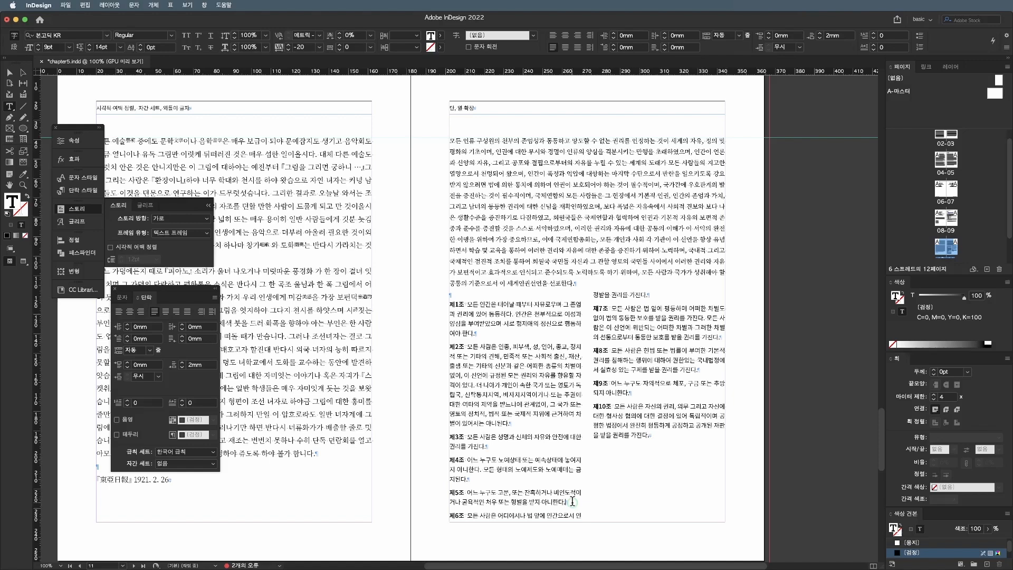
key("Return")
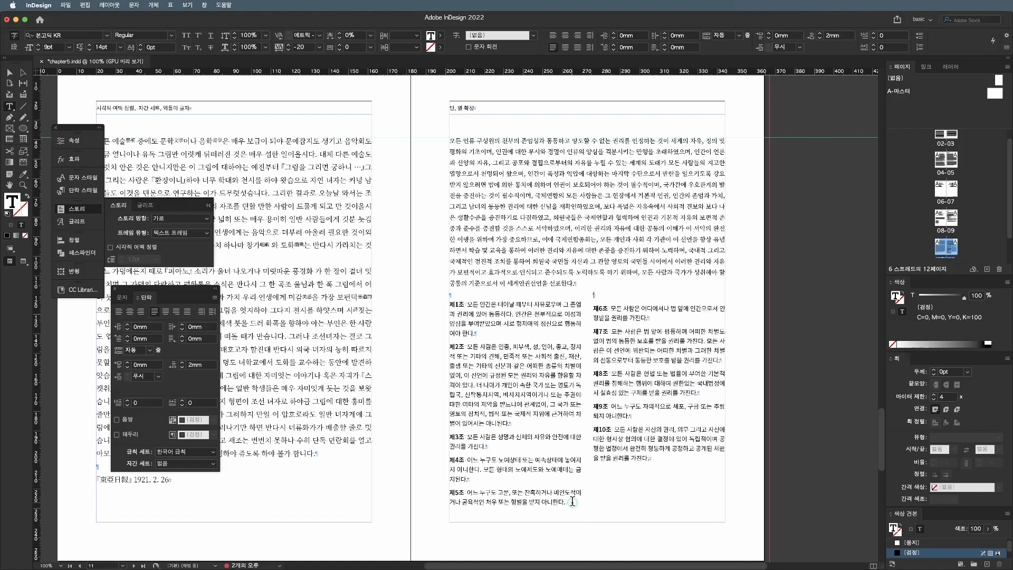
key("Escape")
scroll(567, 501, "up", 8)
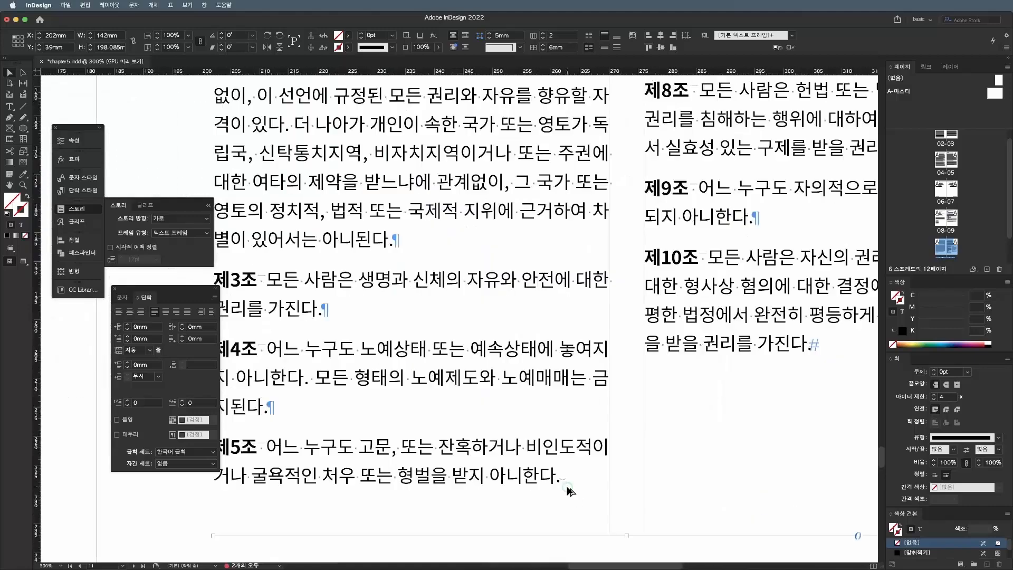
scroll(548, 475, "down", 6)
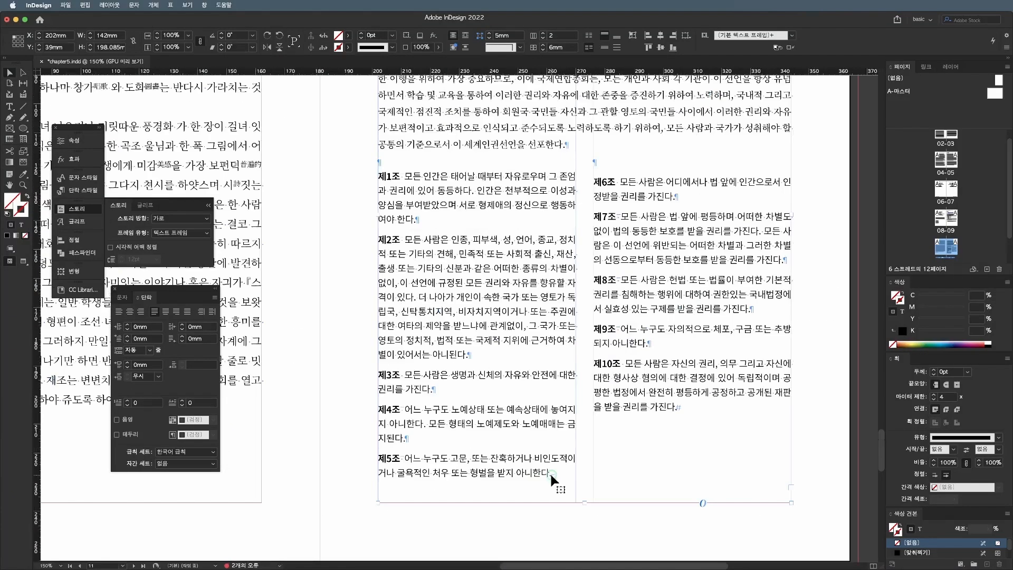
scroll(549, 473, "down", 1)
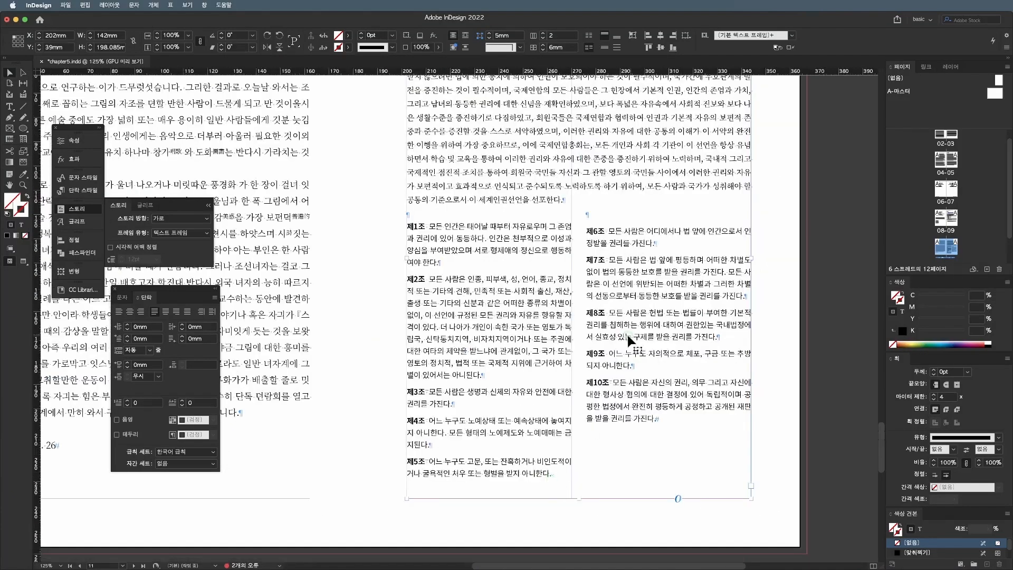
- Adjust the empty paragraph above 제6조 to line it up with 제1조, and check the alignment in preview
double_click(616, 217)
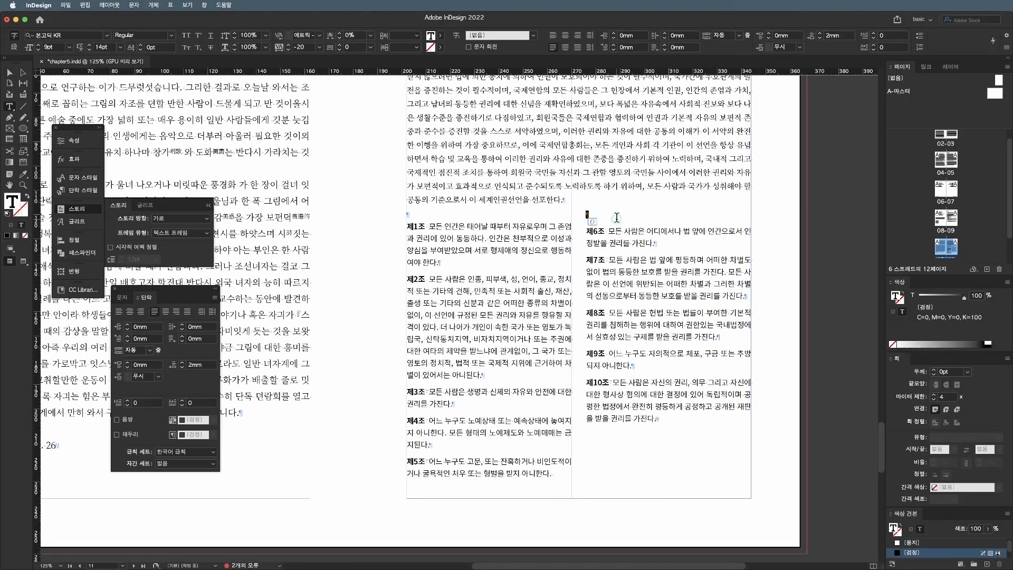
key("Escape")
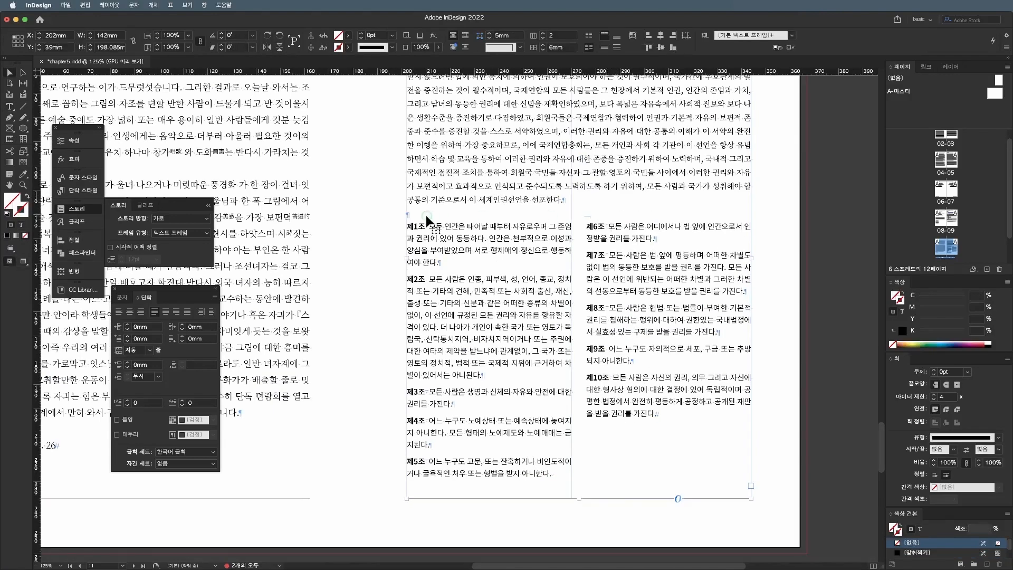
left_click(388, 223)
key("w")
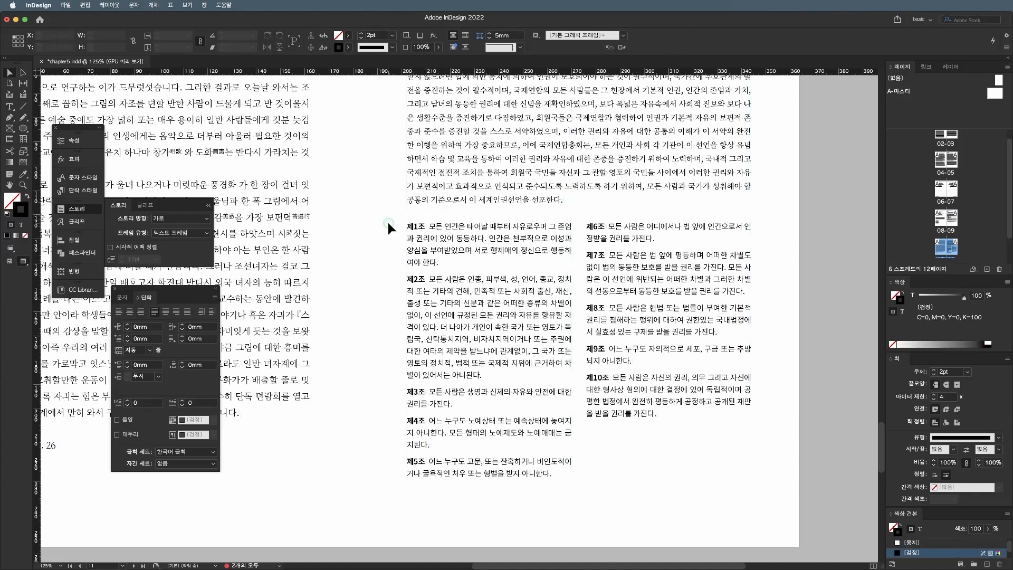
key("w")
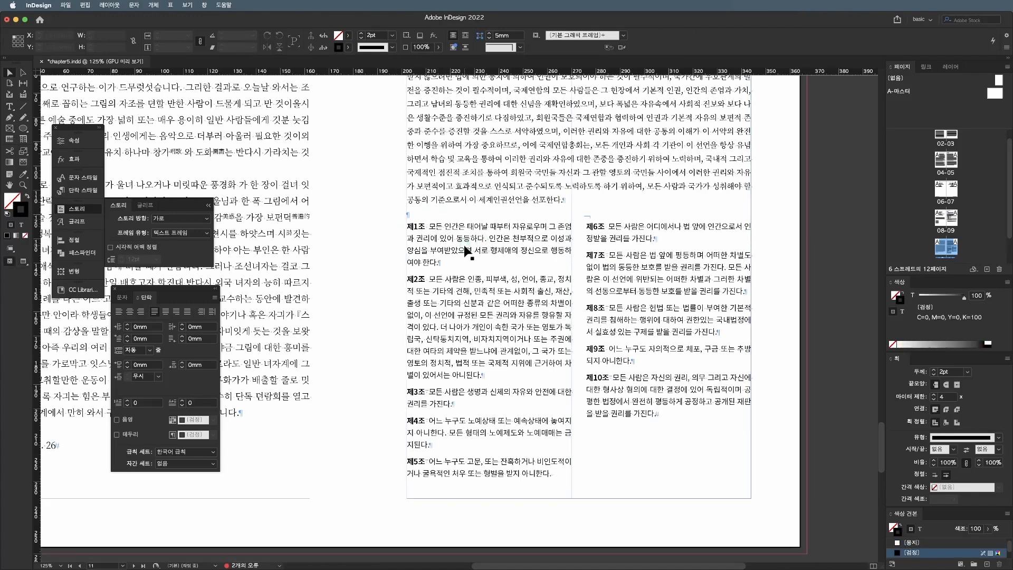
- Preview the declaration page and examine the spanned opening paragraph against the two columns of articles
key("t")
left_click_drag(439, 238, 445, 281)
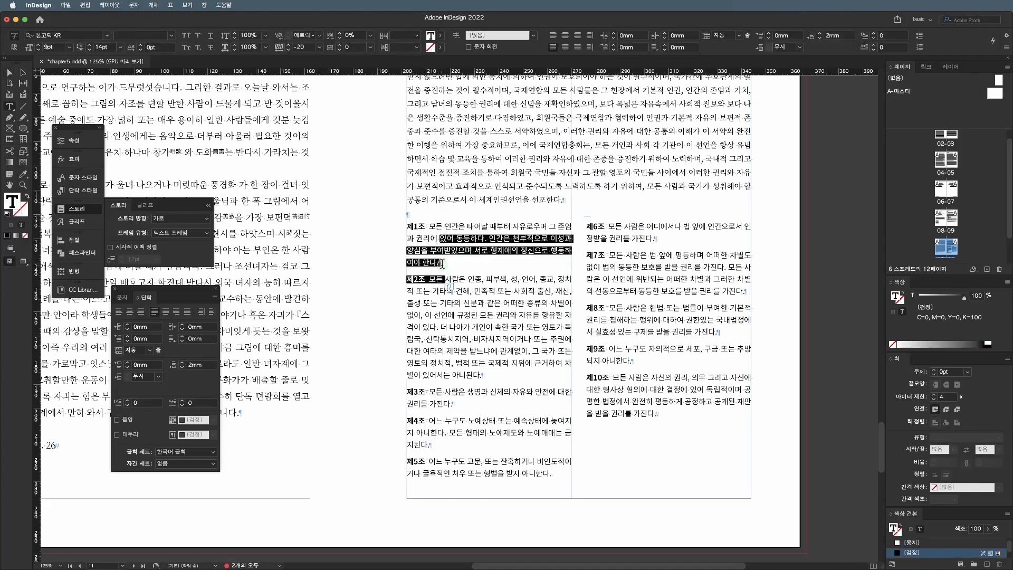
key("Escape")
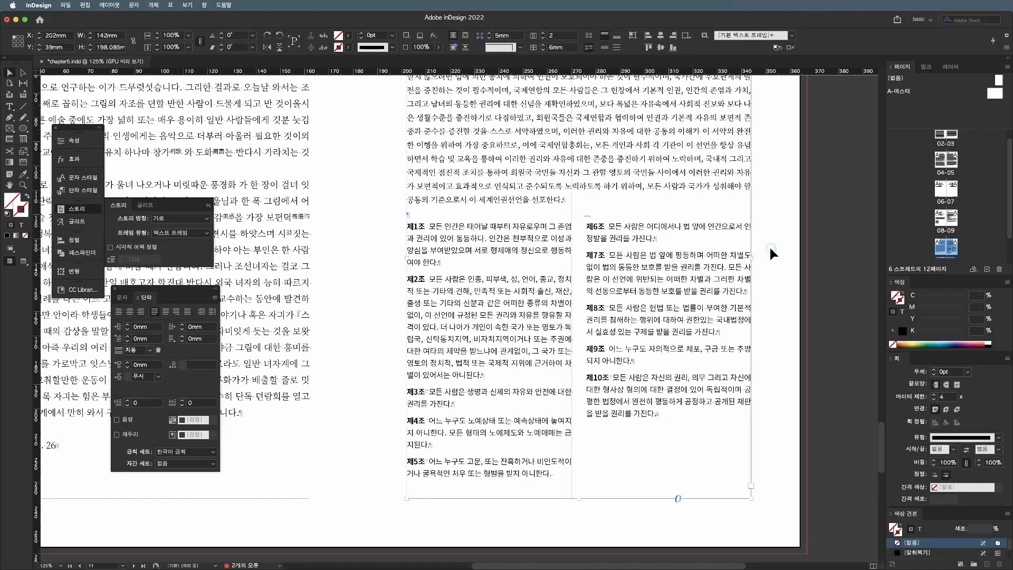
left_click(770, 248)
key("w")
scroll(774, 245, "down", 1)
scroll(774, 247, "up", 3)
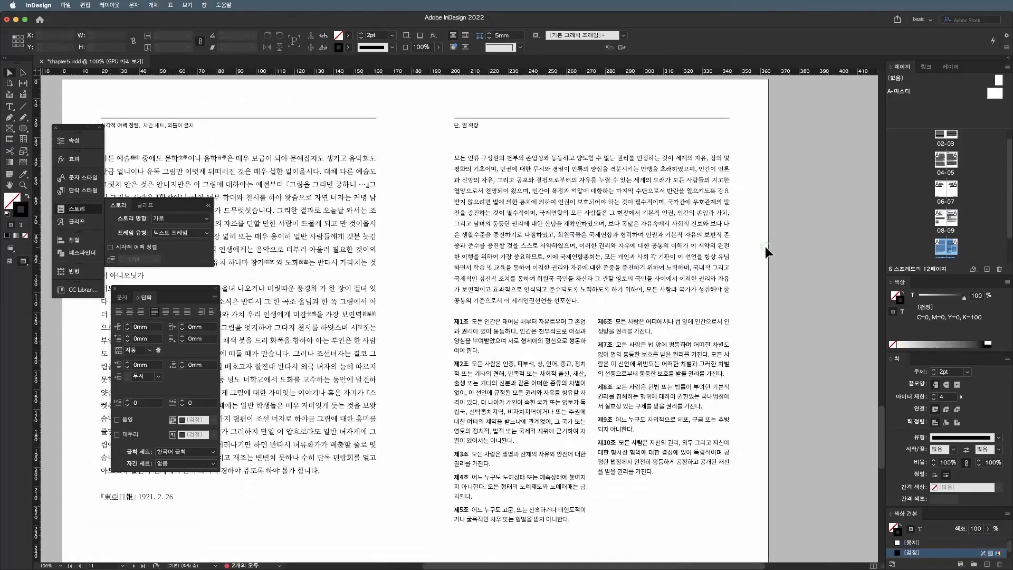
double_click(602, 265)
left_click_drag(592, 301, 470, 168)
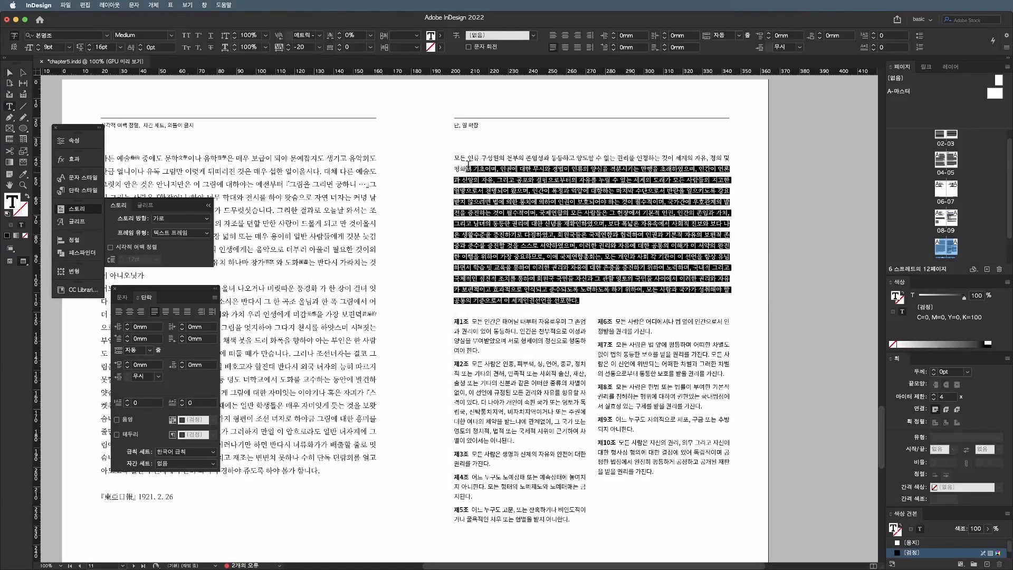
left_click_drag(537, 349, 677, 412)
left_click(678, 412)
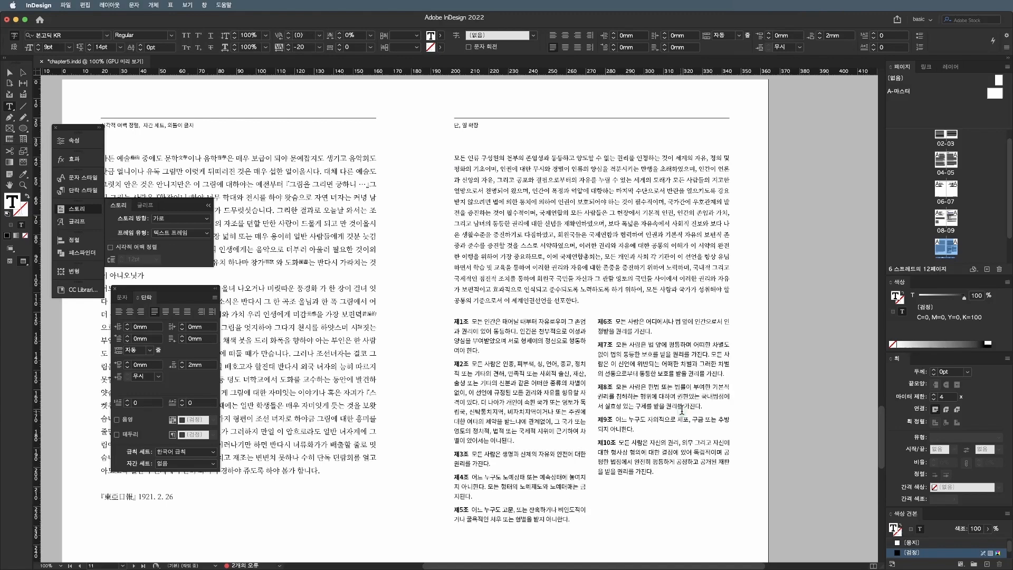
key("Escape")
left_click(763, 328)
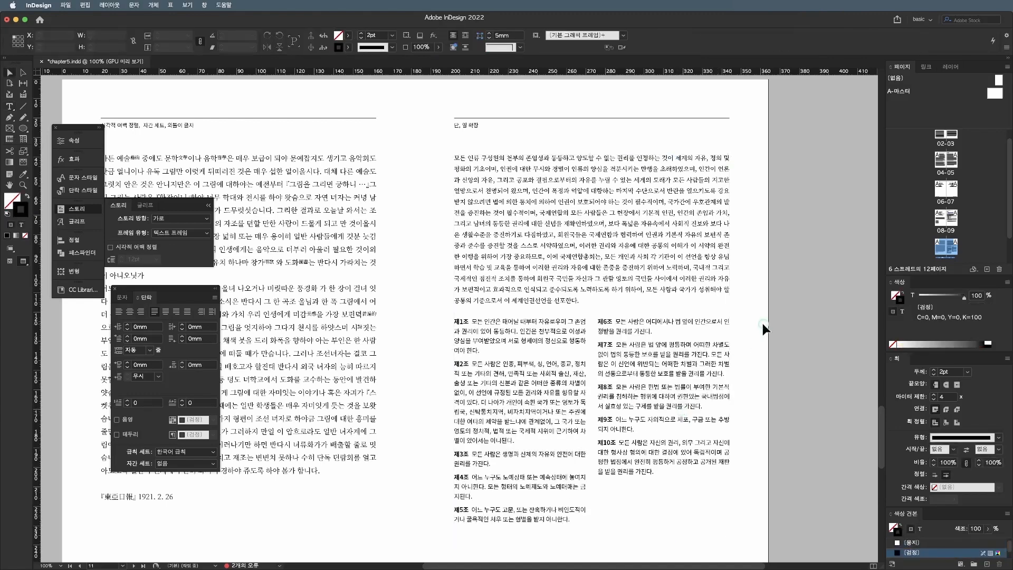
- Go to the spread that starts on page 12
key("shift+Page_Down")
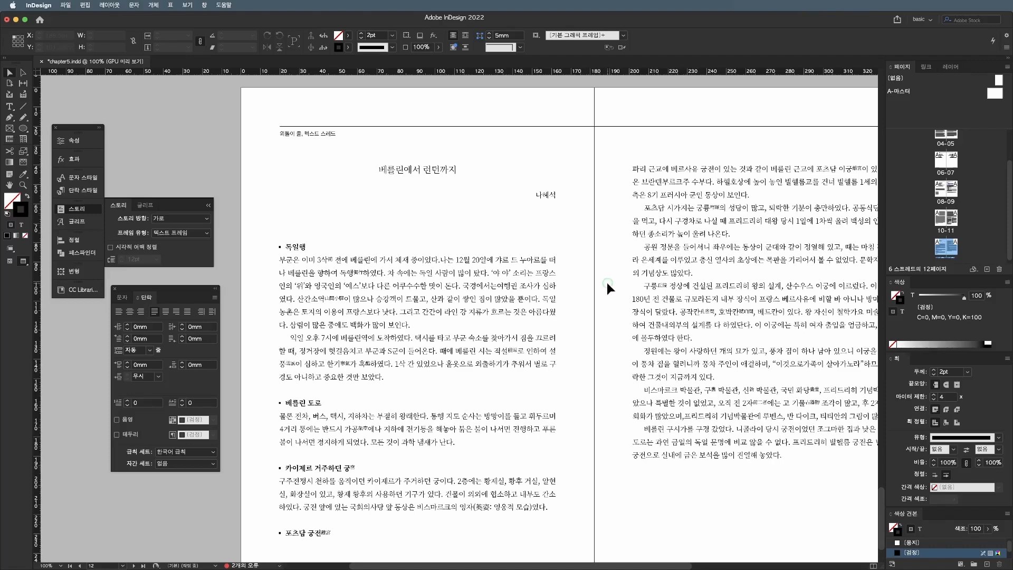
key("super+minus")
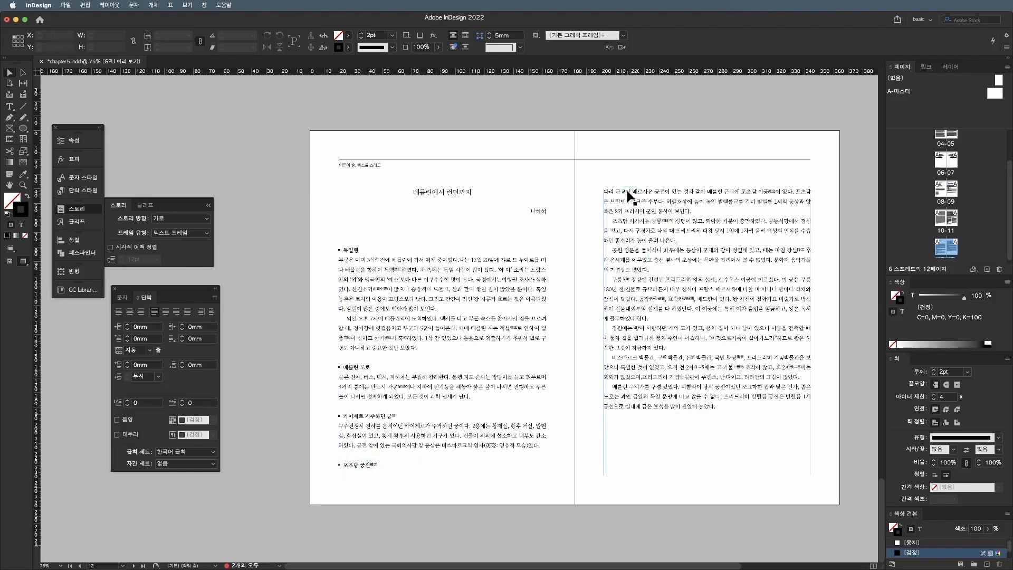
- Try extending the left page's text frame downward to a height of about 208 mm and compare it in preview
left_click(431, 460)
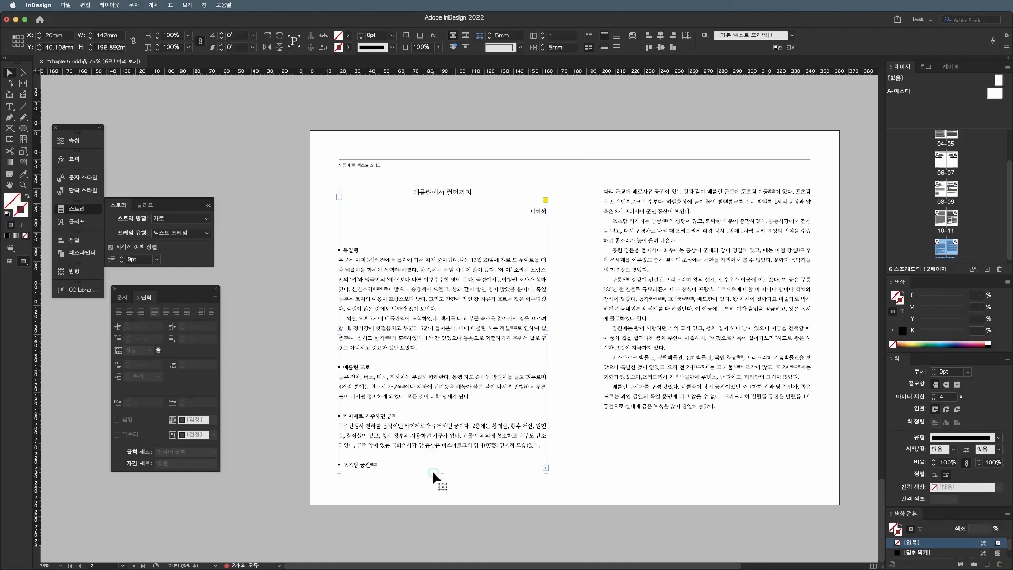
key("w")
left_click_drag(442, 473, 442, 492)
key("w")
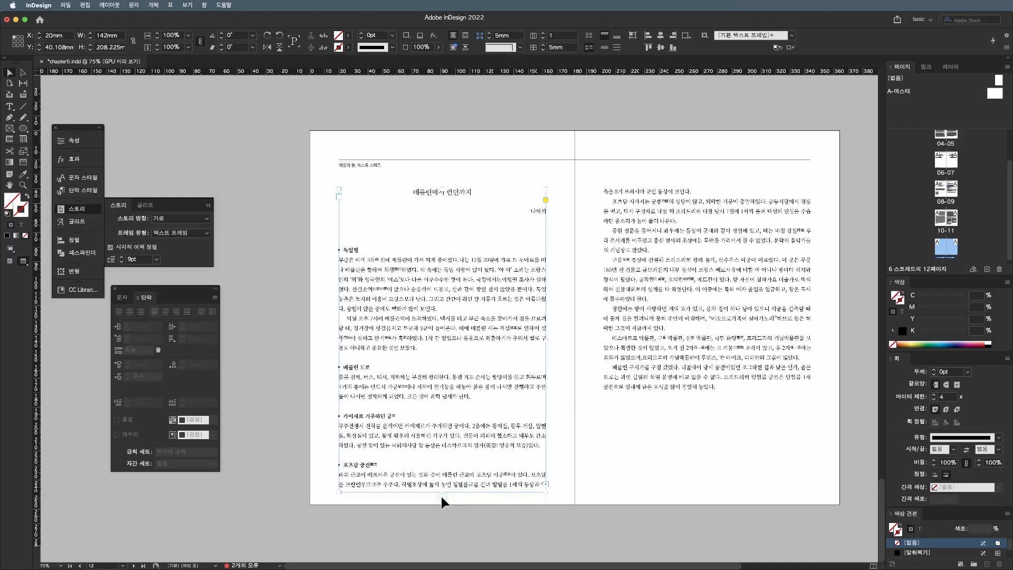
key("w")
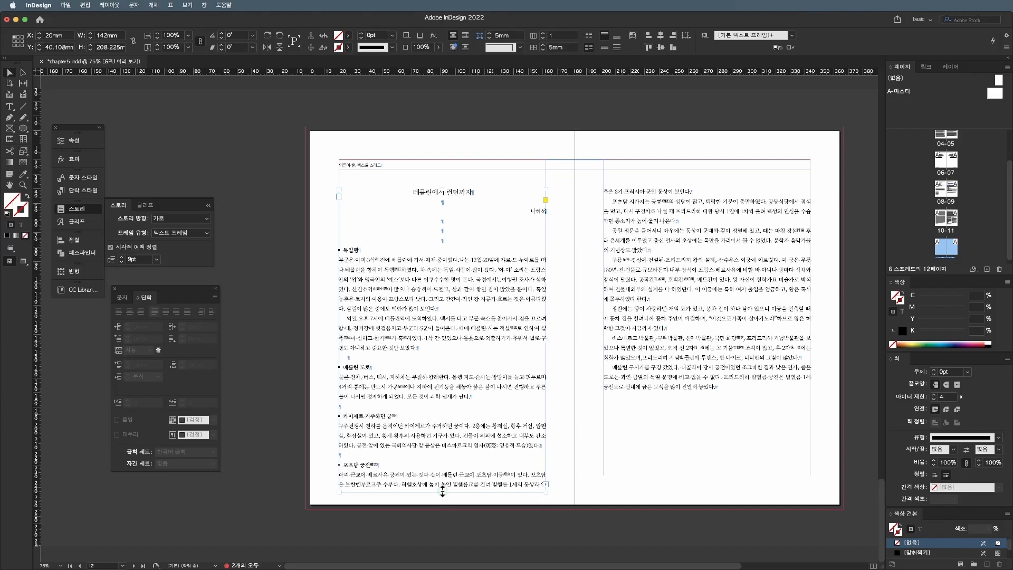
- Shorten the left page's text frame to a height of about 197 mm so it ends below the 포츠담 궁전 heading
triple_click(369, 465)
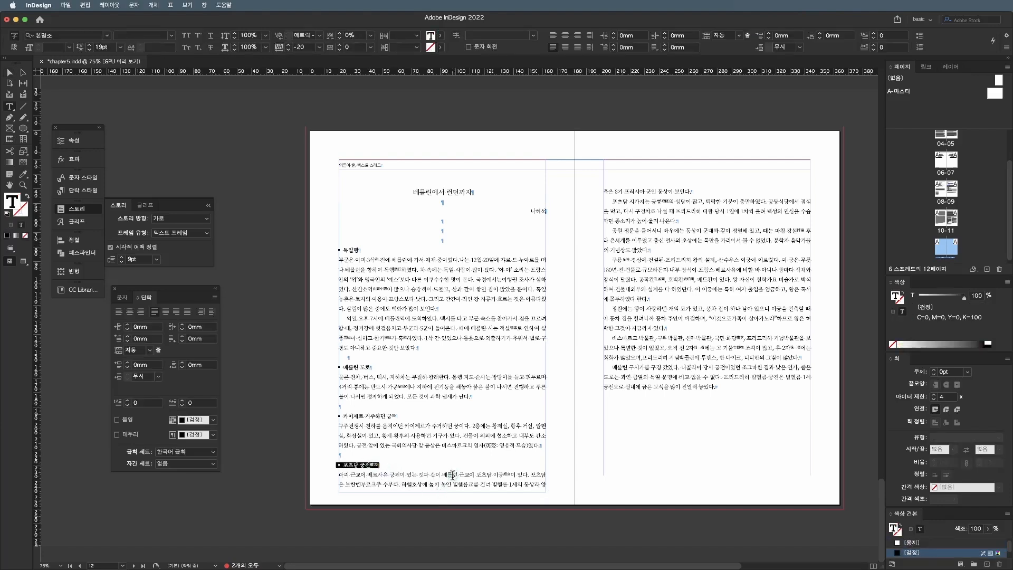
key("Escape")
left_click_drag(452, 492, 452, 476)
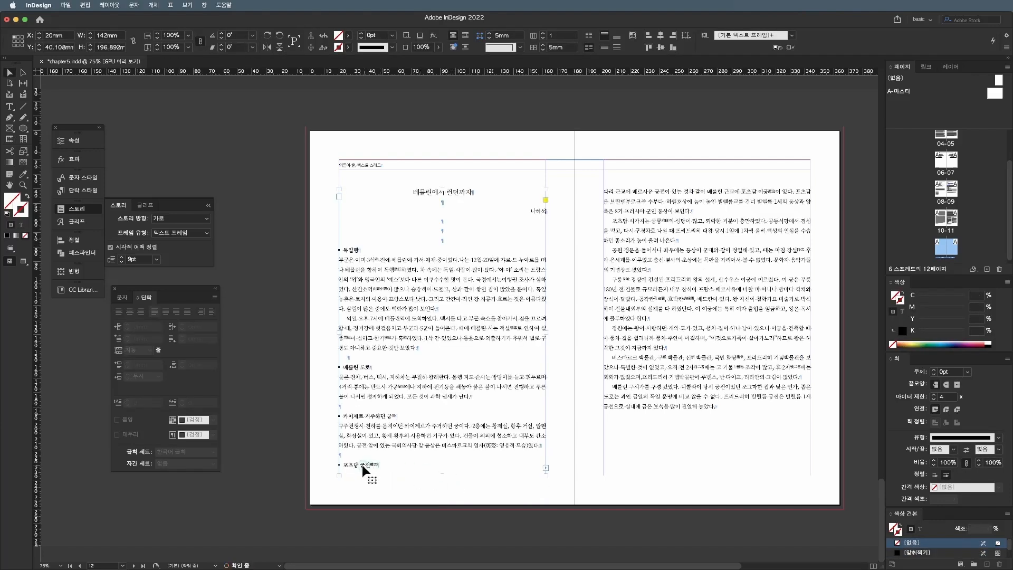
- Set the 포츠담 궁전 heading's keep options to keep with the previous line and with the next 1 line
triple_click(363, 467)
left_click(215, 298)
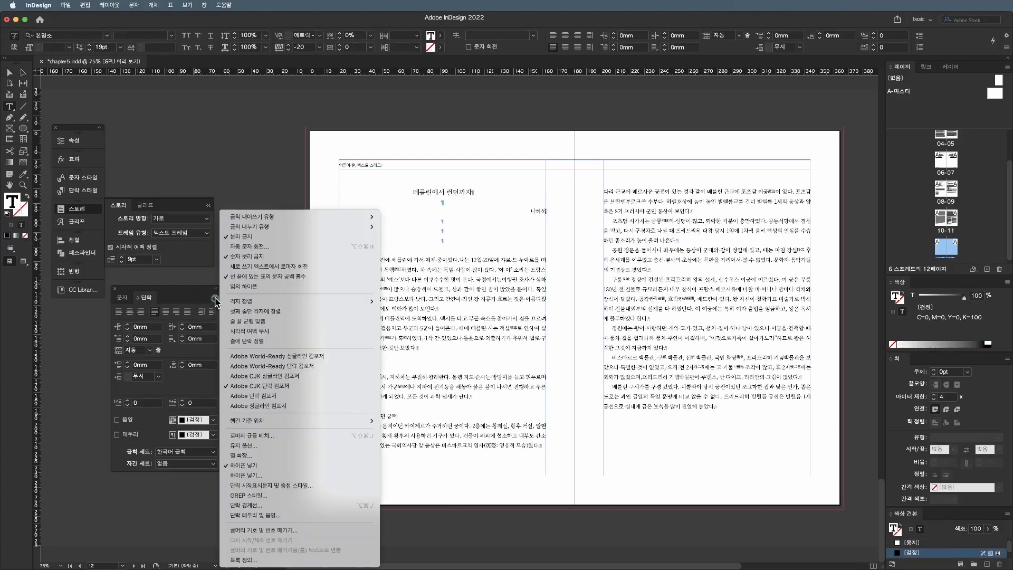
left_click(268, 445)
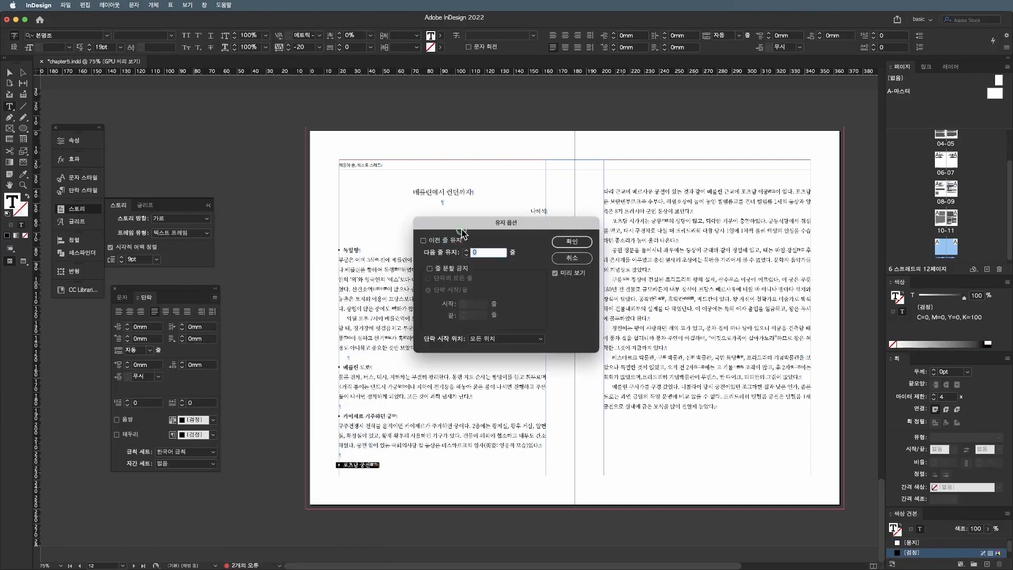
left_click_drag(469, 226, 449, 247)
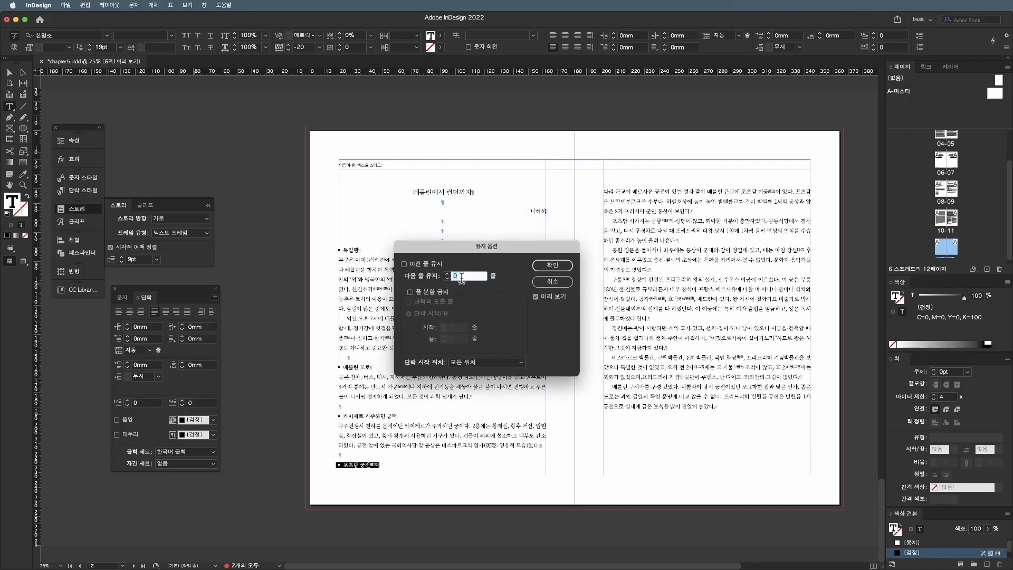
left_click(431, 263)
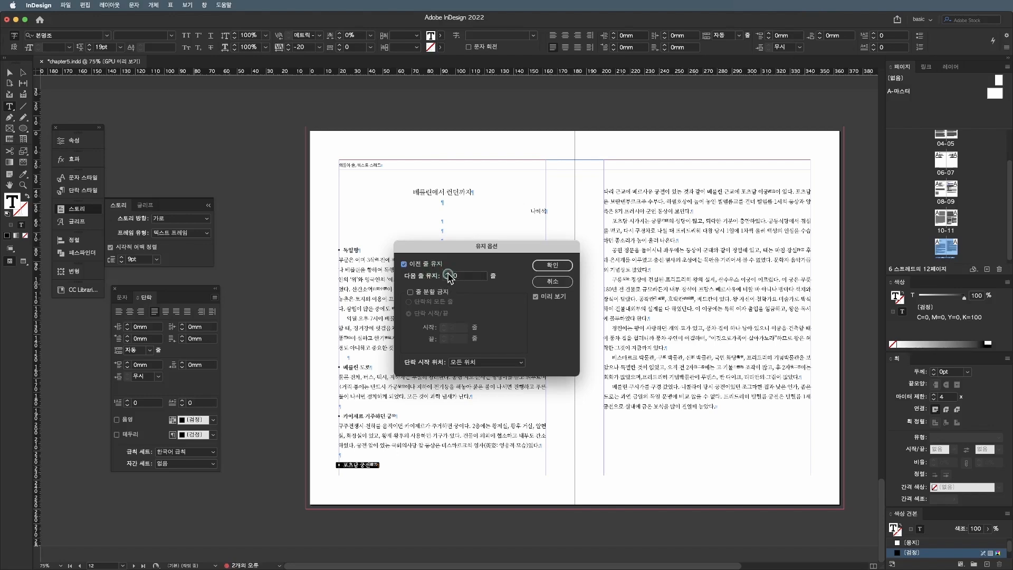
left_click(448, 273)
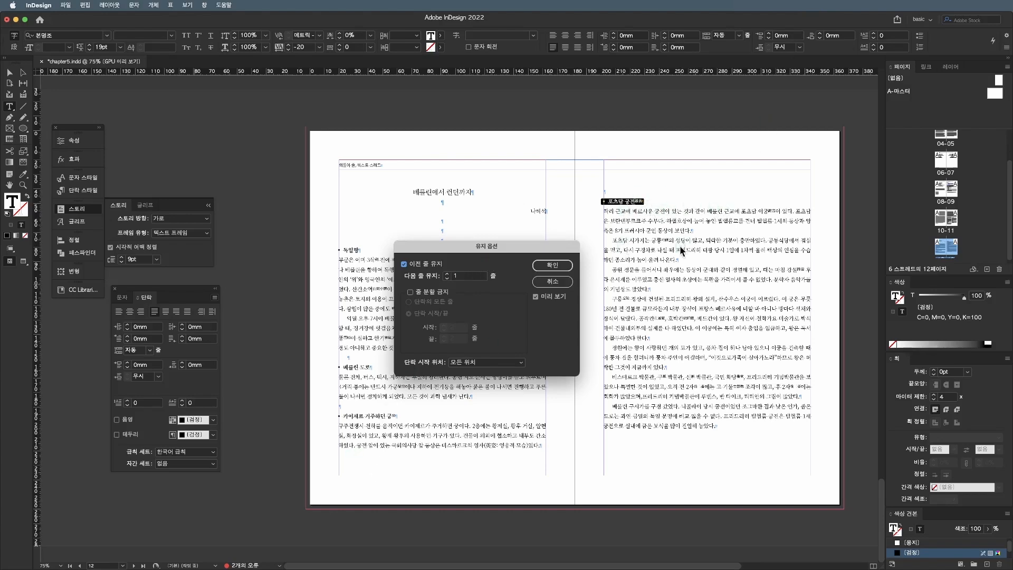
left_click(552, 265)
key("Escape")
- Extend the left page's text frame downward to a height of about 209 mm
left_click(446, 464)
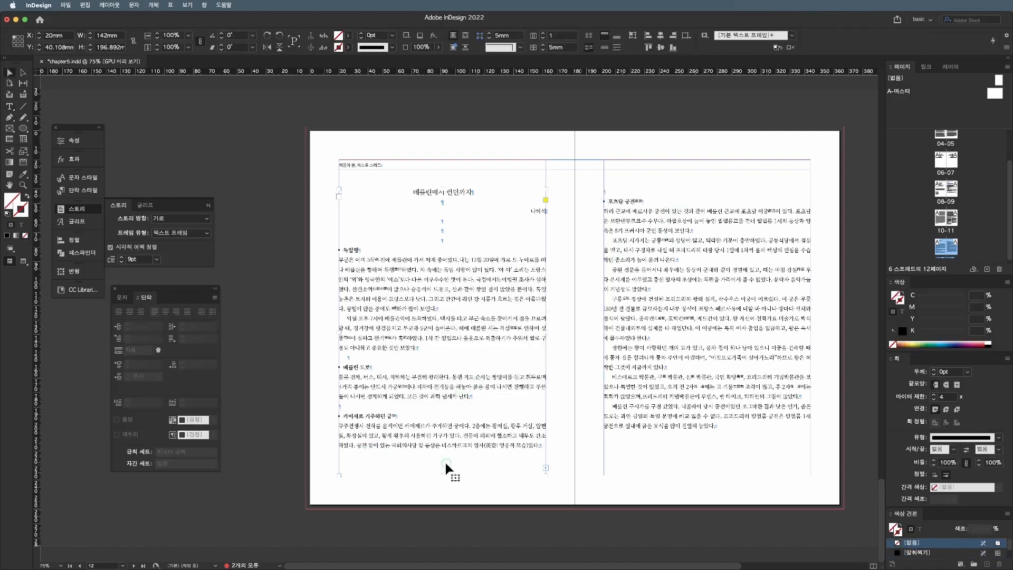
left_click_drag(443, 475, 443, 475)
left_click(594, 181)
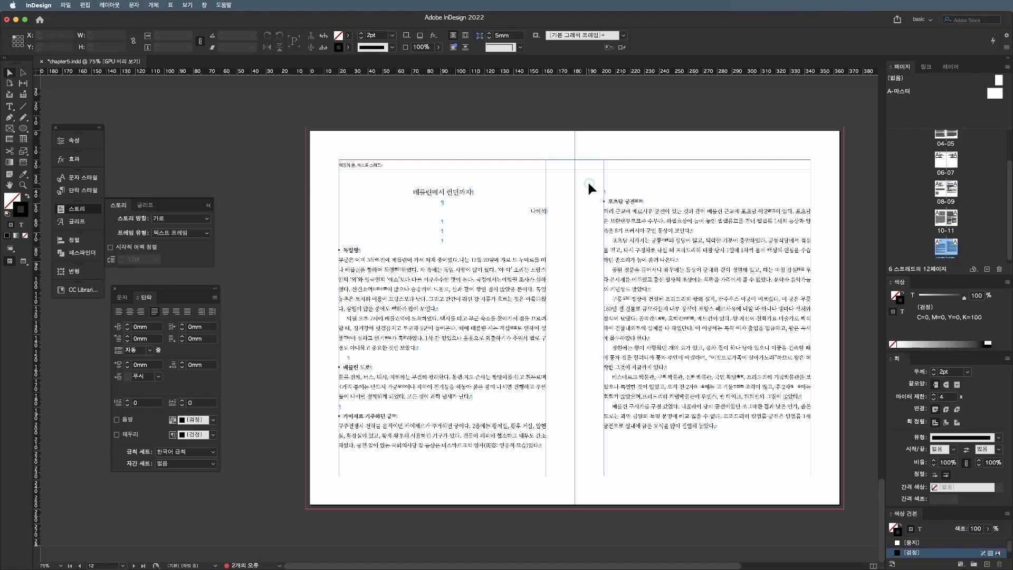
left_click(444, 475)
mouse_move(444, 475)
left_mouse_down()
mouse_move(440, 508)
mouse_move(441, 494)
left_mouse_up()
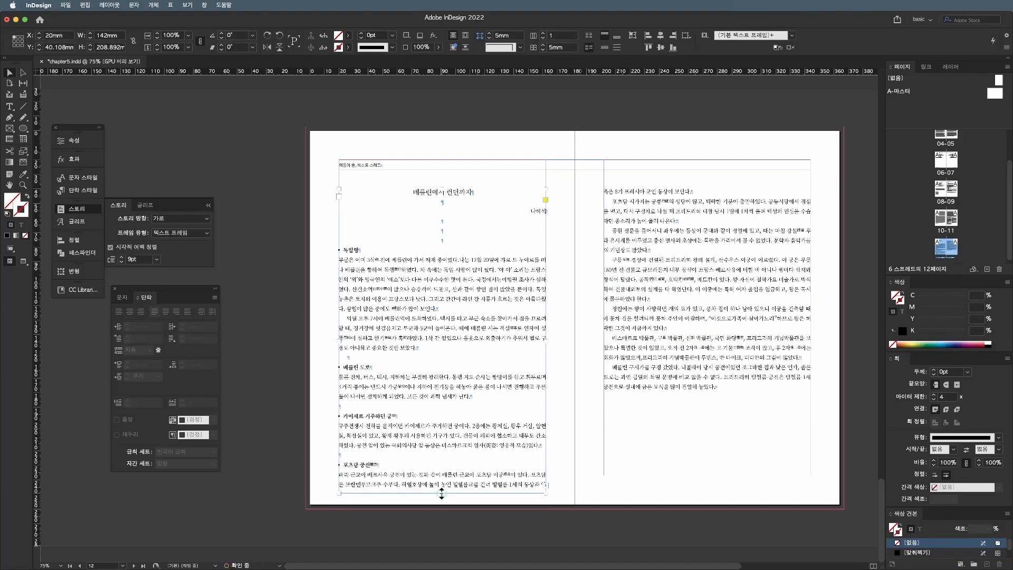
- Keep lines together in the paragraph below the 포츠담 궁전 heading, with 2 lines at both its start and end
triple_click(666, 191)
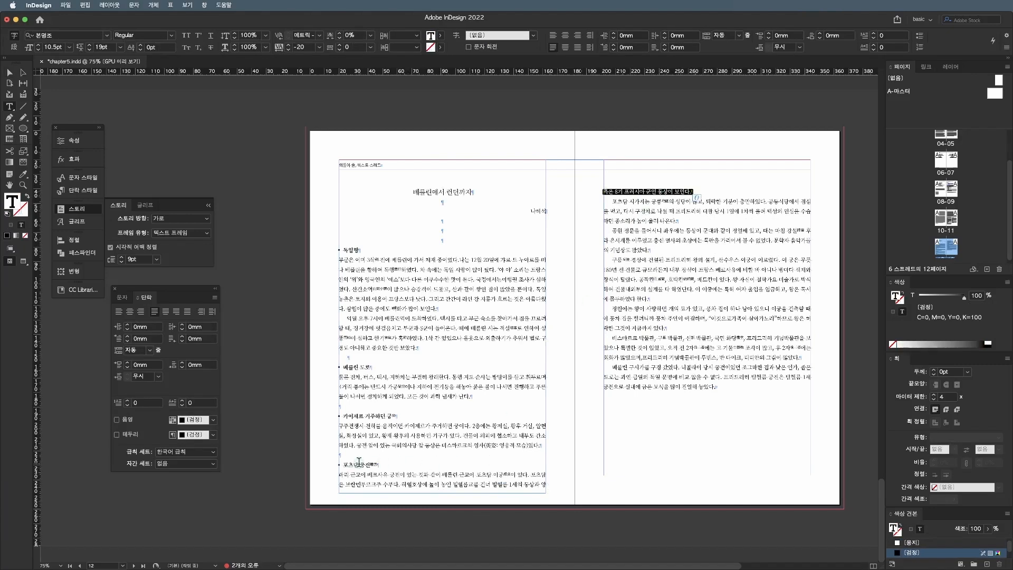
triple_click(340, 474)
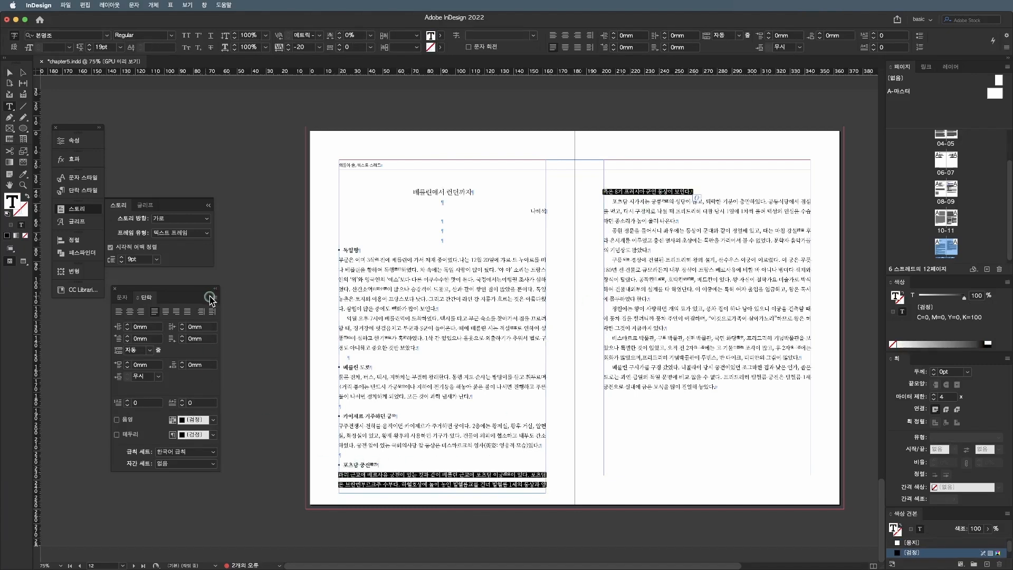
left_click(214, 297)
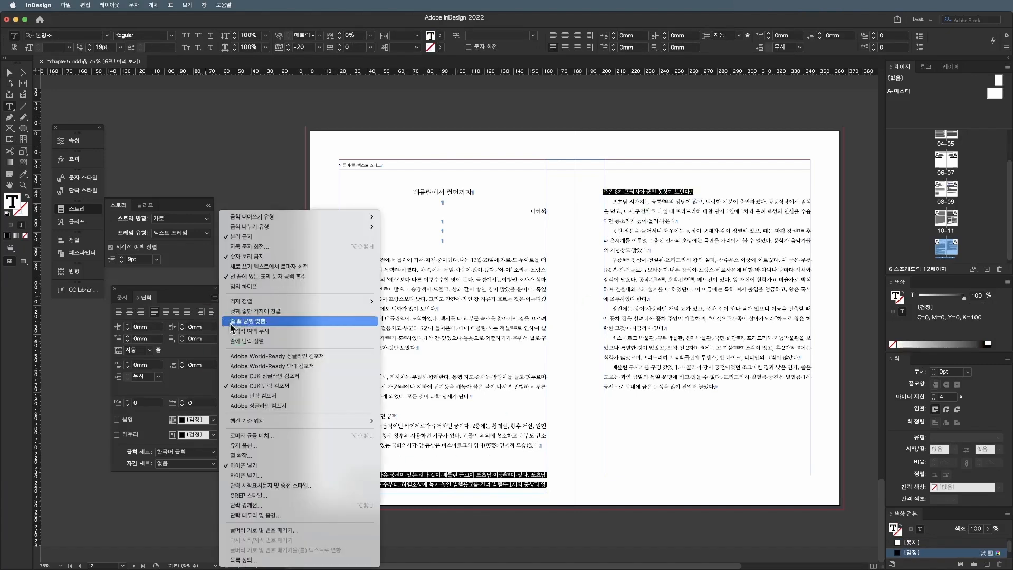
left_click(284, 447)
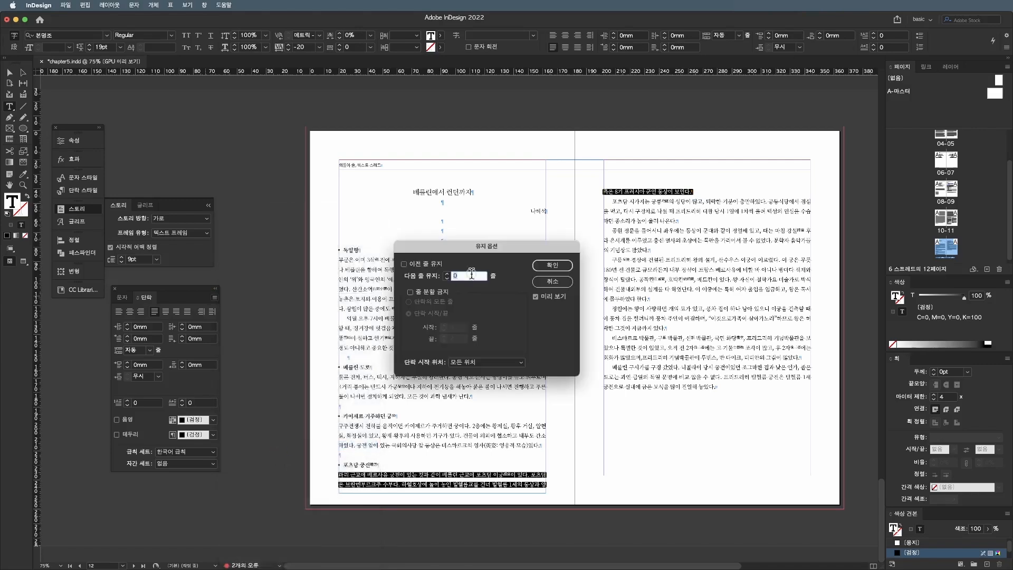
left_click(438, 292)
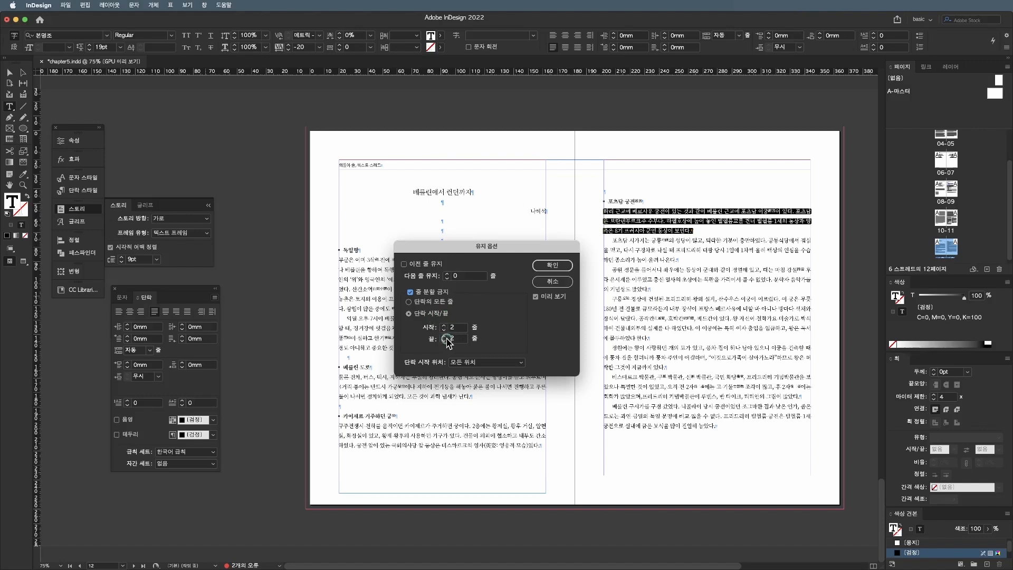
left_click(447, 303)
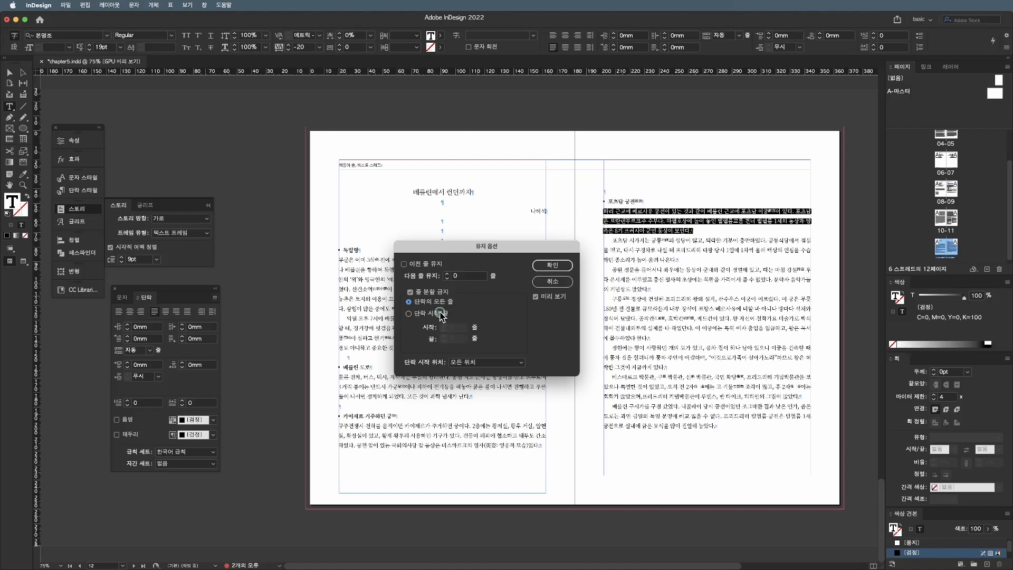
left_click(442, 315)
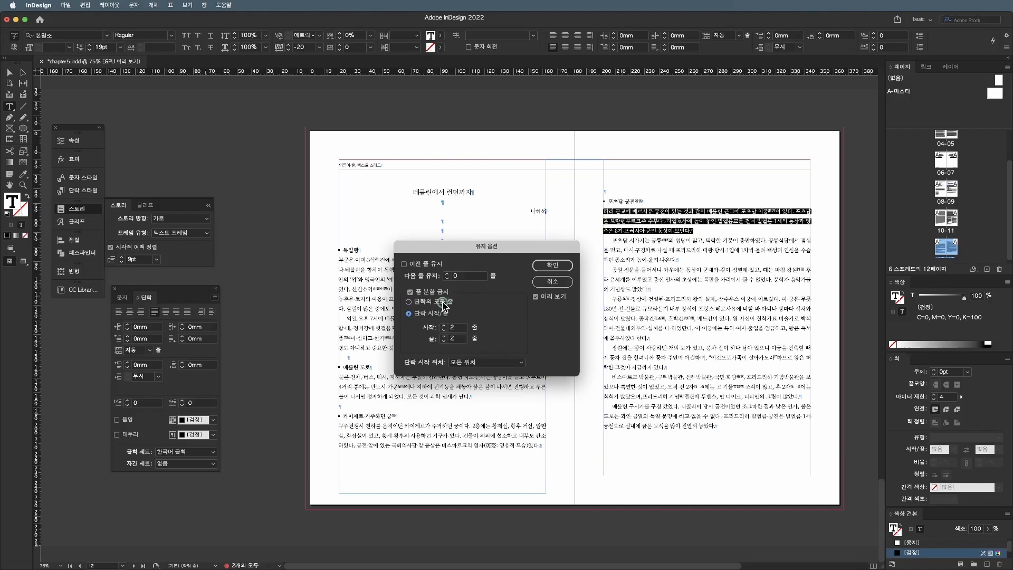
left_click(448, 326)
left_click(457, 339)
left_click(553, 265)
key("Escape")
- Shorten the left page's text frame by raising its lower edge toward the bottom margin
left_click(432, 434)
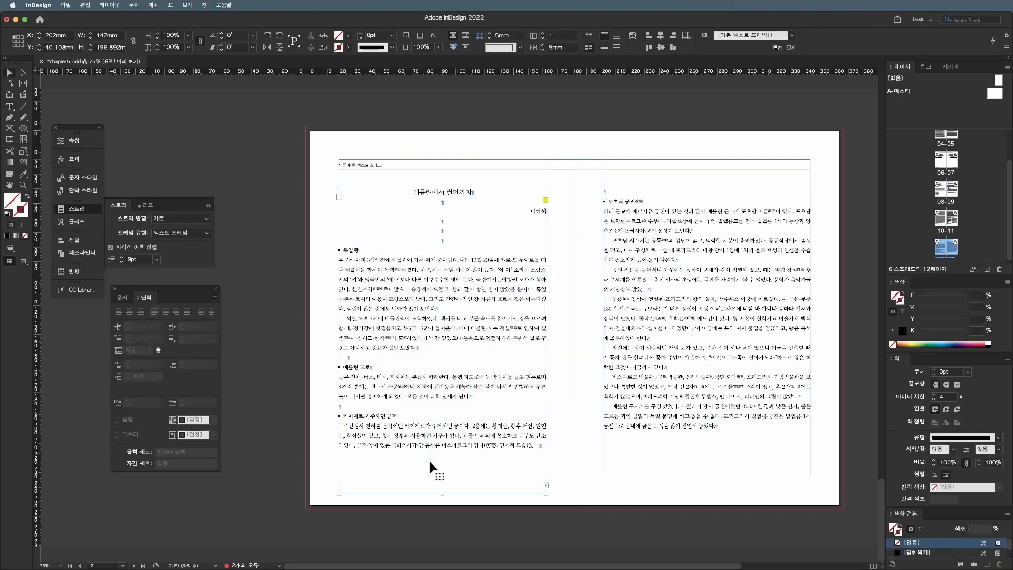
mouse_move(441, 492)
left_mouse_down()
mouse_move(441, 501)
mouse_move(444, 481)
left_mouse_up()
left_click(606, 209)
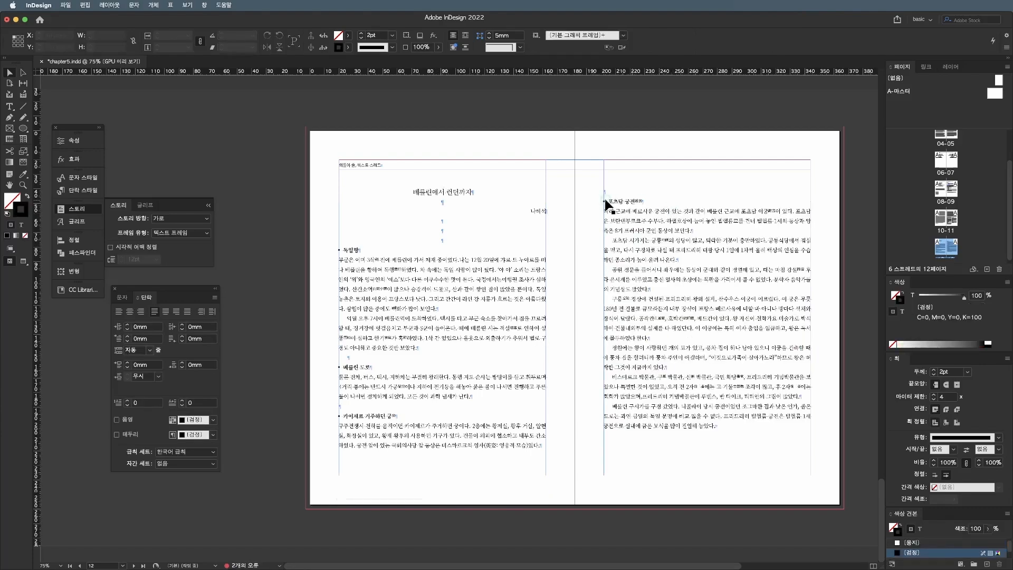
double_click(622, 191)
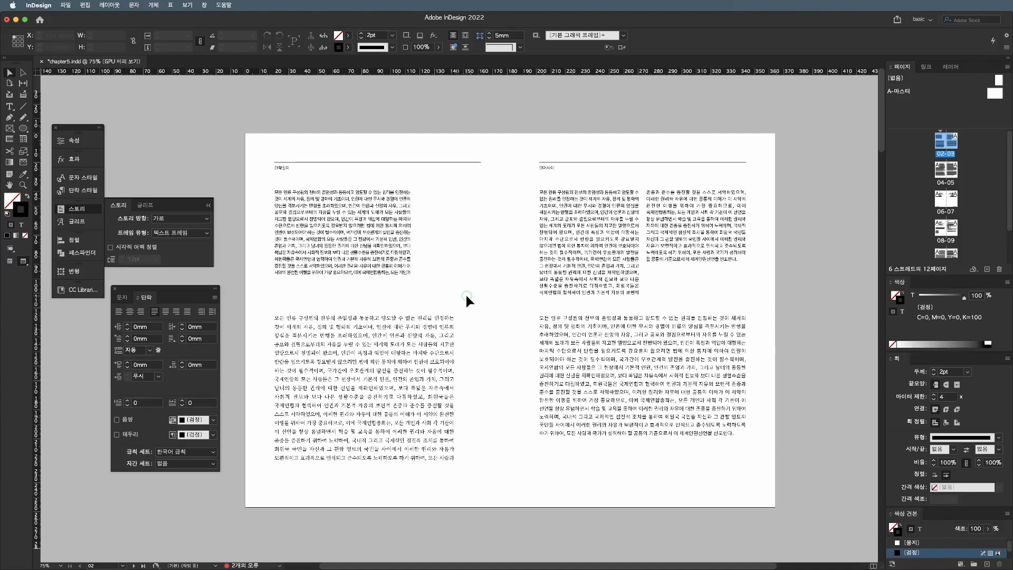
- Review the document's spreads in preview from page 2 onward and look over the available paragraph formatting options
scroll(468, 300, "down", 10)
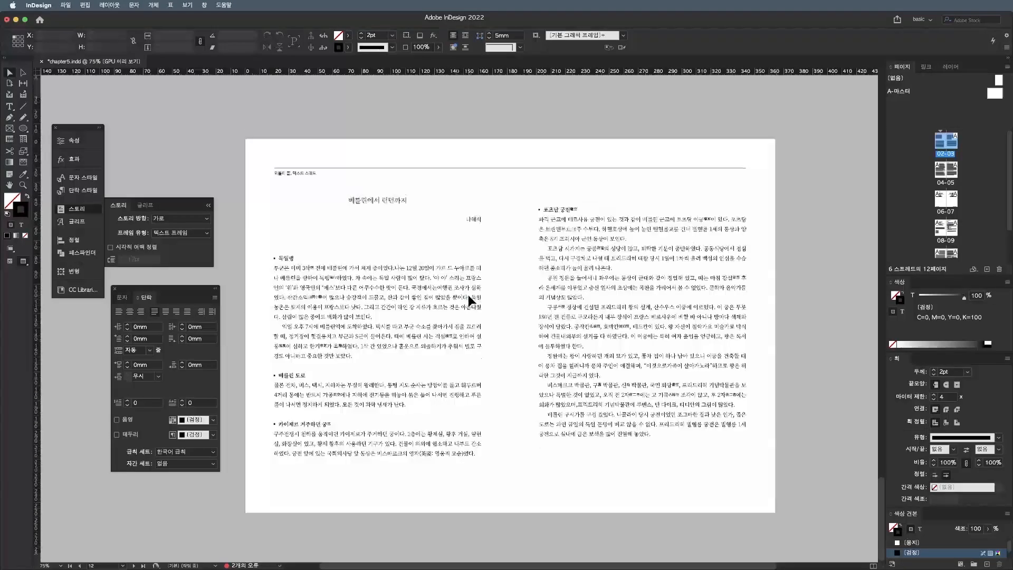
scroll(471, 301, "up", 5)
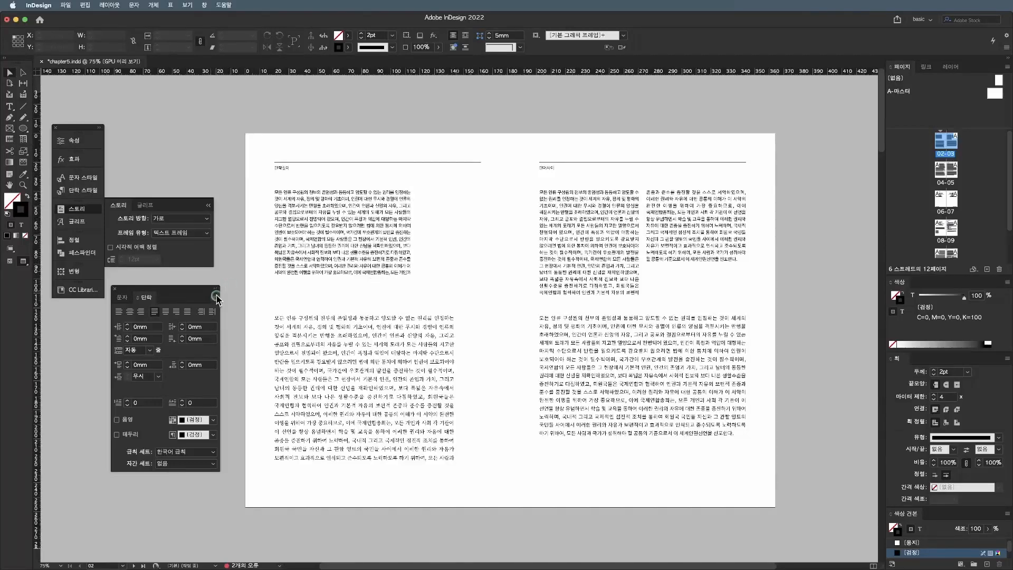
left_click(214, 298)
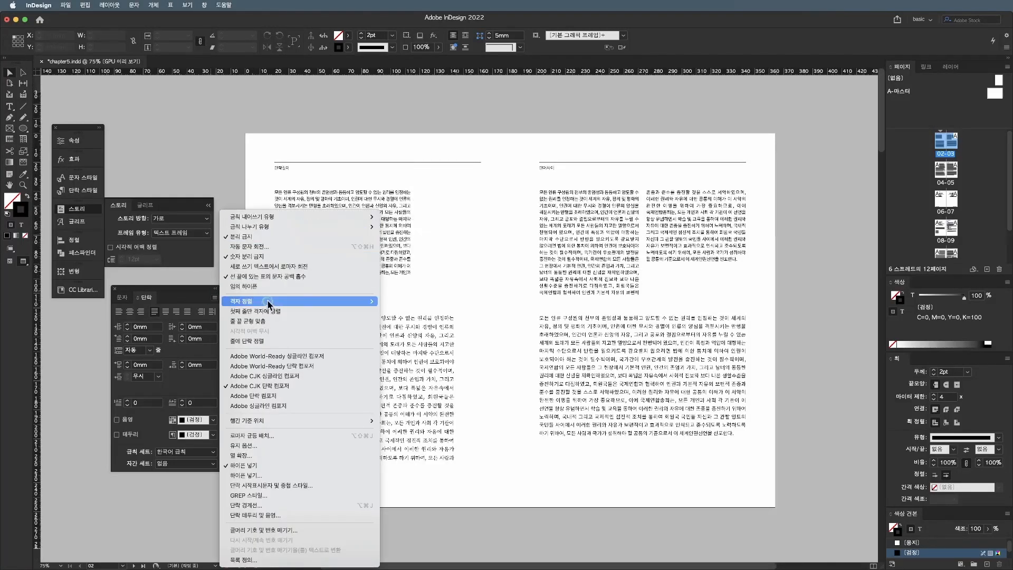
mouse_move(266, 304)
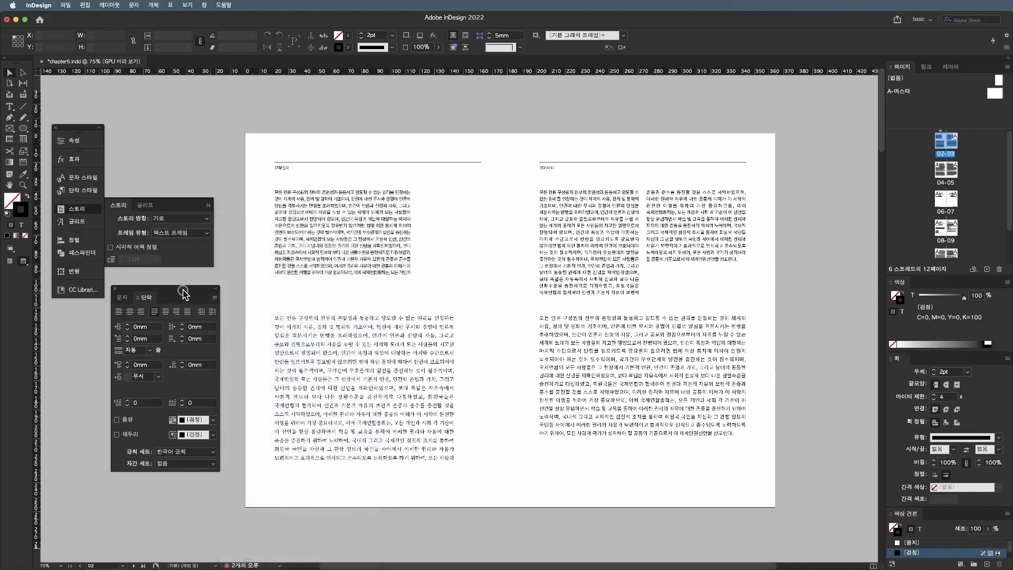
left_click(188, 295)
scroll(470, 312, "down", 20)
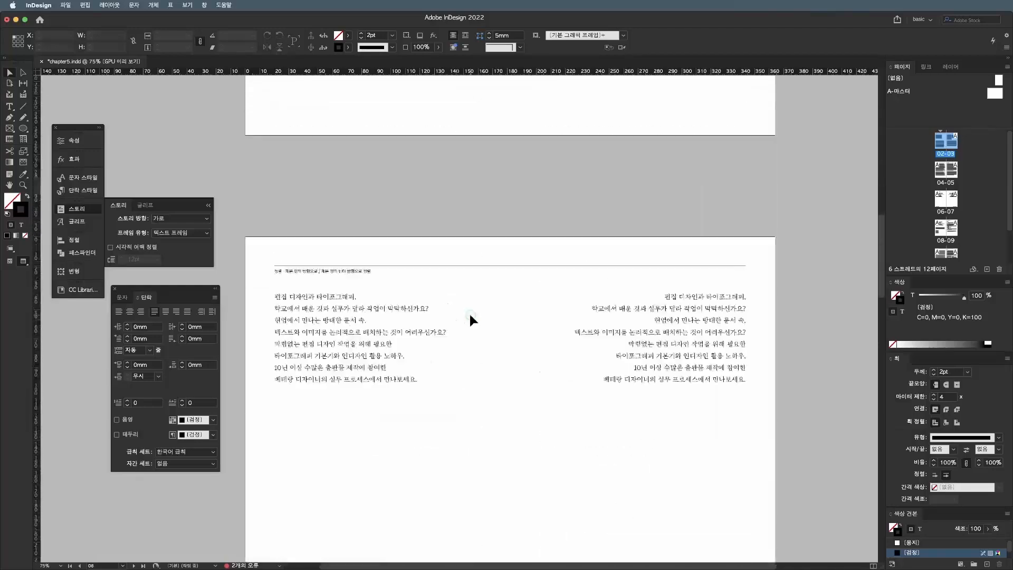